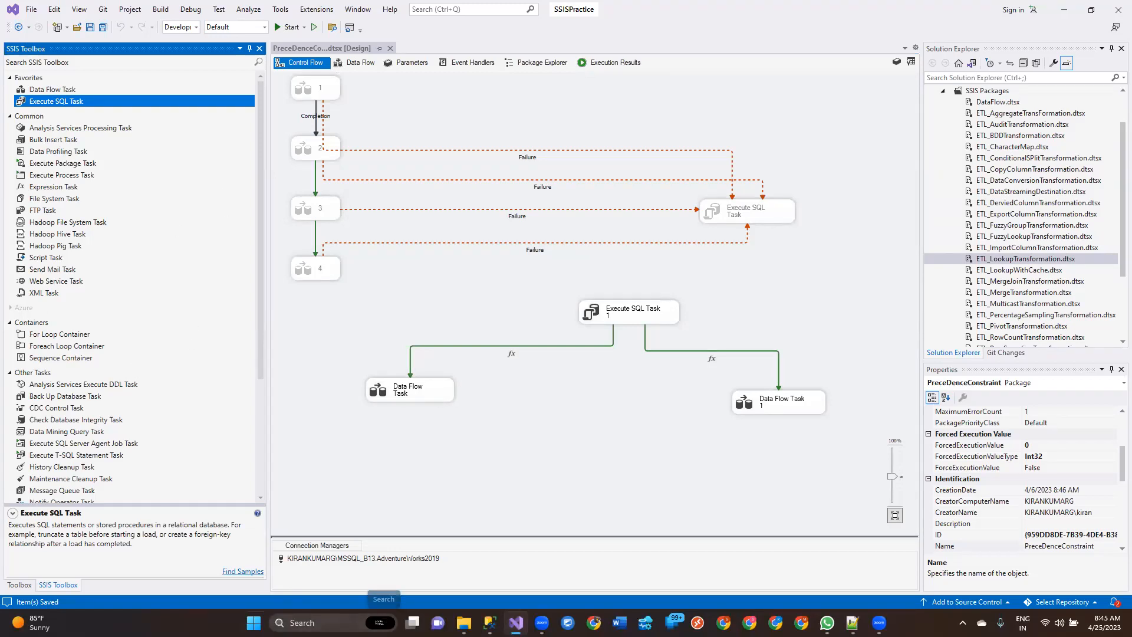
Step: Compare the toolbox descriptions of the Data Flow Task and the Execute SQL Task
click(51, 92)
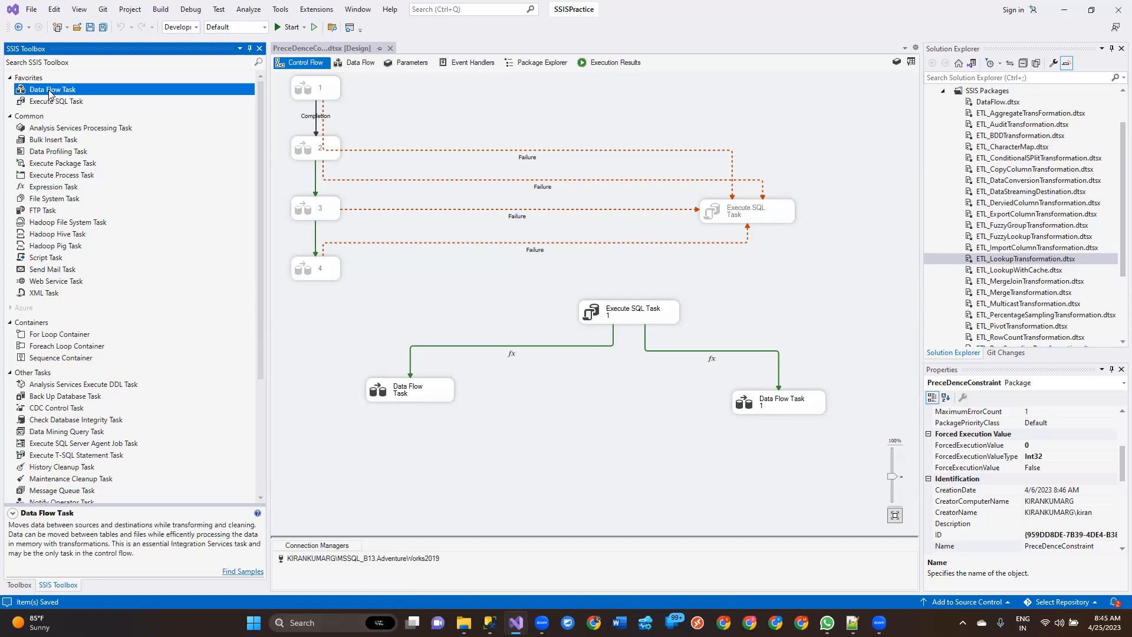
click(52, 101)
click(54, 93)
click(50, 102)
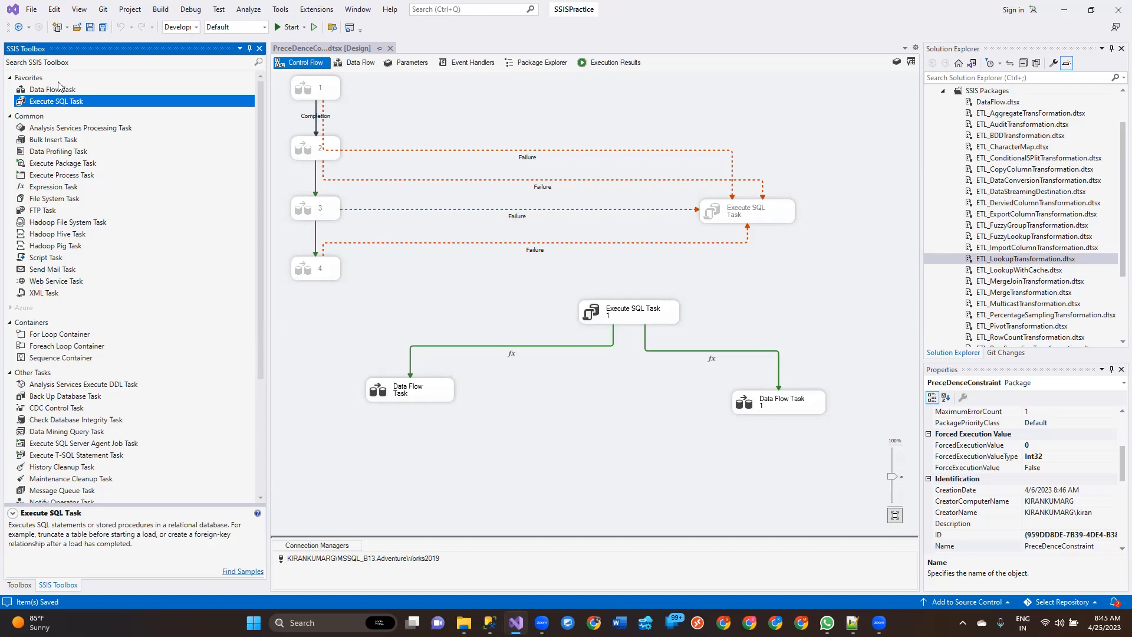
click(57, 82)
click(55, 91)
Step: Switch to Notepad++ and read the Execute SQL Task notes on its purpose and supported connection types, from OLEDB to SQLMobile
click(853, 623)
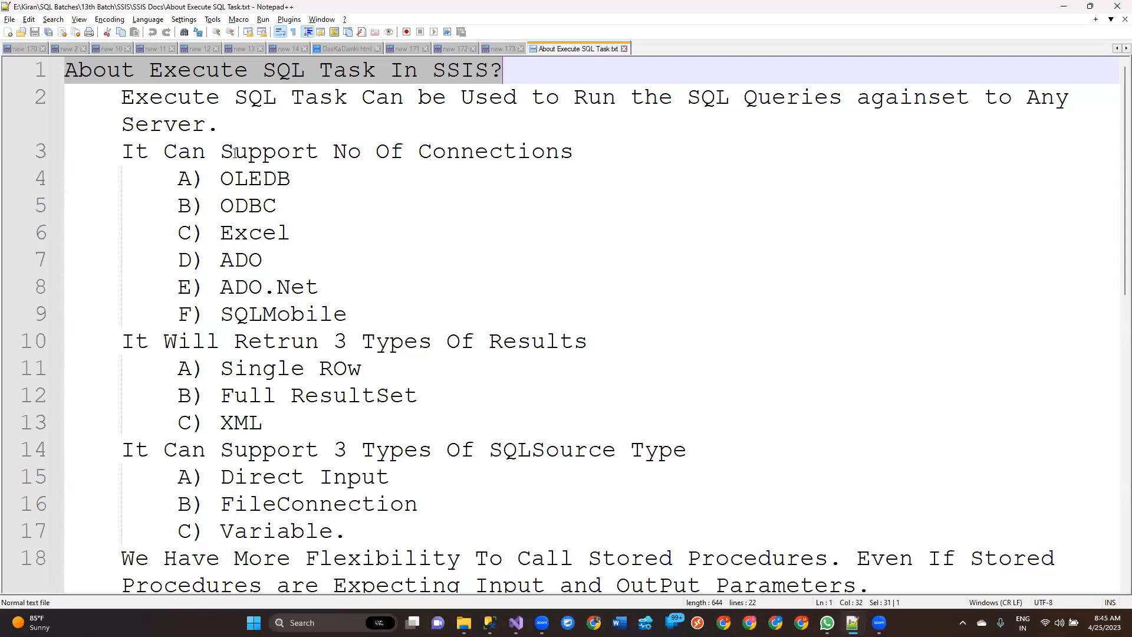
drag(235, 122, 119, 92)
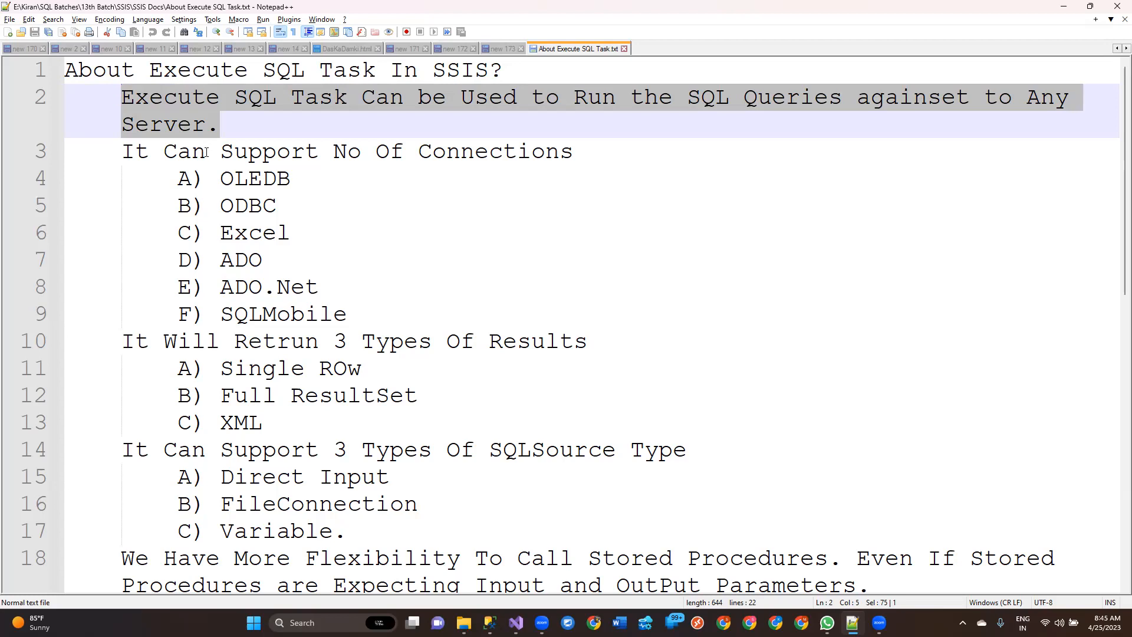
click(122, 151)
drag(125, 152, 581, 152)
double_click(248, 180)
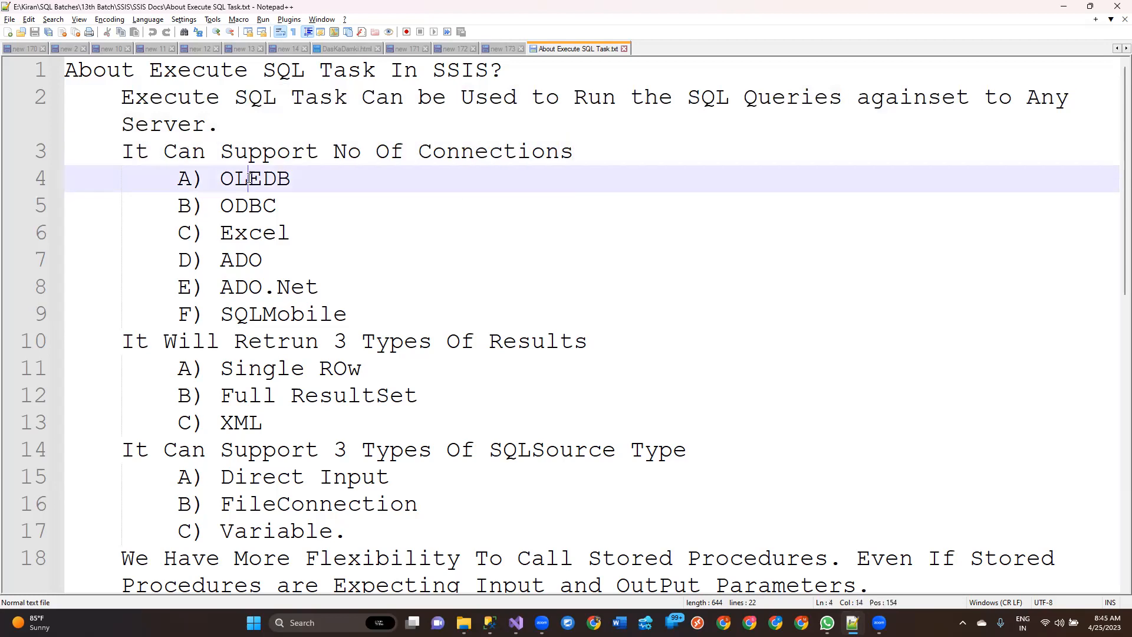
double_click(246, 205)
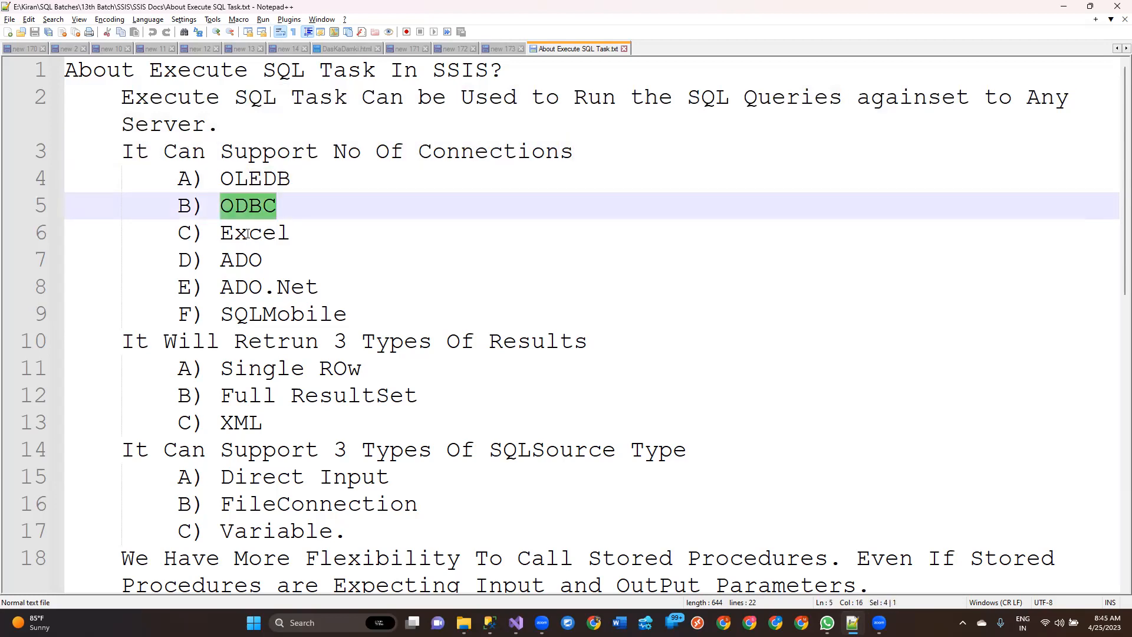
double_click(246, 235)
double_click(240, 259)
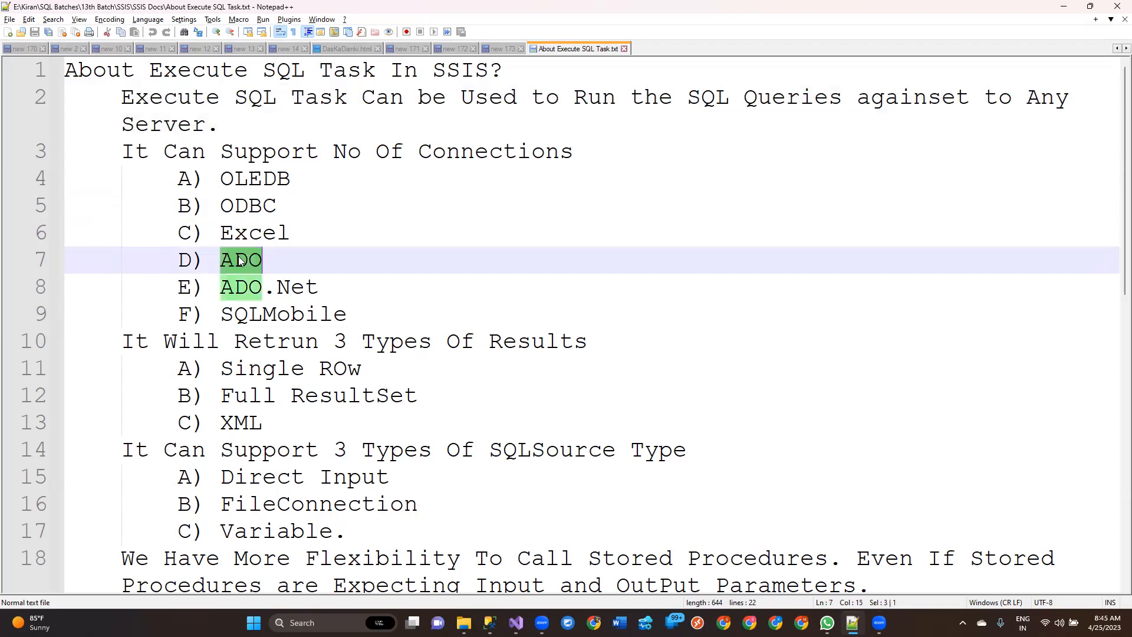
double_click(227, 288)
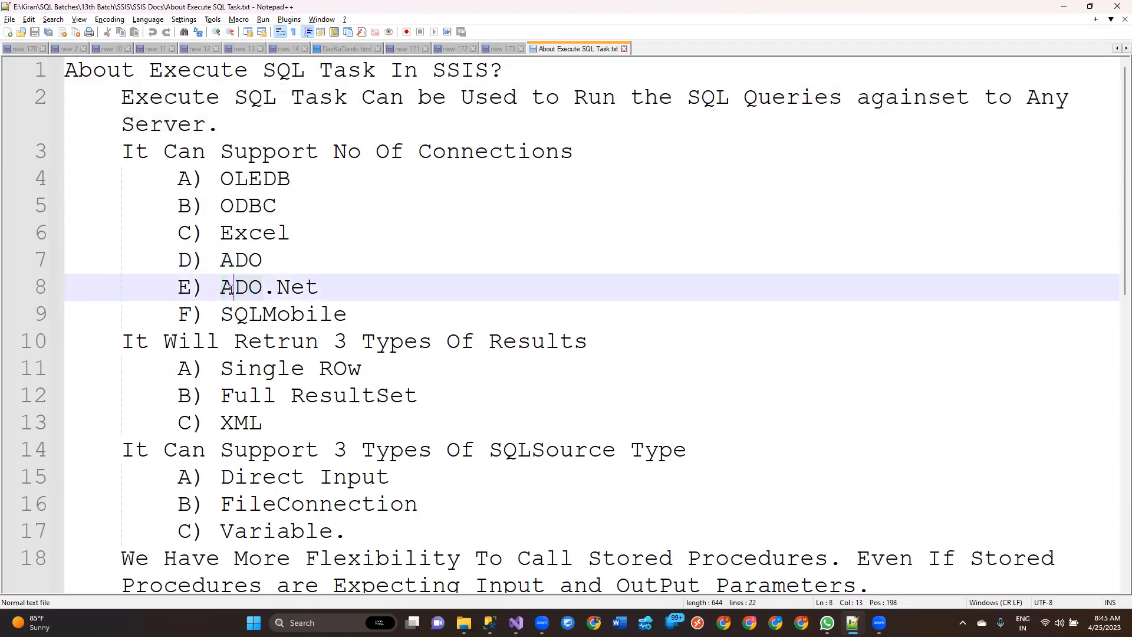
double_click(319, 317)
drag(364, 316, 18, 181)
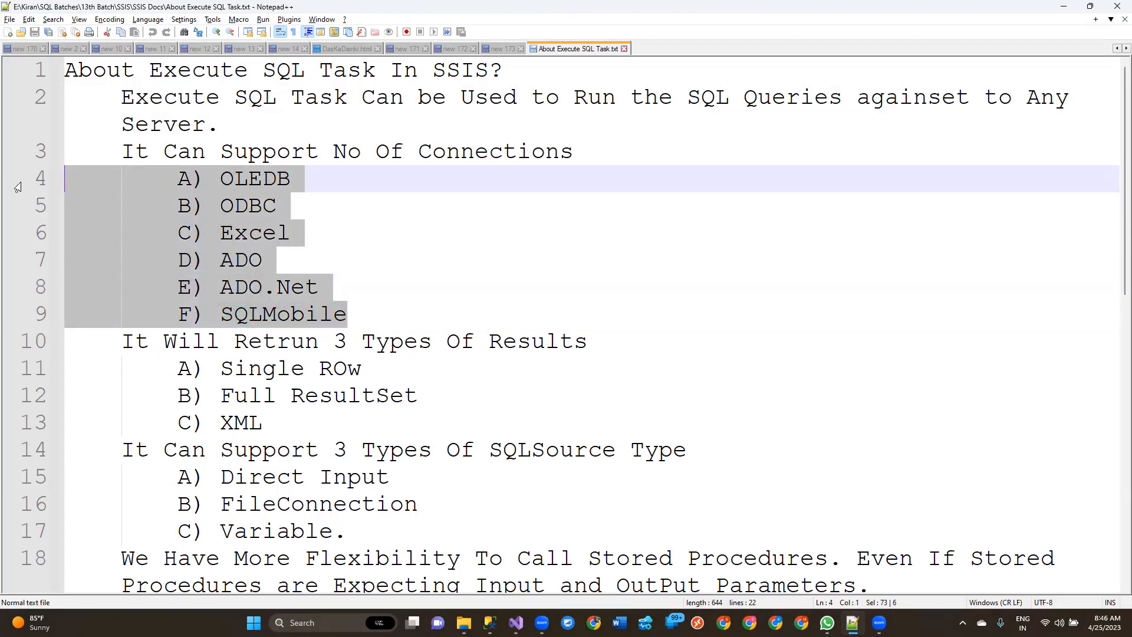
Step: Review the notes on the three result types and the three SQLSource types of the Execute SQL Task
click(69, 343)
drag(110, 339, 572, 423)
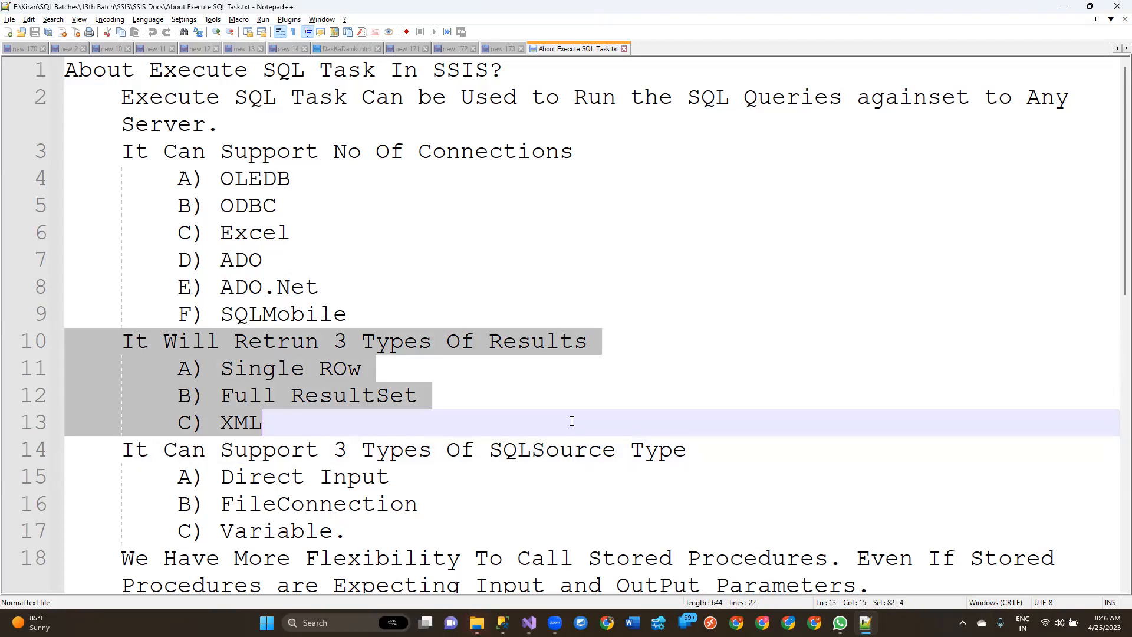
double_click(239, 370)
drag(220, 396, 452, 401)
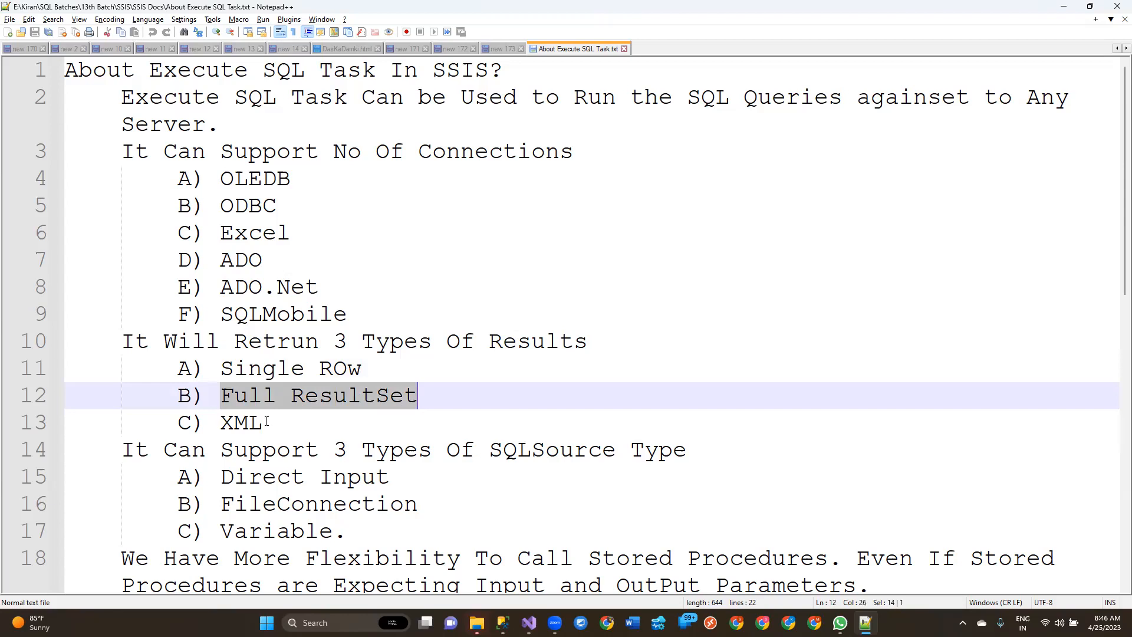
drag(265, 422, 216, 434)
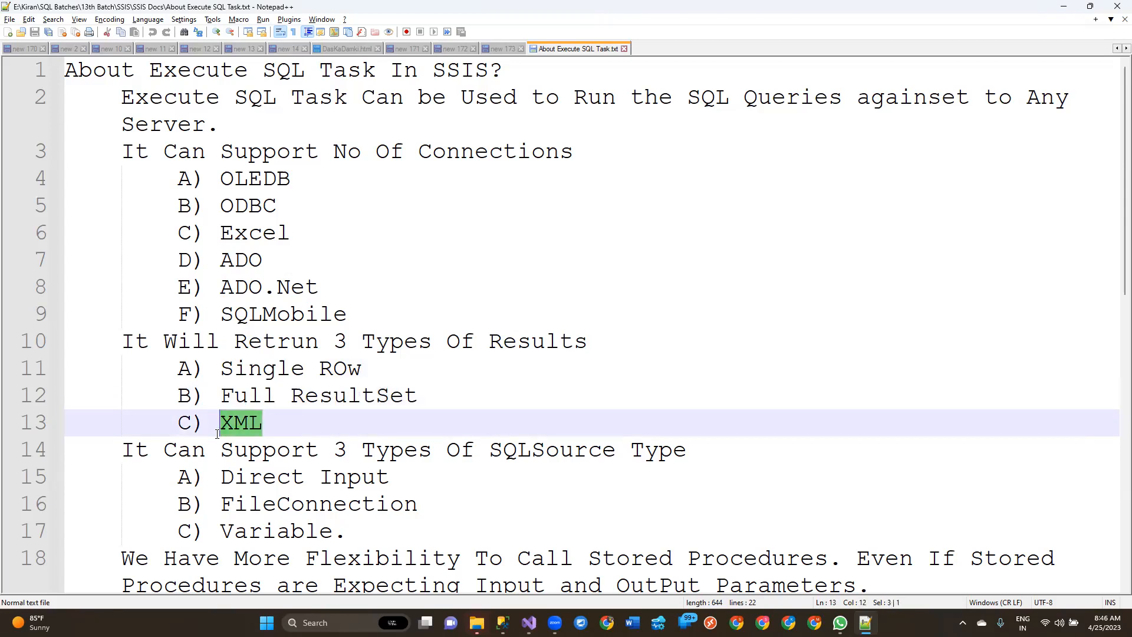
scroll(217, 434, down, 2)
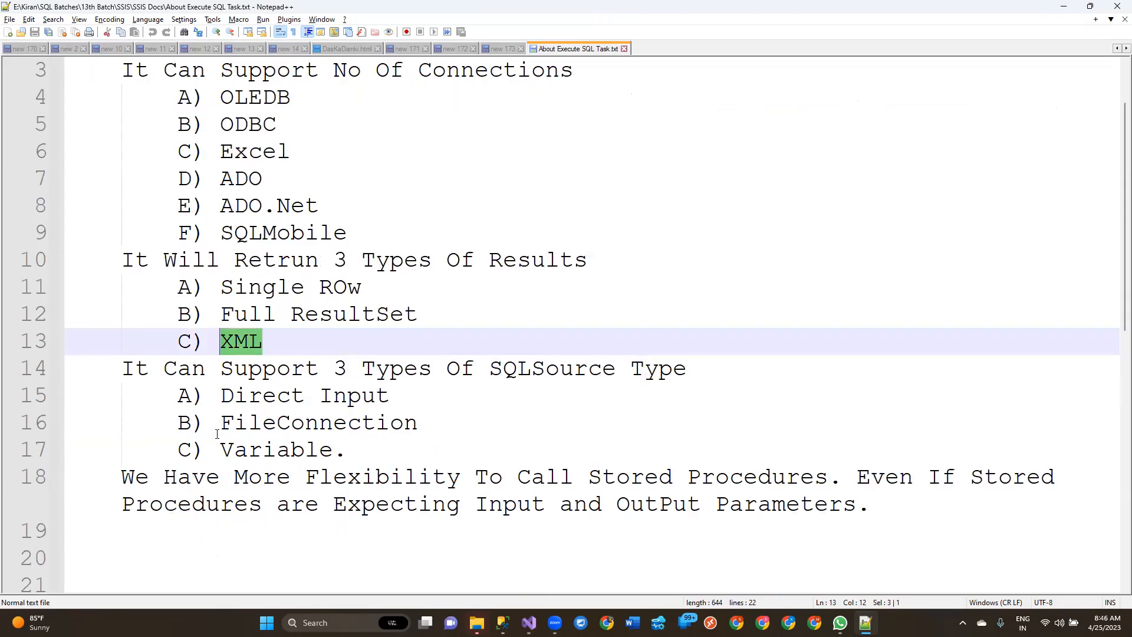
drag(87, 288, 523, 366)
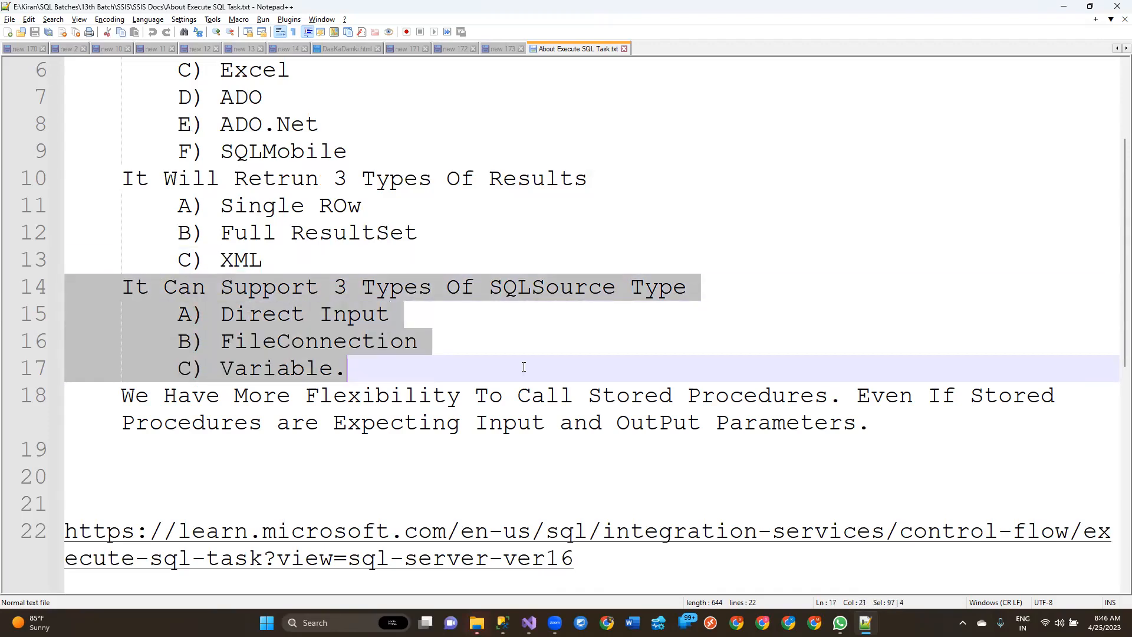
click(225, 320)
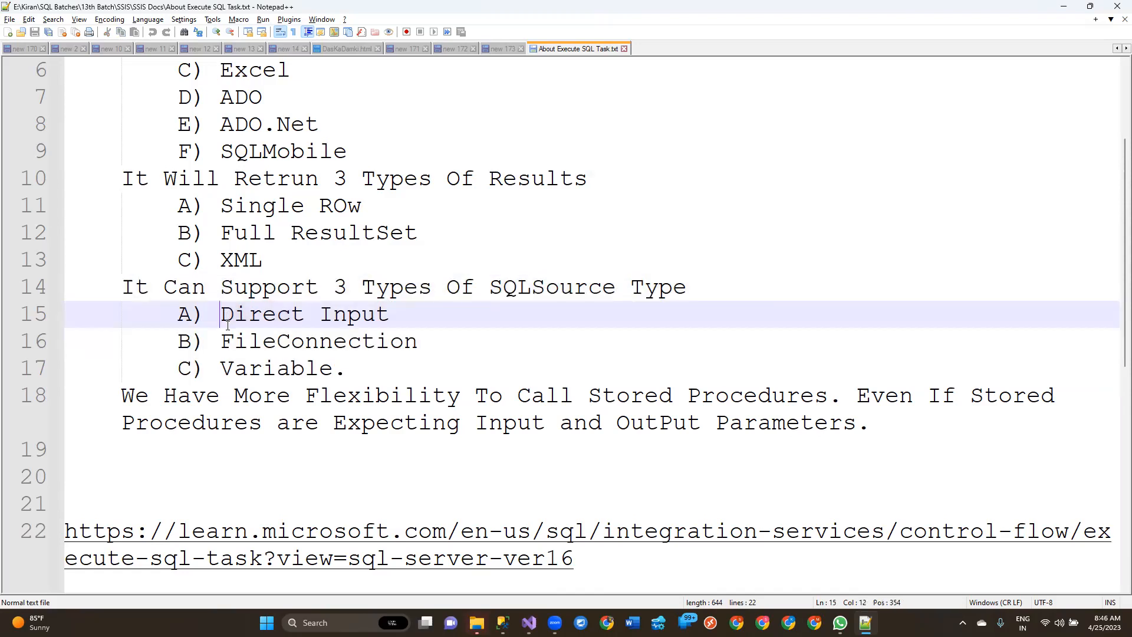
Step: Switch to Visual Studio, set SQLSourceType to File connection in the Execute SQL Task 1 editor, and check the FileConnection choices
click(529, 622)
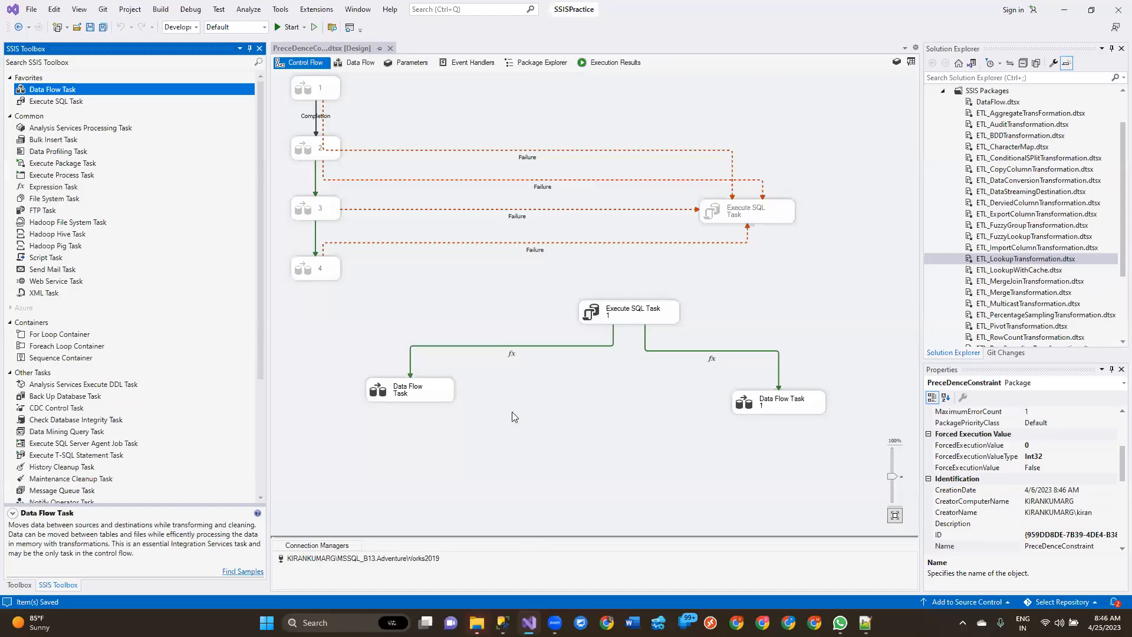
double_click(648, 318)
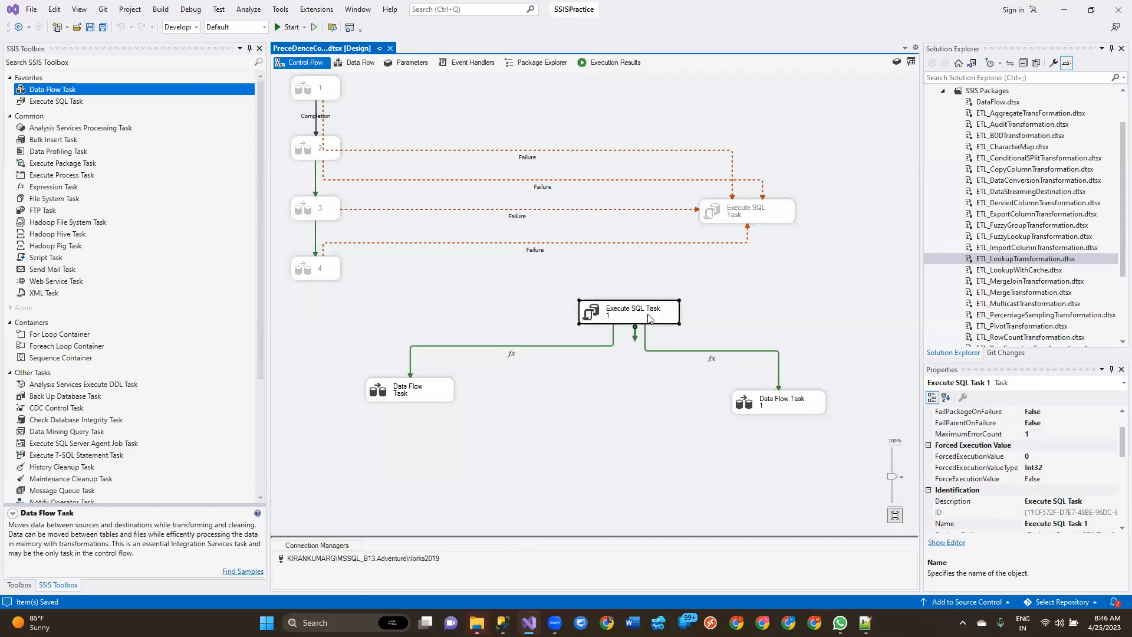
click(687, 340)
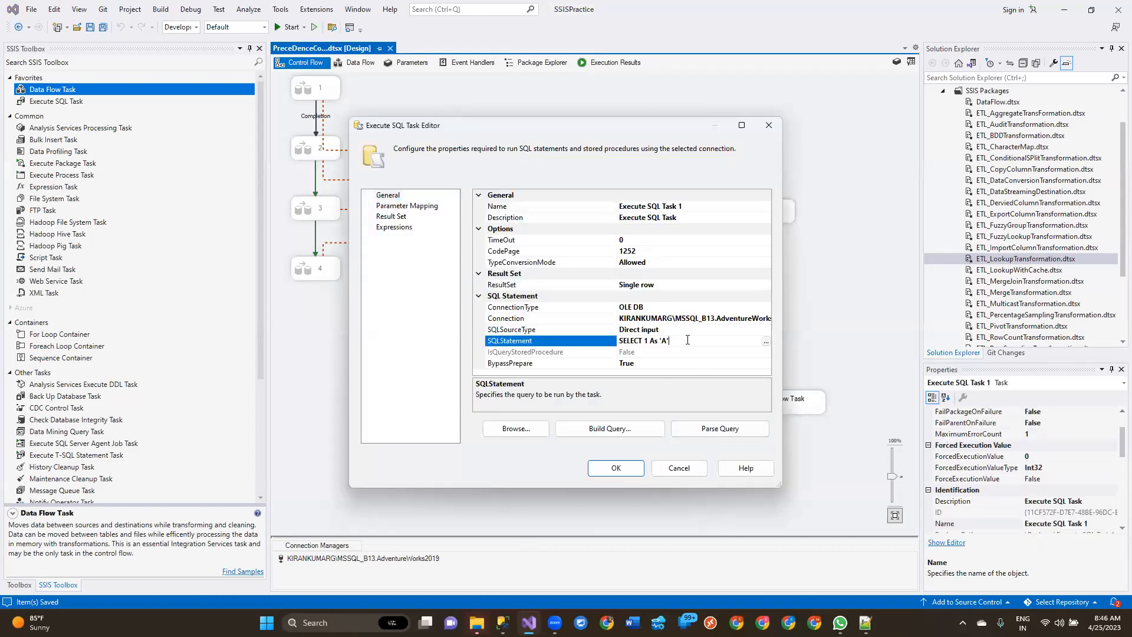
click(759, 330)
click(766, 330)
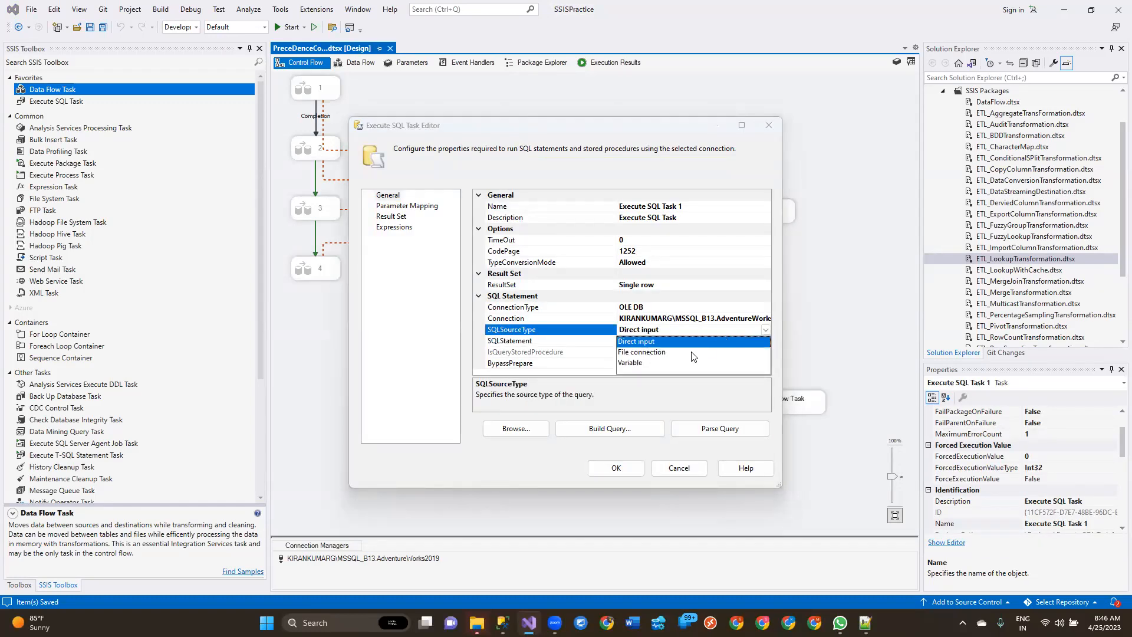
click(737, 352)
click(749, 340)
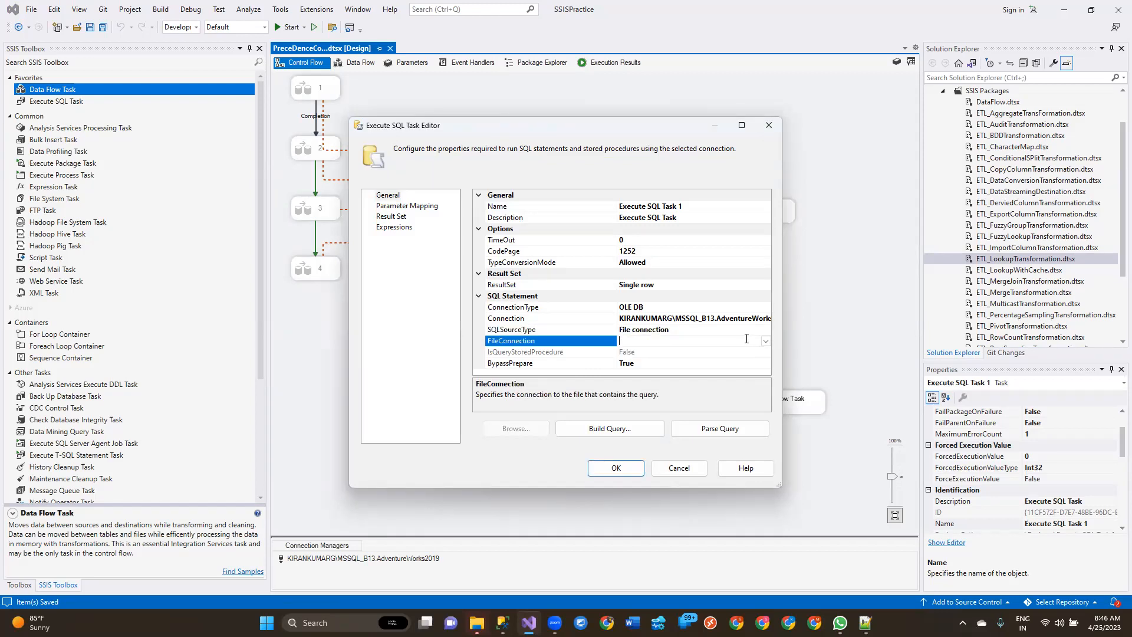
click(765, 342)
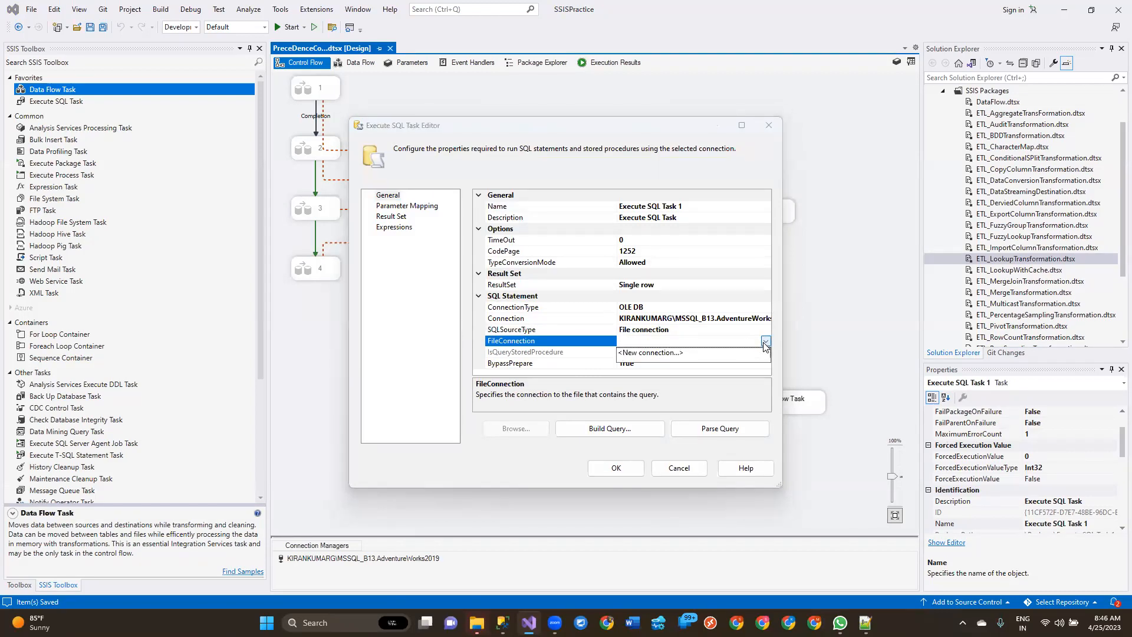
click(765, 343)
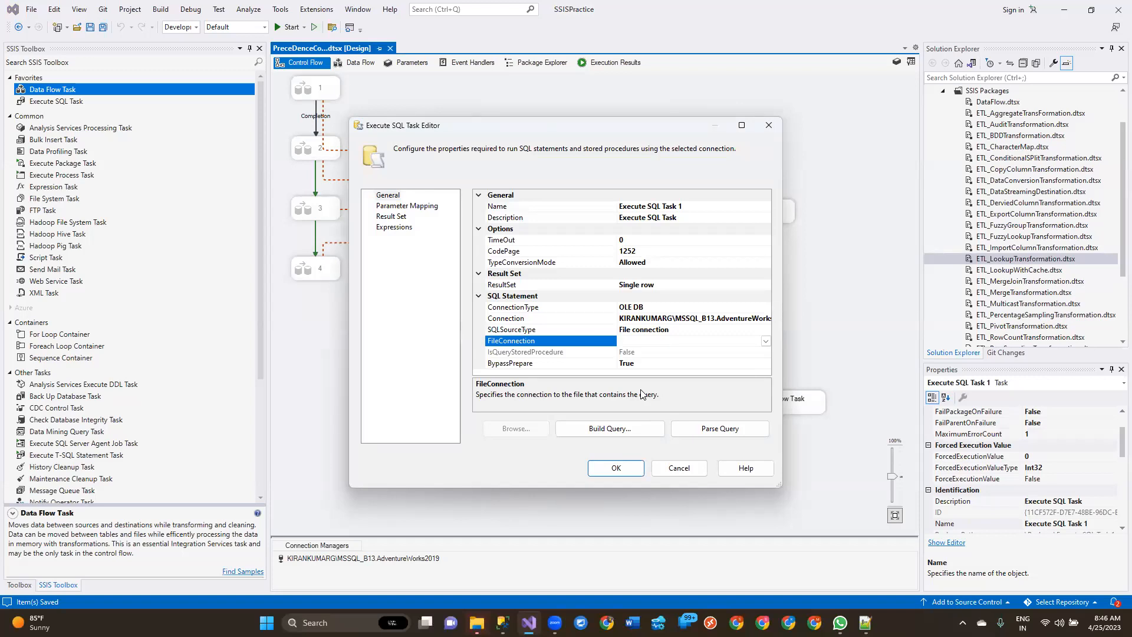
Step: Set SQLSourceType to Variable, inspect the SourceVariable property, and cancel the Execute SQL Task 1 editor
click(717, 330)
click(765, 330)
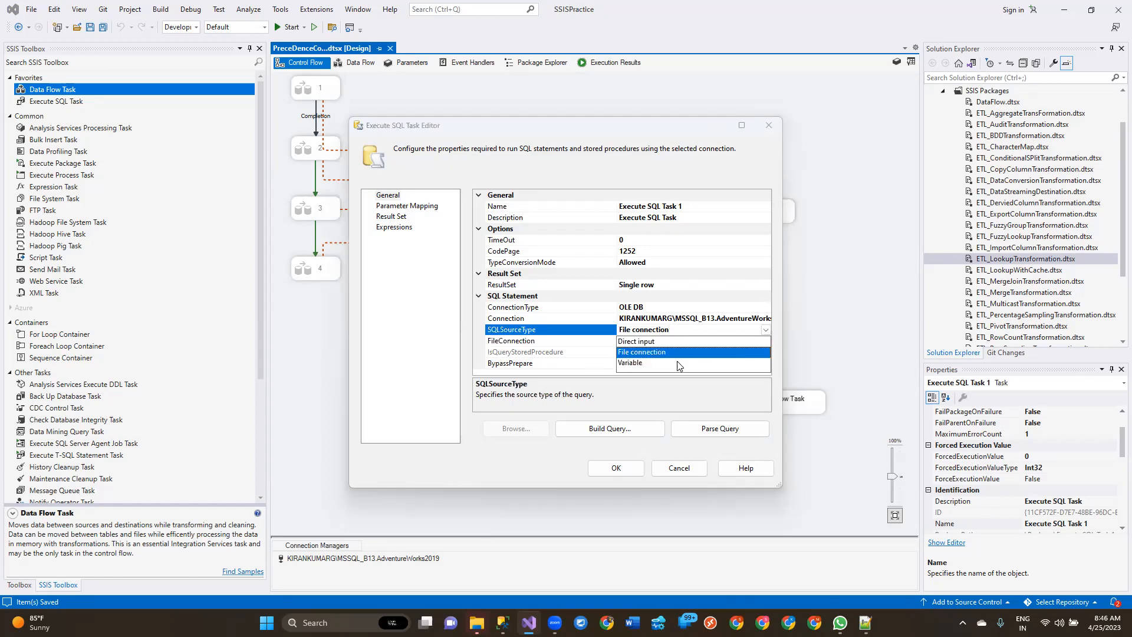
click(678, 364)
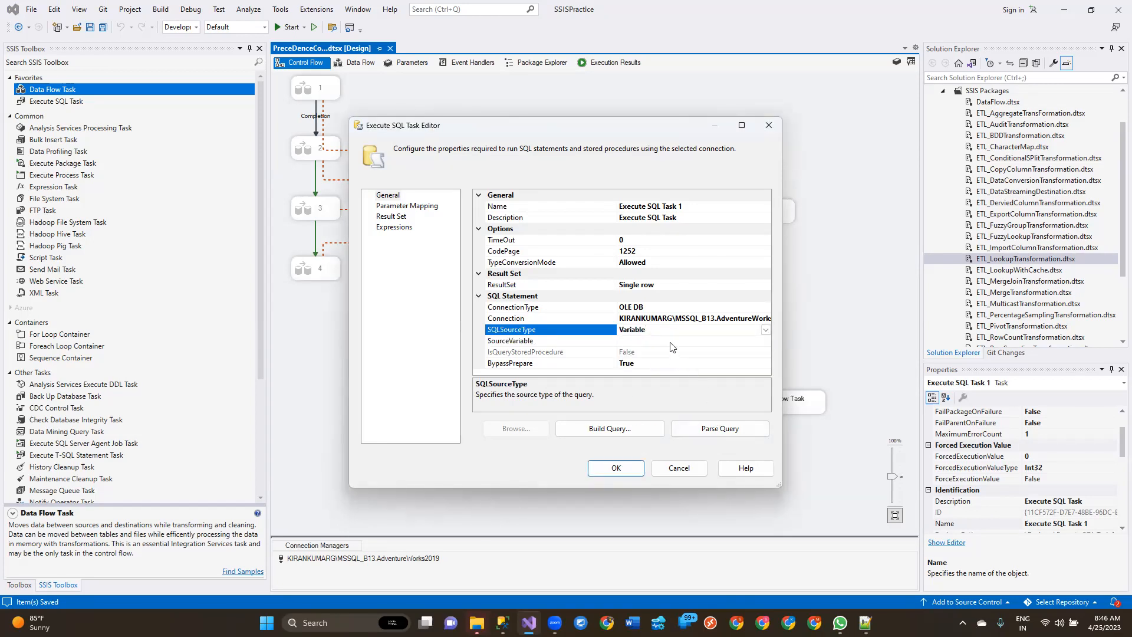
click(671, 340)
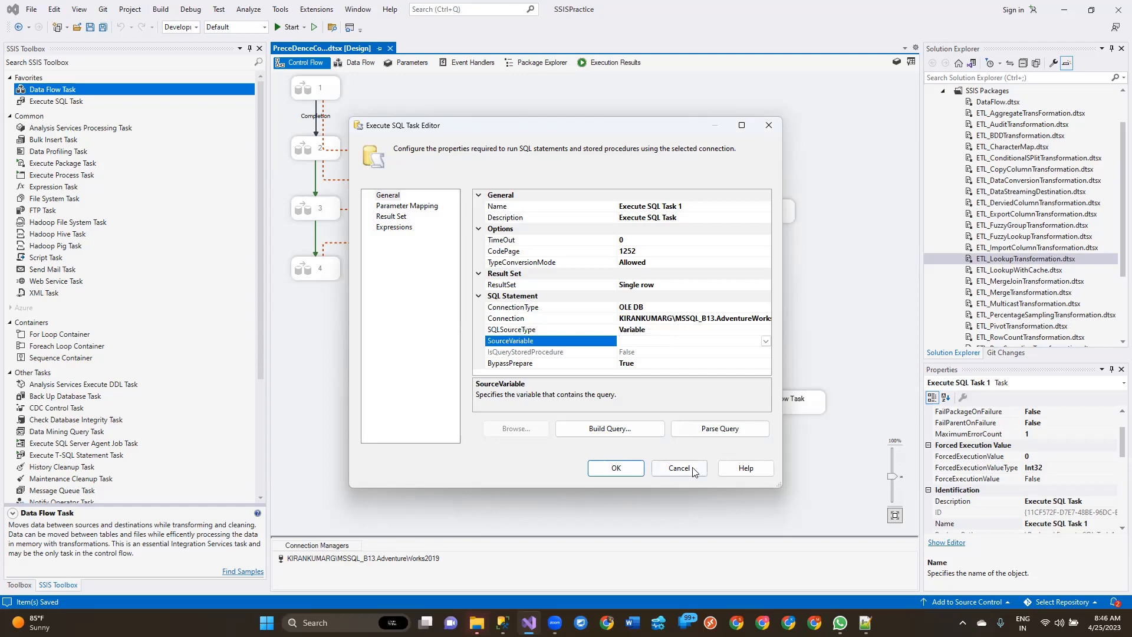
click(679, 468)
Step: Switch to Notepad++ and read the note about calling stored procedures with input and output parameters
click(865, 622)
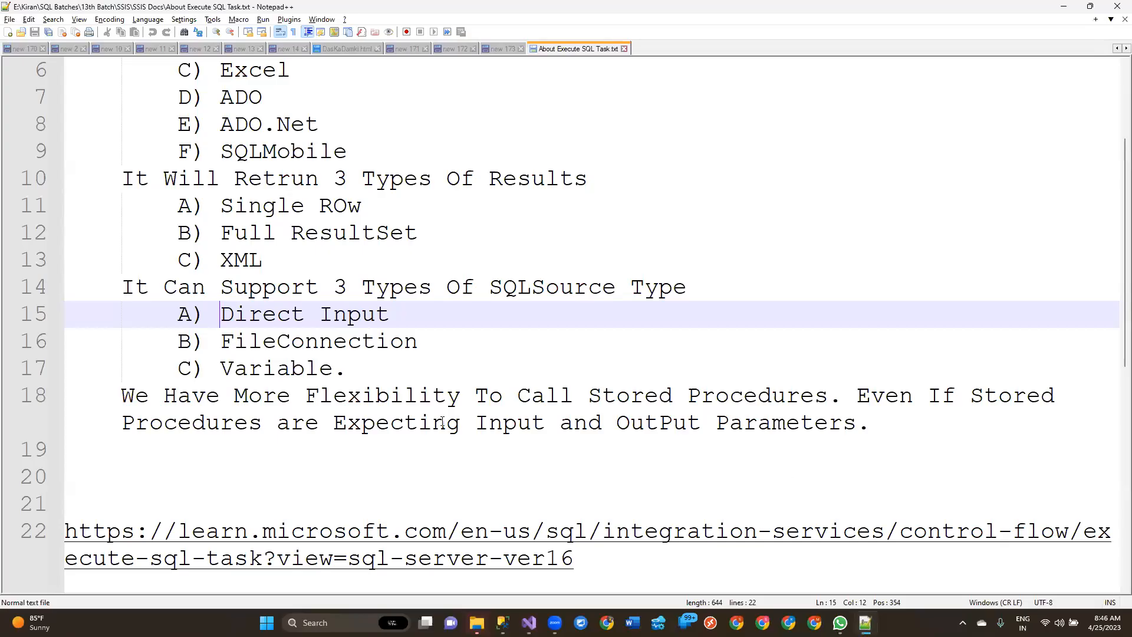
click(105, 406)
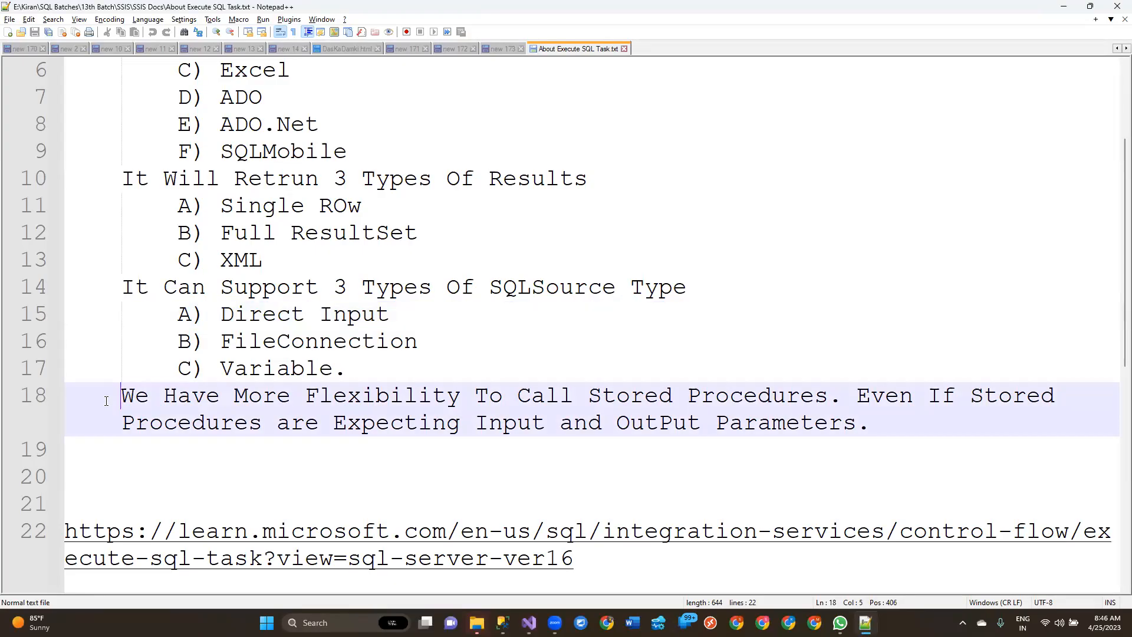
drag(94, 404, 974, 412)
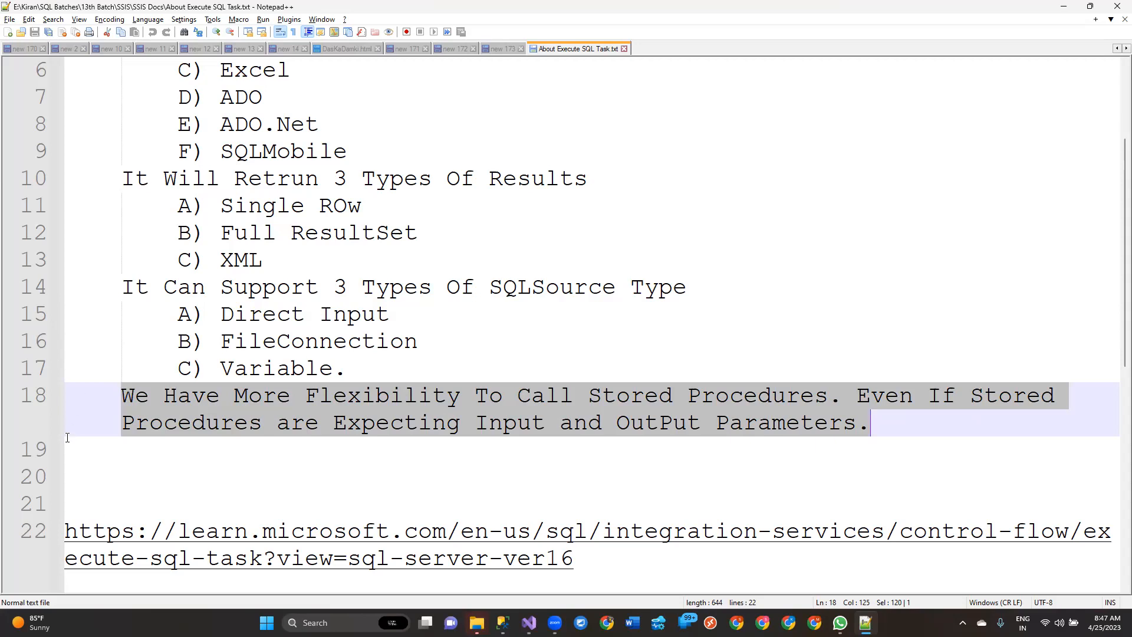
click(70, 390)
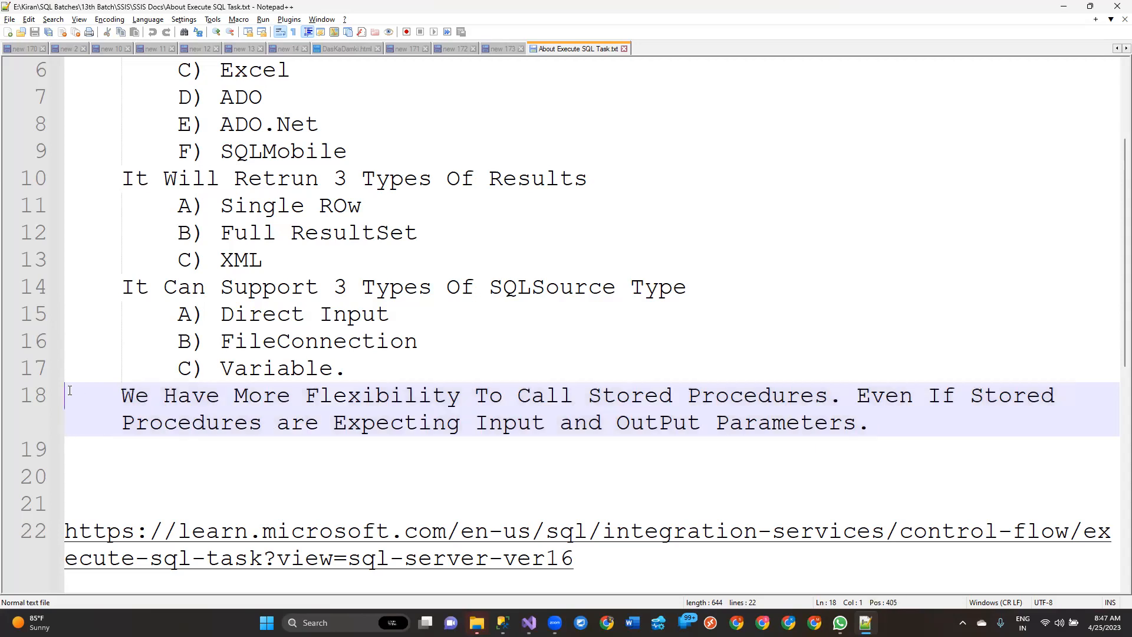
drag(71, 391, 877, 421)
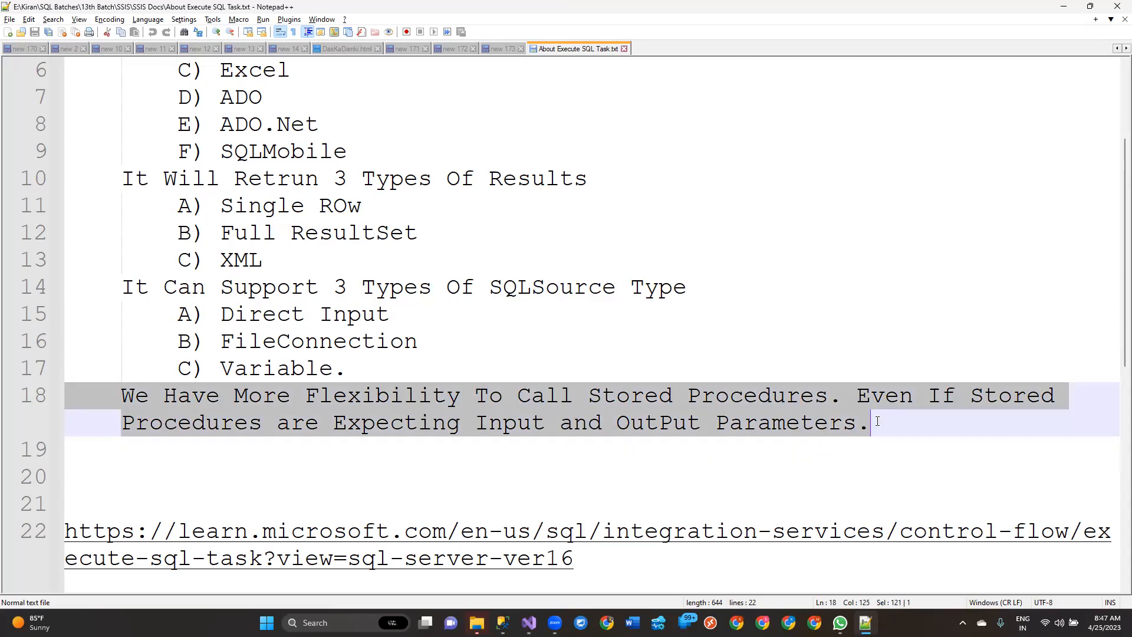
scroll(791, 473, down, 2)
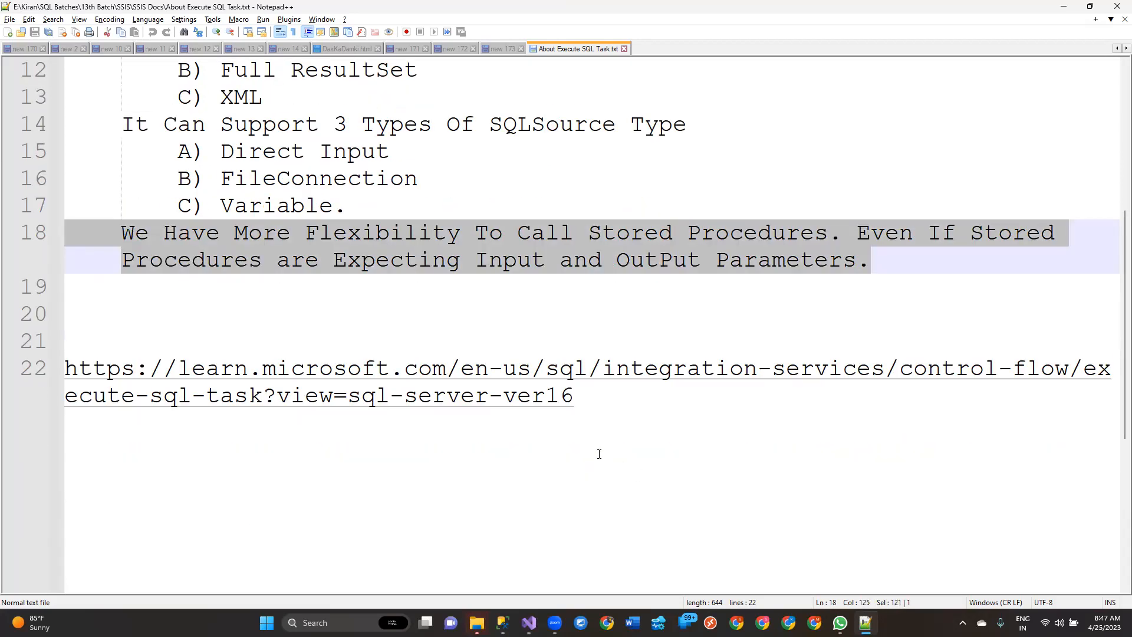
scroll(599, 454, up, 4)
scroll(550, 448, down, 4)
scroll(540, 431, up, 4)
Step: Review the supported connection types in the notes, from OLEDB, ODBC and Excel to ADO, ADO.Net and SQLMobile
drag(354, 308, 66, 192)
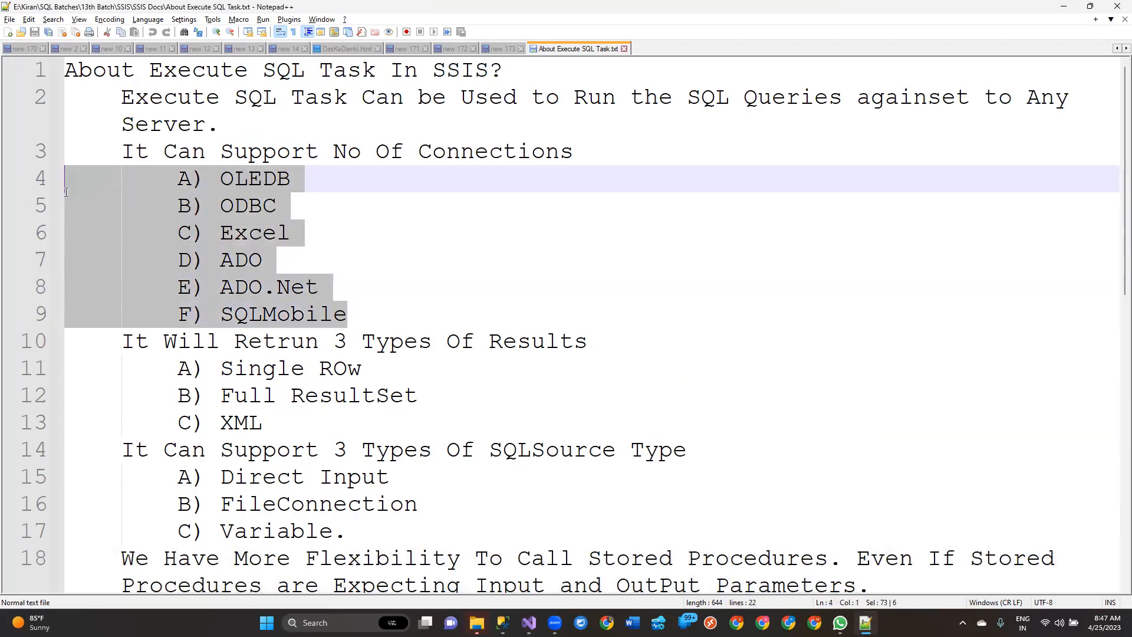
double_click(241, 182)
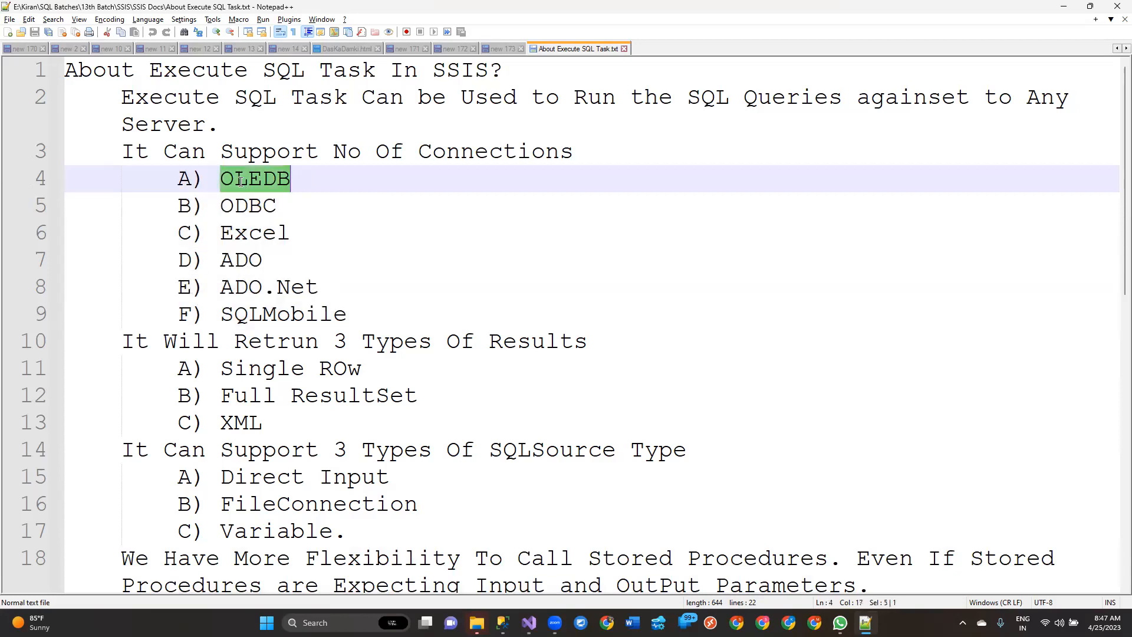
double_click(234, 204)
double_click(244, 236)
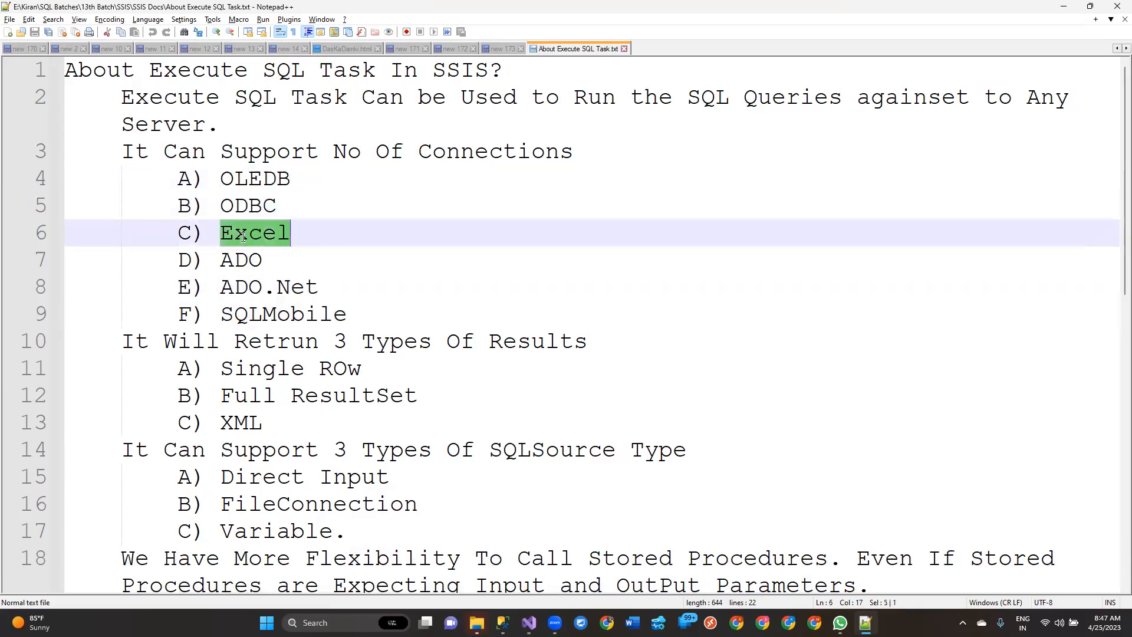
double_click(238, 259)
double_click(243, 288)
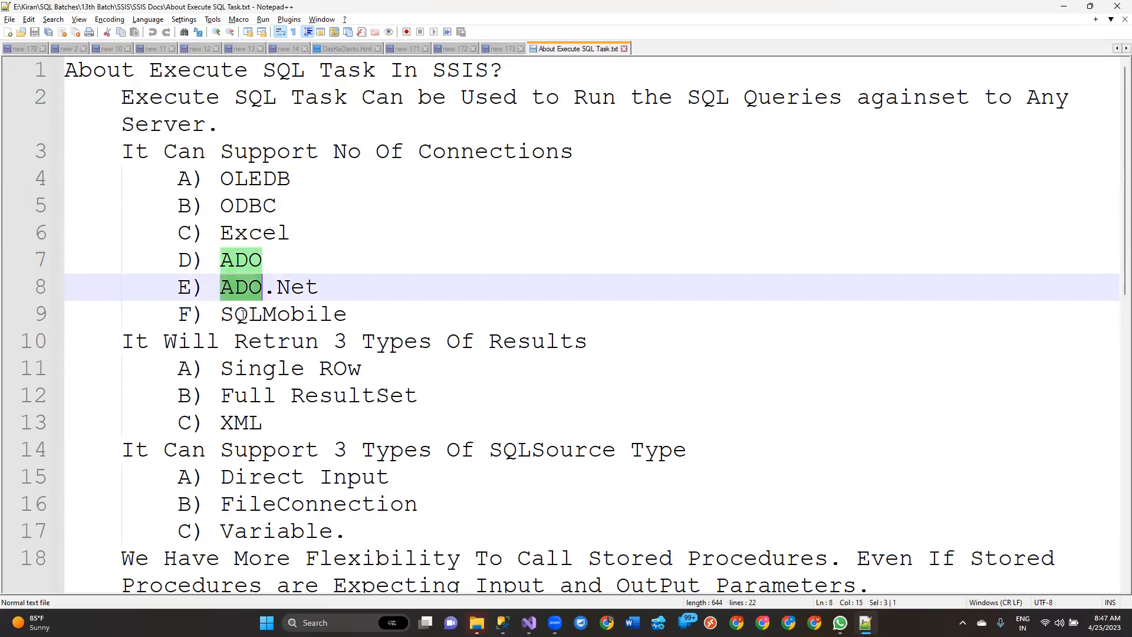
double_click(242, 314)
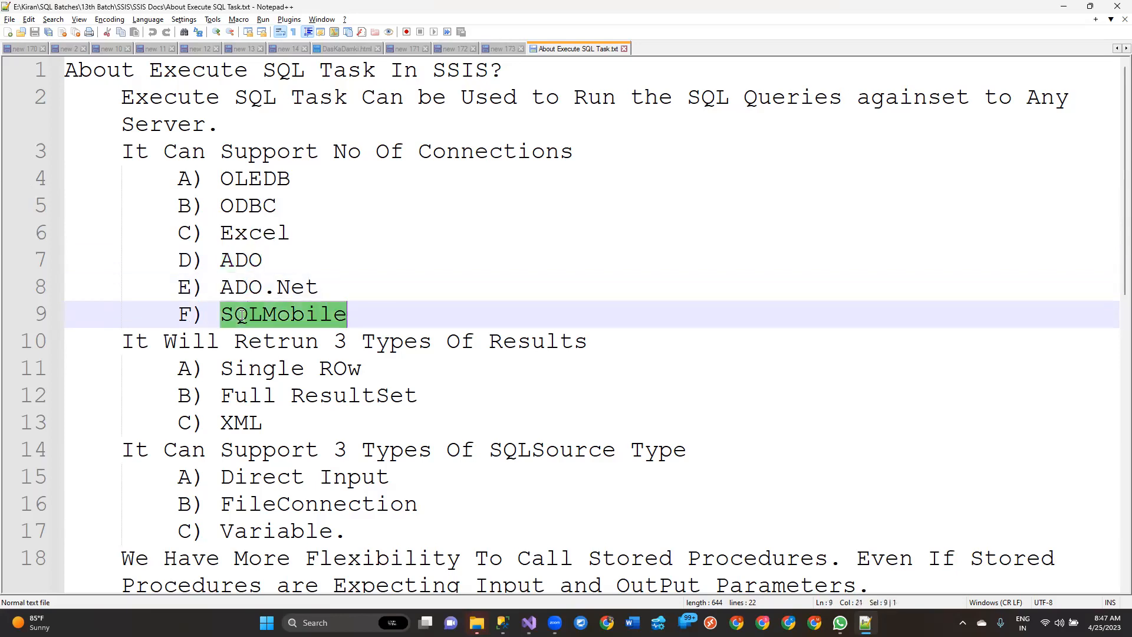
double_click(257, 180)
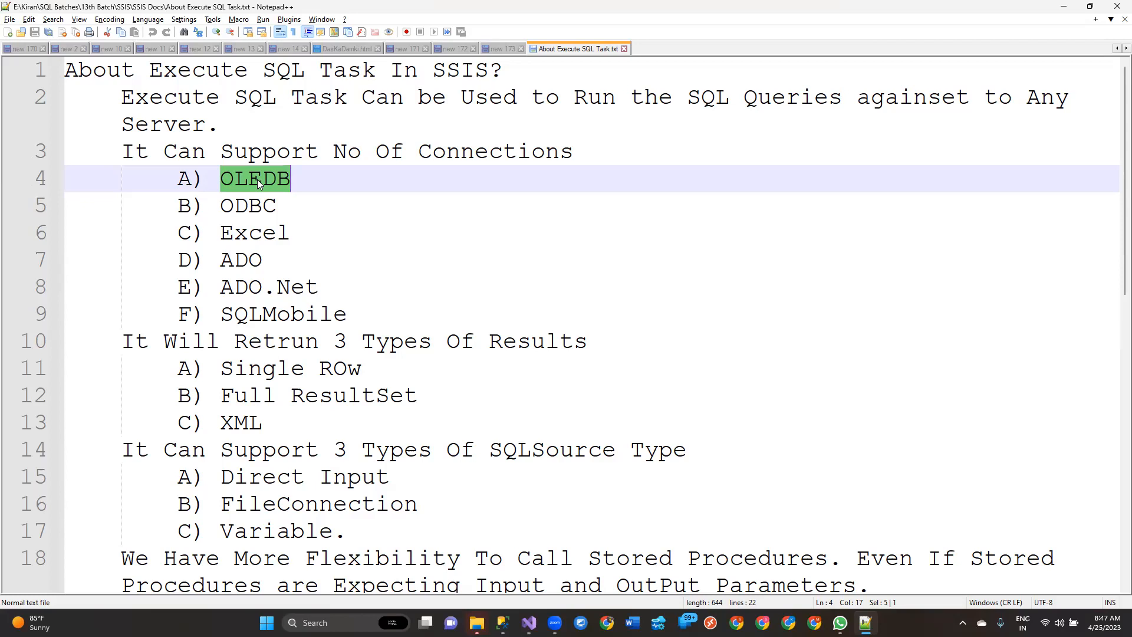
key(Right)
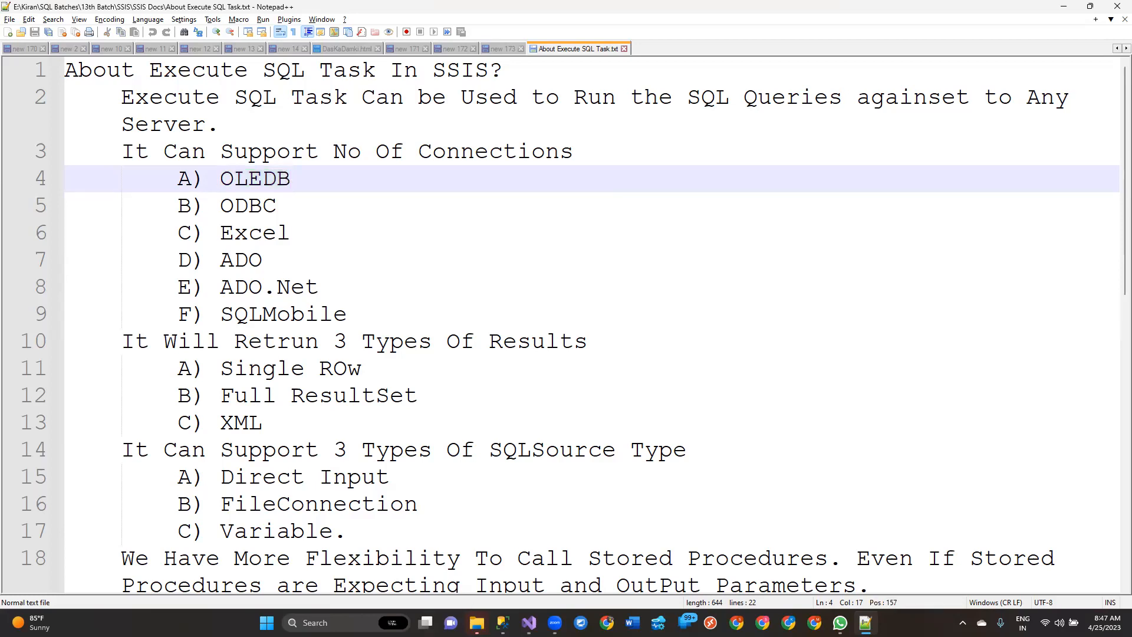
Step: Switch to Visual Studio, close the precedence constraint package, and create a new SSIS package in the SSISPractice project
click(529, 622)
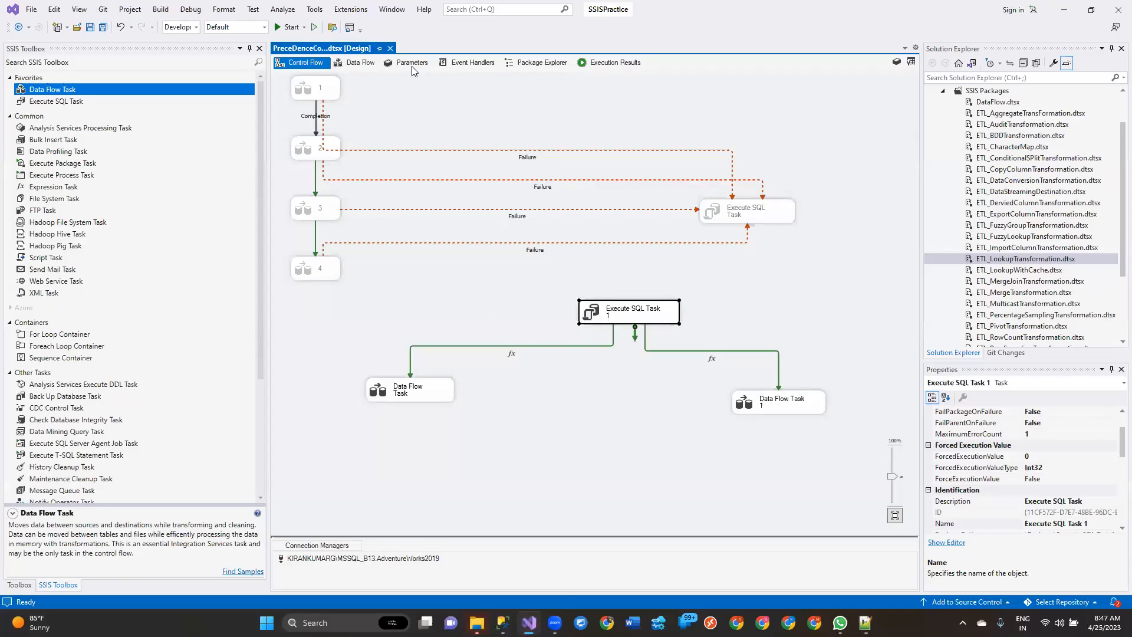
click(390, 48)
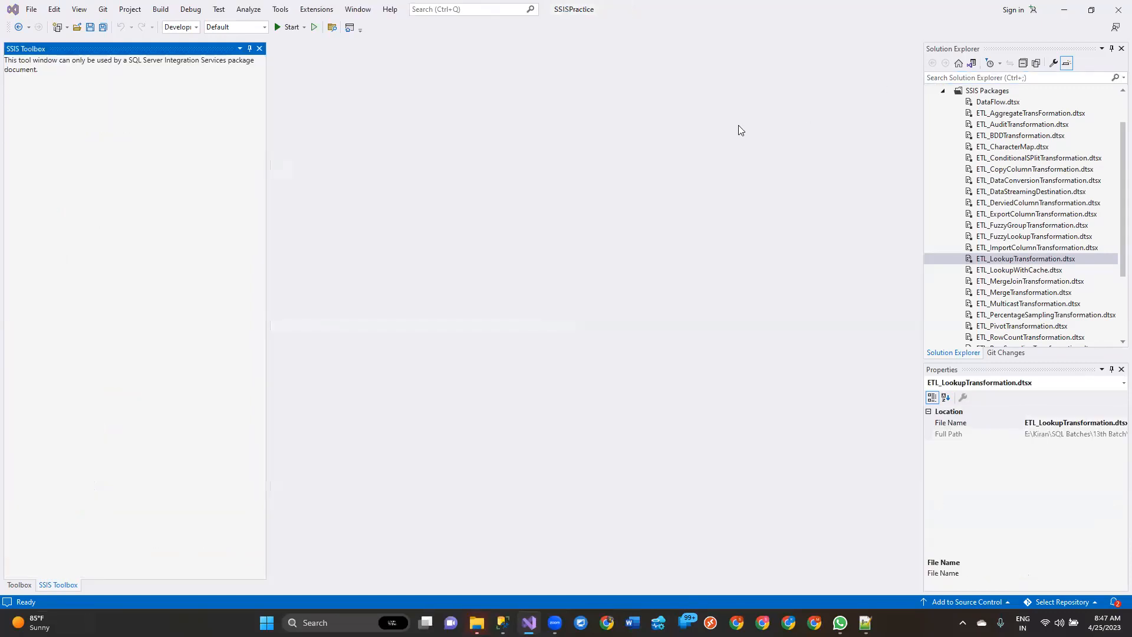
scroll(1015, 139, up, 2)
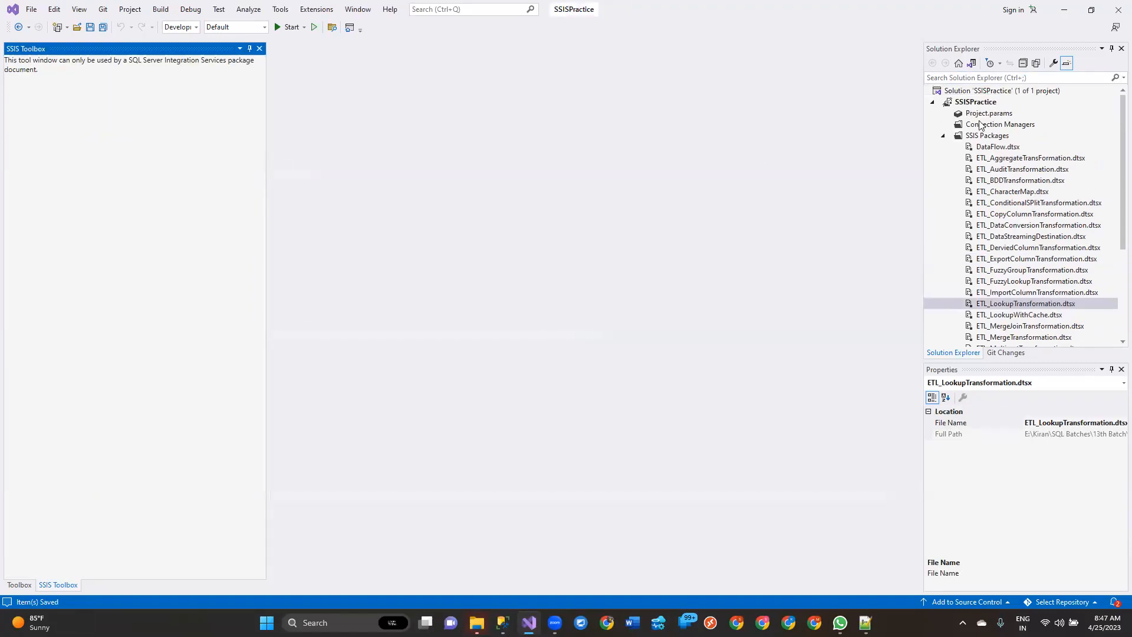
right_click(998, 137)
click(1002, 146)
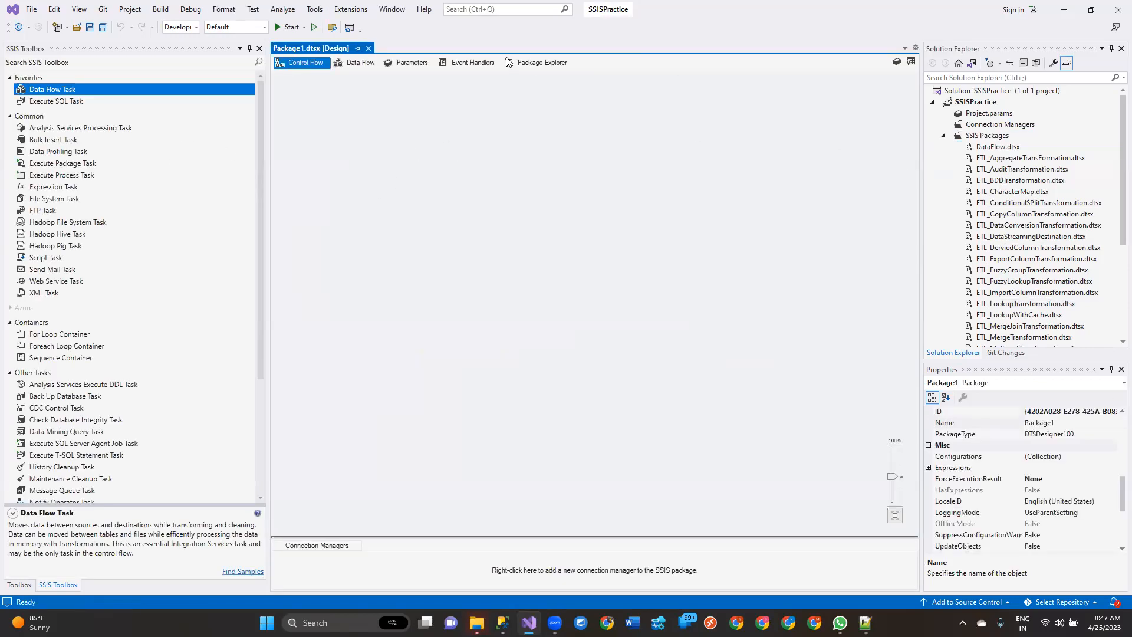
Step: Close the new package's designer, rename Package1.dtsx to ETL_ExecuteSQLTask.dtsx, and reopen it
click(368, 48)
scroll(1107, 218, down, 5)
click(1009, 260)
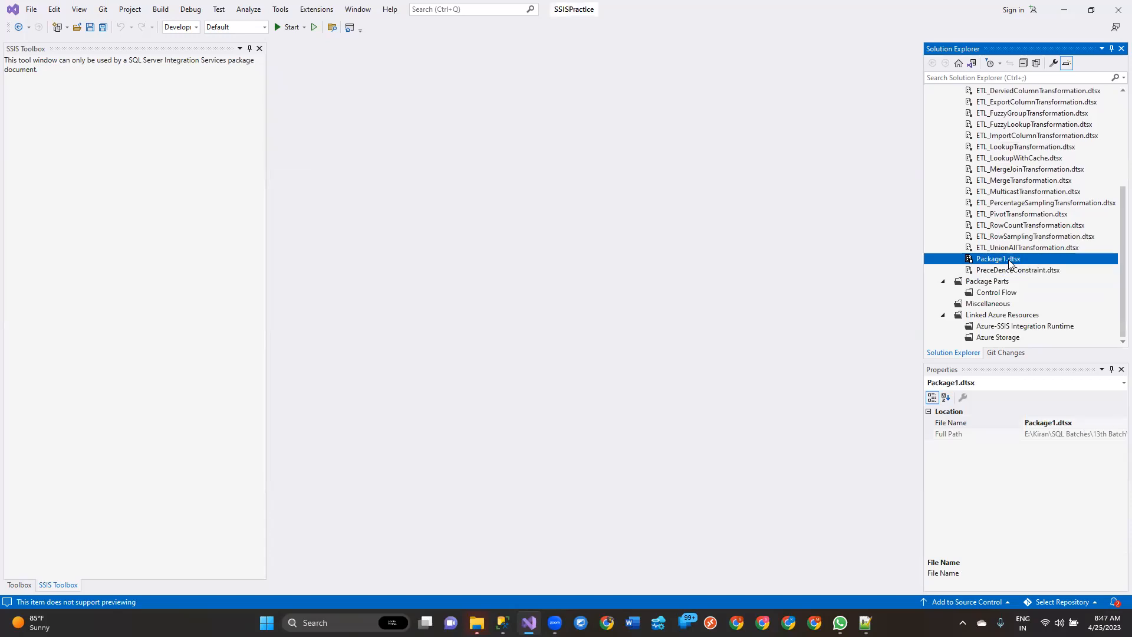
key(F2)
text(ETL_ExecuteSQL)
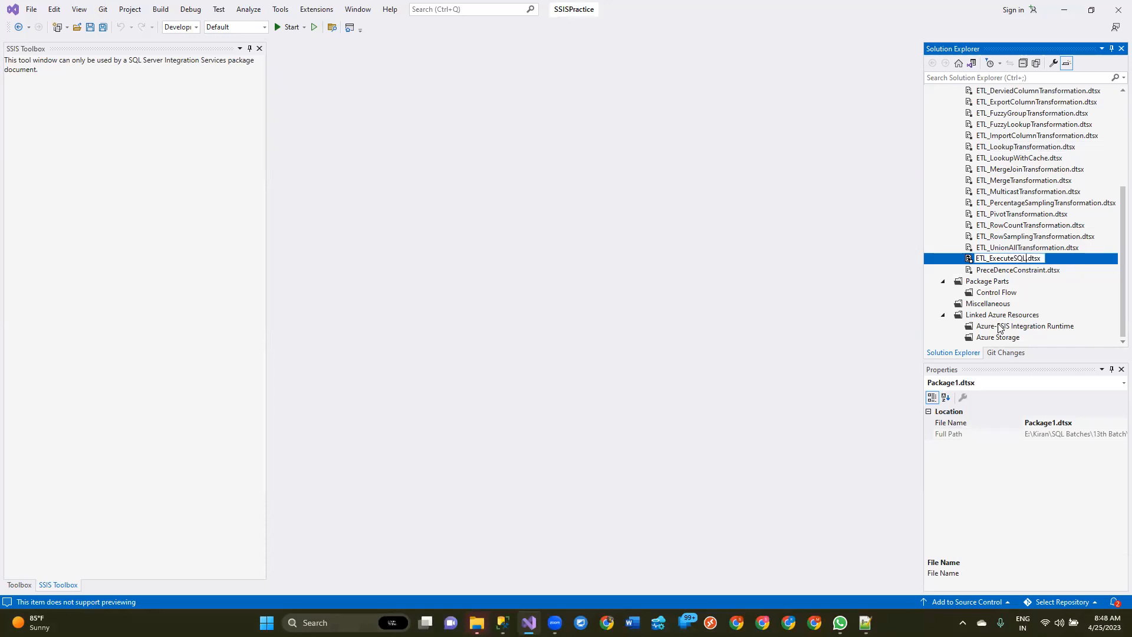
text(Task)
key(Return)
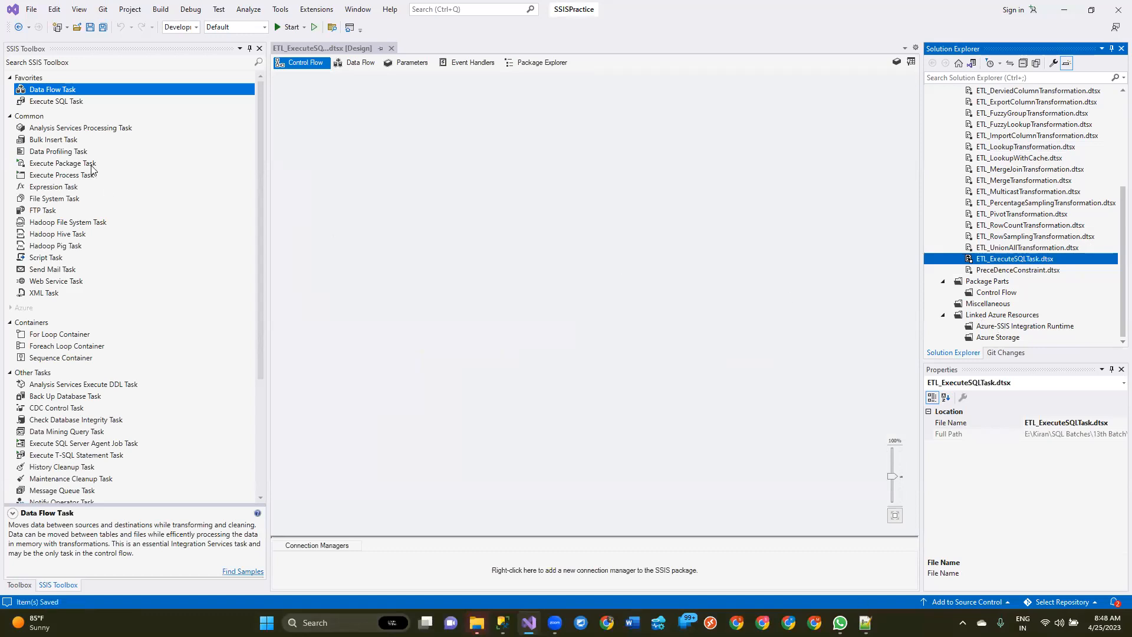
Step: Add an Execute SQL Task to the empty control flow and open its editor maximized
click(66, 102)
drag(67, 102, 419, 122)
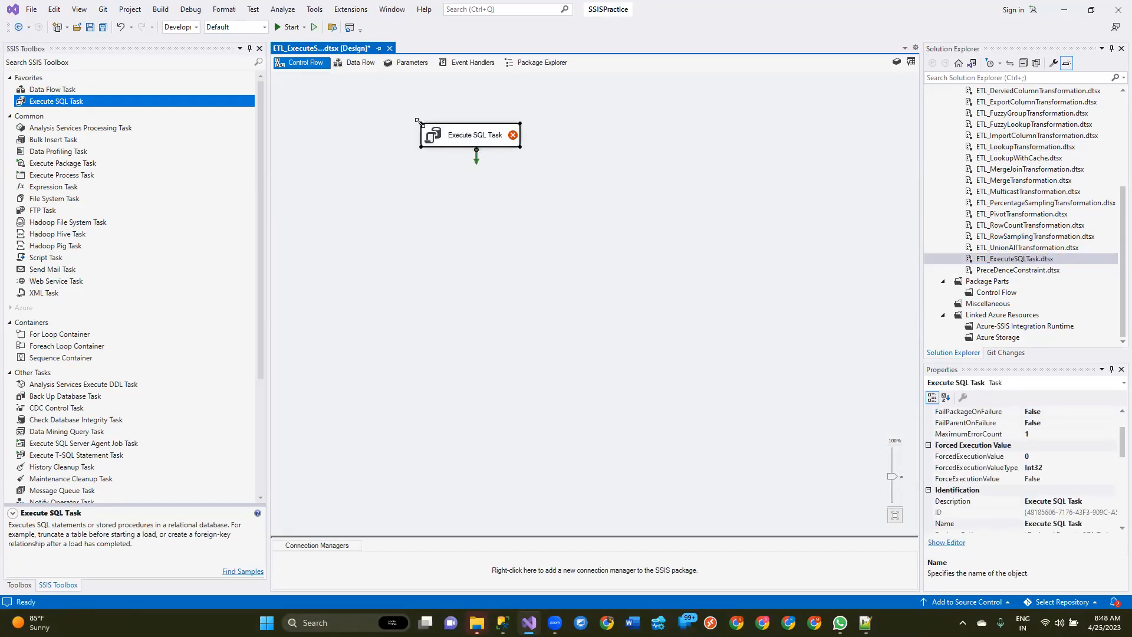
double_click(513, 145)
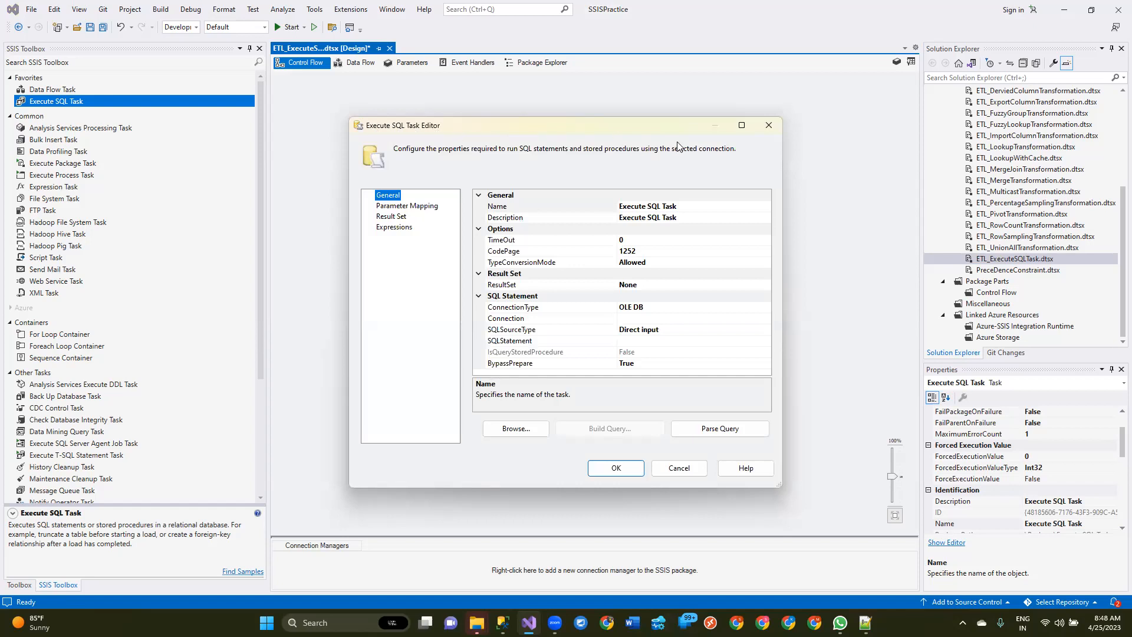
click(741, 125)
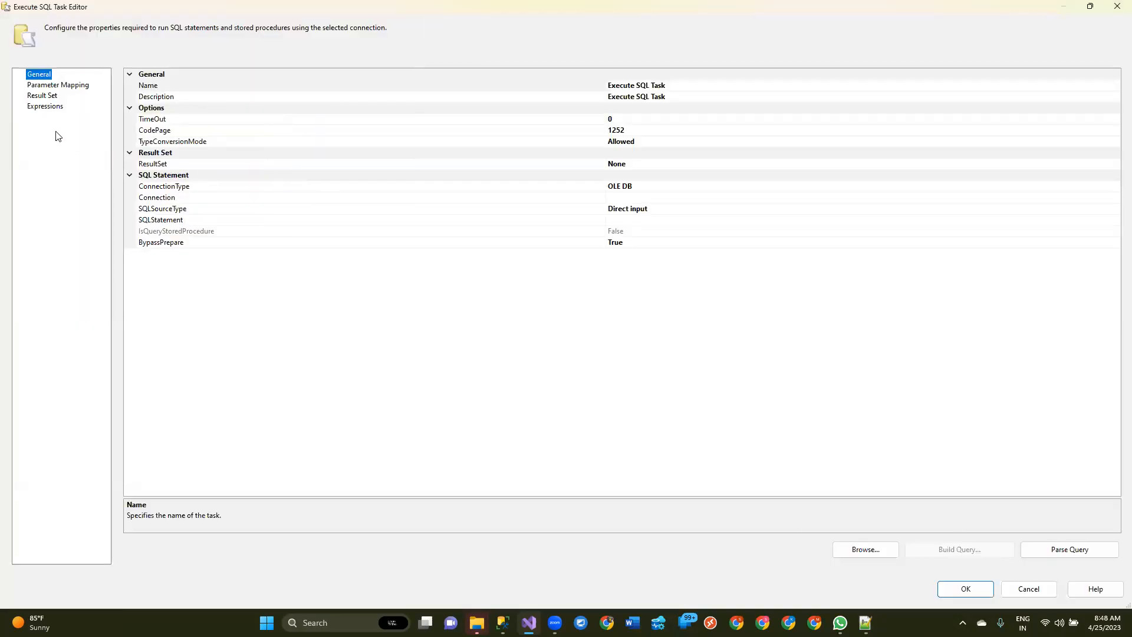
Step: Look through the Parameter Mapping, Result Set and Expressions pages of the task editor and return to the General page
click(51, 87)
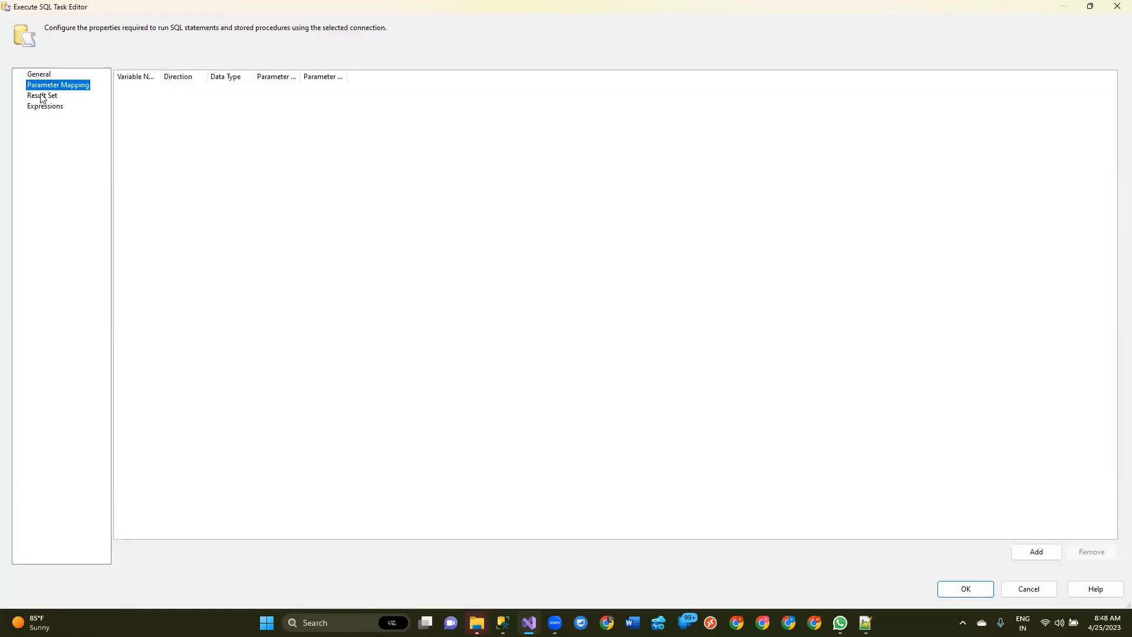
click(41, 97)
click(44, 108)
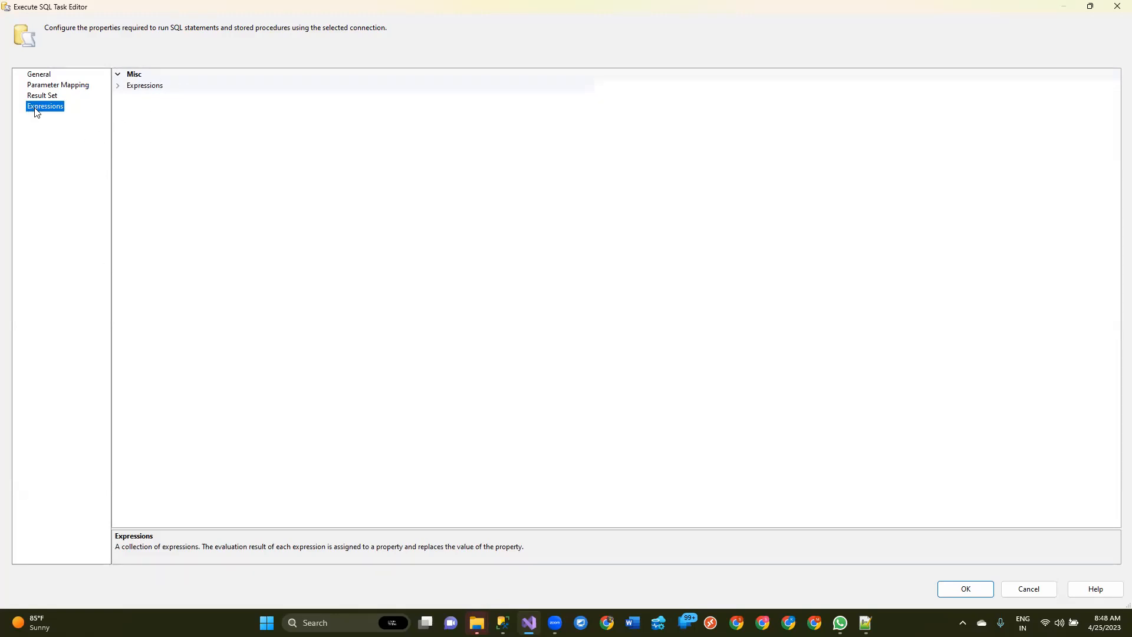
click(121, 88)
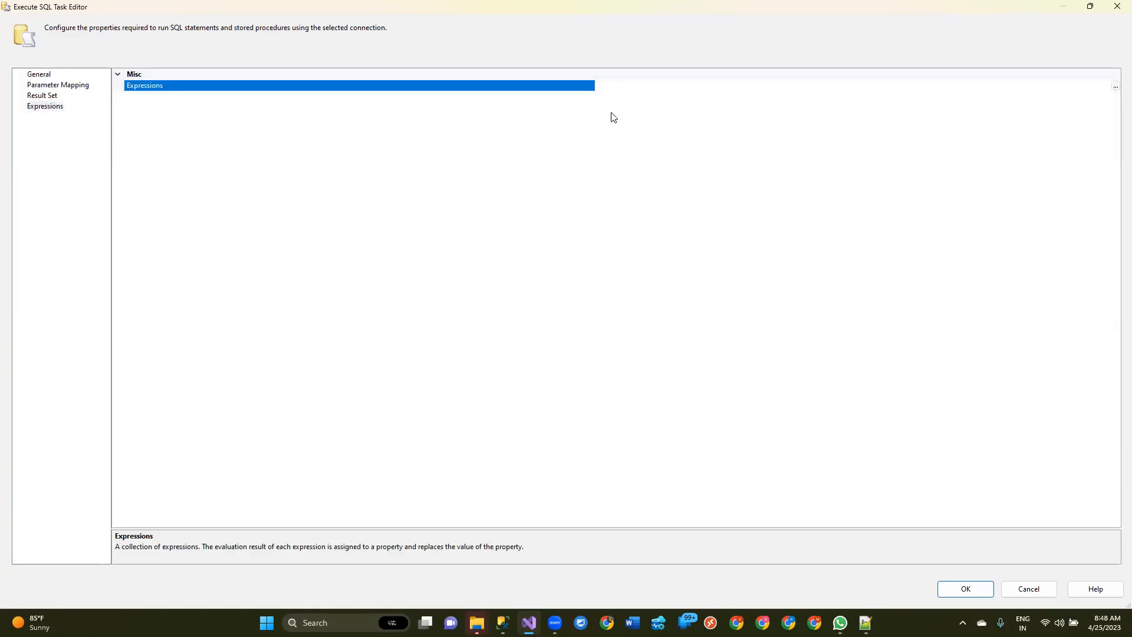
click(40, 75)
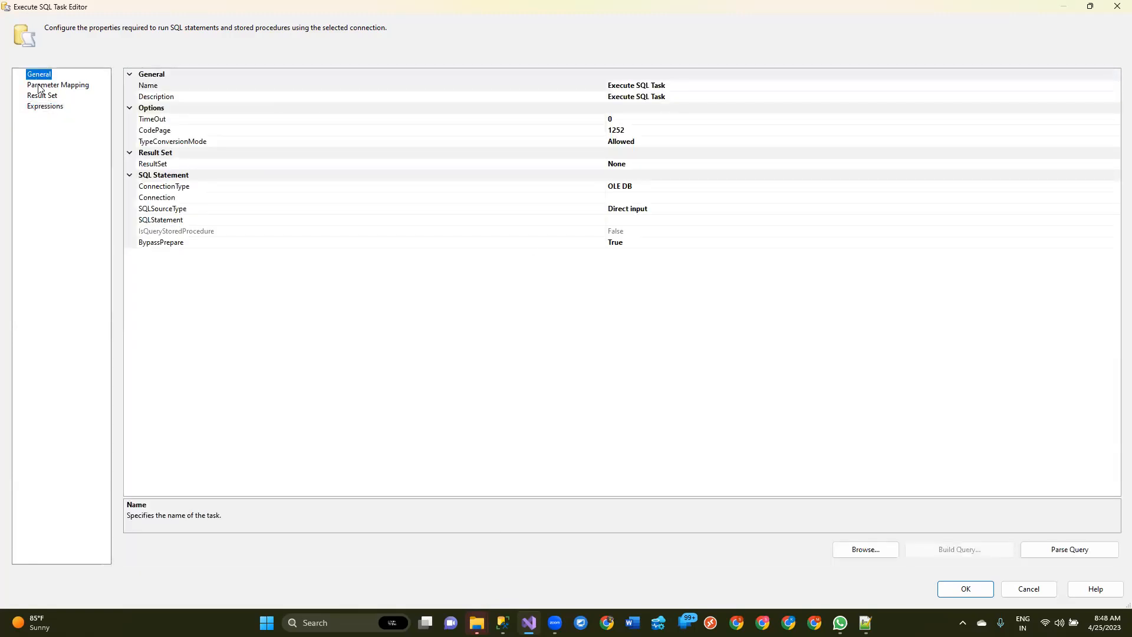
click(46, 88)
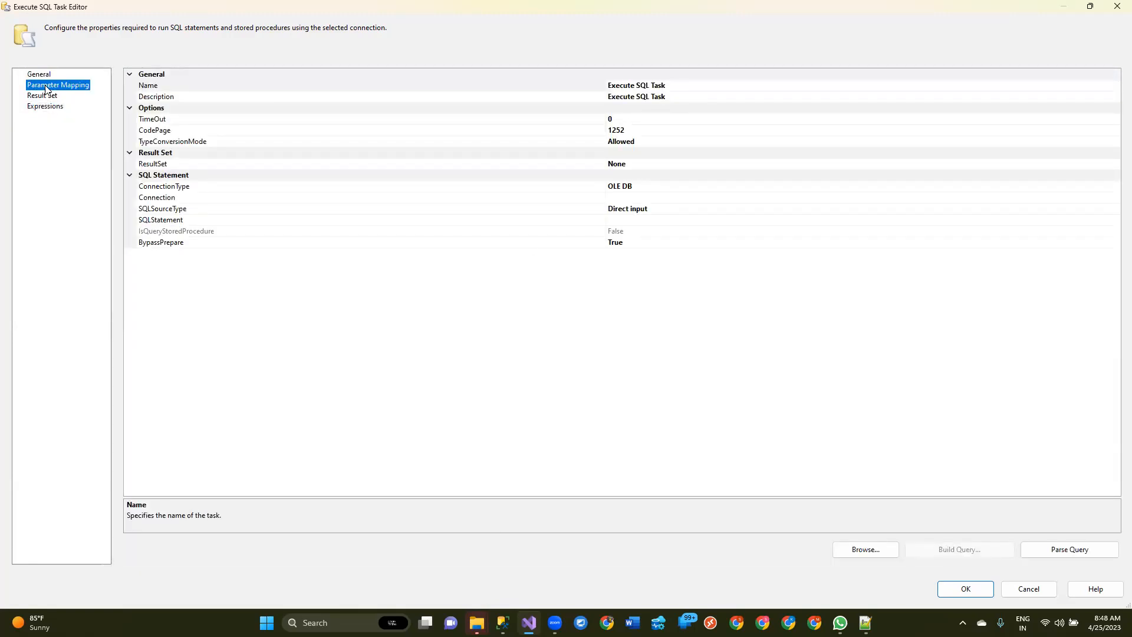
click(44, 95)
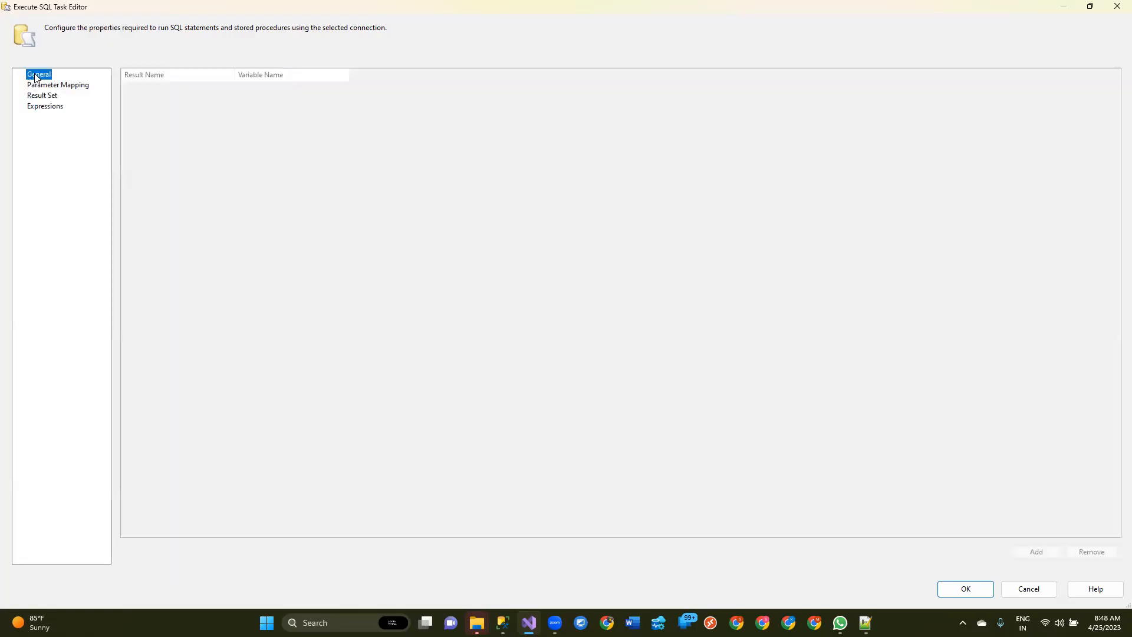
click(39, 75)
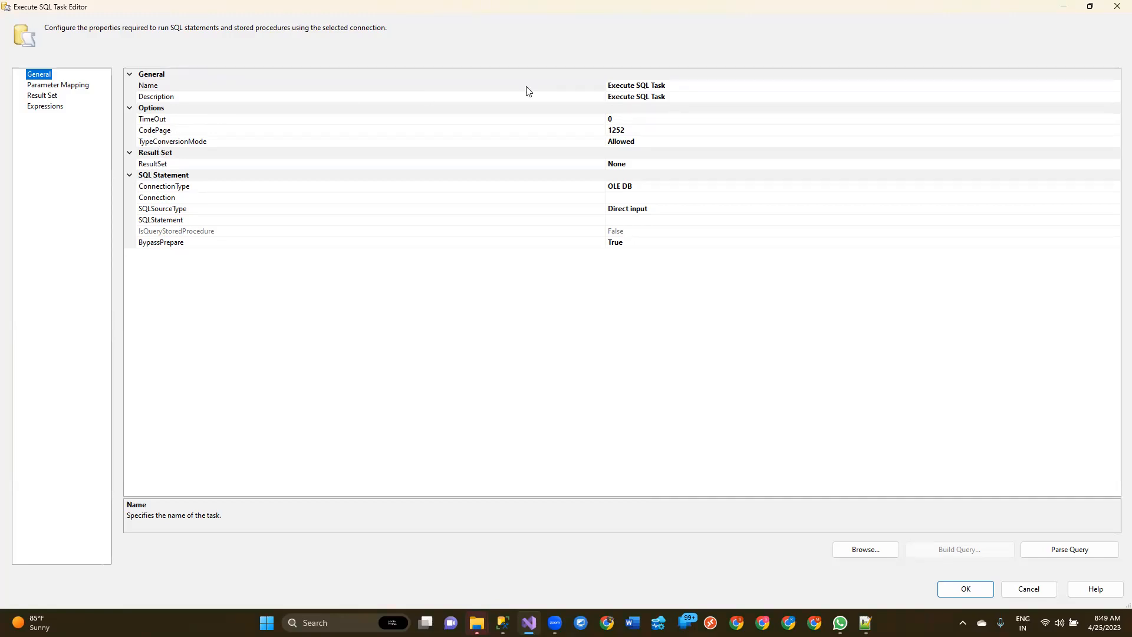
Step: Inspect the Name, TimeOut, CodePage and TypeConversionMode properties of the Execute SQL Task
click(689, 85)
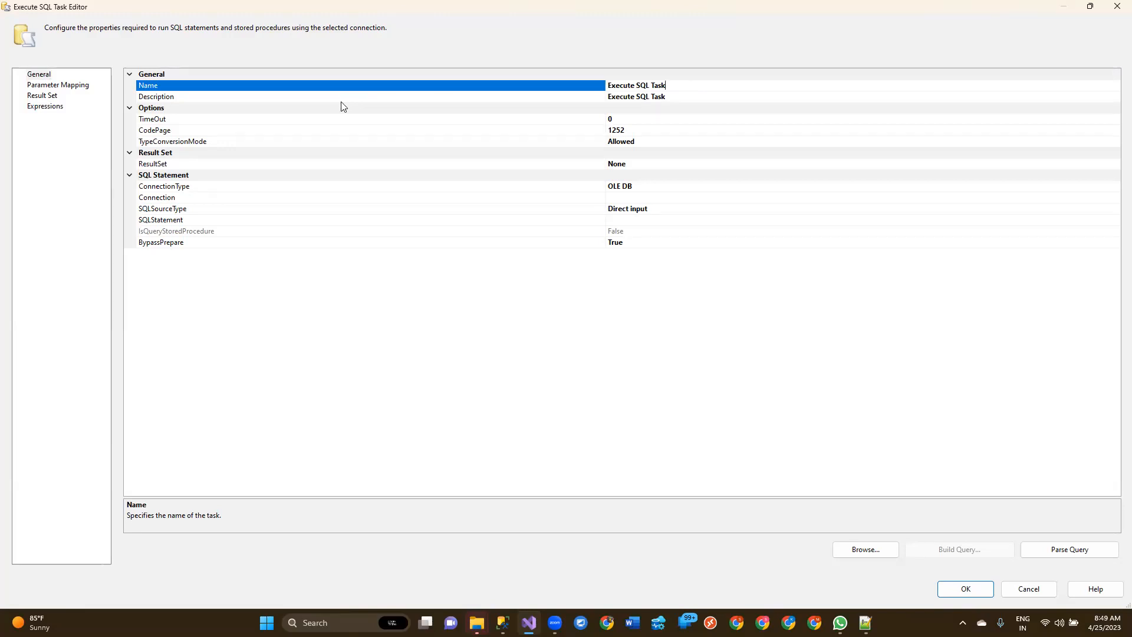
click(157, 122)
click(181, 132)
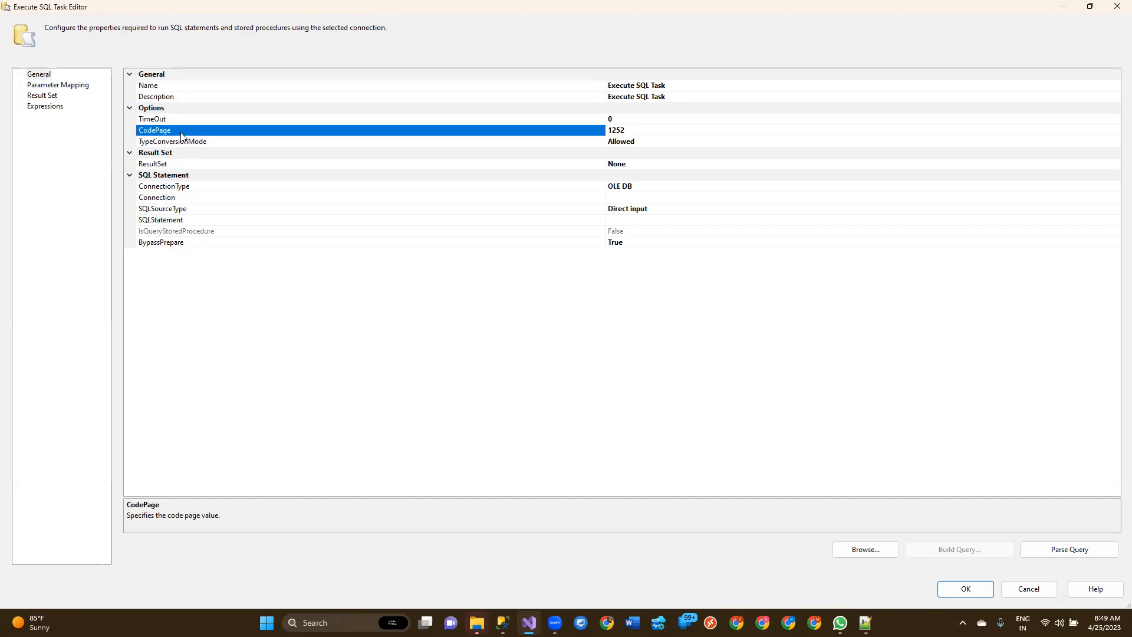
click(209, 142)
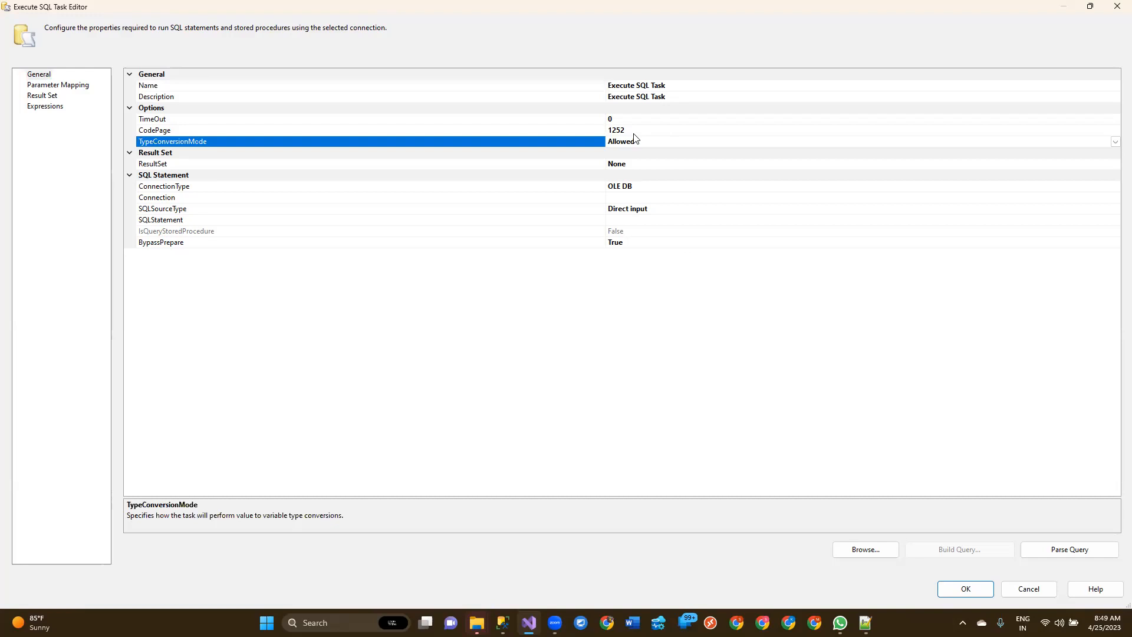
Step: Set the Execute SQL Task's TimeOut to 60
click(636, 117)
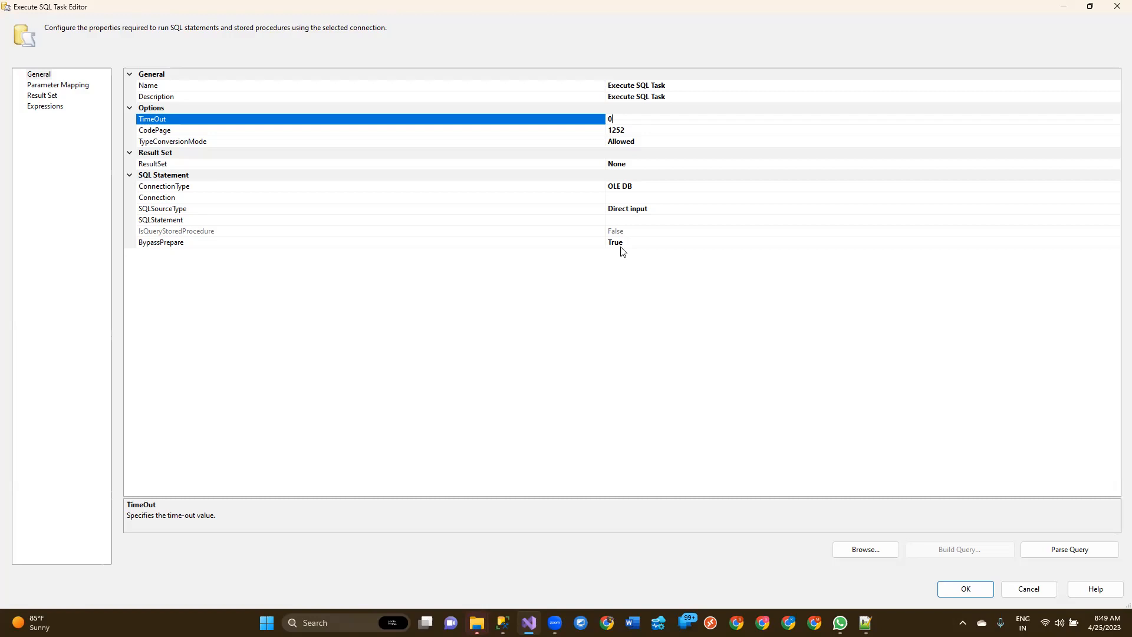
key(BackSpace)
text(60)
drag(622, 117, 604, 119)
click(420, 127)
click(306, 132)
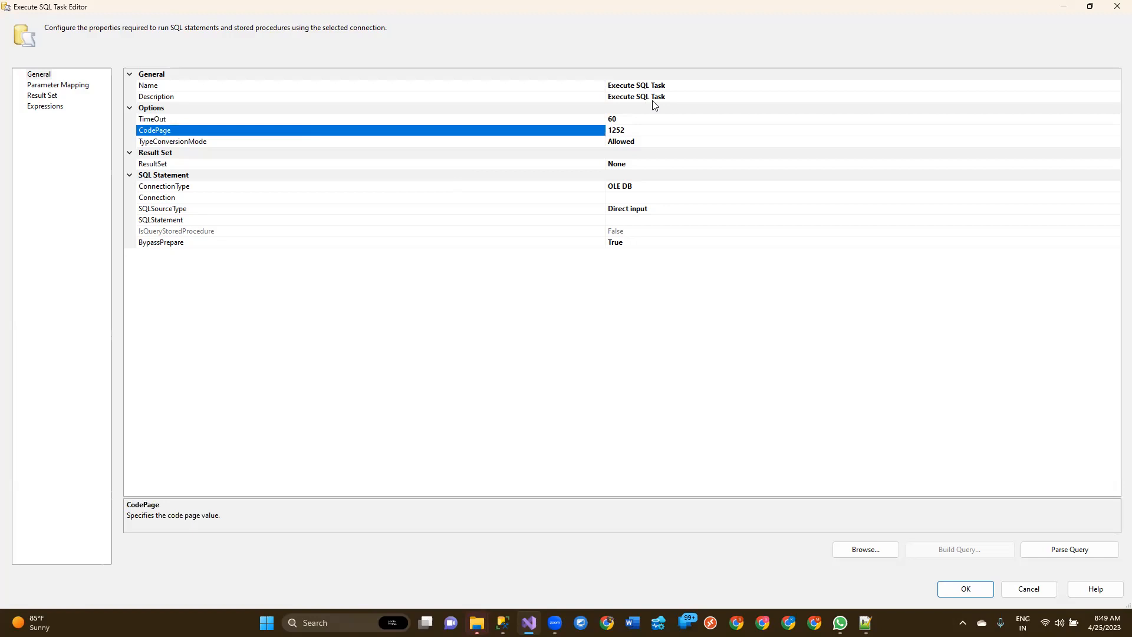
Step: Review the TimeOut and CodePage properties, check the TypeConversionMode choices without changing them, and select the ResultSet property
click(672, 144)
click(658, 120)
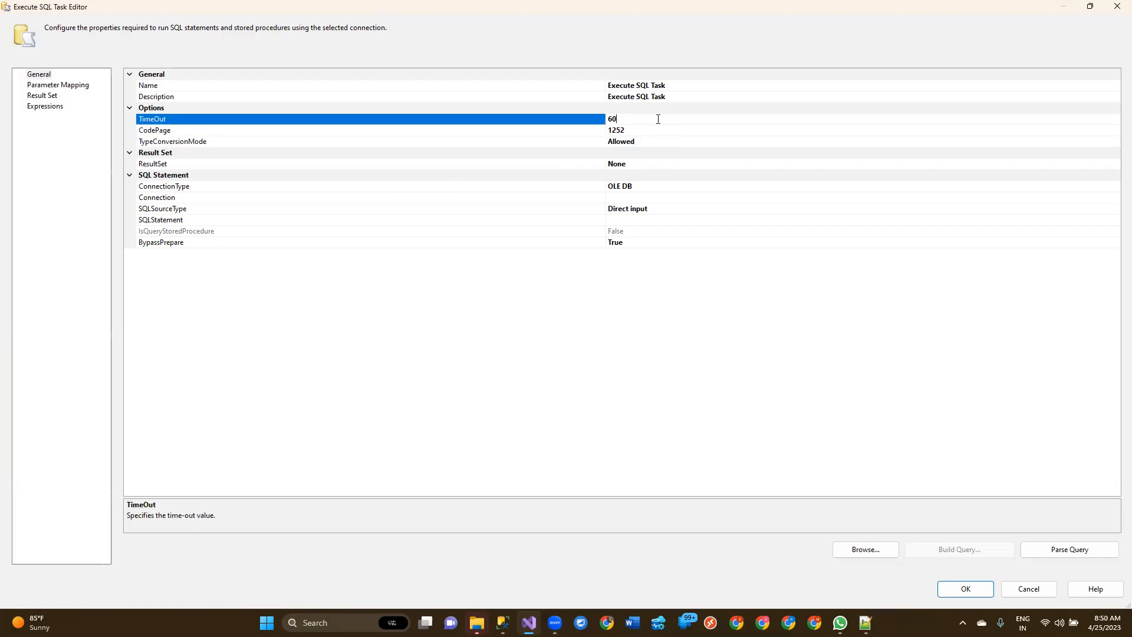
click(659, 131)
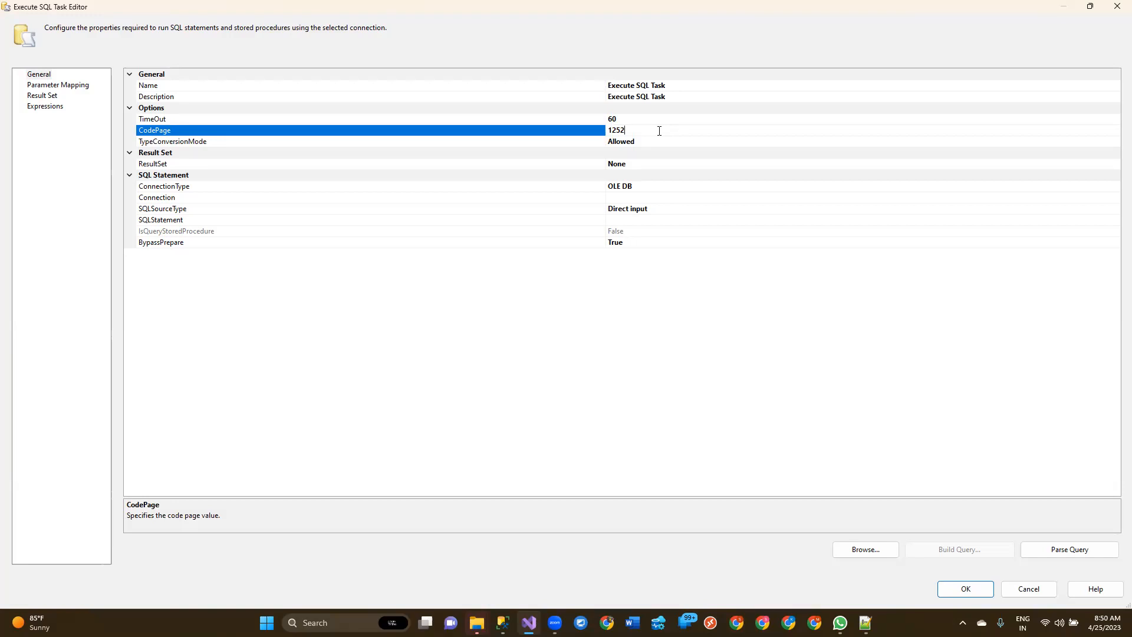
click(195, 144)
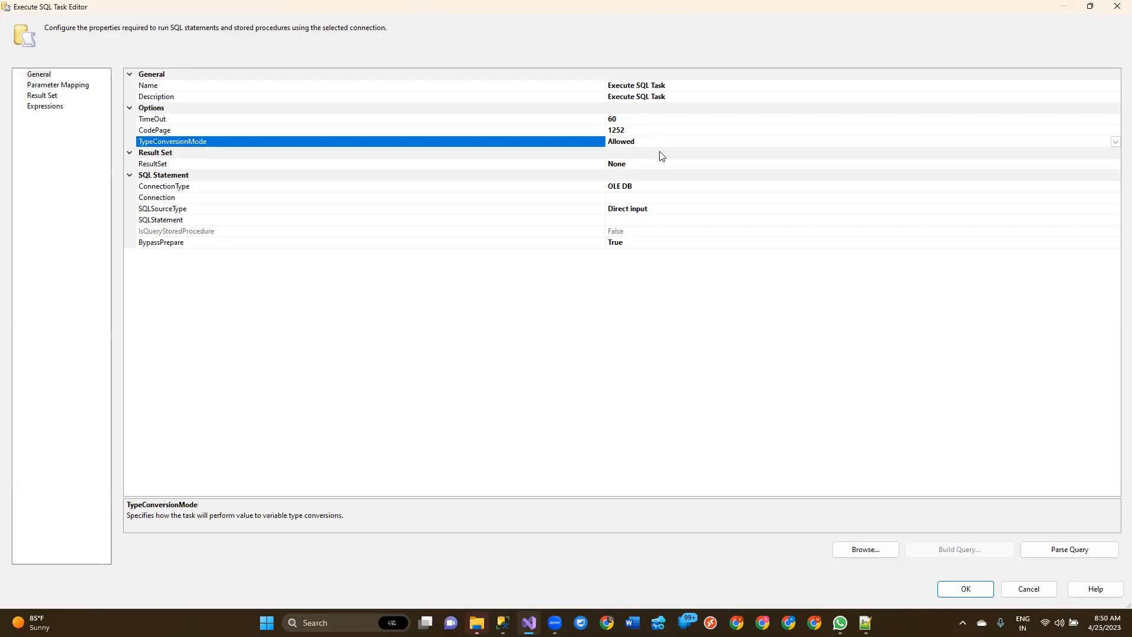
click(1115, 142)
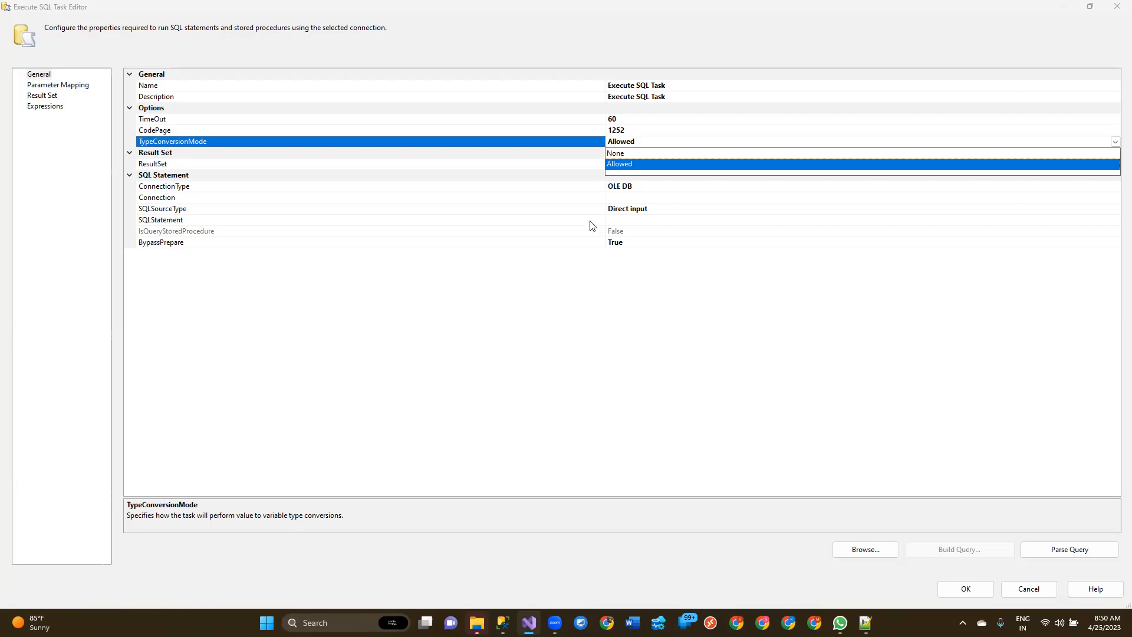
click(424, 144)
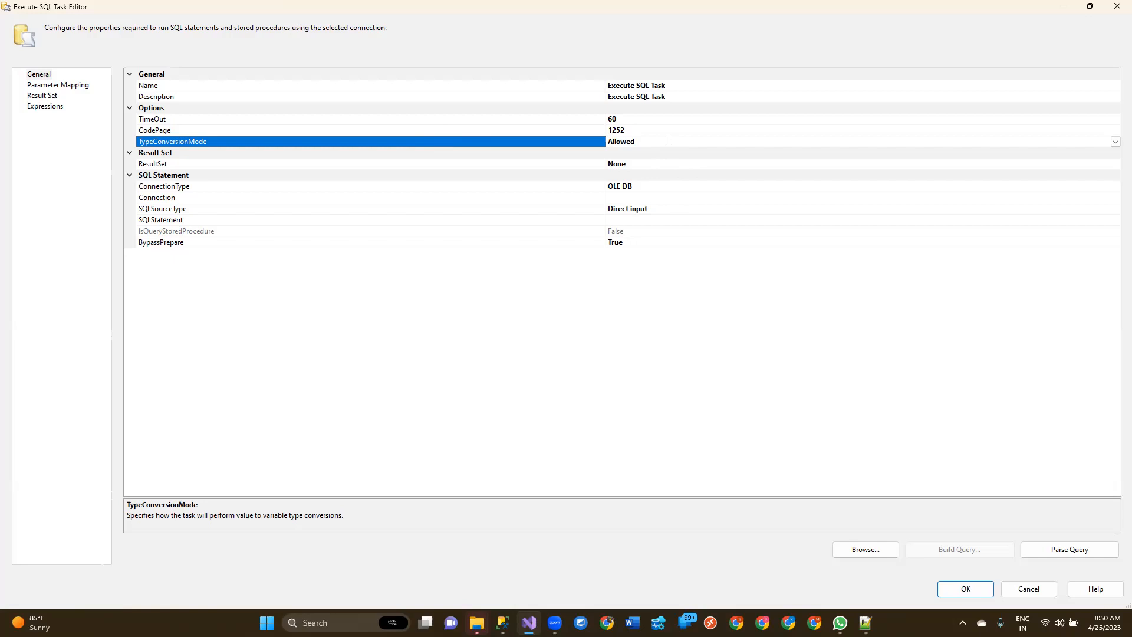
click(191, 163)
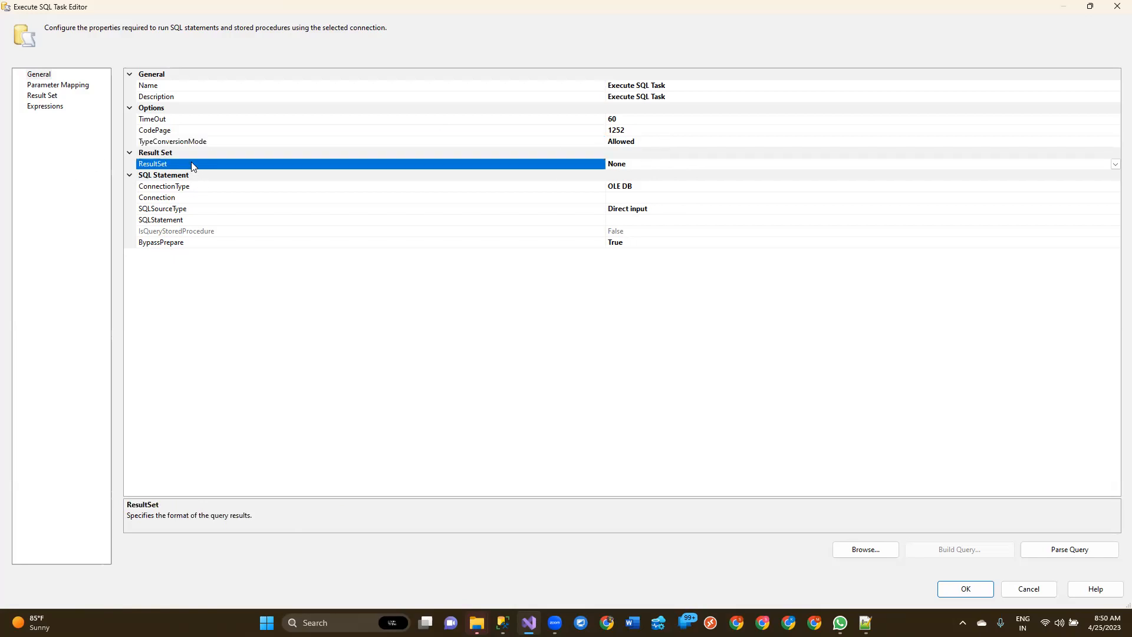
Step: Set the Execute SQL Task's ResultSet to Single row and select the SQLStatement property
click(1115, 165)
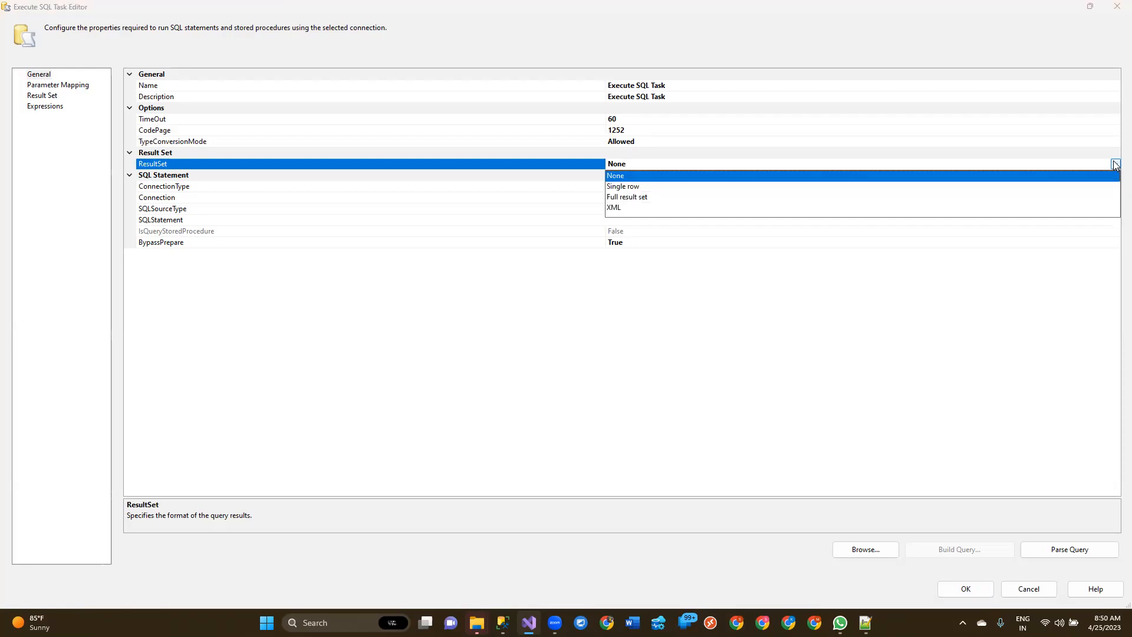
click(640, 187)
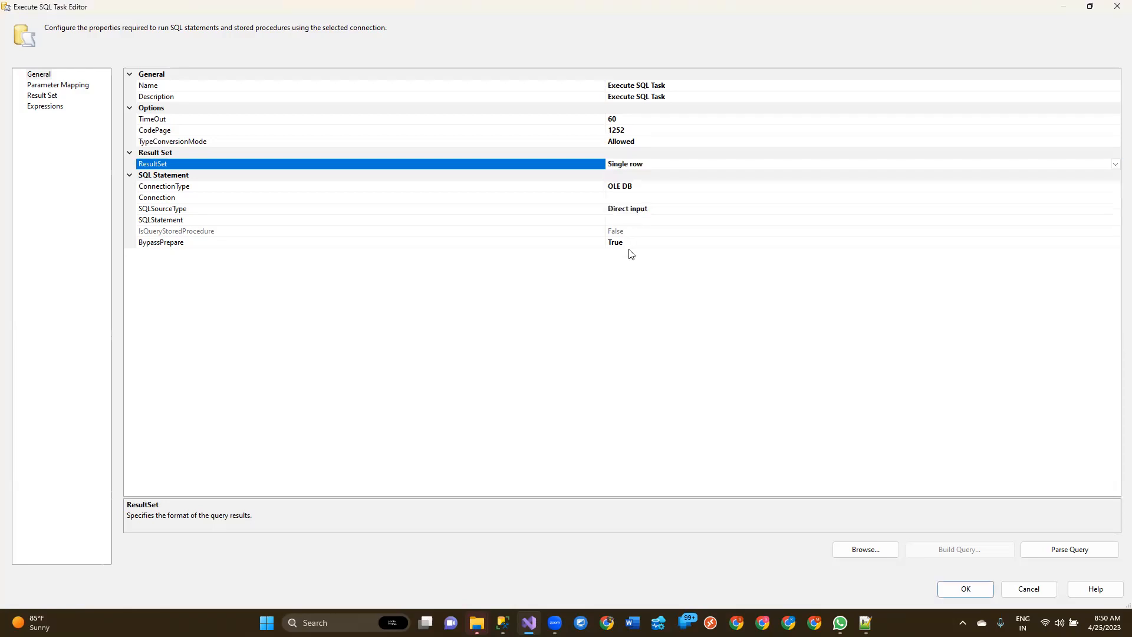
click(645, 219)
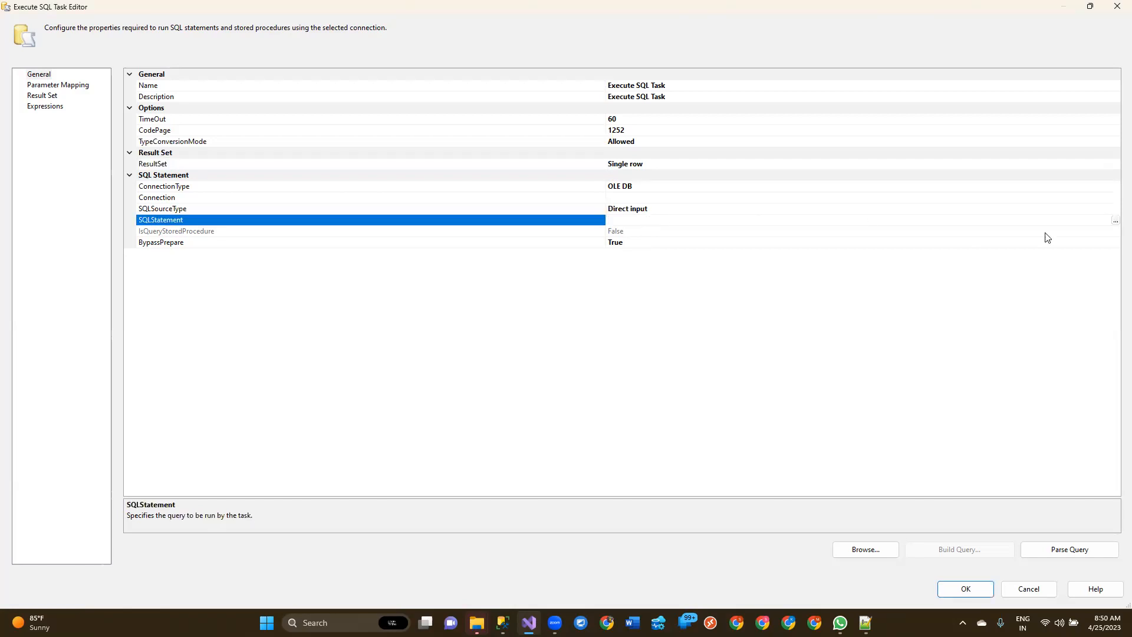
click(648, 164)
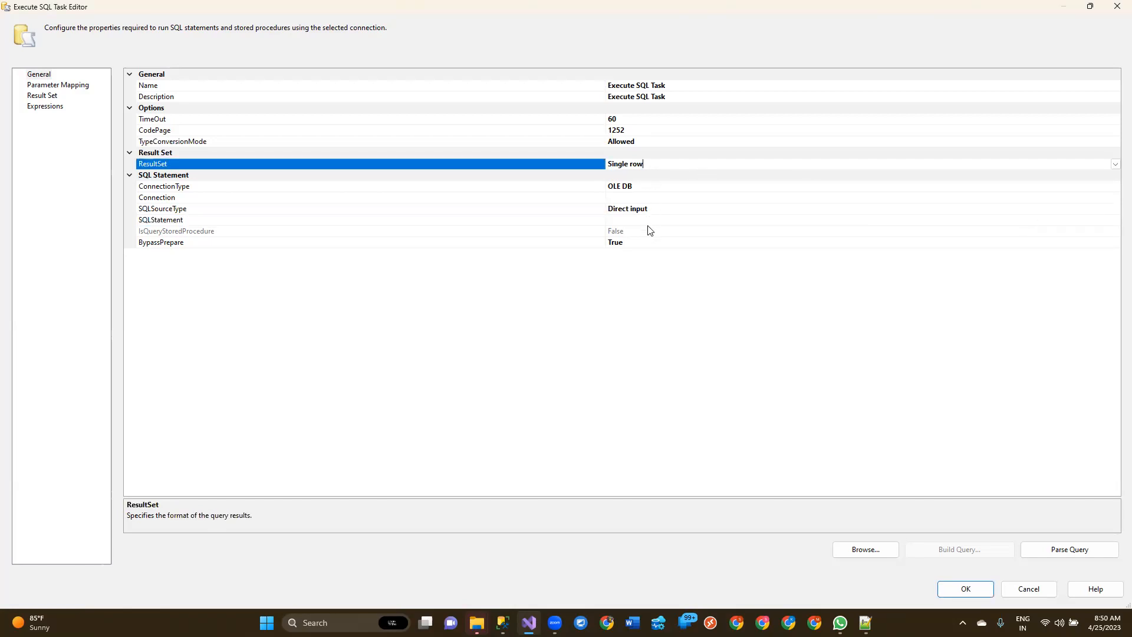
click(615, 221)
Step: Change the ResultSet to Full result set and return to the SQLStatement property
click(1115, 166)
click(1114, 165)
click(642, 202)
click(619, 221)
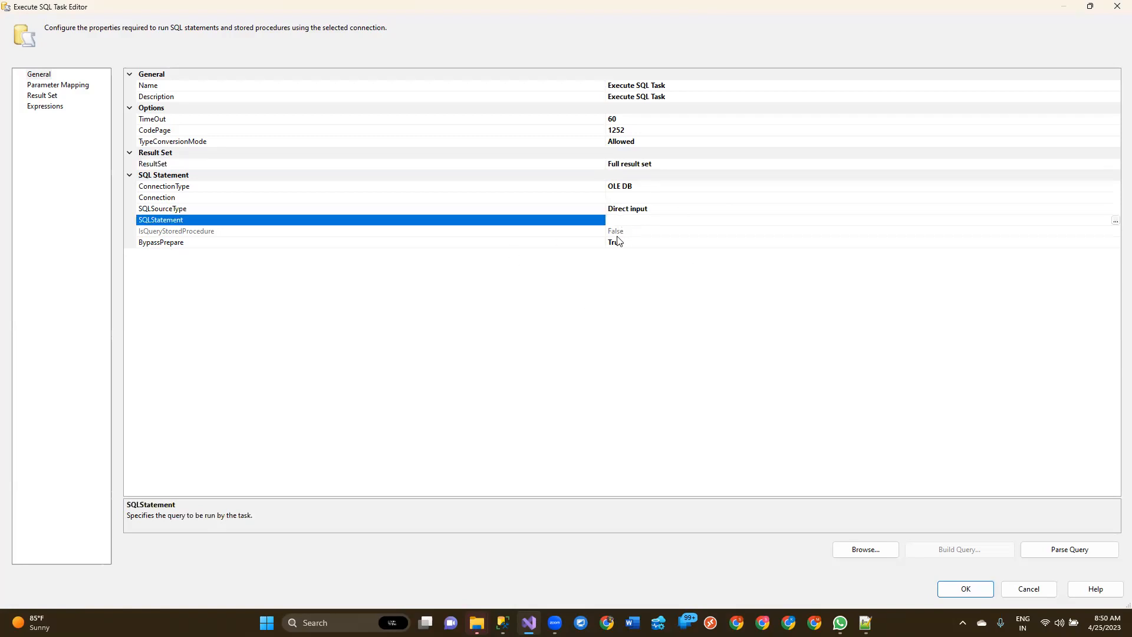
Step: Change the ResultSet to XML and select the empty SQLStatement property
click(672, 165)
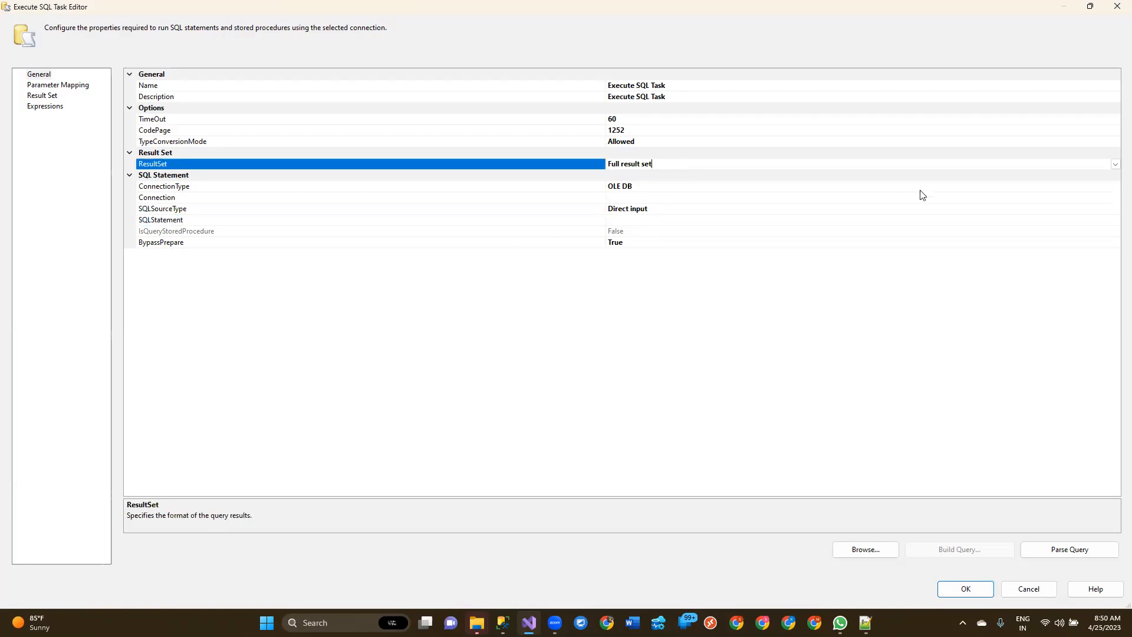
click(1115, 165)
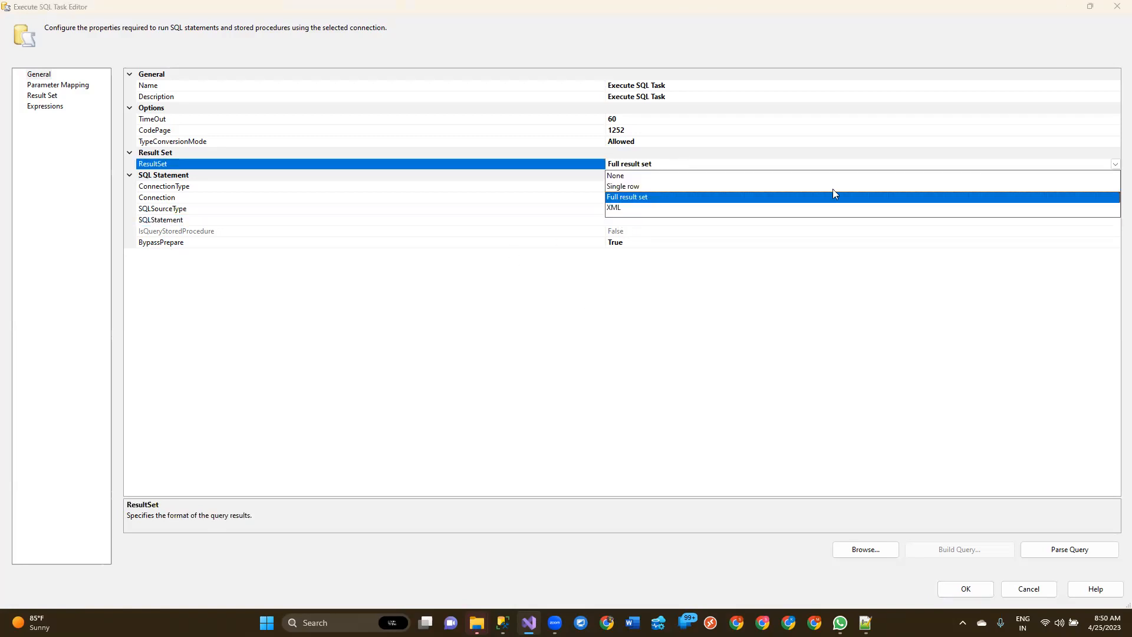
click(617, 208)
click(645, 222)
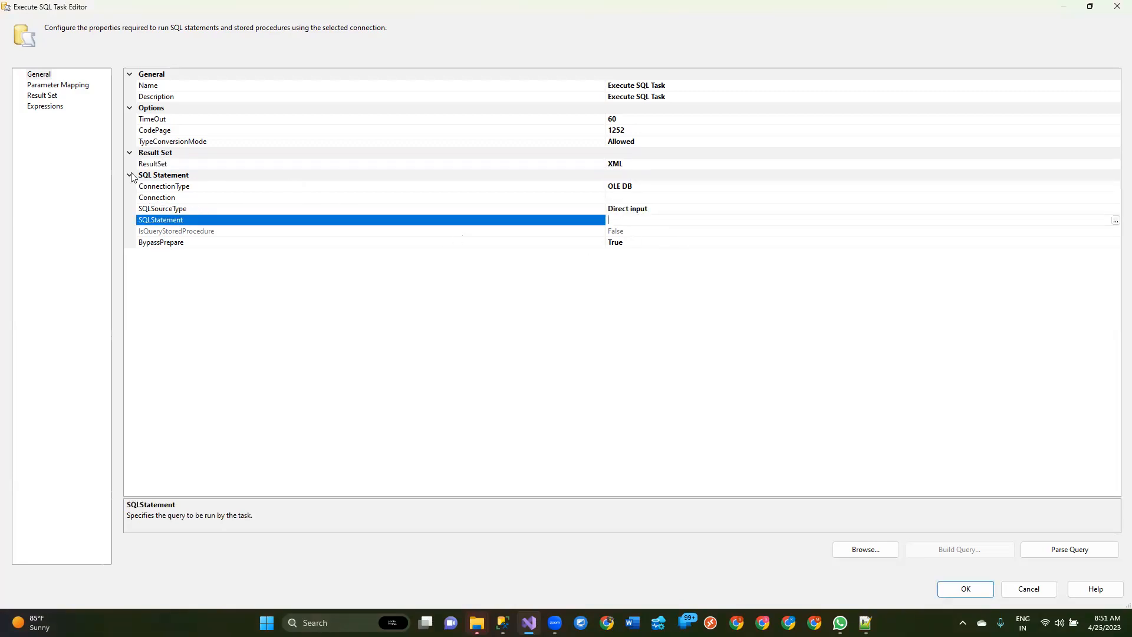
Step: Set the task's ResultSet to None and its TimeOut to 0
click(673, 165)
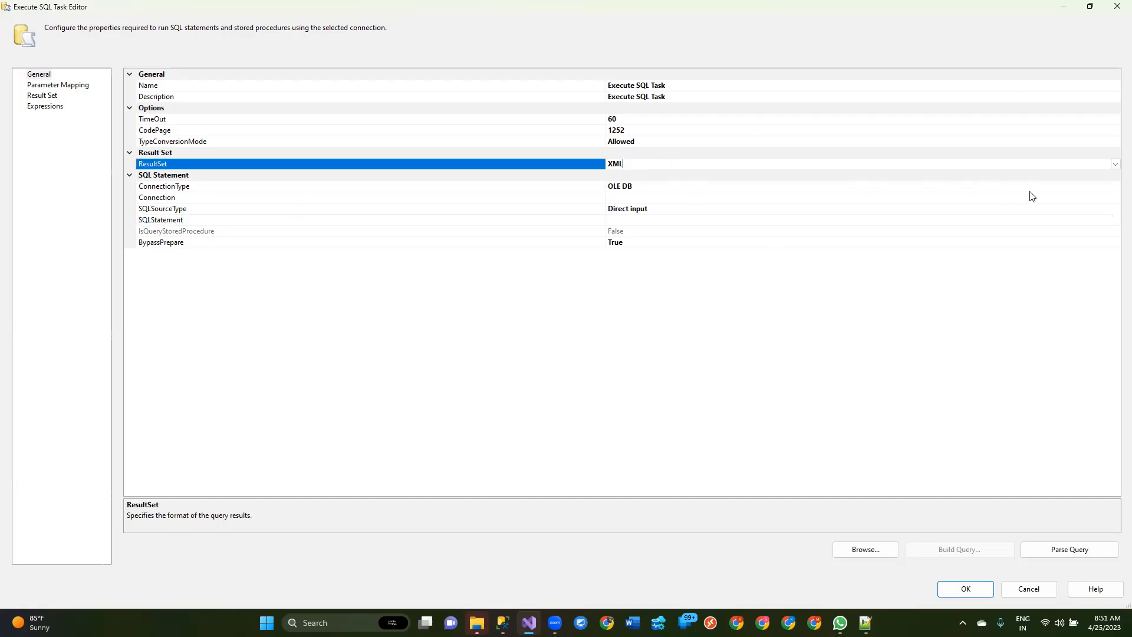
click(1115, 164)
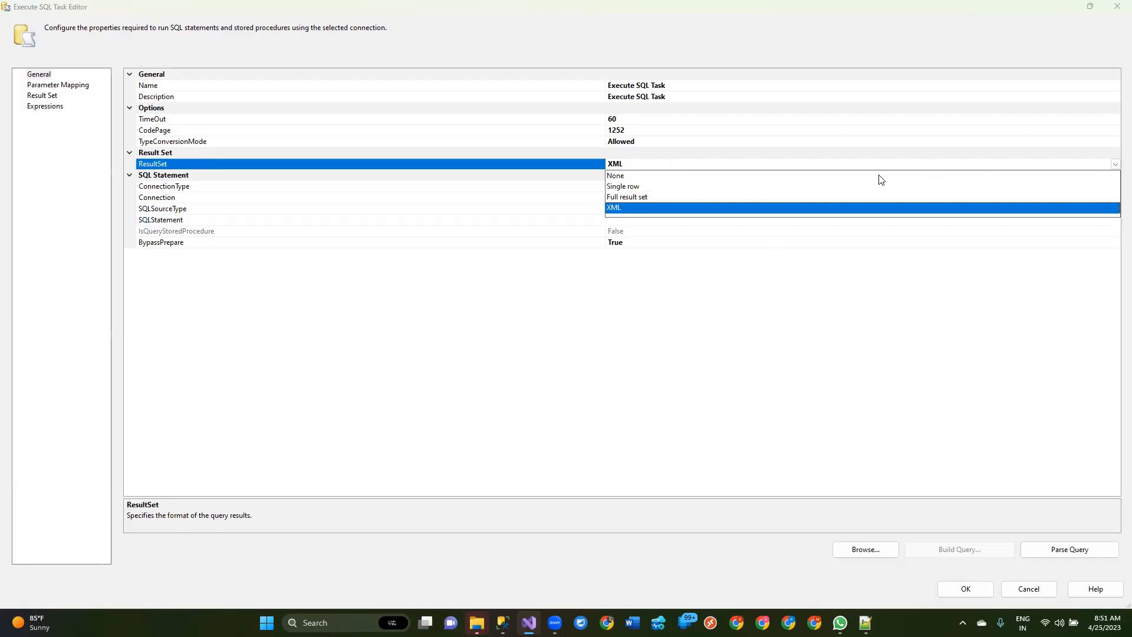
click(647, 177)
click(631, 121)
key(BackSpace)
text(0)
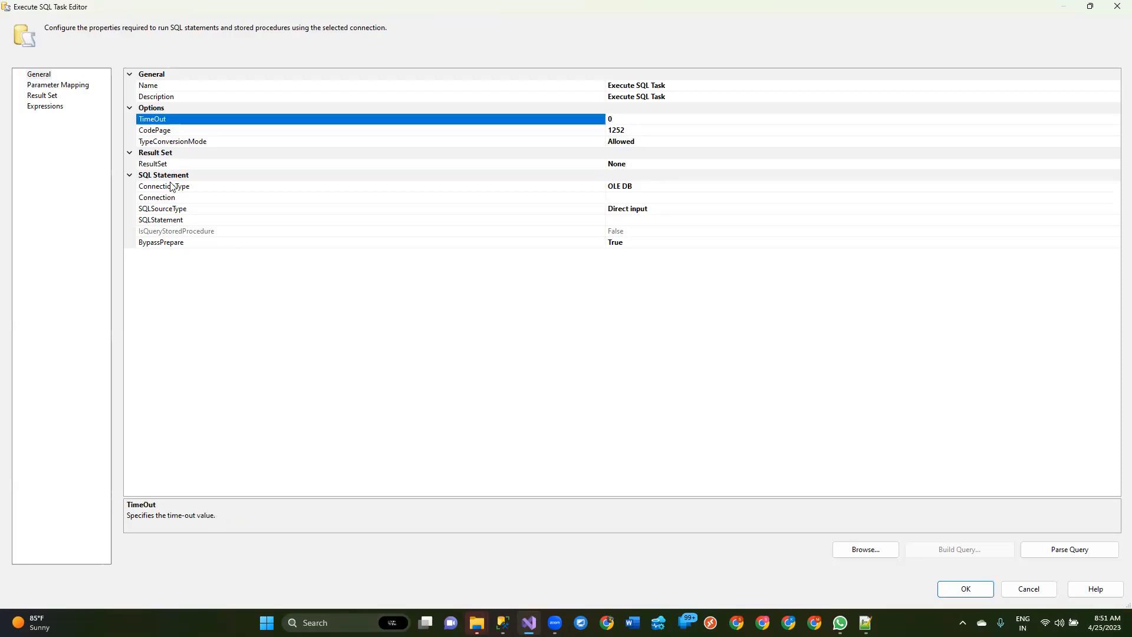
Step: Try EXCEL as the SQL statement's ConnectionType, switch it back to OLE DB, and select the SQLStatement property
click(248, 184)
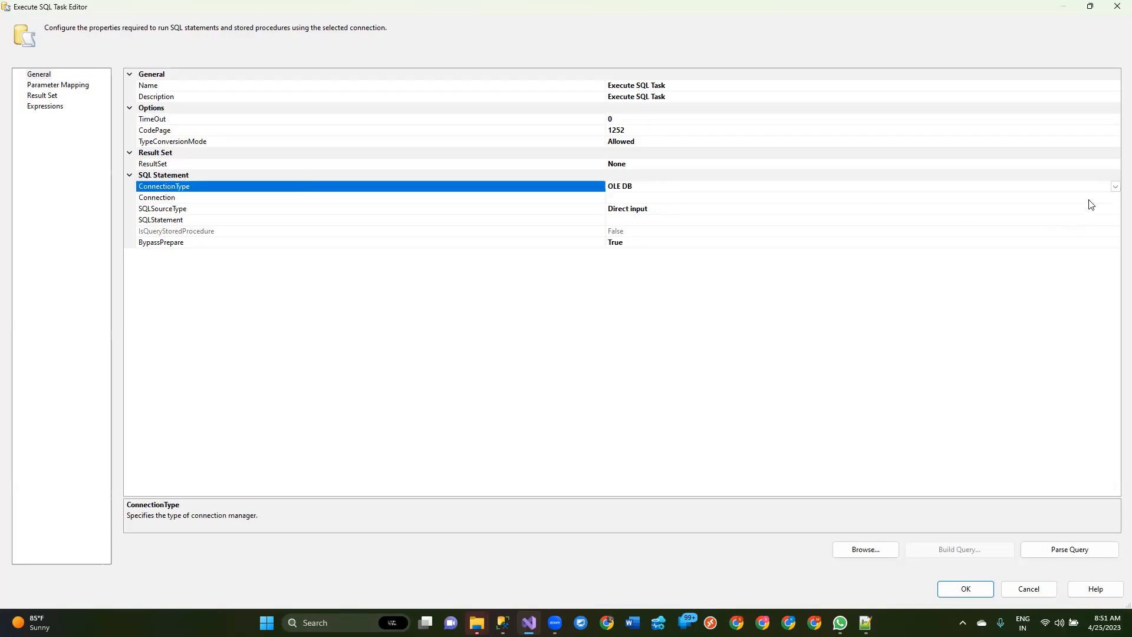
click(1115, 187)
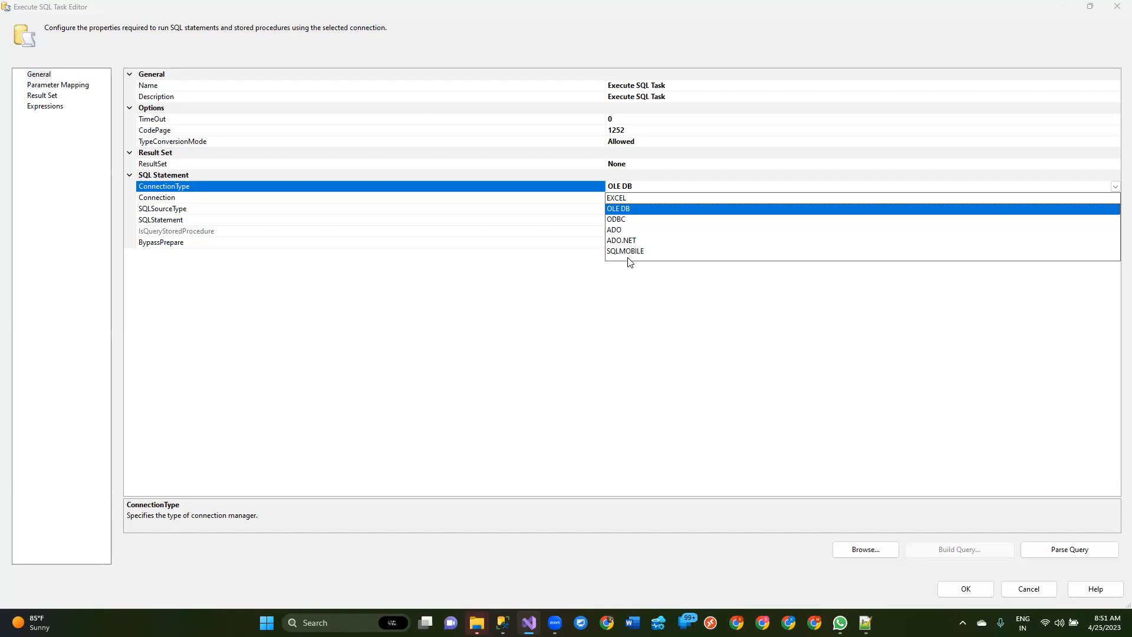
click(631, 199)
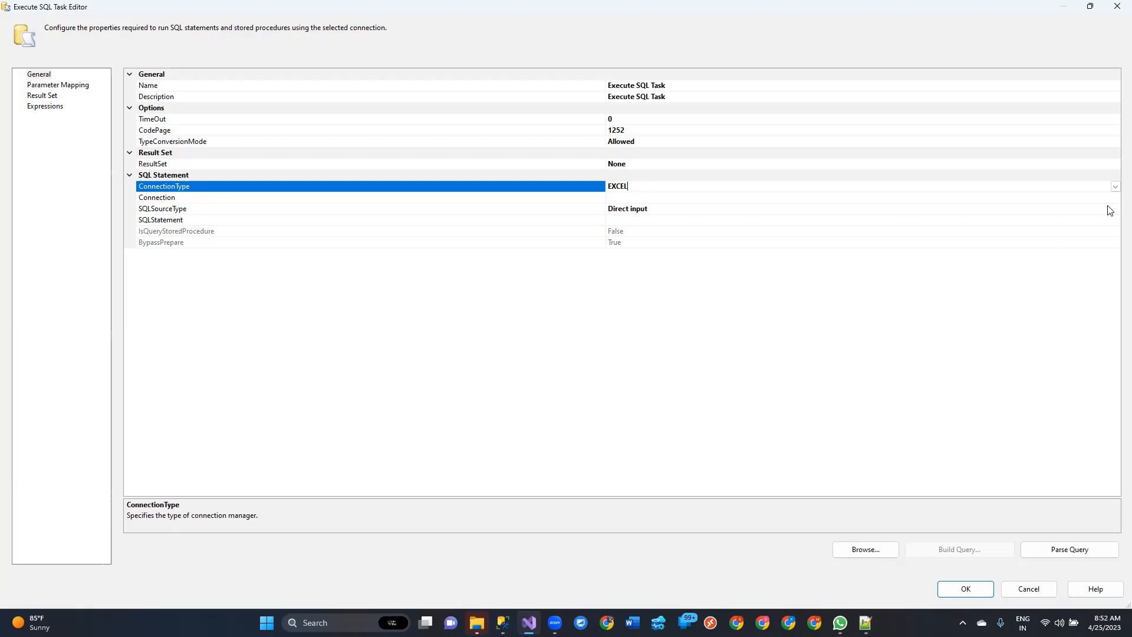
click(1115, 186)
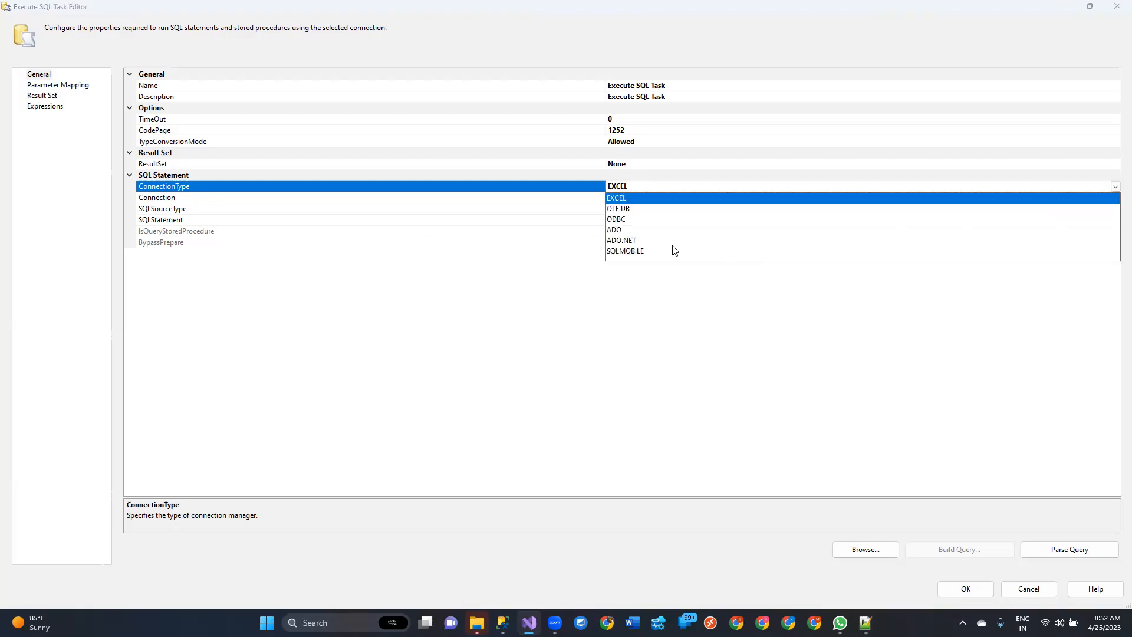
click(616, 209)
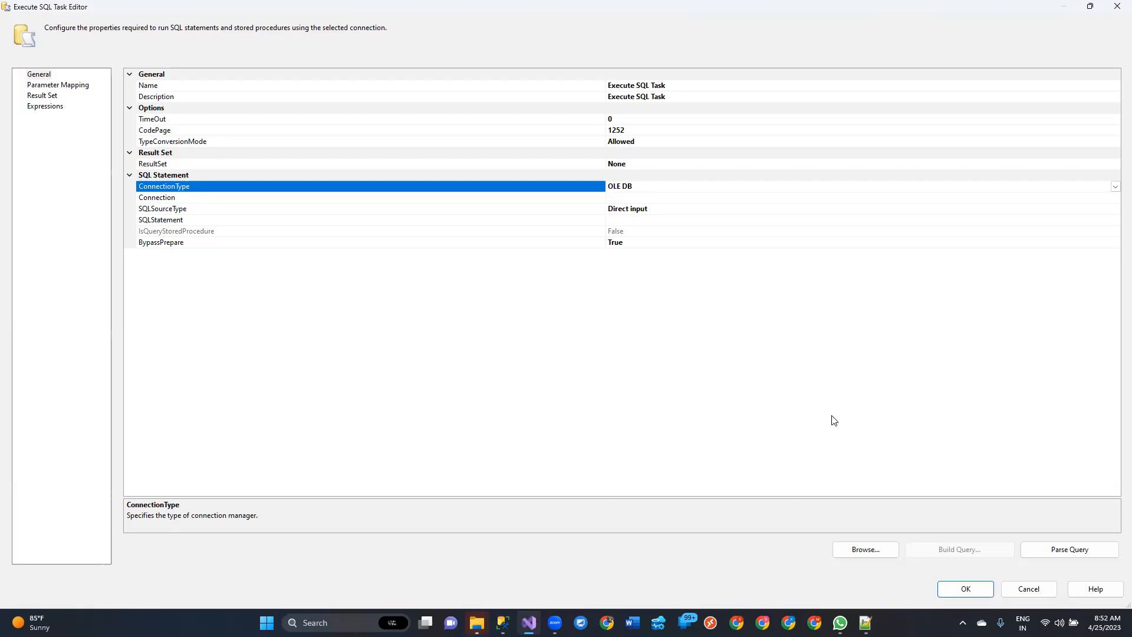
click(656, 220)
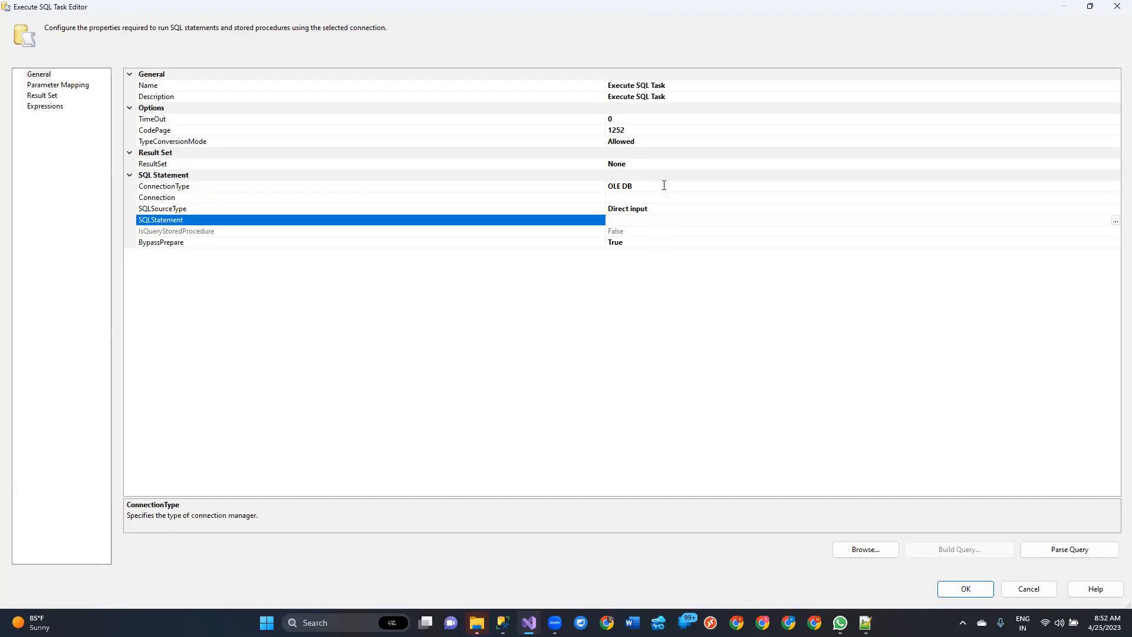
Step: Set the ConnectionType to ADO and check the choices offered for the Connection property
click(664, 186)
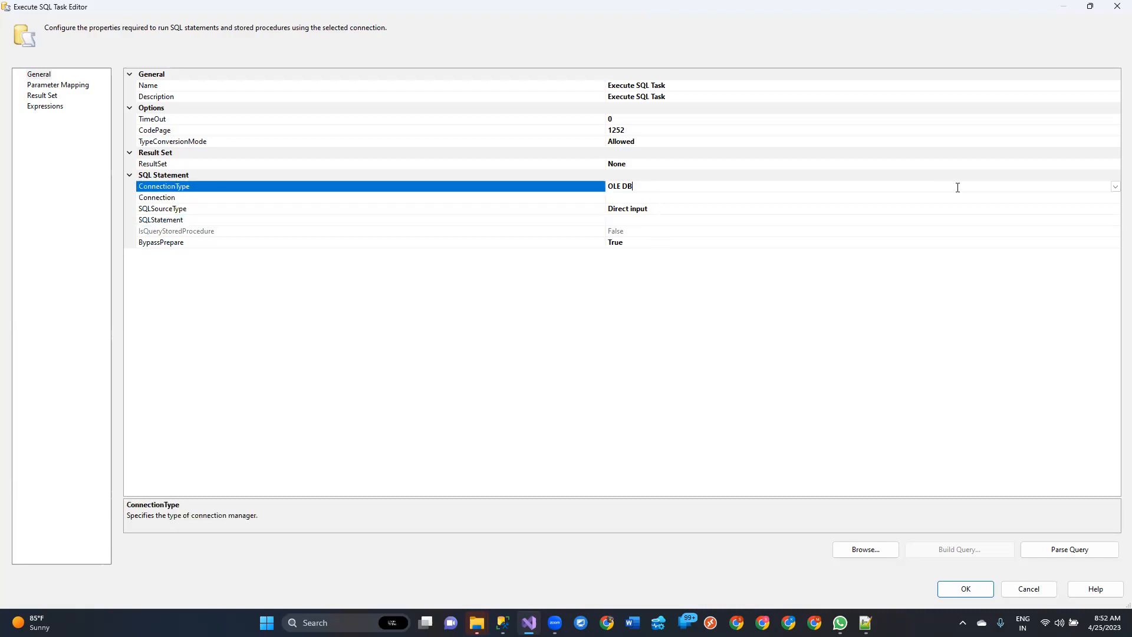
click(1115, 187)
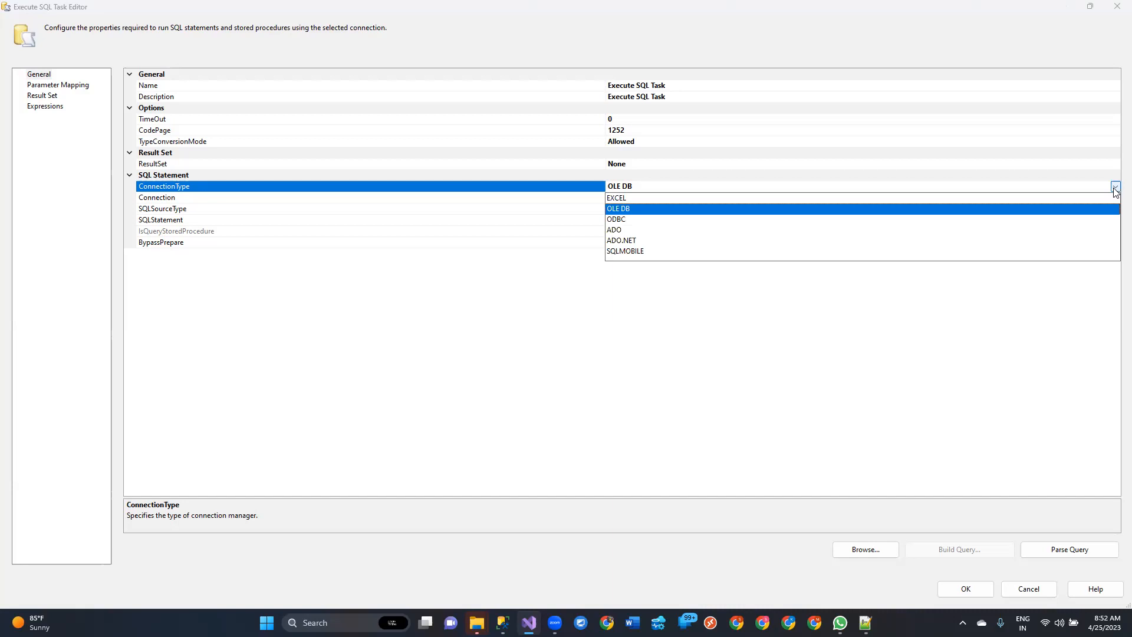
click(626, 231)
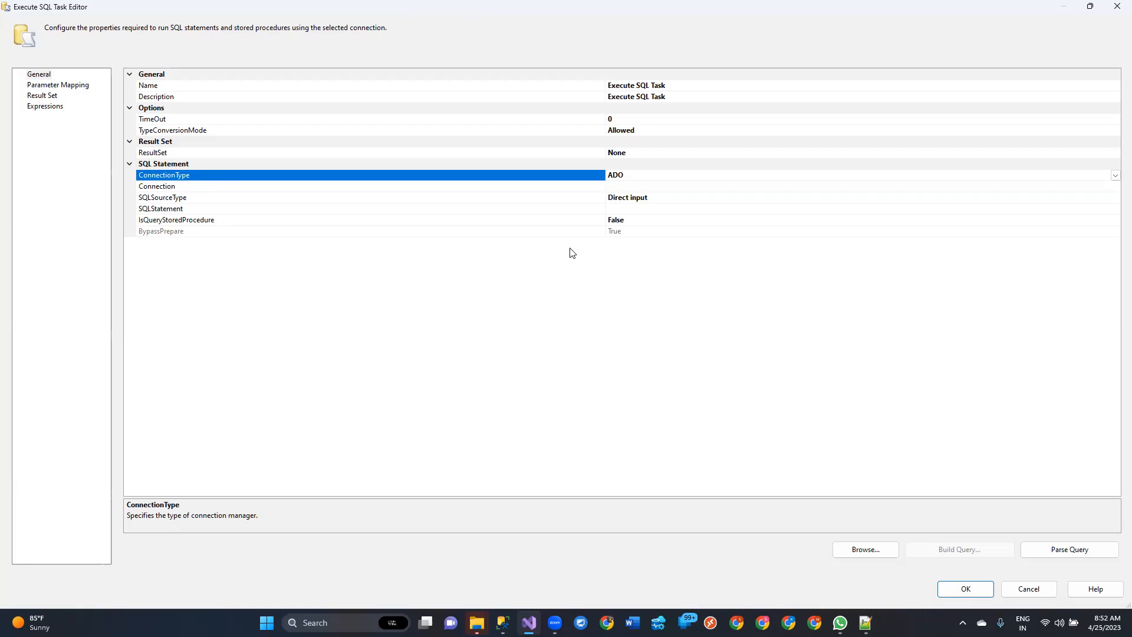
click(632, 186)
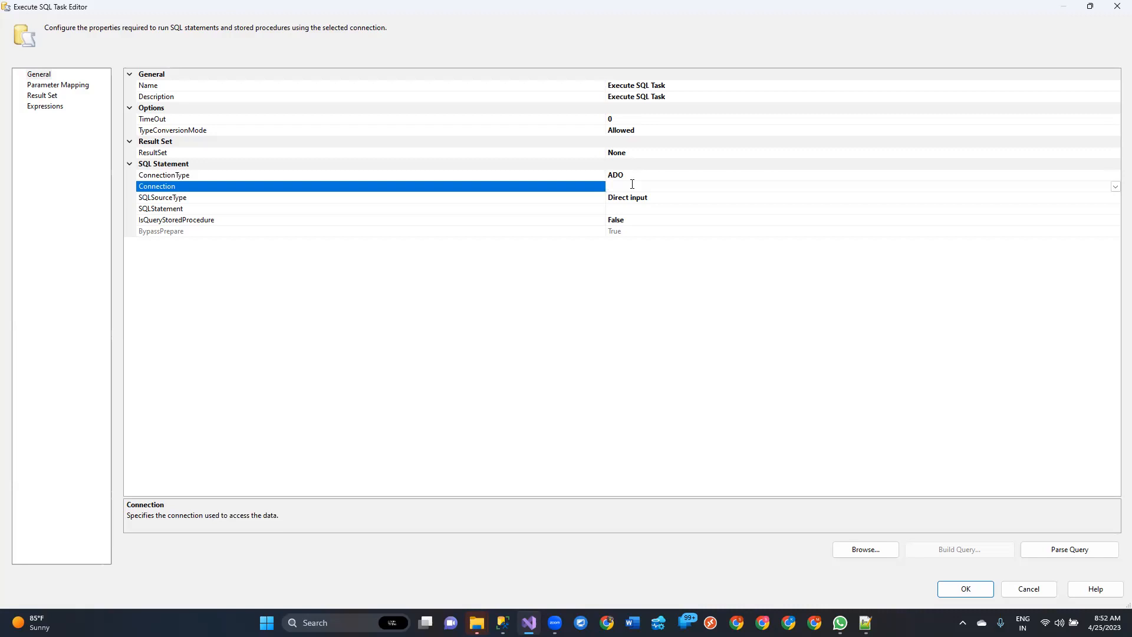
click(633, 173)
double_click(622, 175)
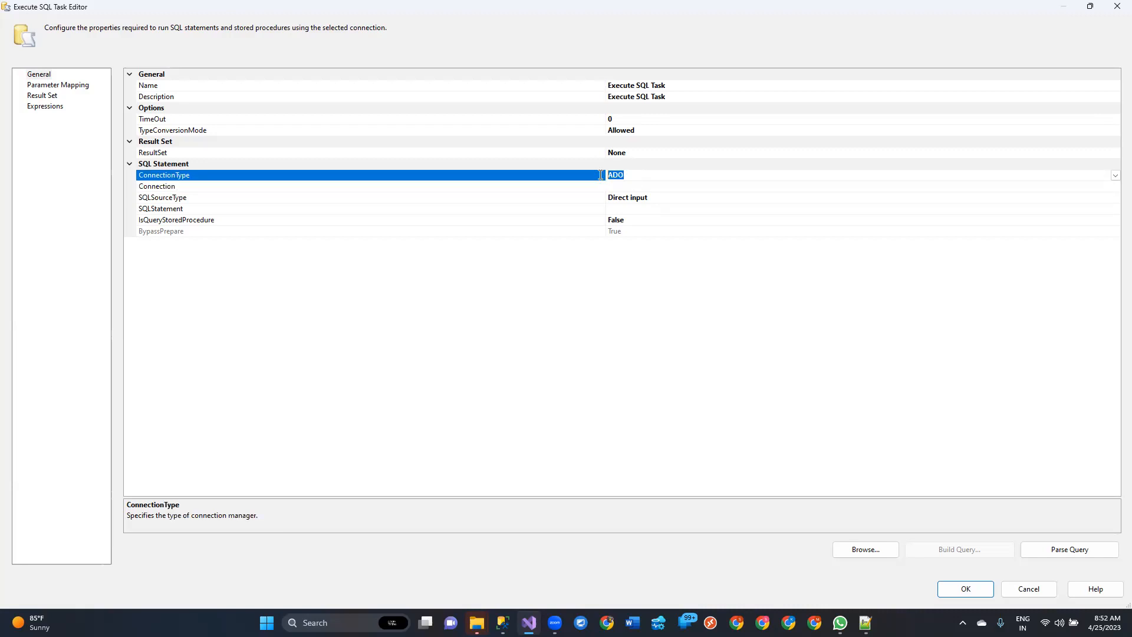
click(1112, 187)
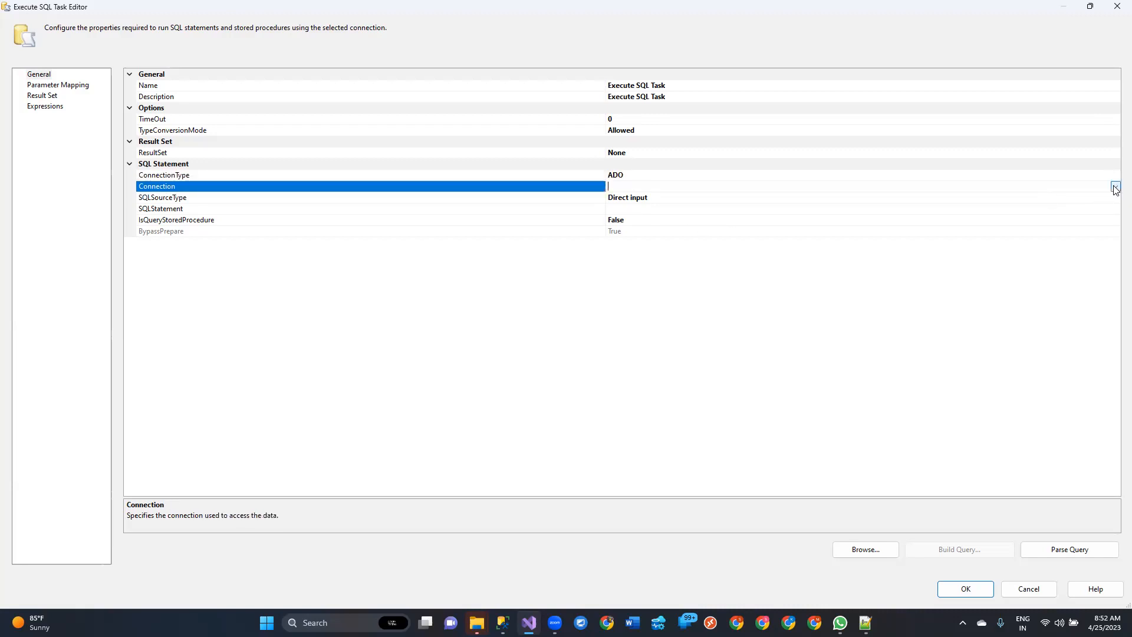
click(1115, 186)
click(752, 184)
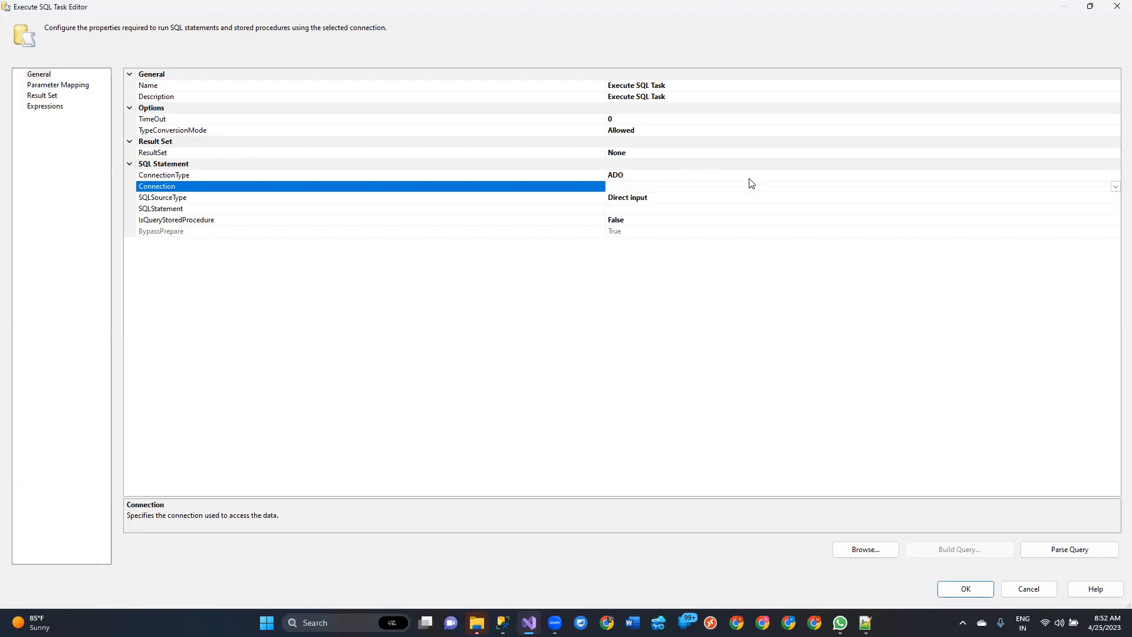
Step: Change the ConnectionType to ADO.NET and look at the SQLSourceType and SQLStatement properties
click(829, 174)
click(1115, 175)
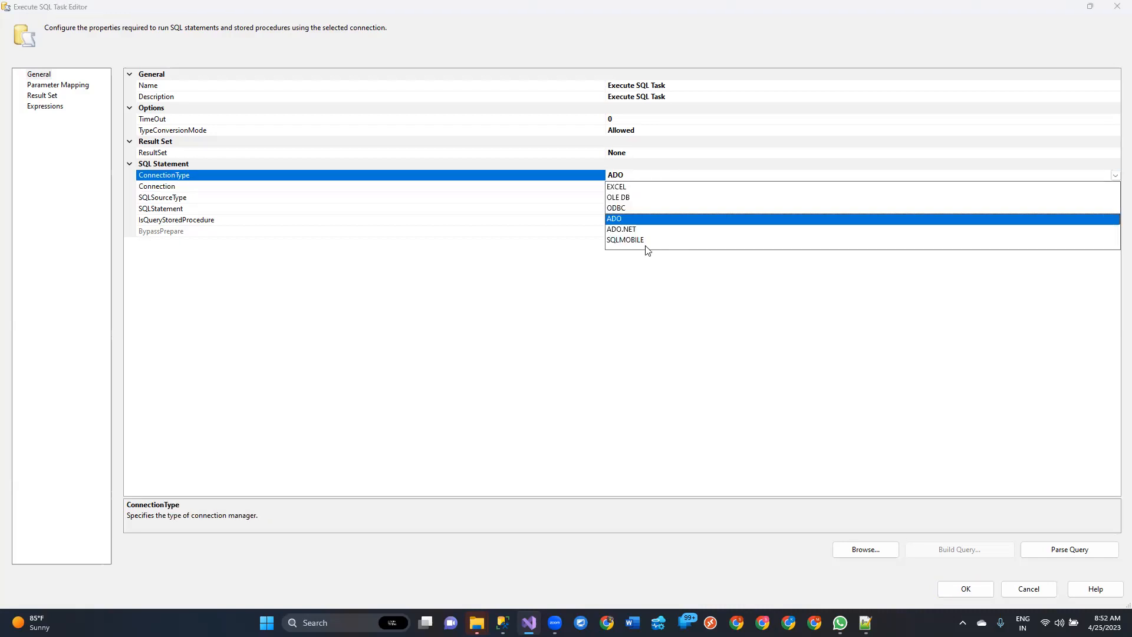
click(627, 229)
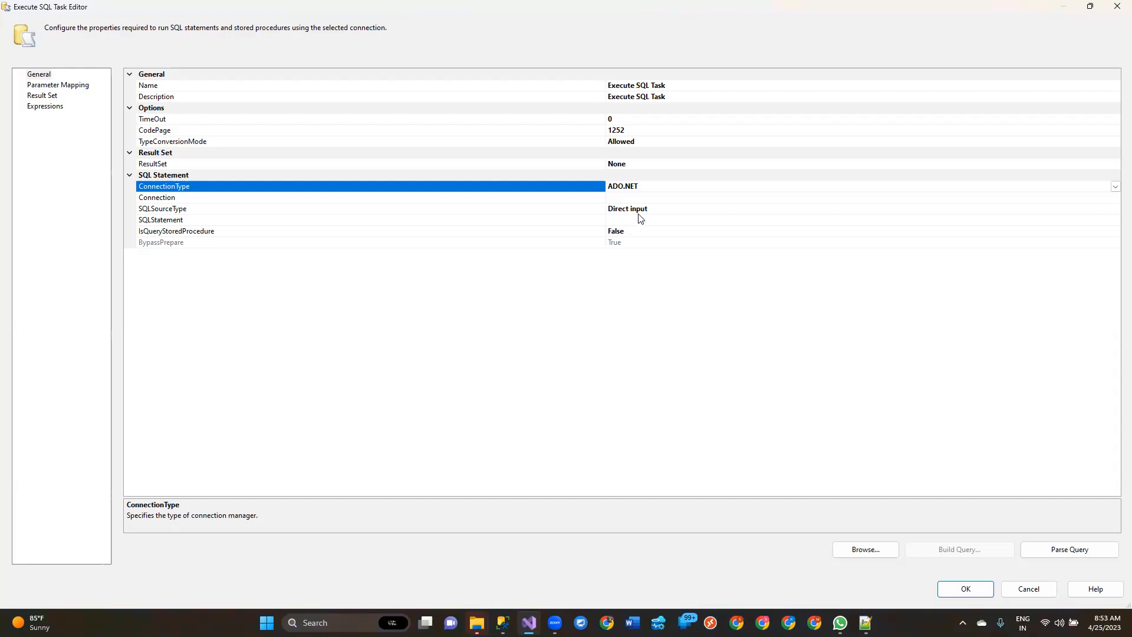
click(638, 211)
click(638, 220)
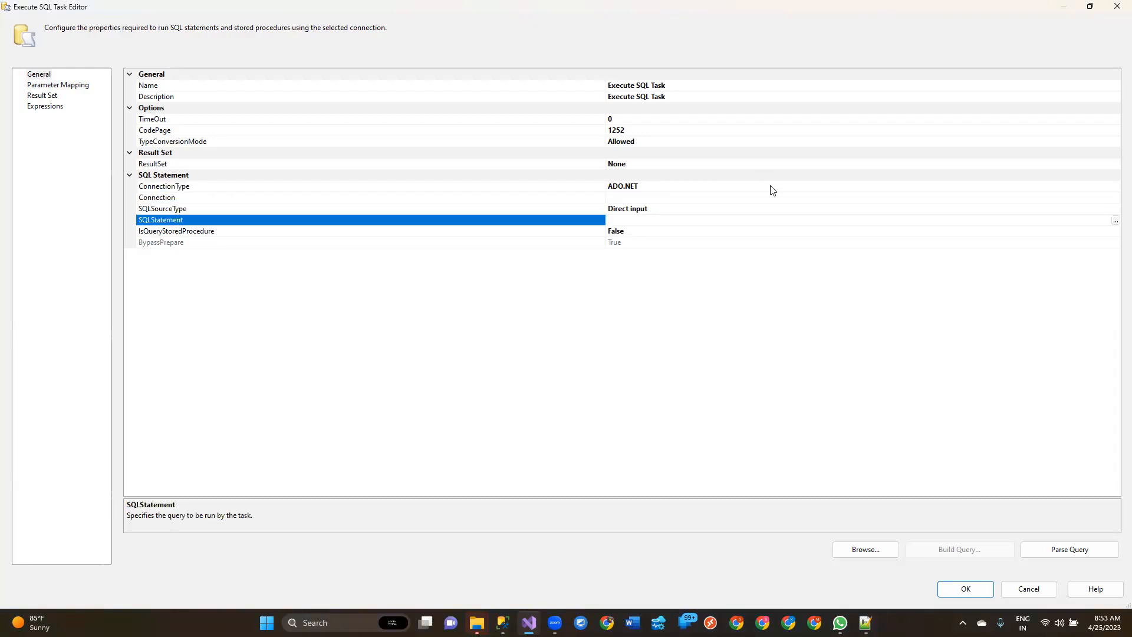
Step: Change the ConnectionType to SQLMOBILE and highlight the chosen value
click(789, 187)
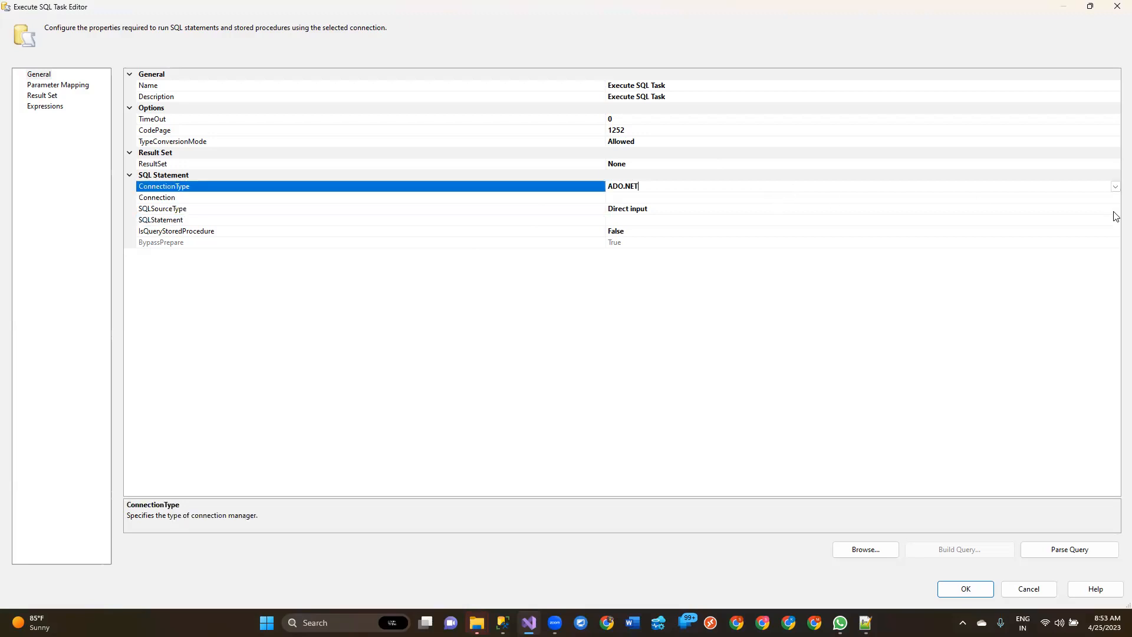
click(1114, 186)
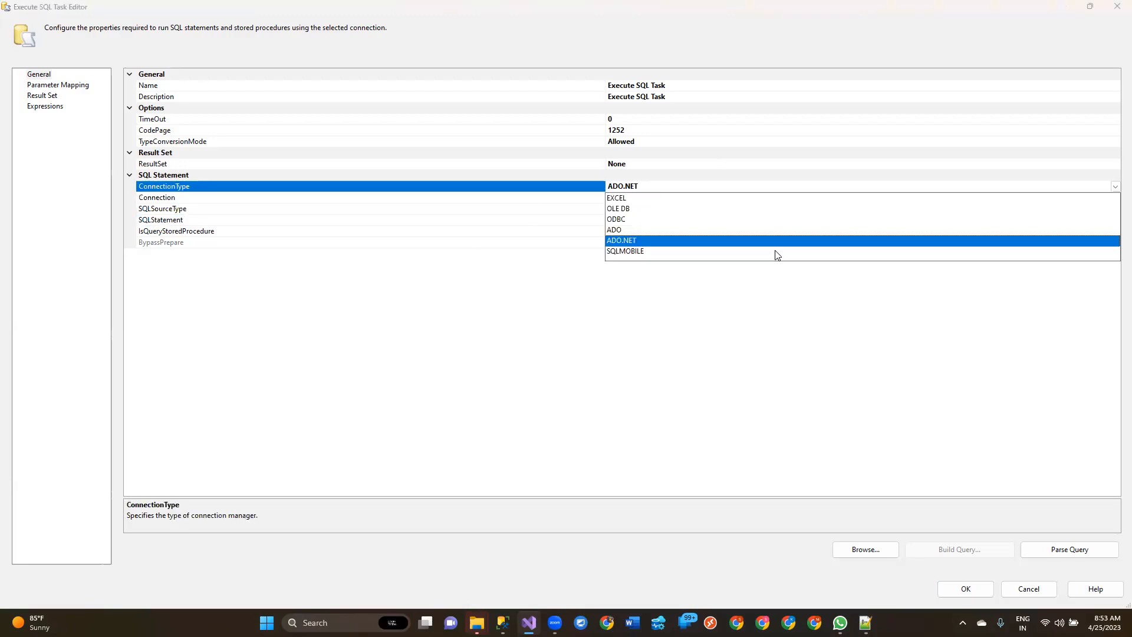
click(625, 253)
drag(662, 184, 518, 190)
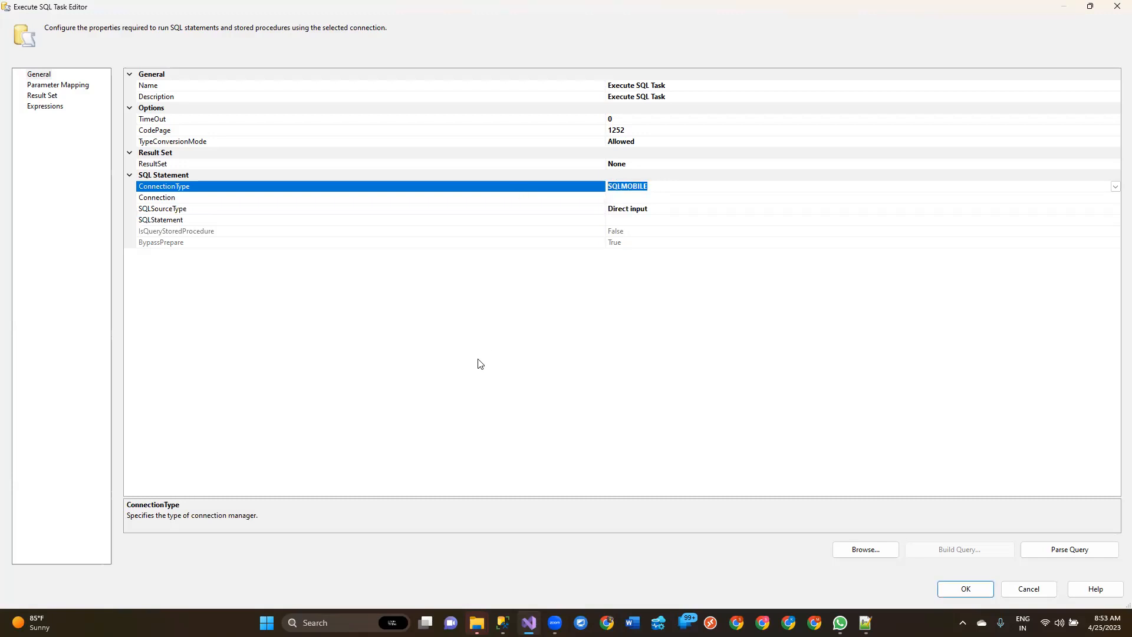
click(630, 178)
click(628, 187)
drag(621, 187, 665, 190)
Step: Set the Execute SQL Task's ConnectionType to OLE DB
click(665, 189)
click(1115, 186)
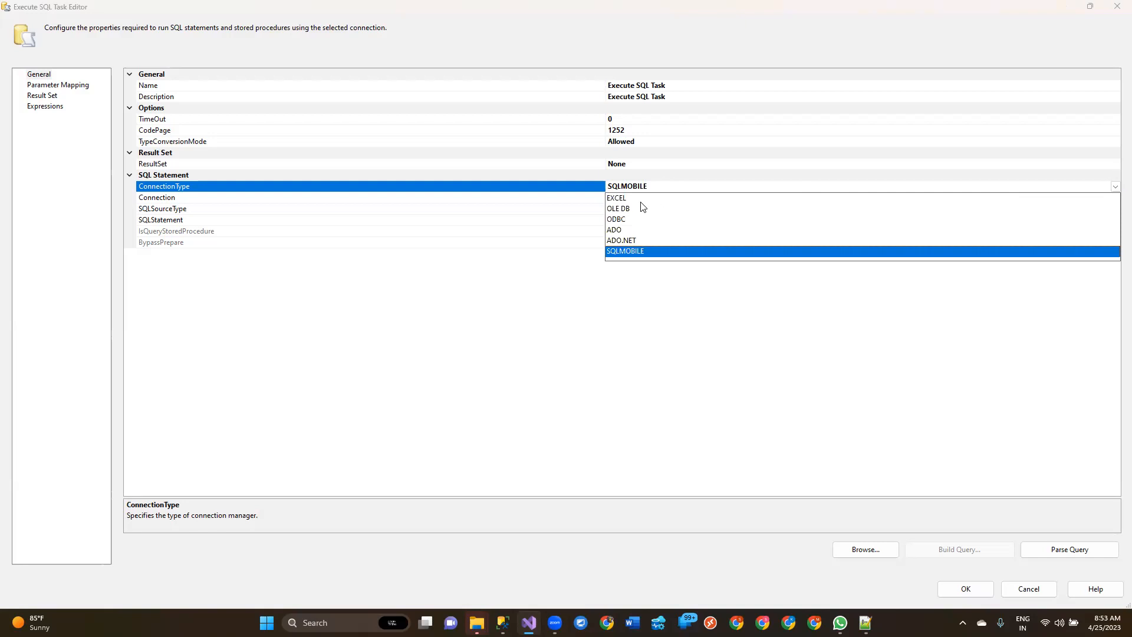
click(619, 209)
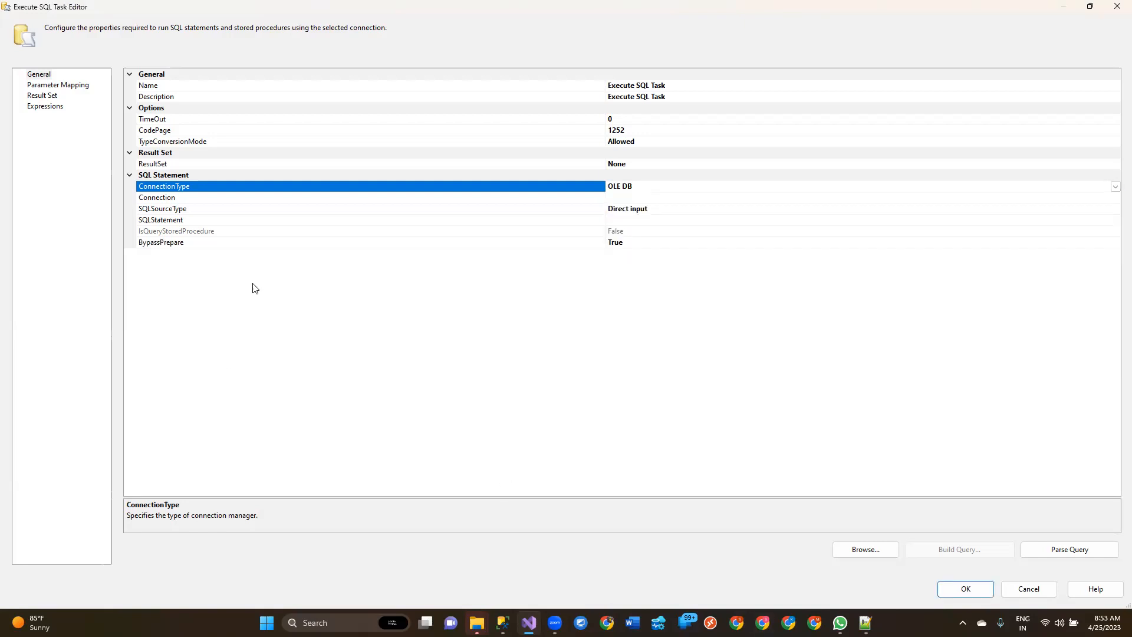
Step: Switch to SQL Server Management Studio, dismiss the server connection prompt and check the SQLB13 database for stored procedures
key(alt+Tab)
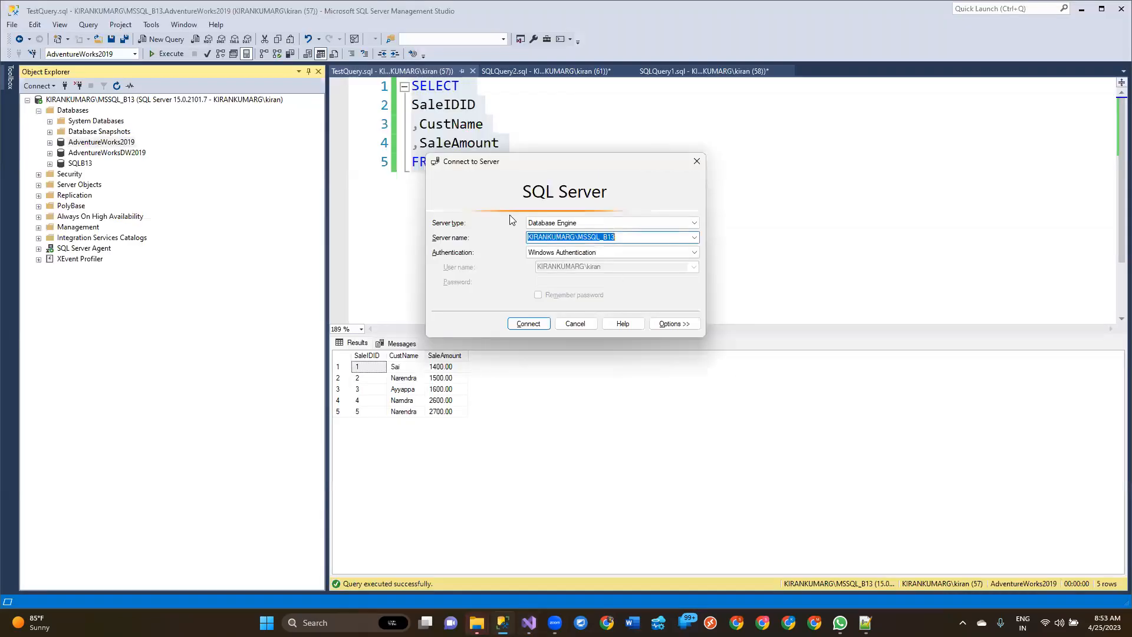
click(575, 323)
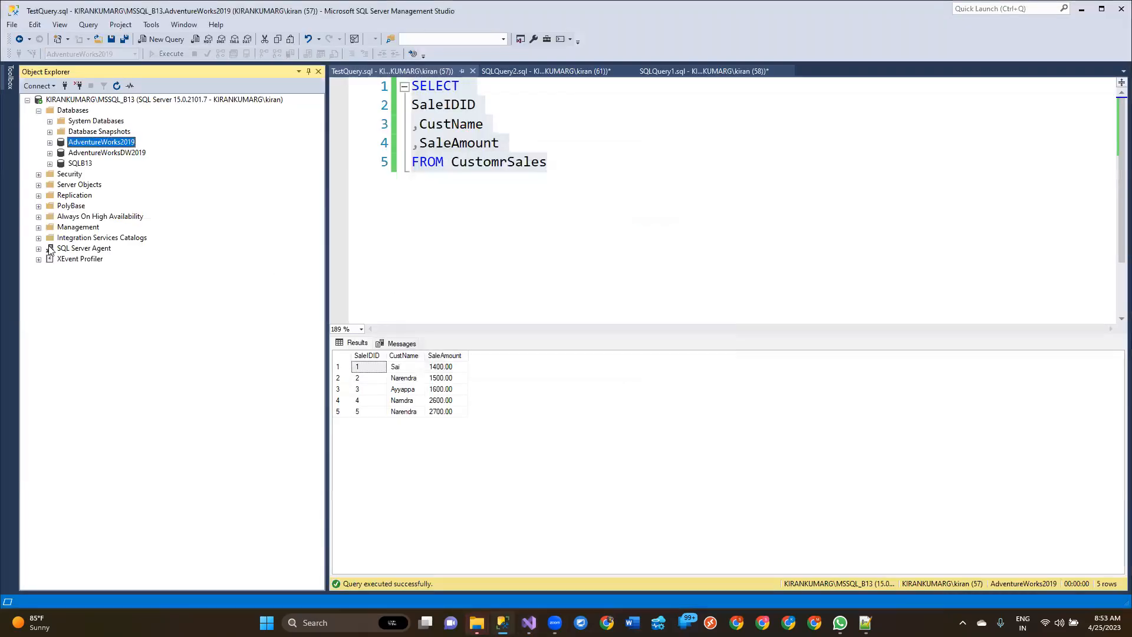
click(49, 164)
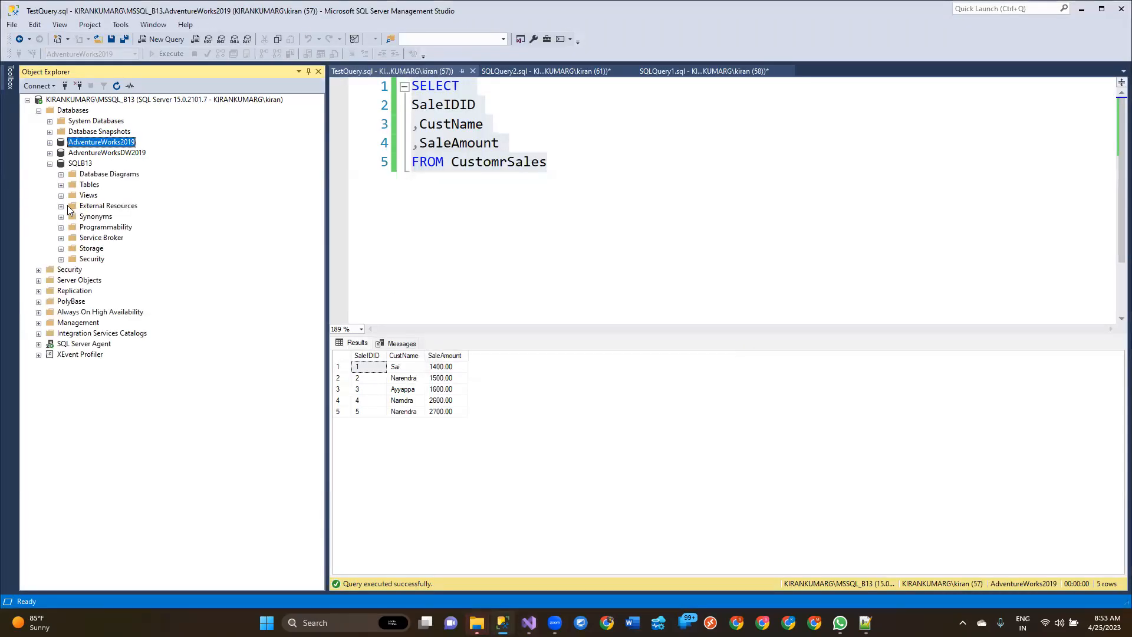
click(61, 227)
click(72, 237)
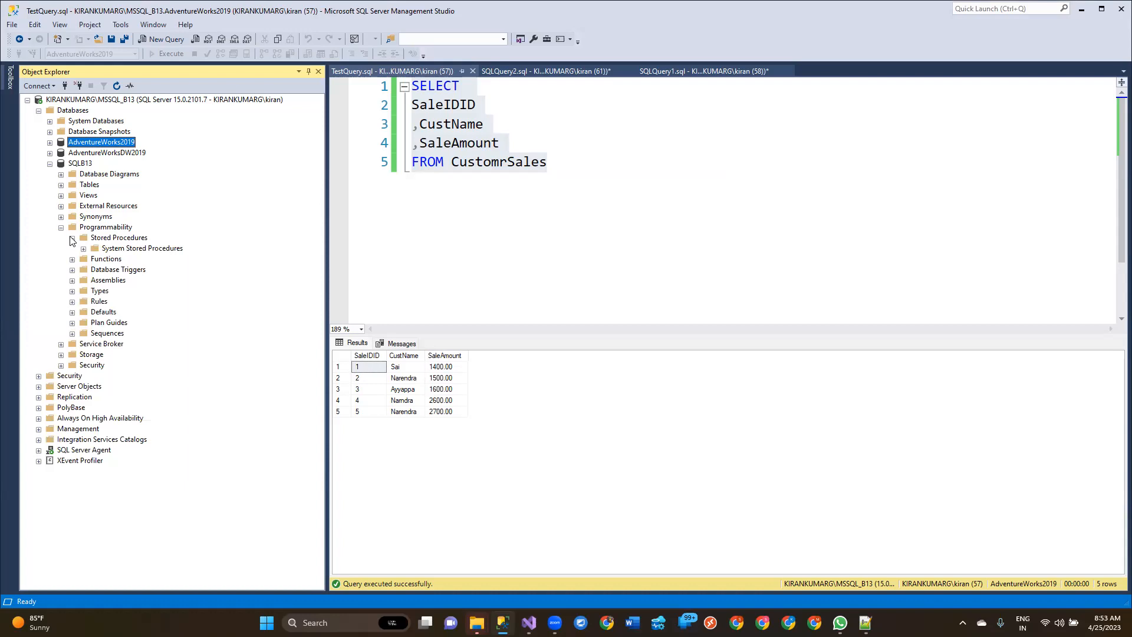
click(72, 238)
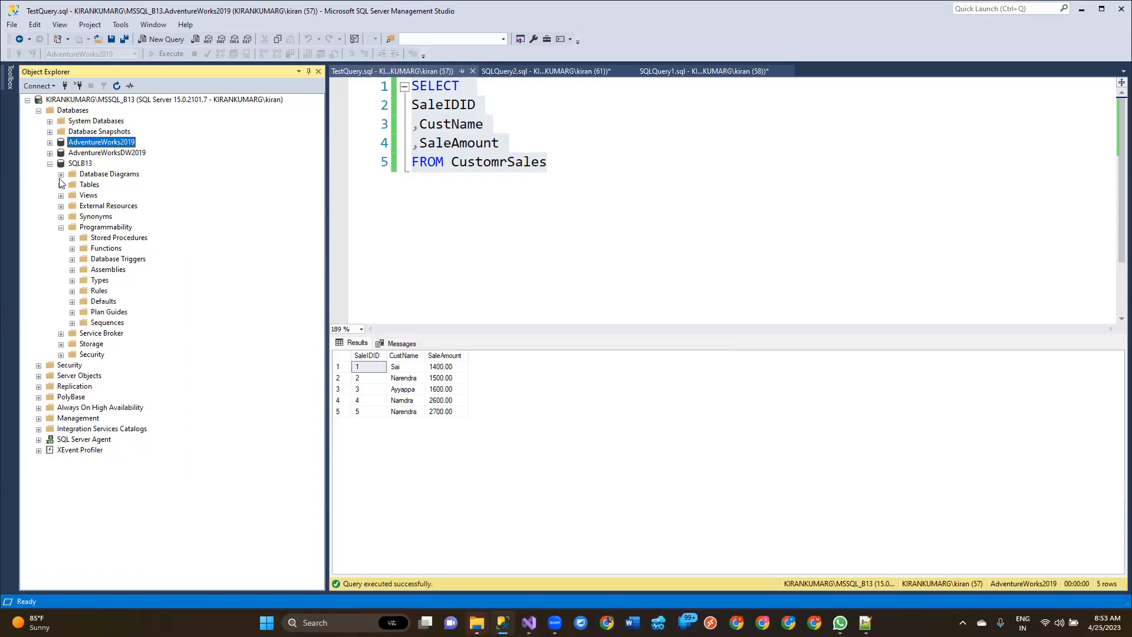
click(61, 228)
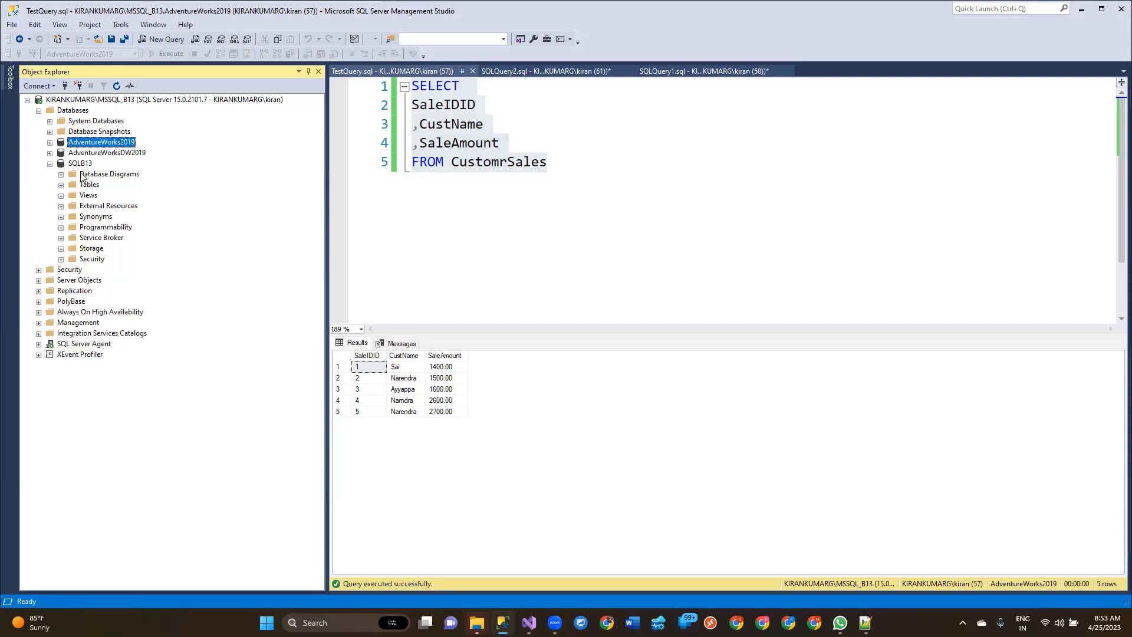
Step: Connect Object Explorer to the MSSQL2019_NEW database engine instance using Windows Authentication
click(64, 86)
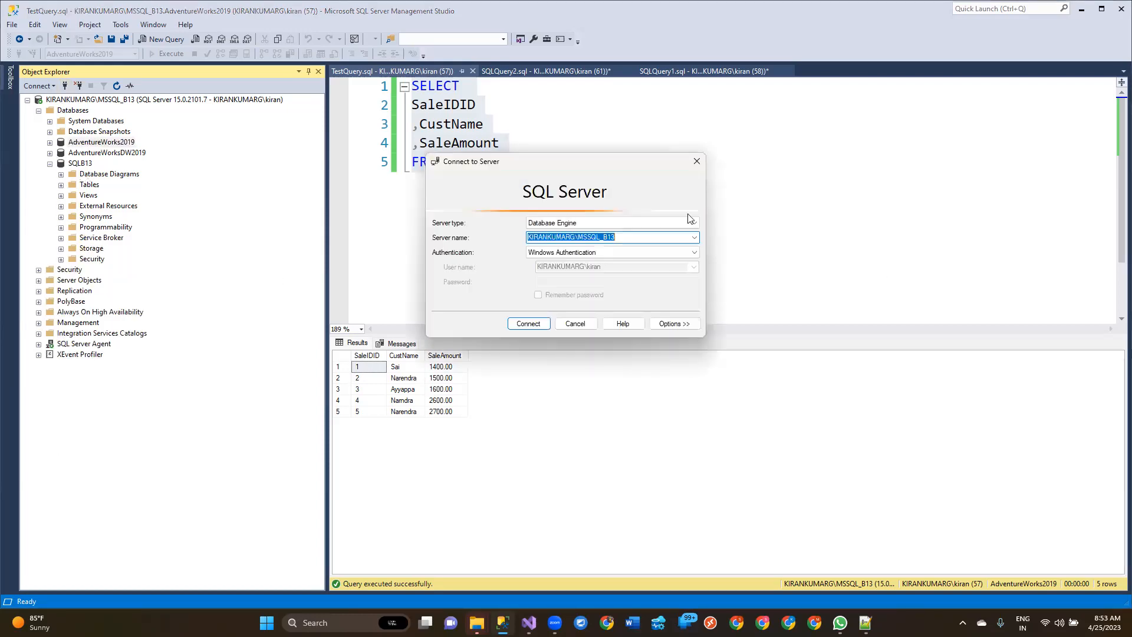
click(694, 237)
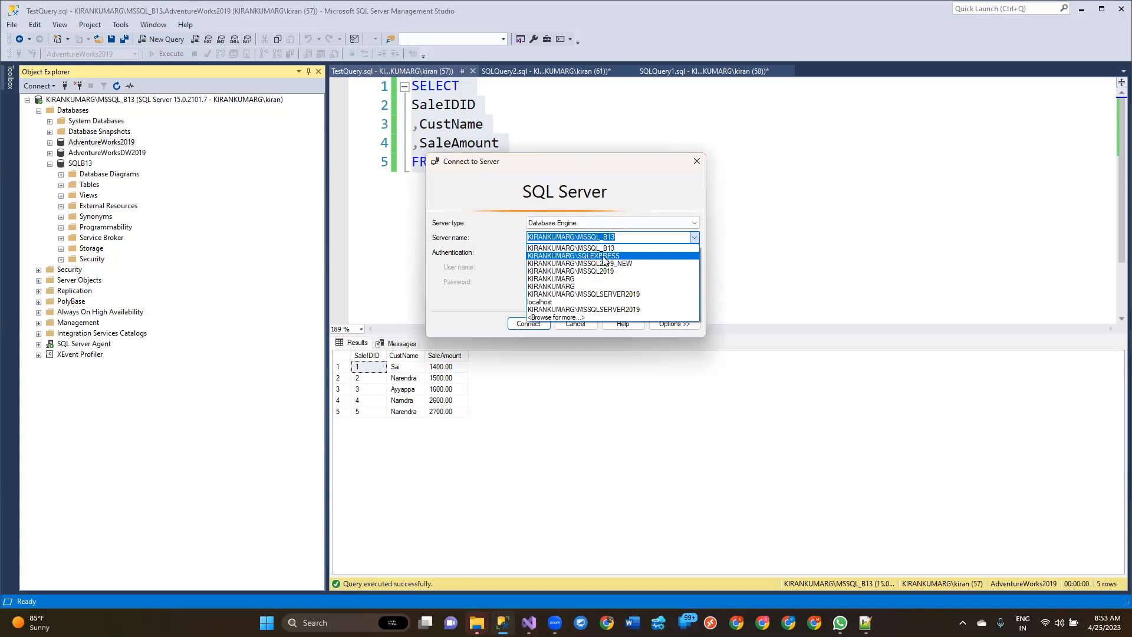
click(615, 264)
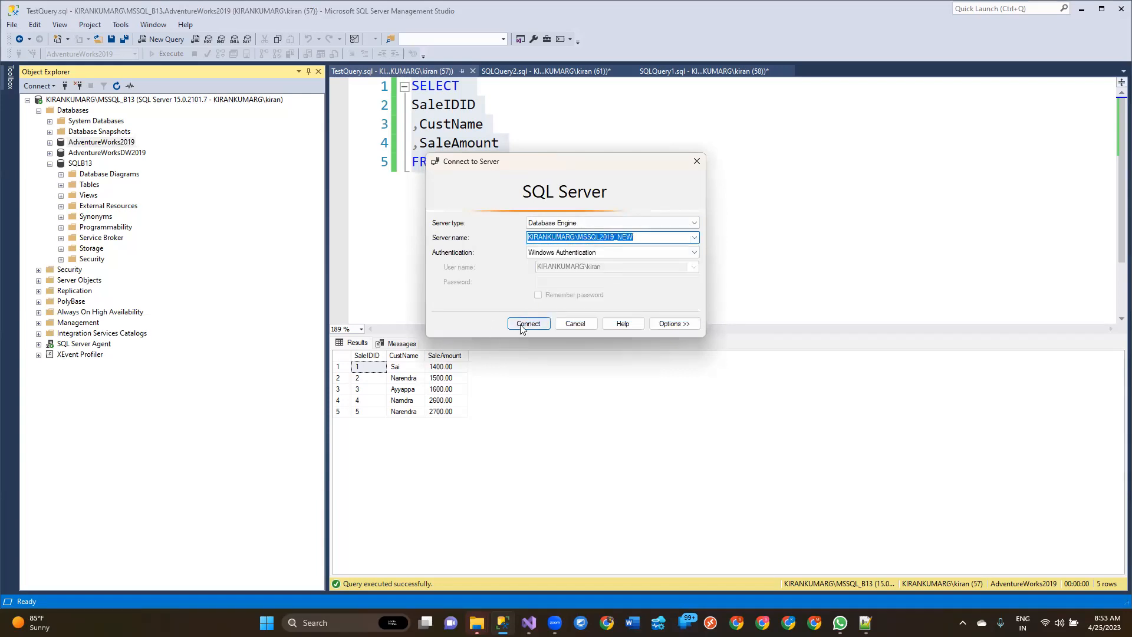
click(521, 325)
Step: Look through the stored procedures of the SQLBatch12 database on the MSSQL2019_NEW instance, including UspDYnamicTableCreation and UspGetSalesBySelection
click(40, 375)
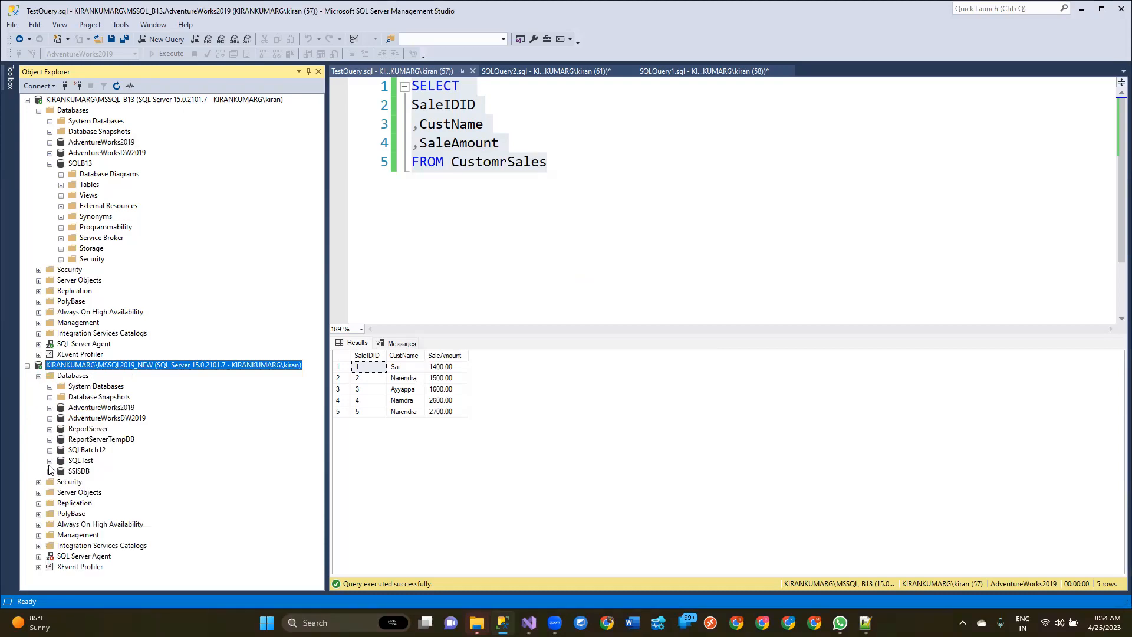
click(50, 450)
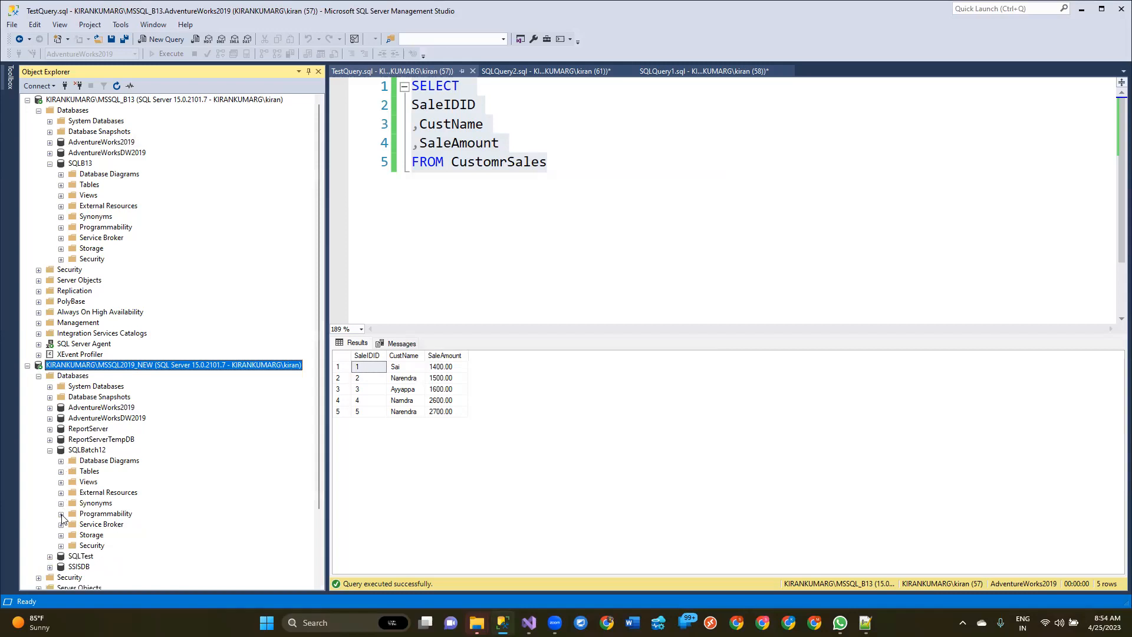
click(62, 513)
click(73, 492)
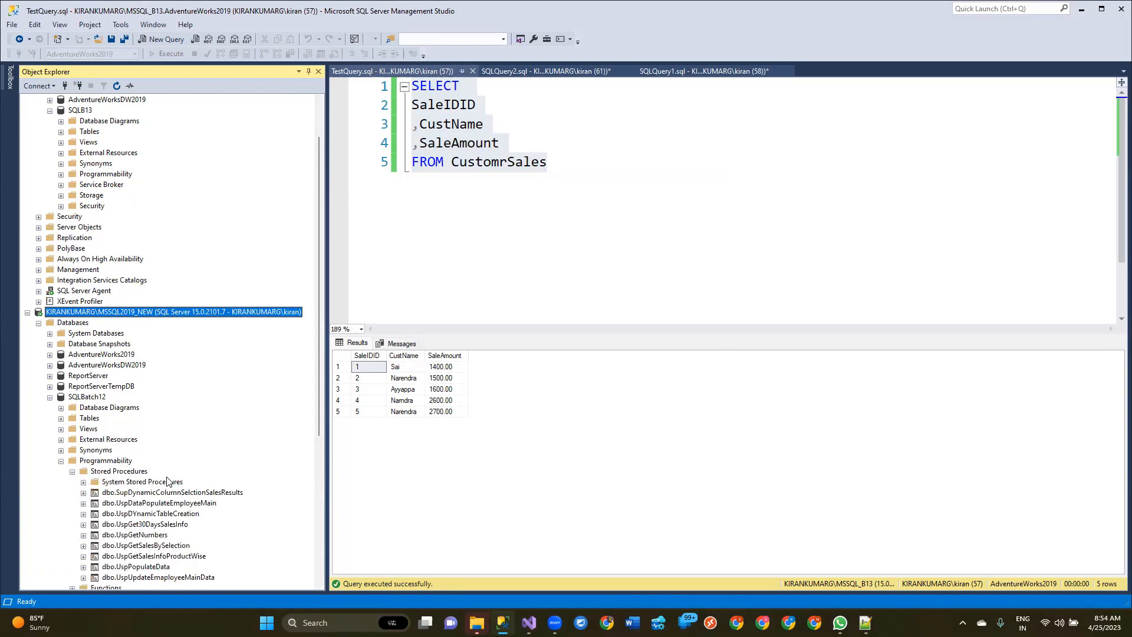
scroll(166, 481, down, 4)
click(136, 387)
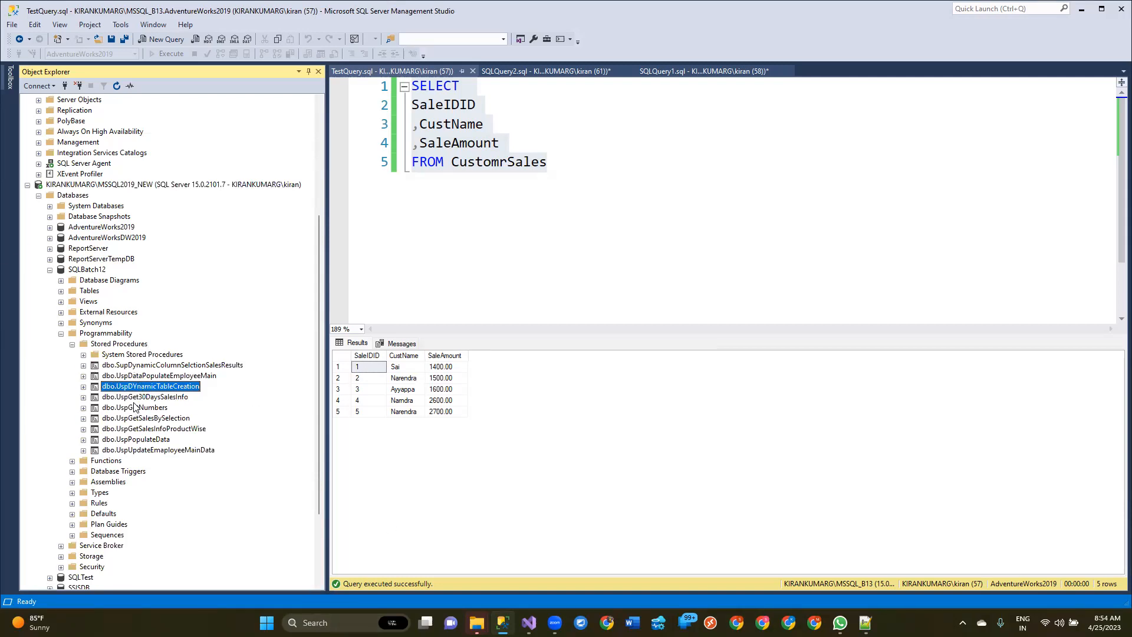
click(87, 270)
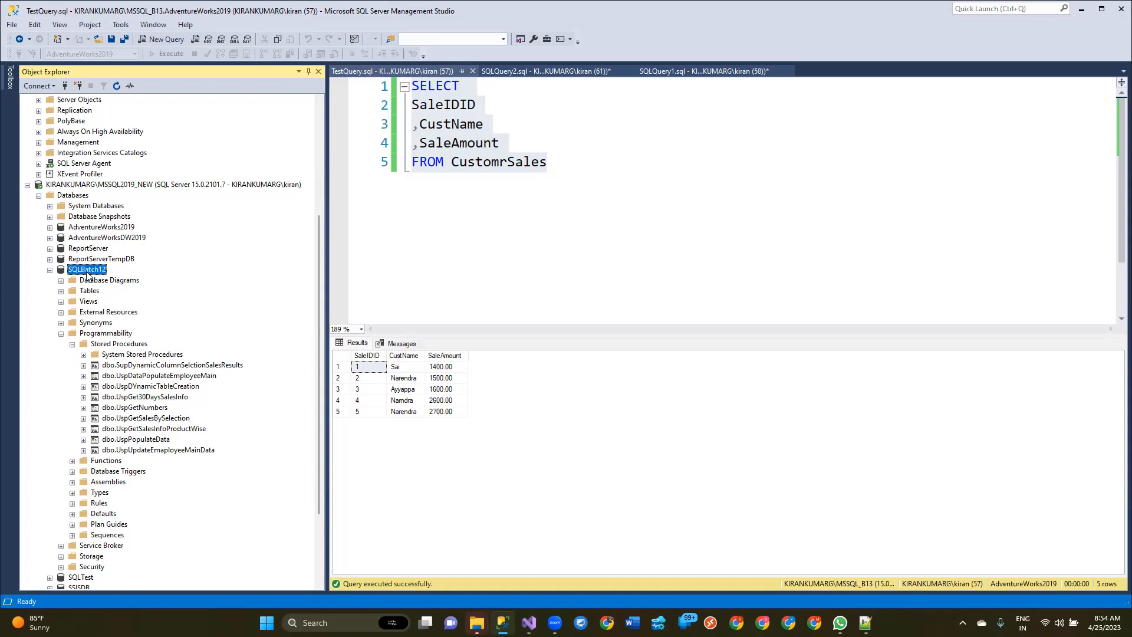
click(146, 386)
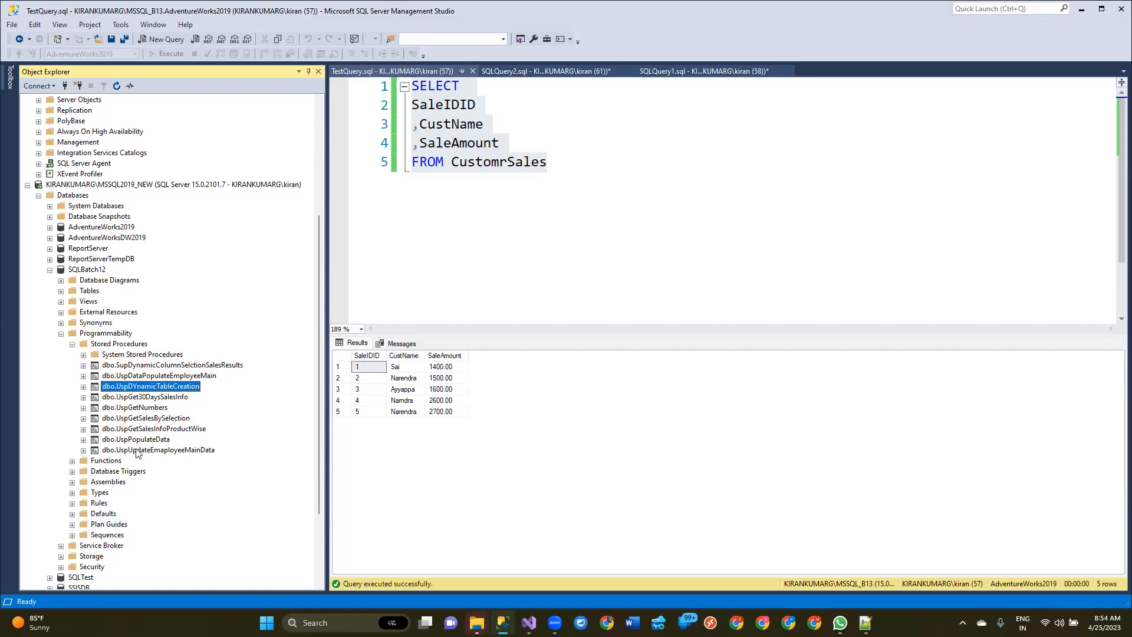
click(151, 419)
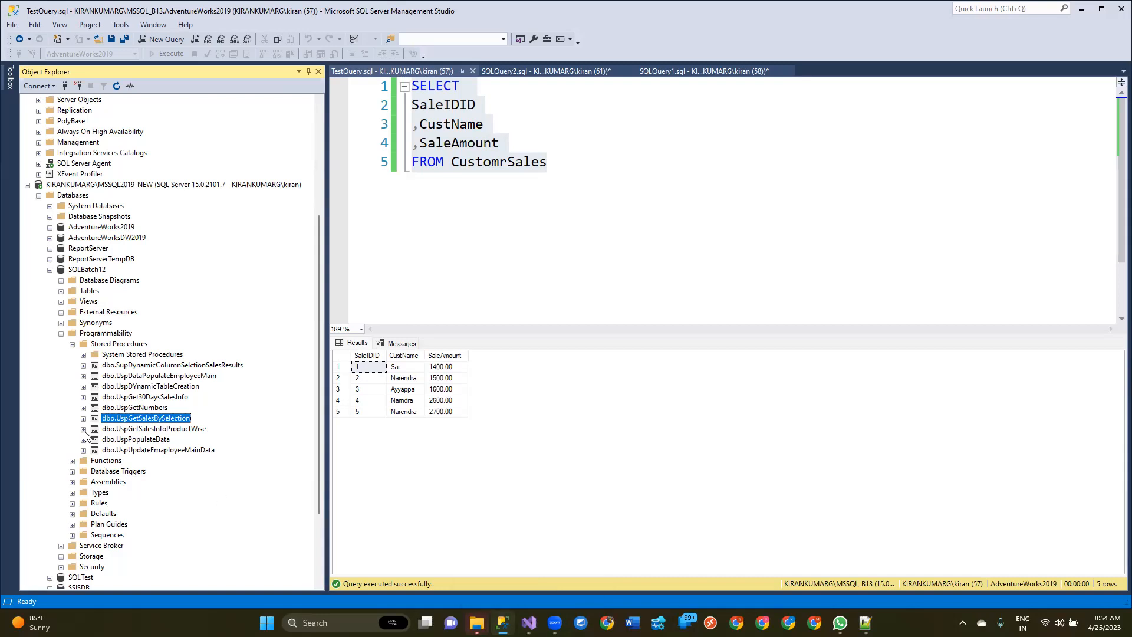
Step: Insert the procedure name [dbo].[UspGetNumbers] into TestQuery.sql, separated from the SELECT statement by a blank line
drag(145, 416, 548, 163)
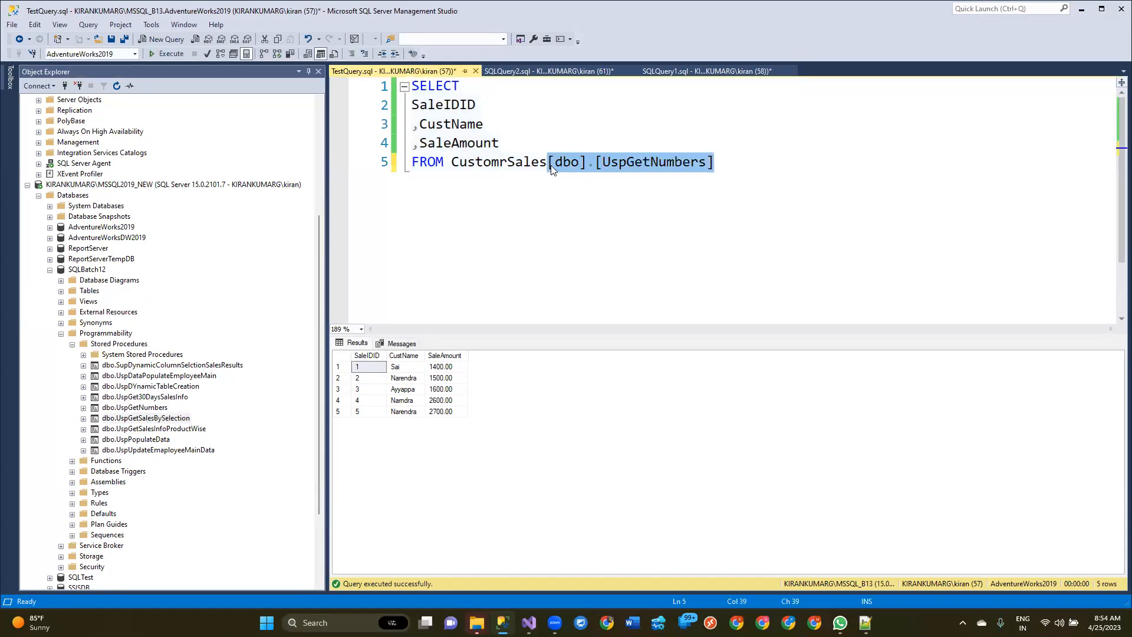
key(Return)
key(Return)
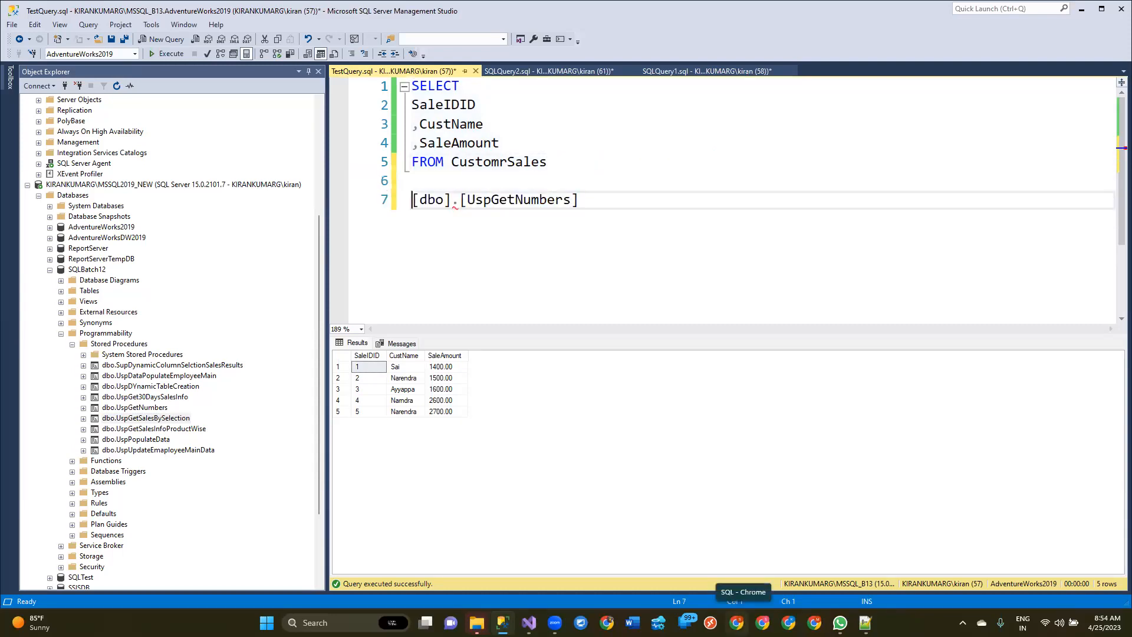
text(E)
key(BackSpace)
Step: Examine the input parameters of the UspGetSalesBySelection stored procedure
click(83, 419)
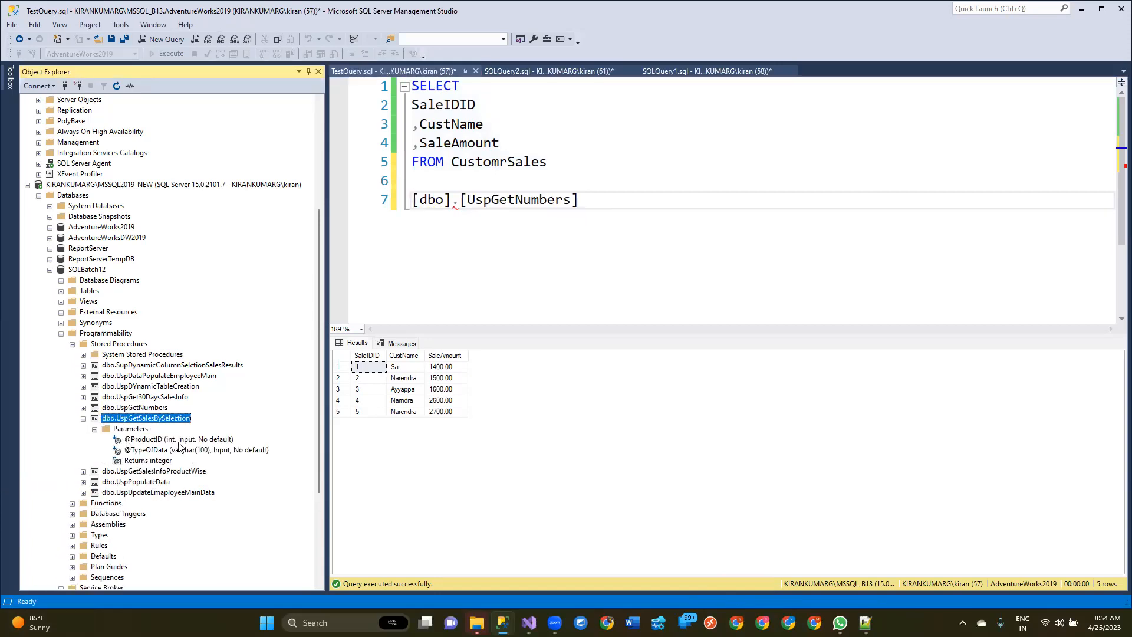
click(158, 441)
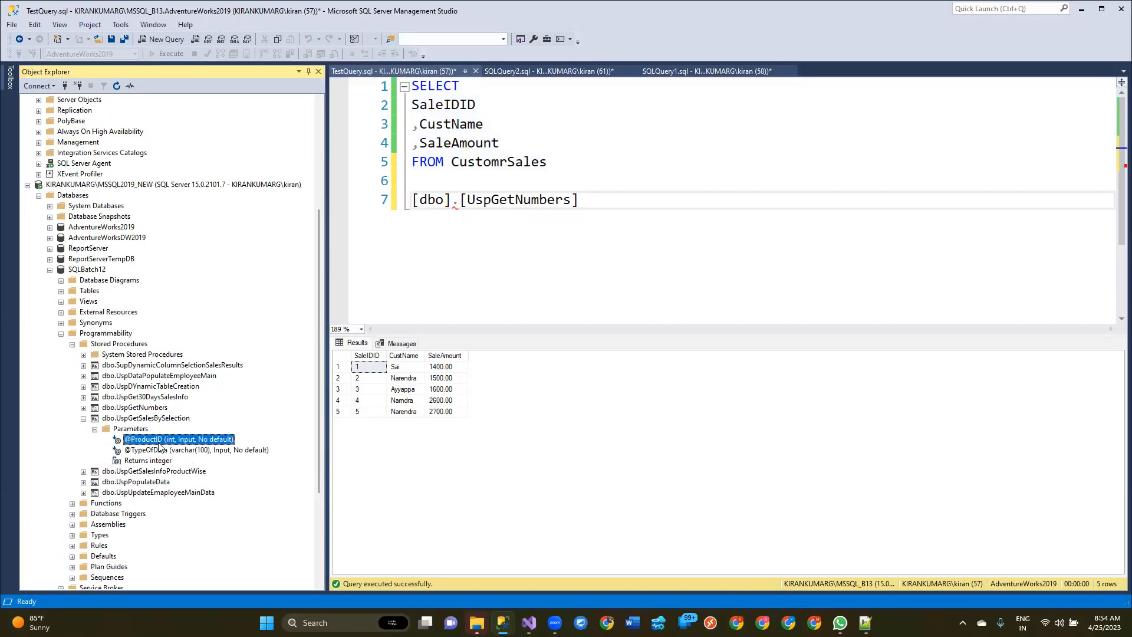
click(94, 430)
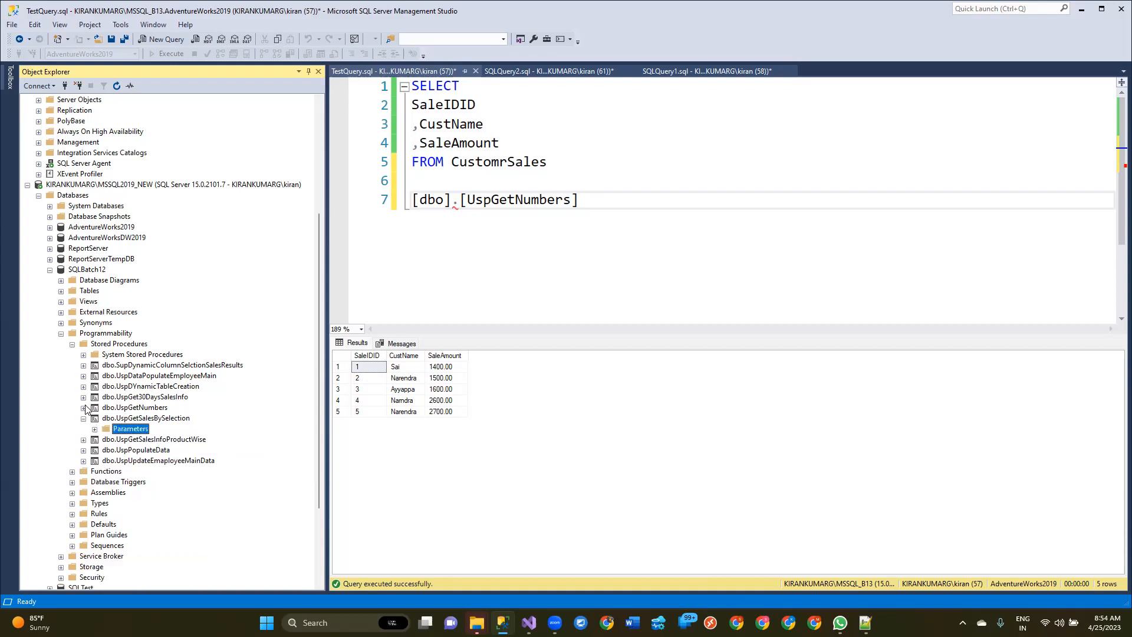
Step: Examine the parameters of the UspGetNumbers stored procedure and collapse it again
click(84, 408)
click(95, 418)
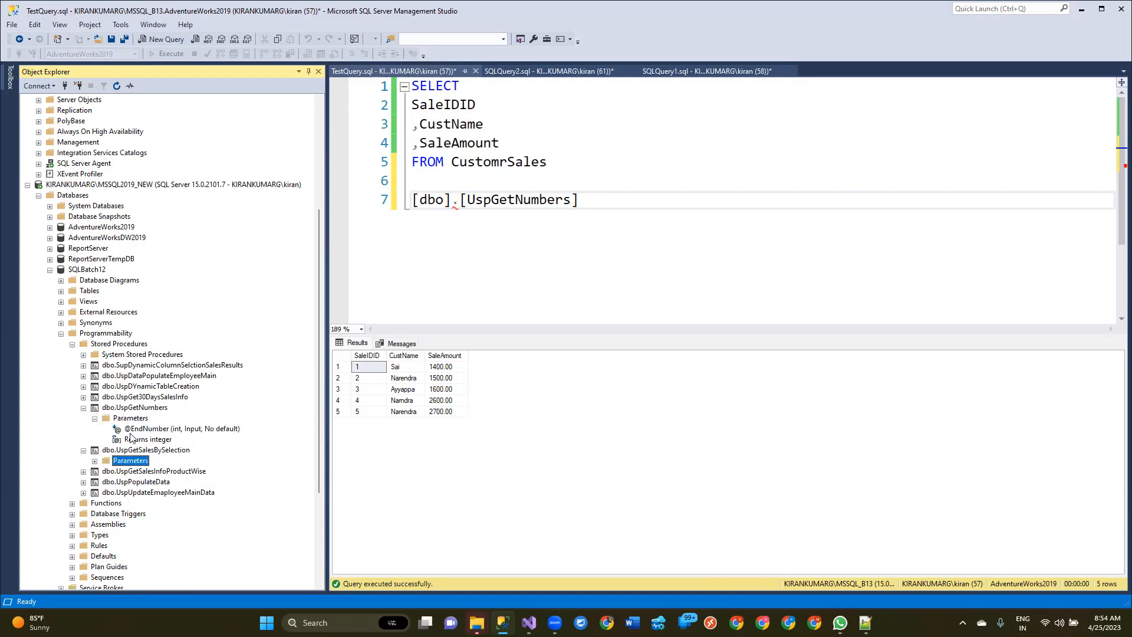
click(145, 429)
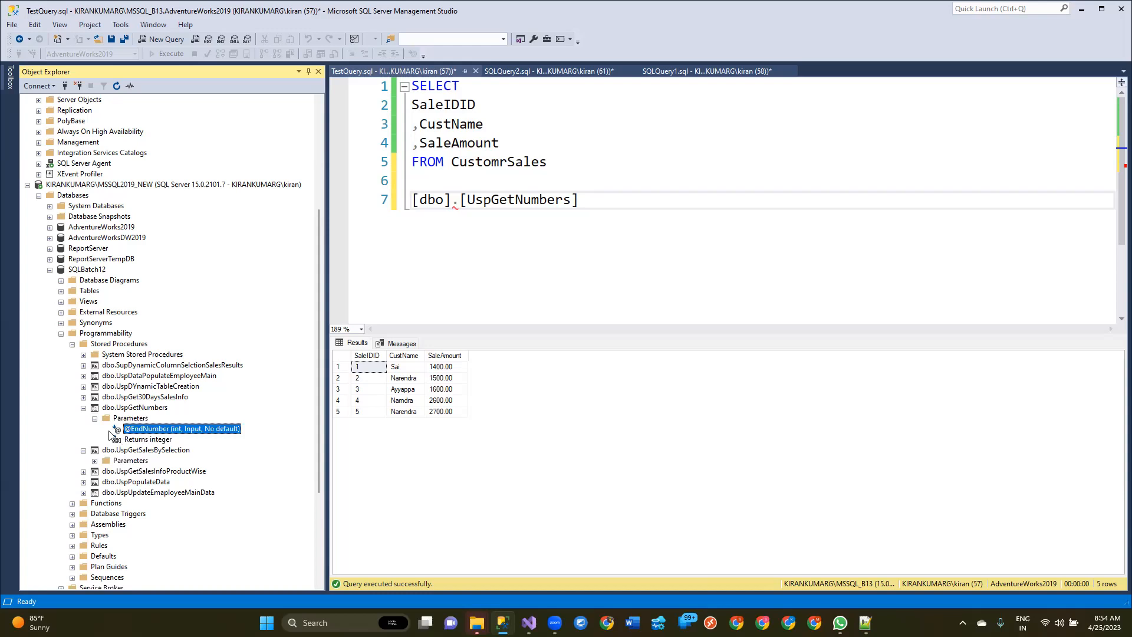
click(93, 418)
click(83, 408)
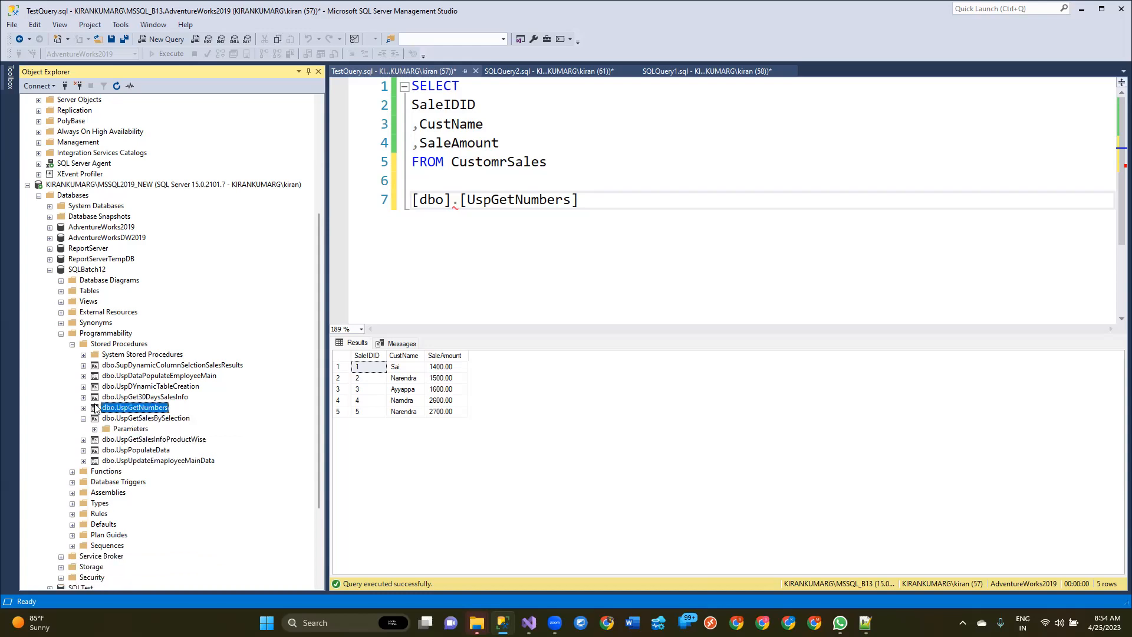
click(688, 255)
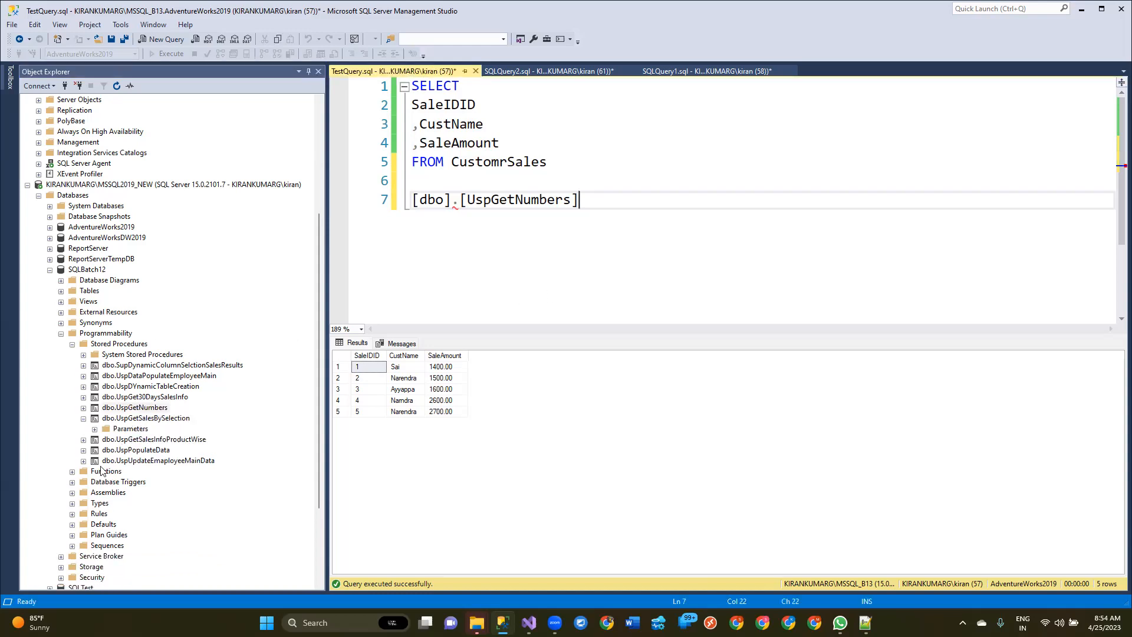
Step: Examine the parameters of the UspGet30DaysSalesInfo stored procedure and collapse it again
click(83, 397)
click(94, 407)
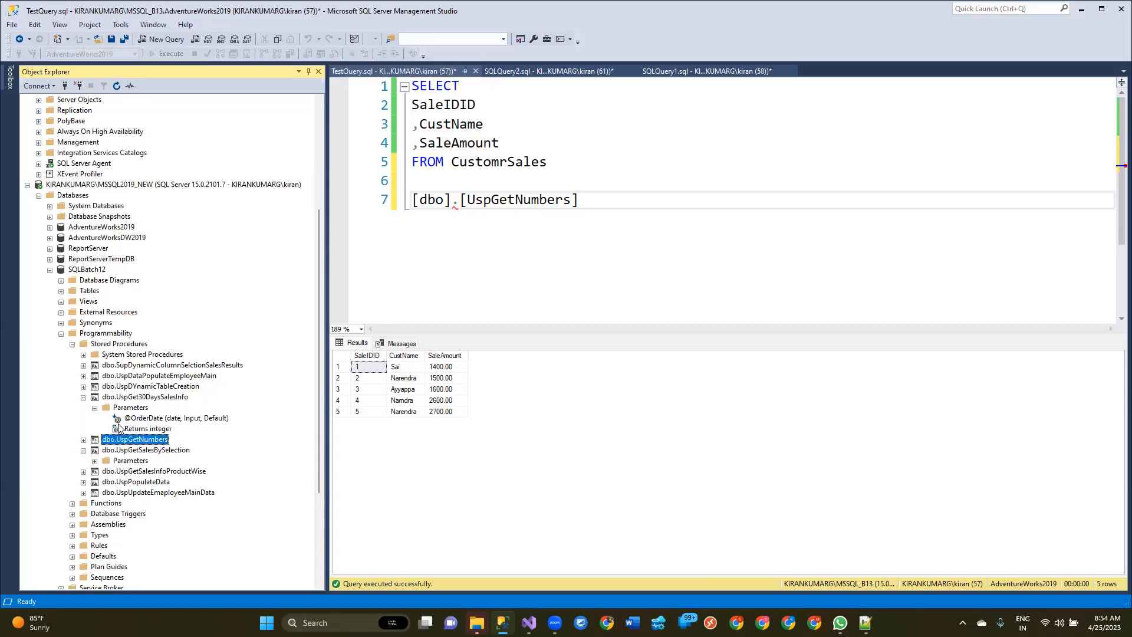
click(168, 419)
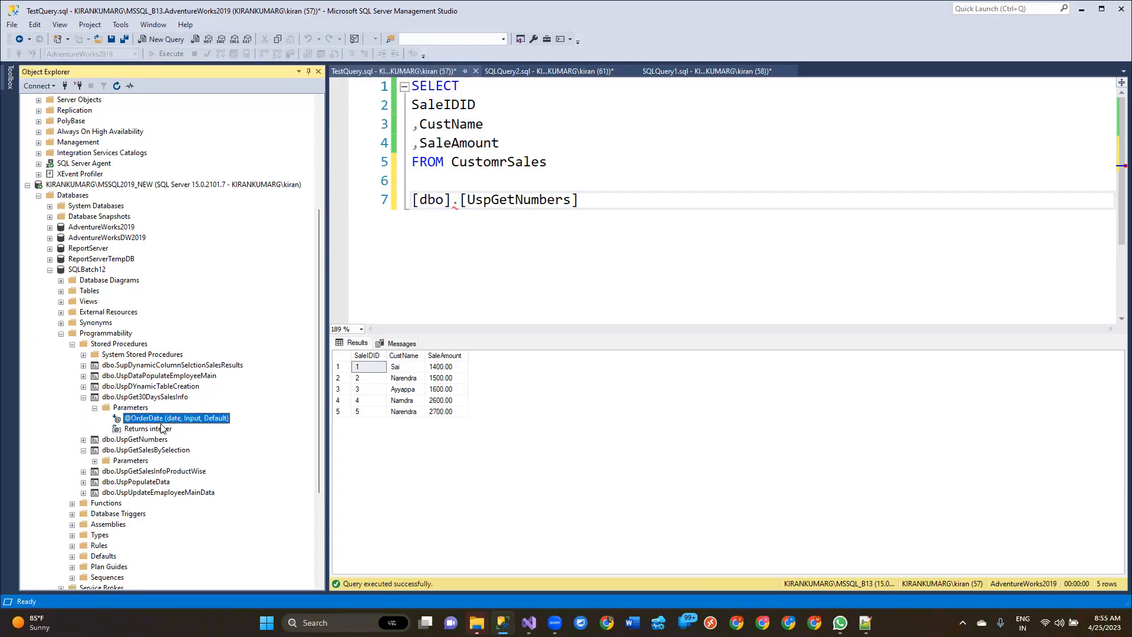
click(94, 407)
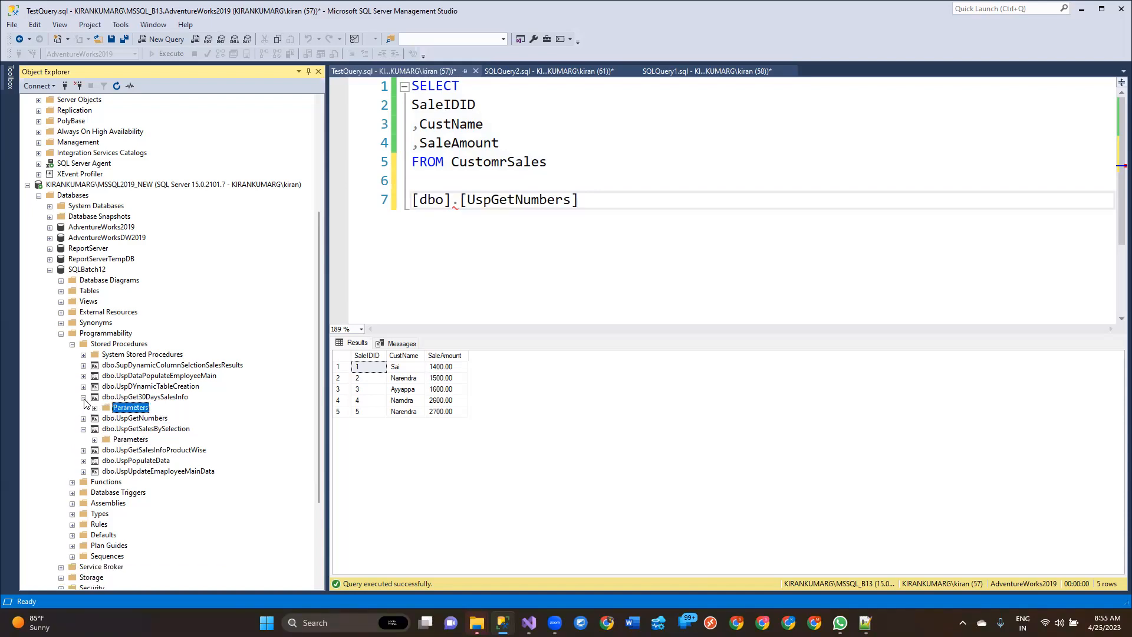
click(83, 397)
Step: Check whether the UspDataPopulateEmployeeMain stored procedure takes any input parameters
click(84, 375)
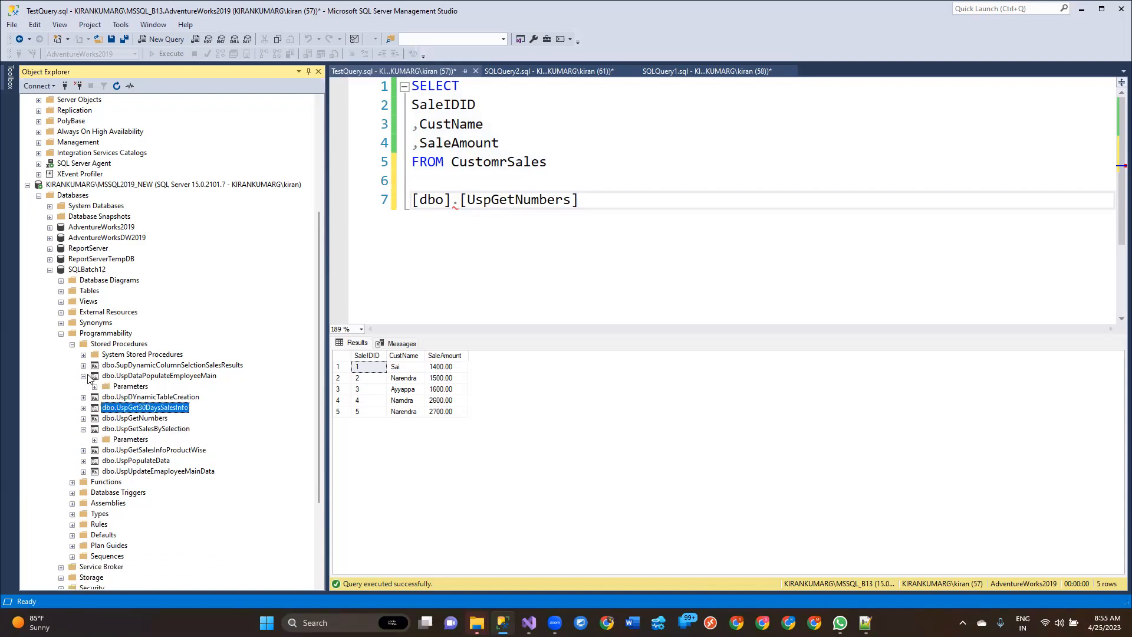
click(95, 386)
click(95, 386)
click(83, 376)
Step: Add the statement EXEC [dbo].[UspDataPopulateEmployeeMain] below the UspGetNumbers line in the query and select that line
drag(131, 376, 592, 206)
click(579, 200)
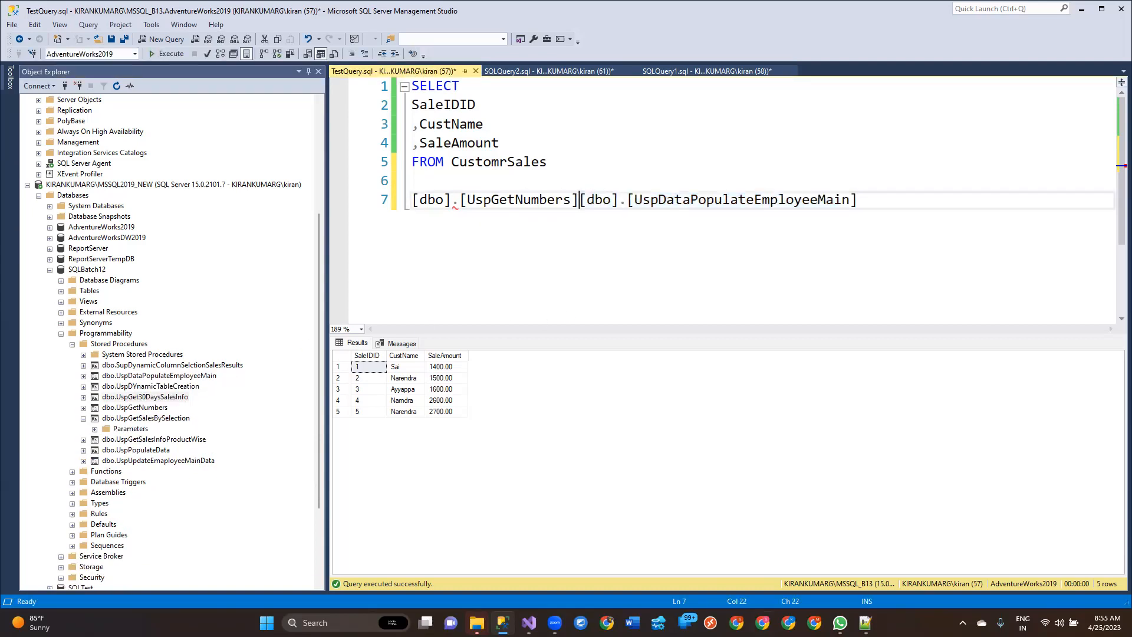
key(Return)
key(Return)
text(EXE)
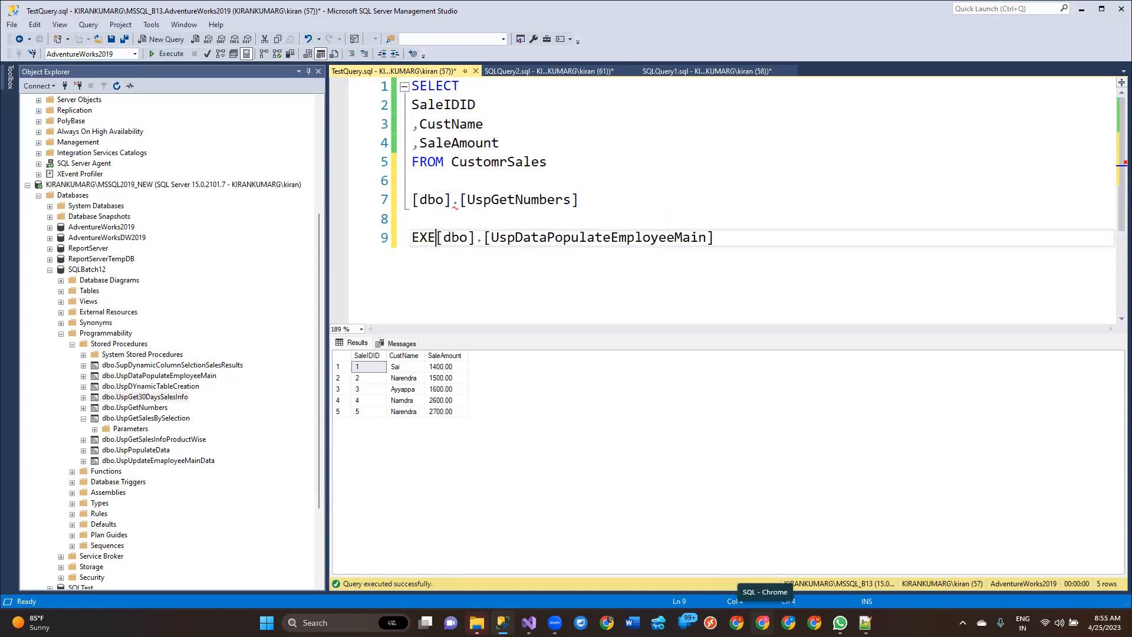
text(C)
key(ctrl+Right)
key(ctrl+Right)
key(End)
key(Return)
key(shift+Up)
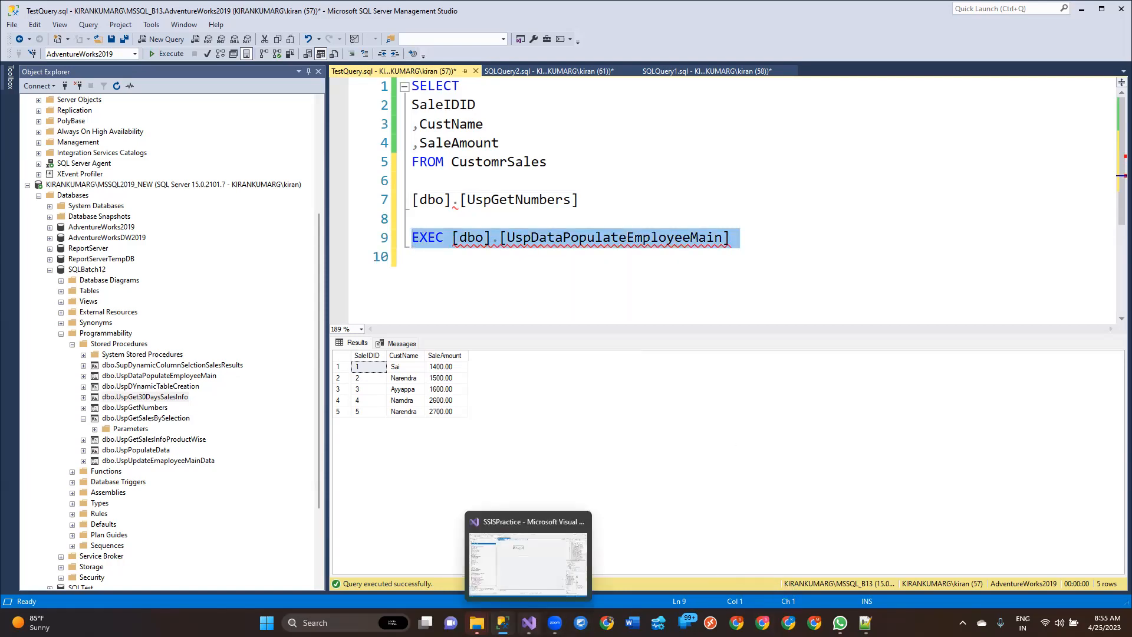
Step: Switch to Visual Studio and start creating a new OLE DB connection for the Execute SQL Task's Connection property
click(529, 619)
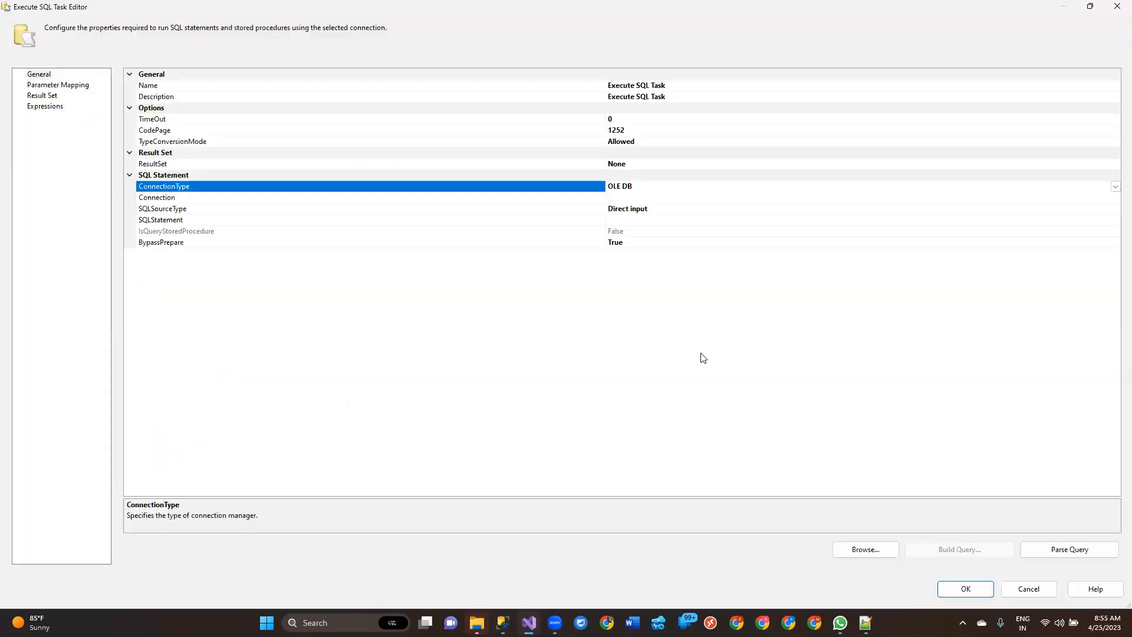
click(170, 200)
click(181, 189)
click(687, 198)
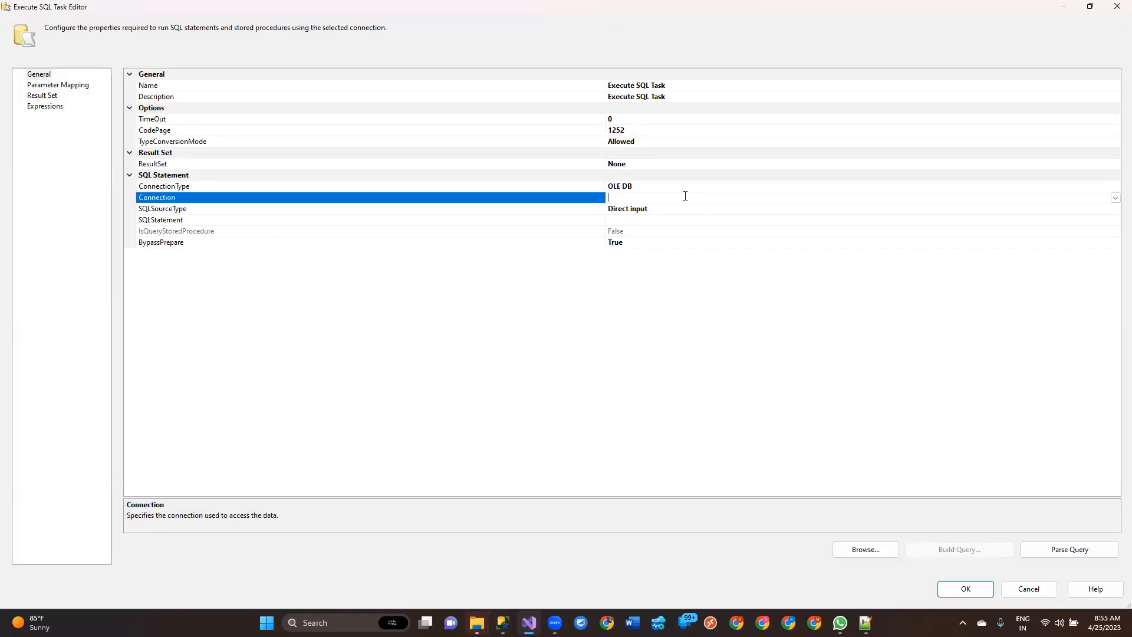
click(1116, 200)
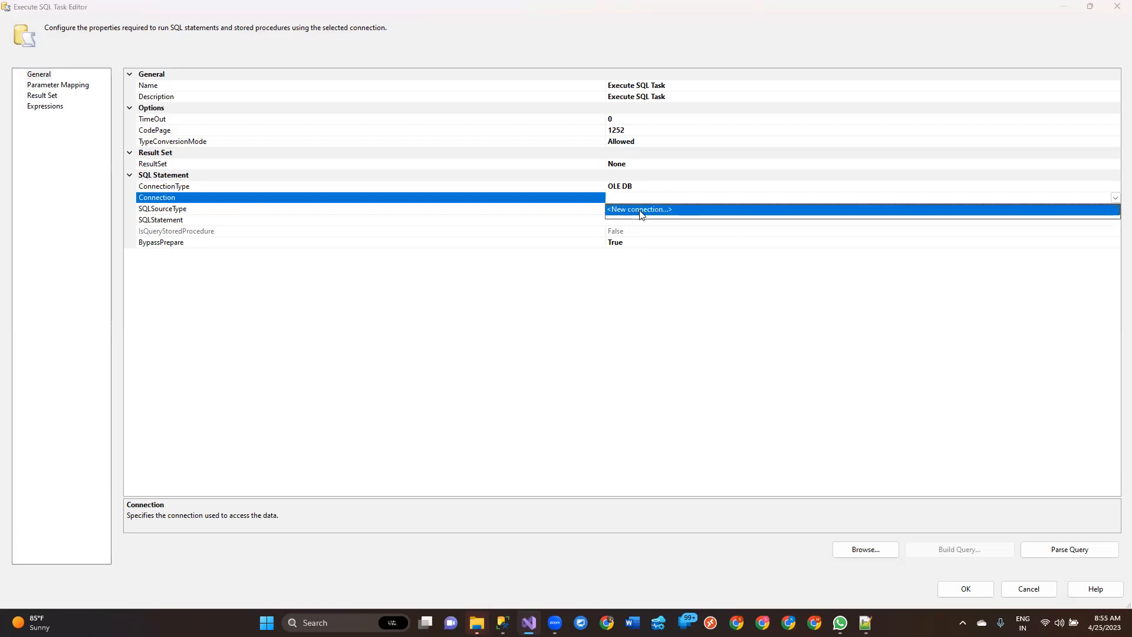
click(642, 214)
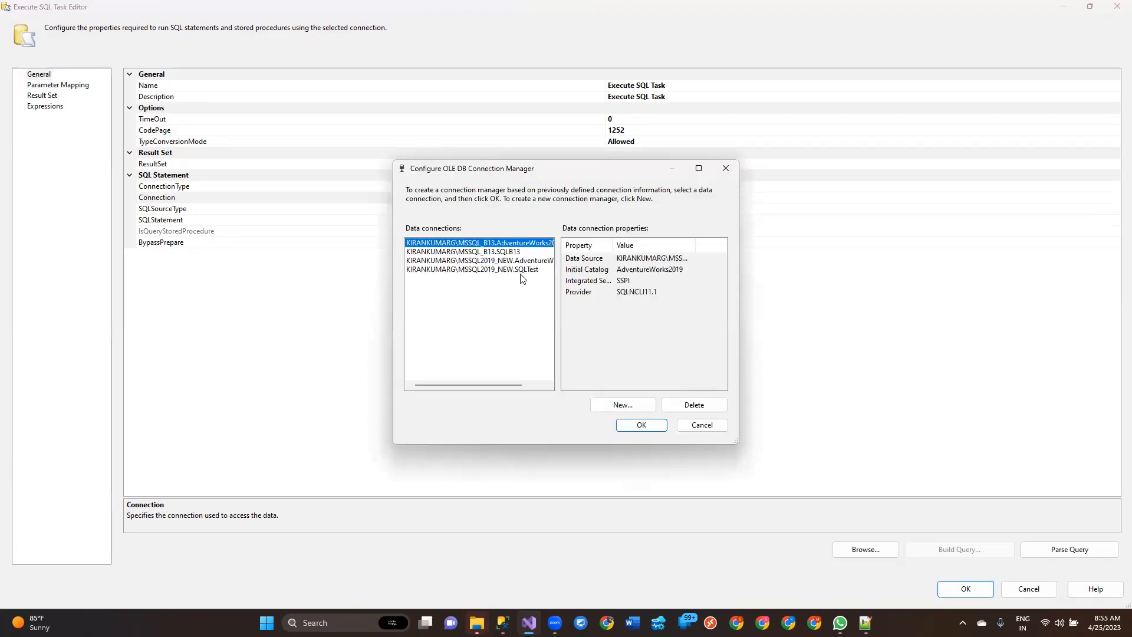
click(506, 261)
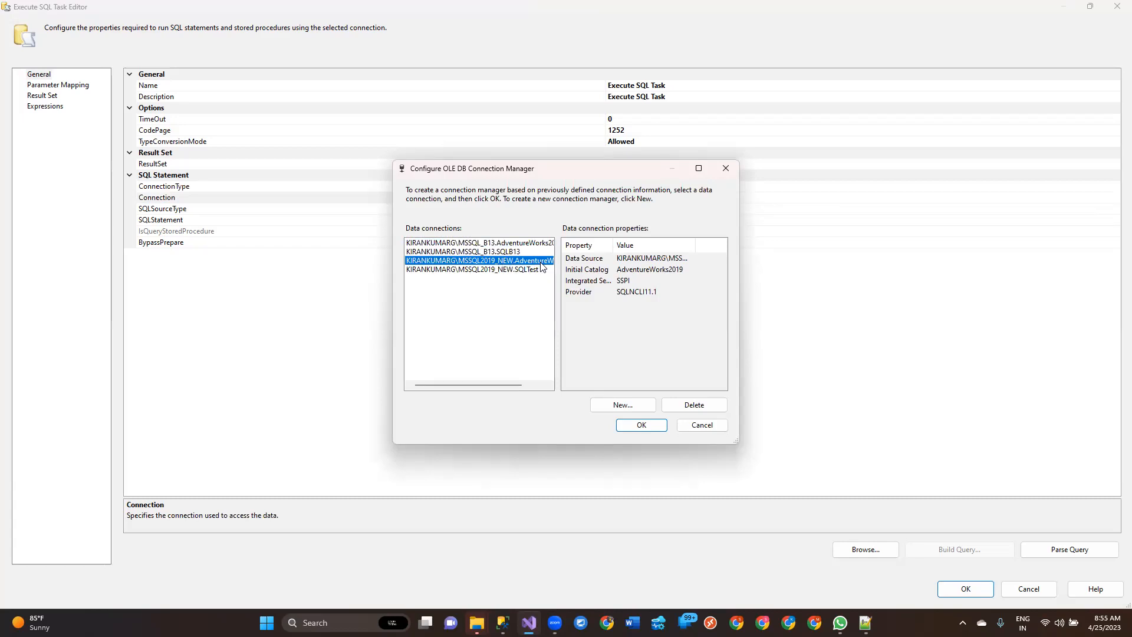
click(623, 406)
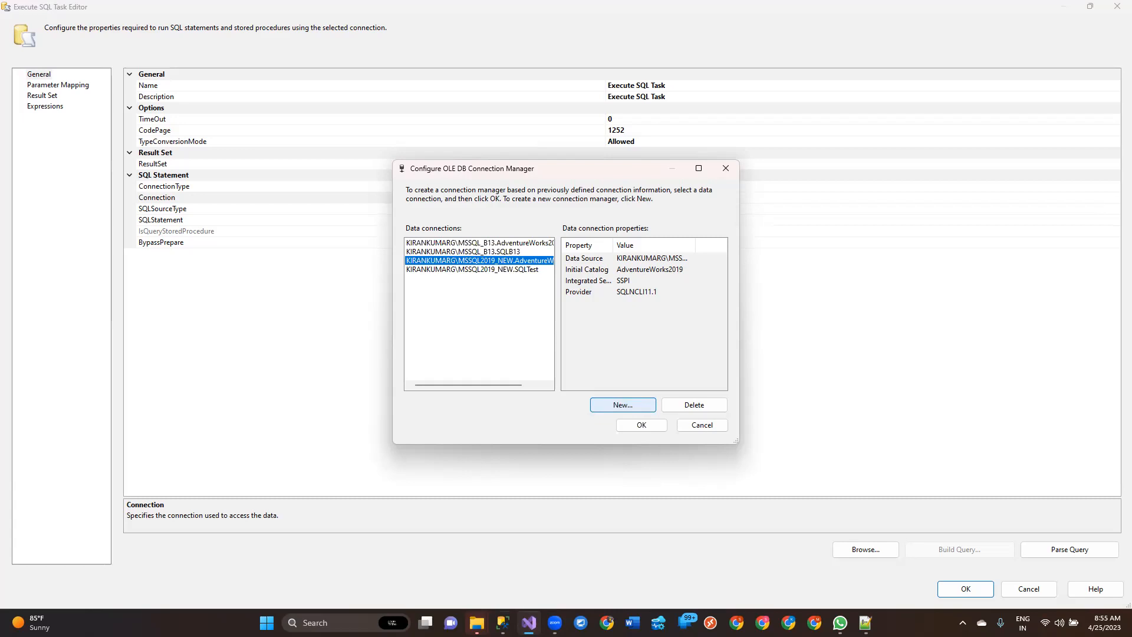
click(502, 623)
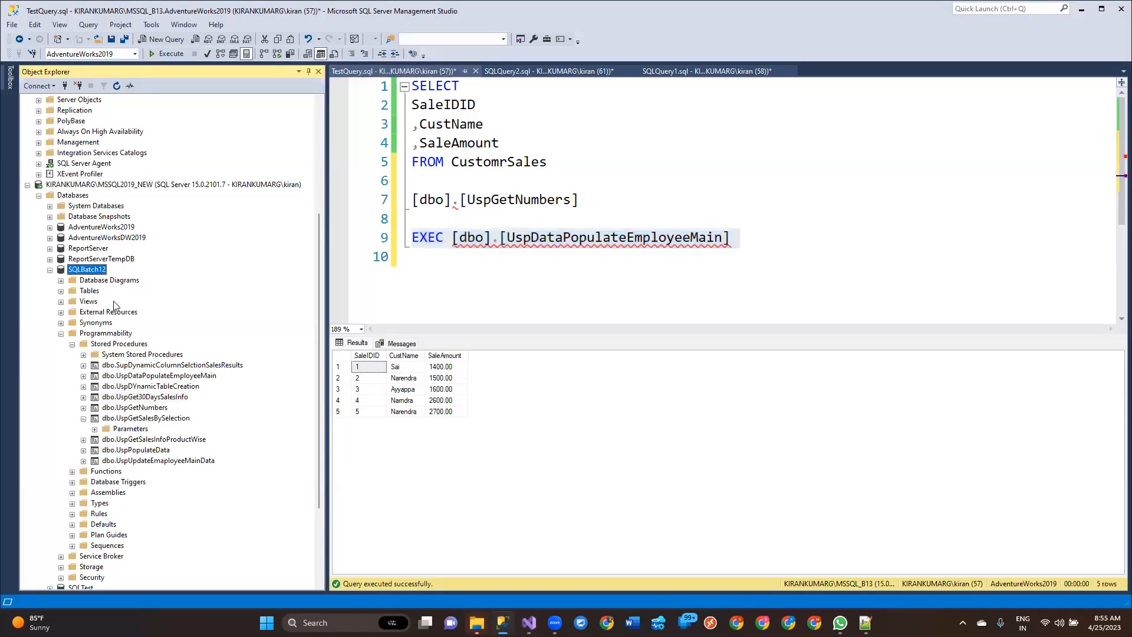
key(alt+Tab)
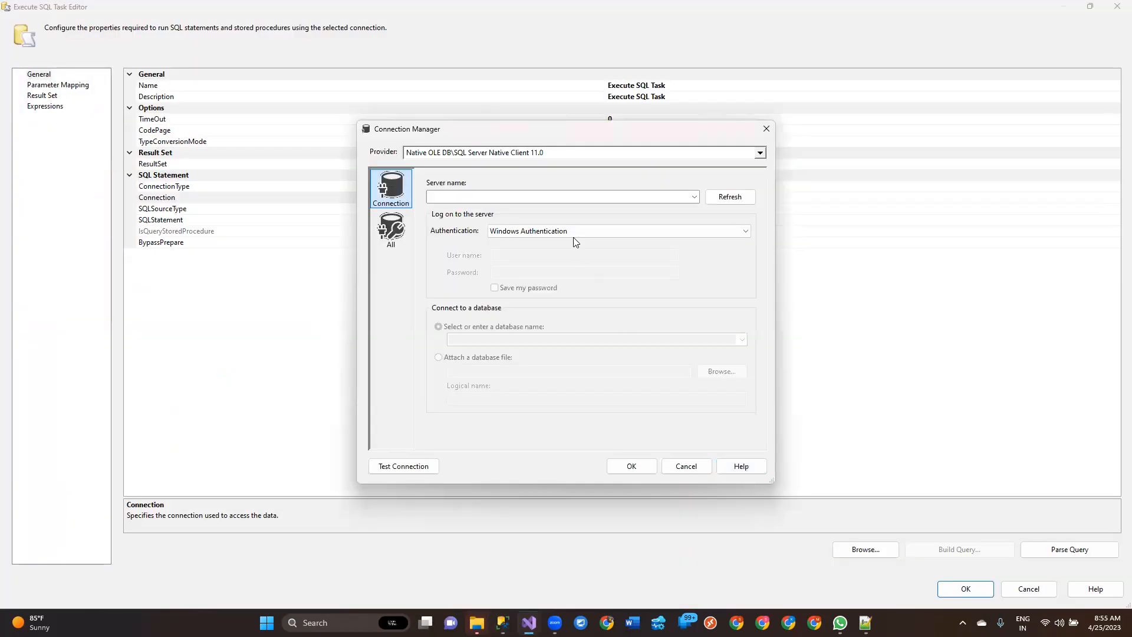
click(502, 622)
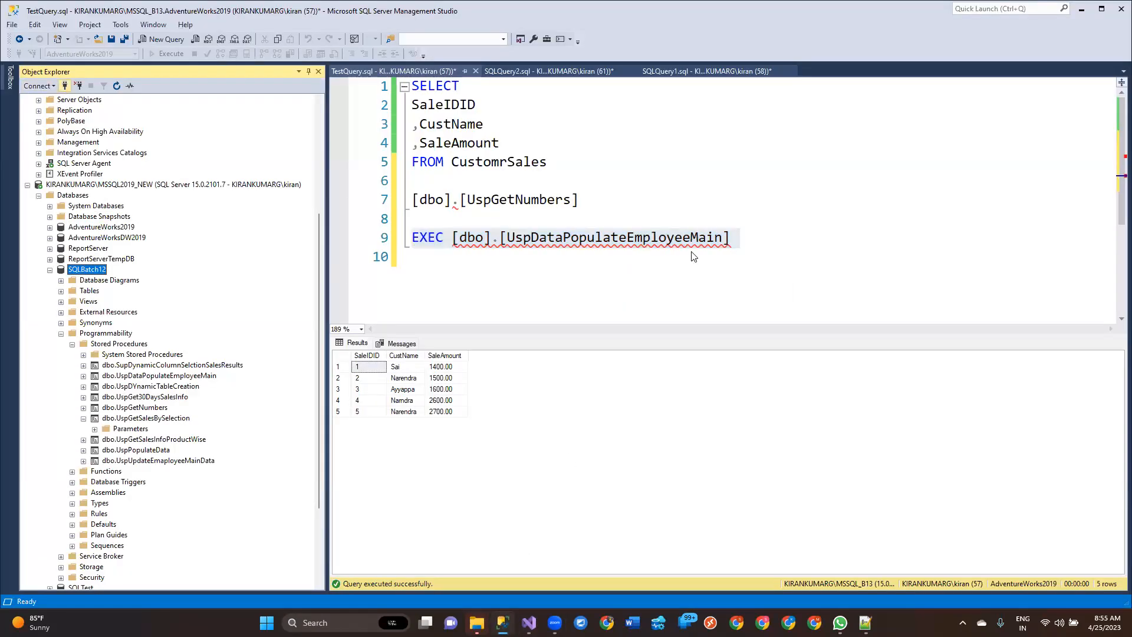
key(alt+Tab)
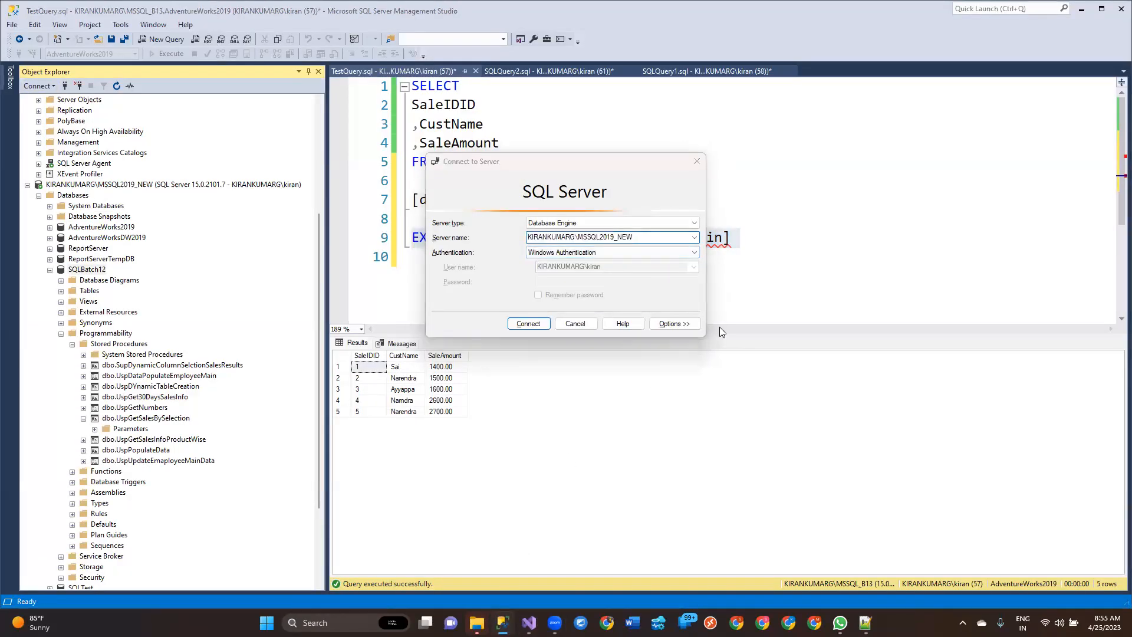
key(alt+Tab)
click(513, 195)
text(KIRANKUMARG\MSSQL2019_NEW)
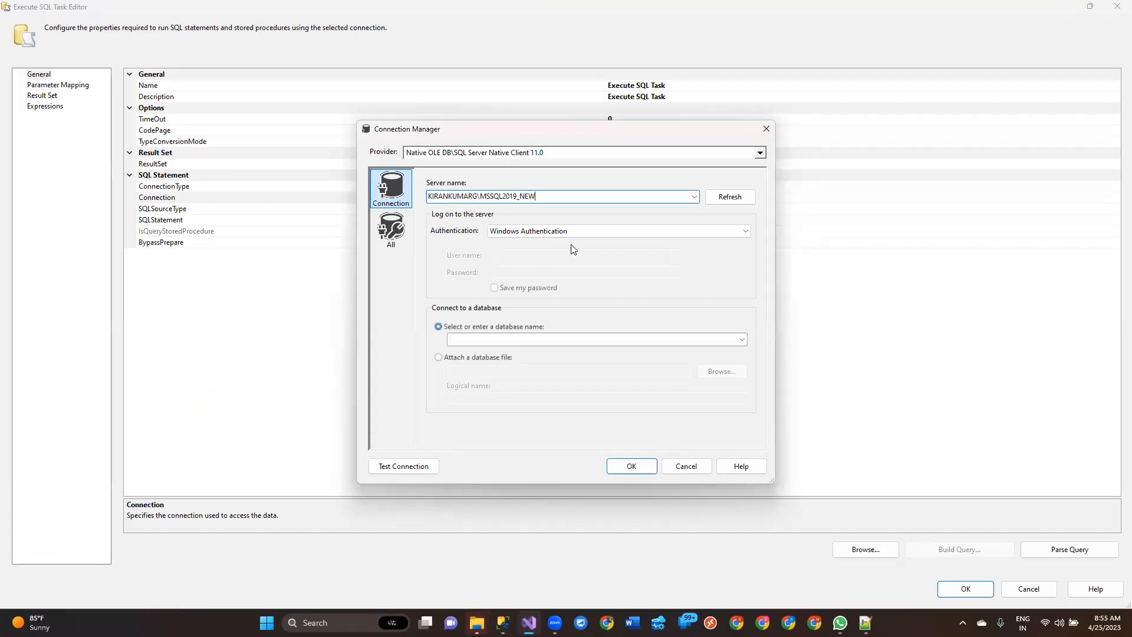
Step: Choose the SQLBatch12 database with Windows Authentication, test the connection and assign it to the task
click(595, 235)
click(598, 233)
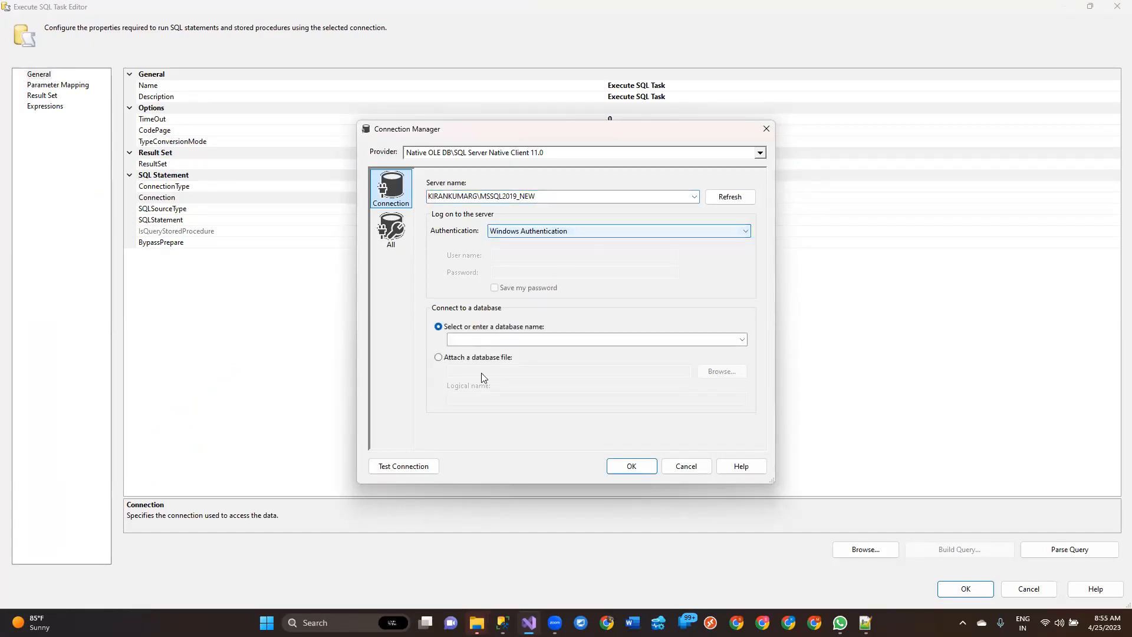
click(743, 339)
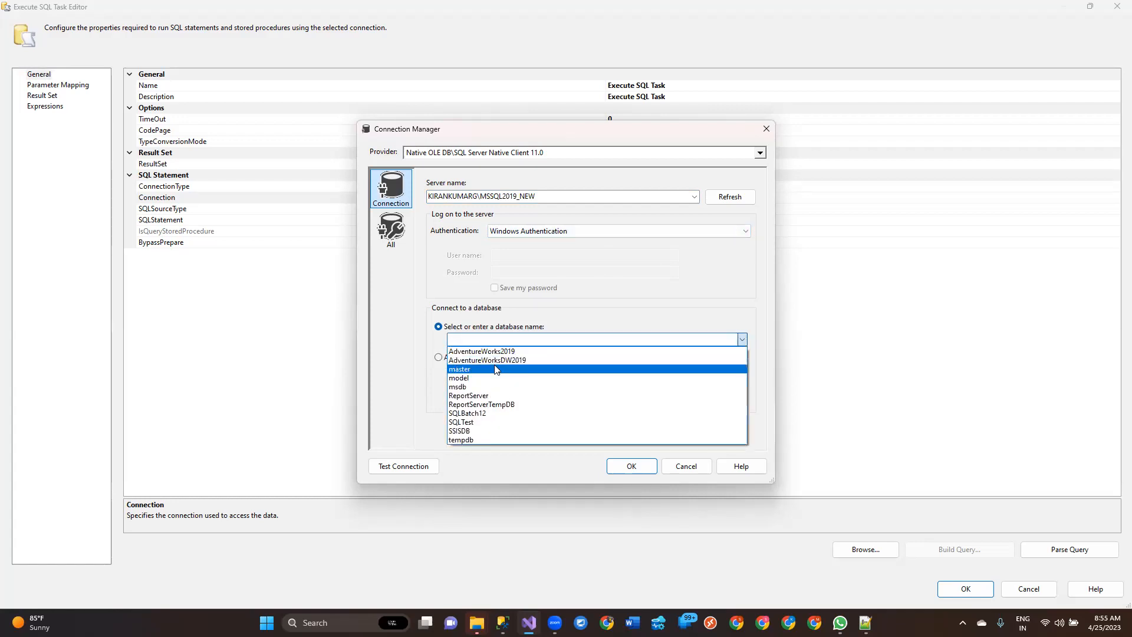
click(482, 413)
click(414, 471)
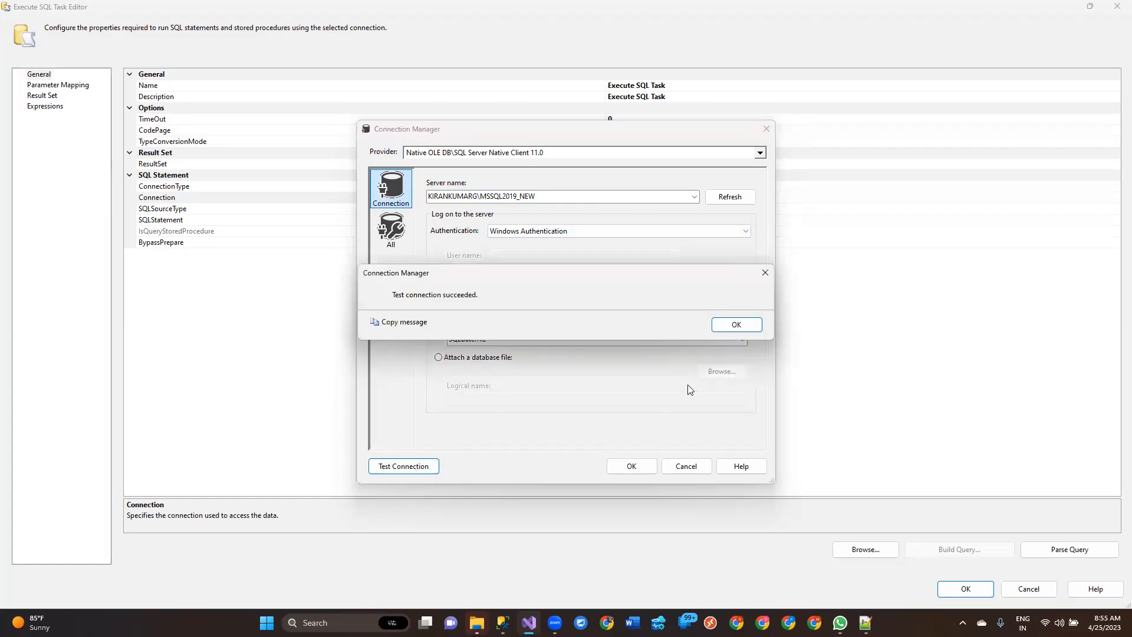
click(741, 330)
click(633, 466)
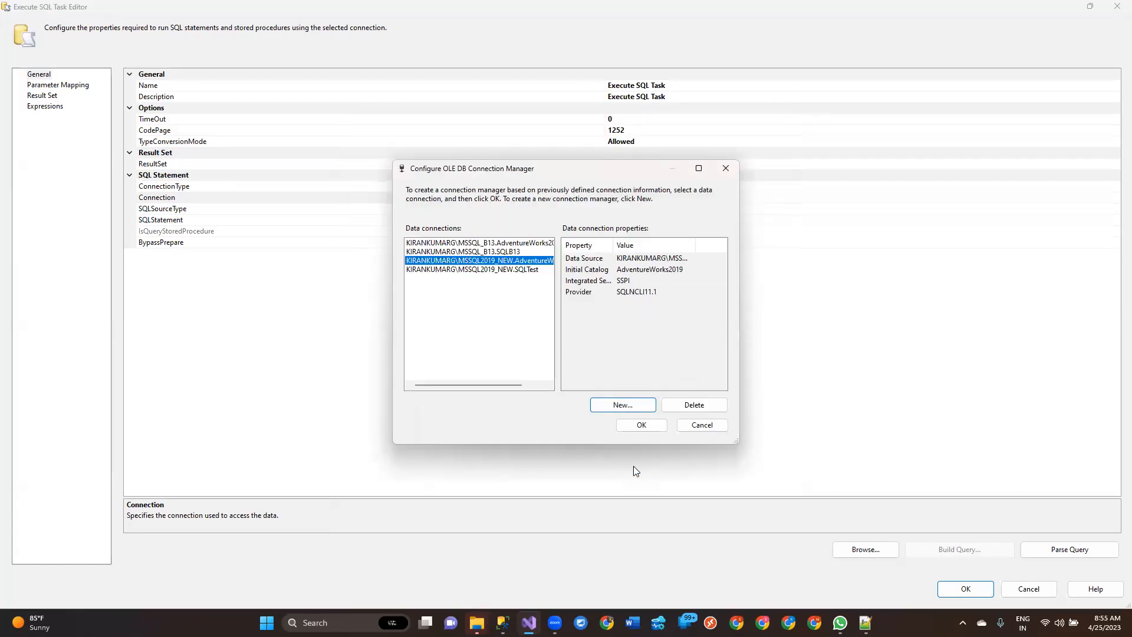
click(643, 424)
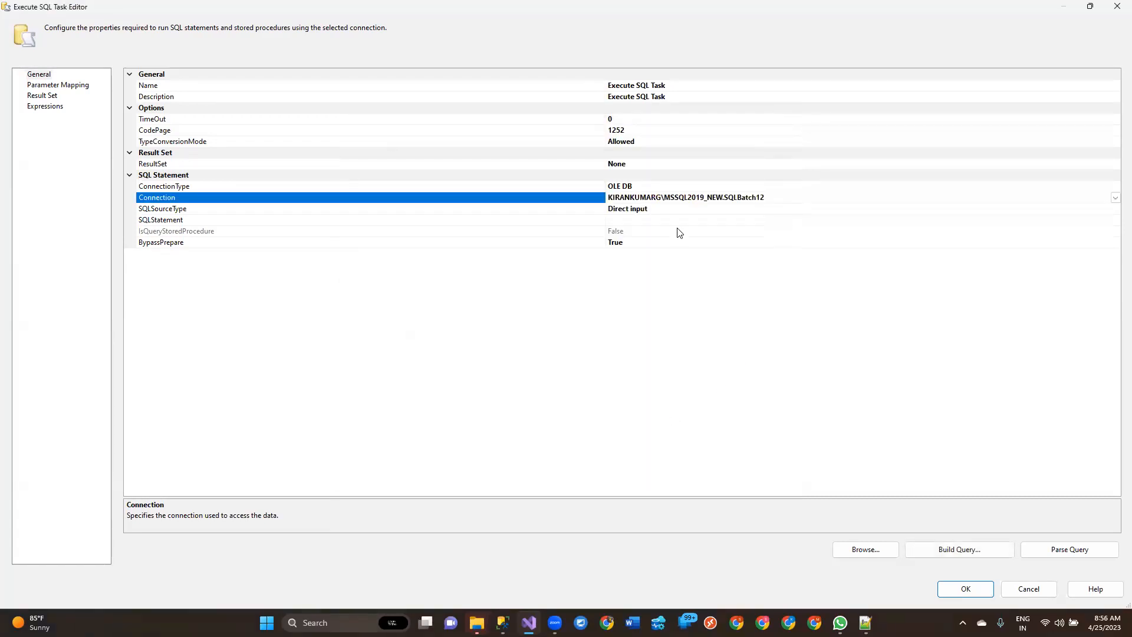
Step: Copy EXEC [dbo].[UspDataPopulateEmployeeMain] from the Management Studio query and enter it as the task's SQLStatement in Visual Studio
click(172, 210)
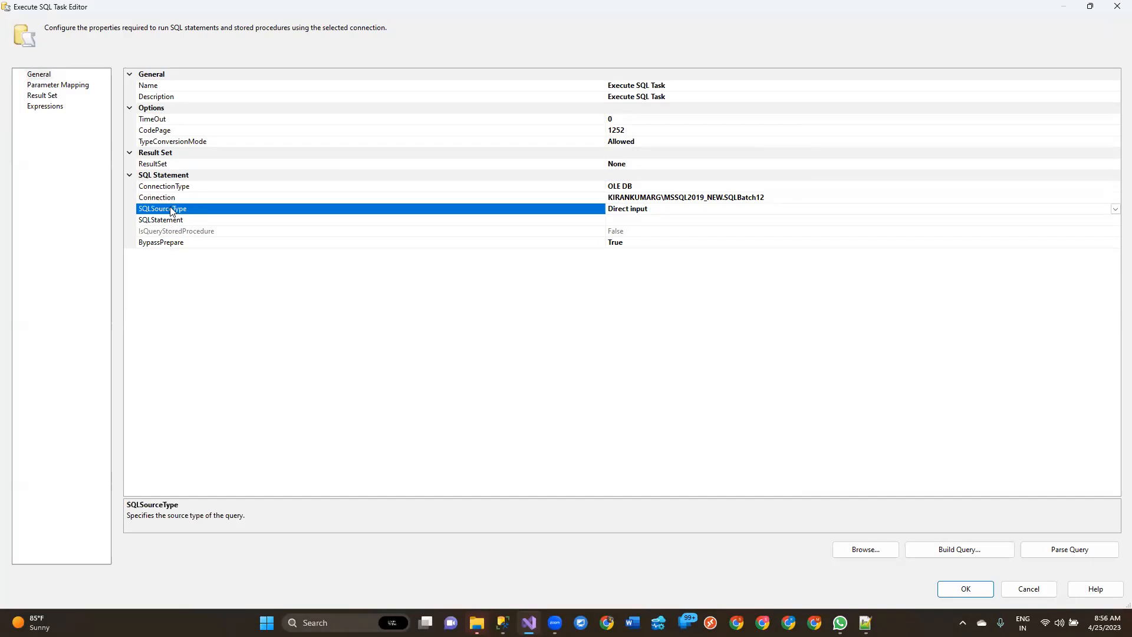
click(678, 220)
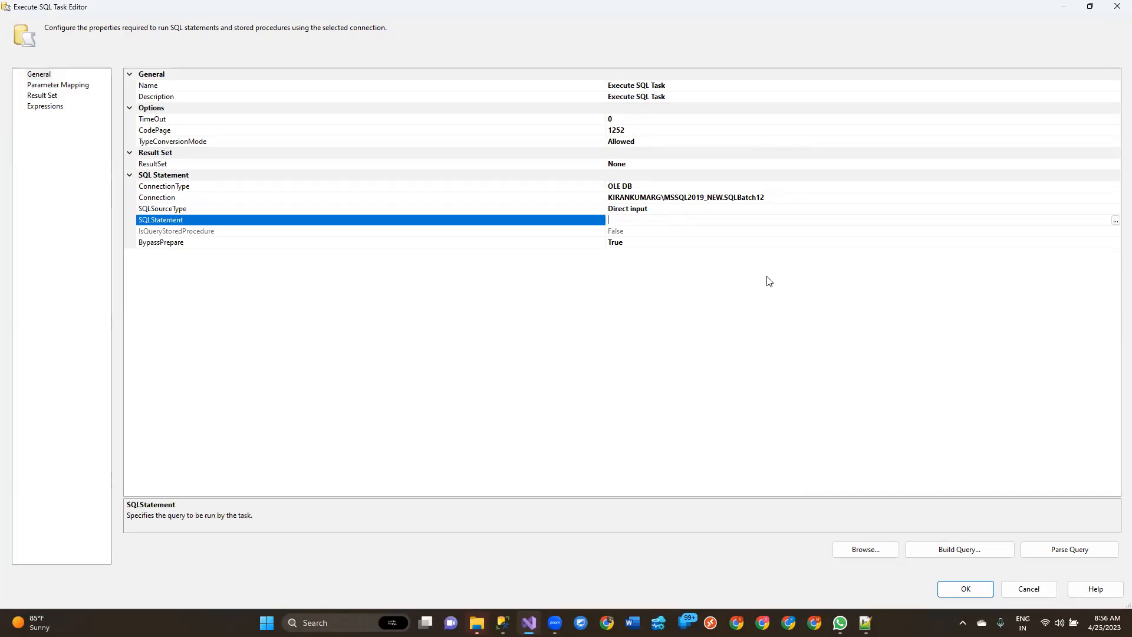
click(1115, 222)
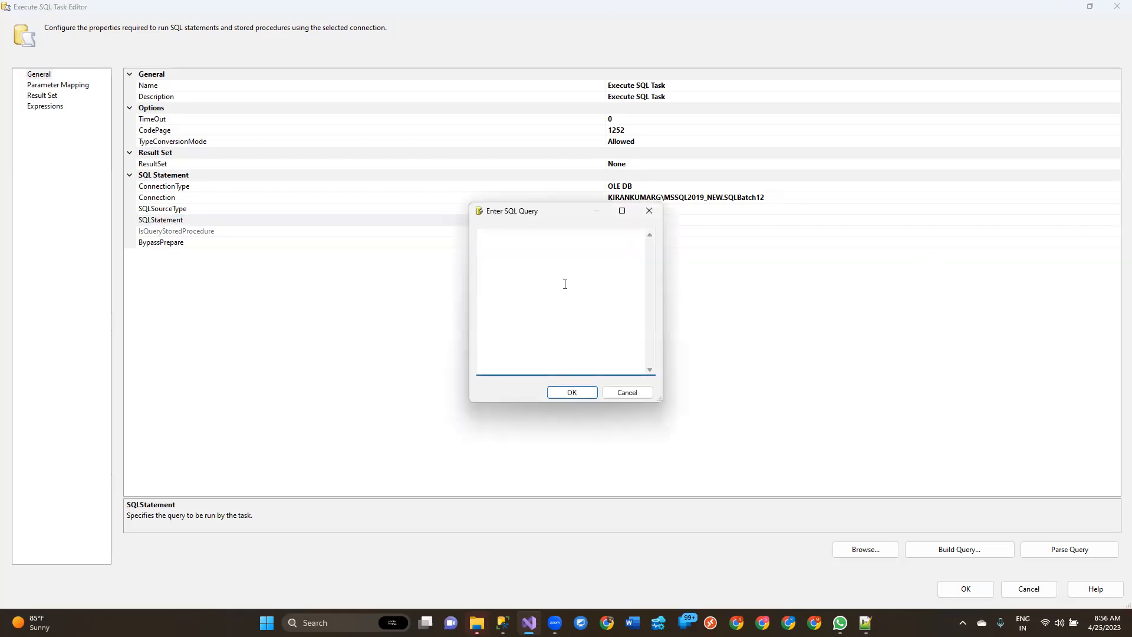
click(506, 622)
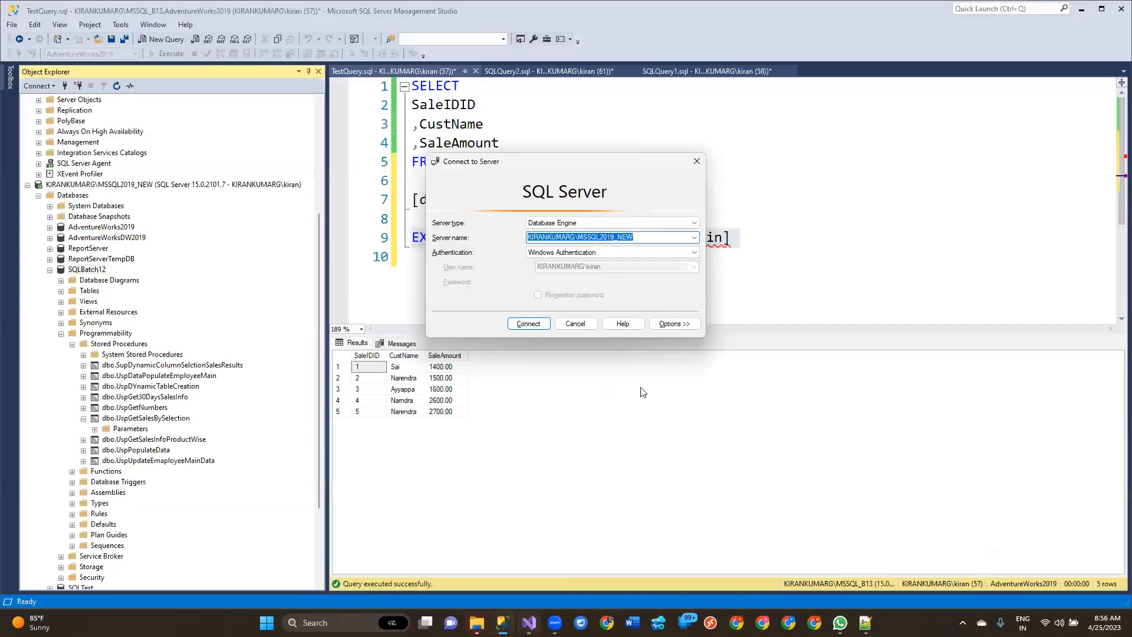
click(587, 325)
drag(821, 240, 360, 237)
key(ctrl+c)
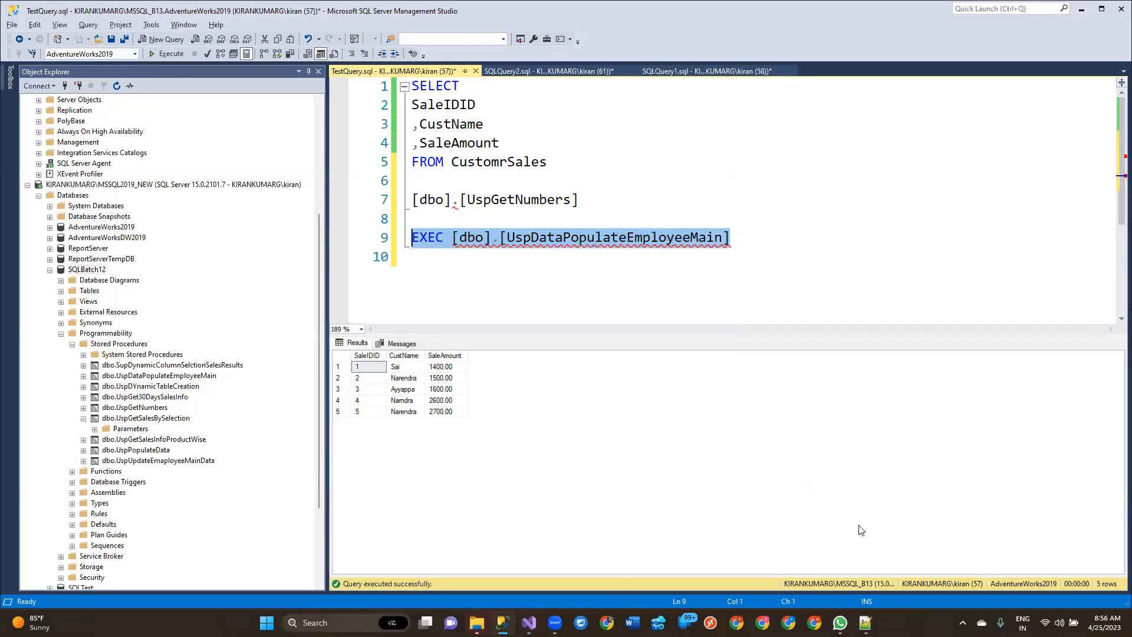
key(alt+Tab)
key(ctrl+v)
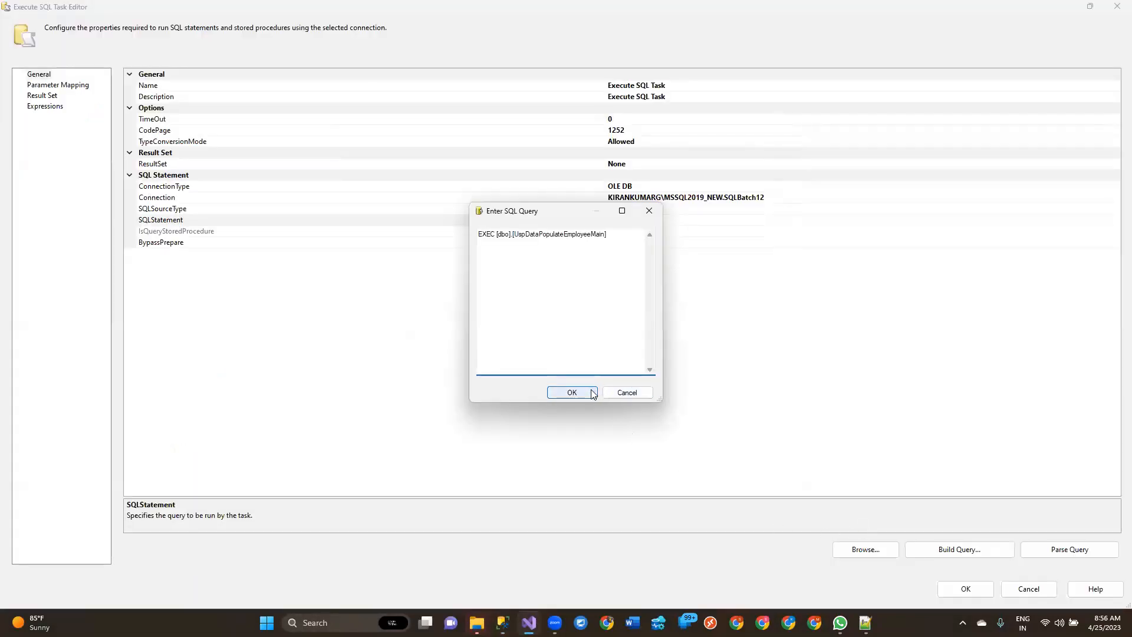
click(592, 392)
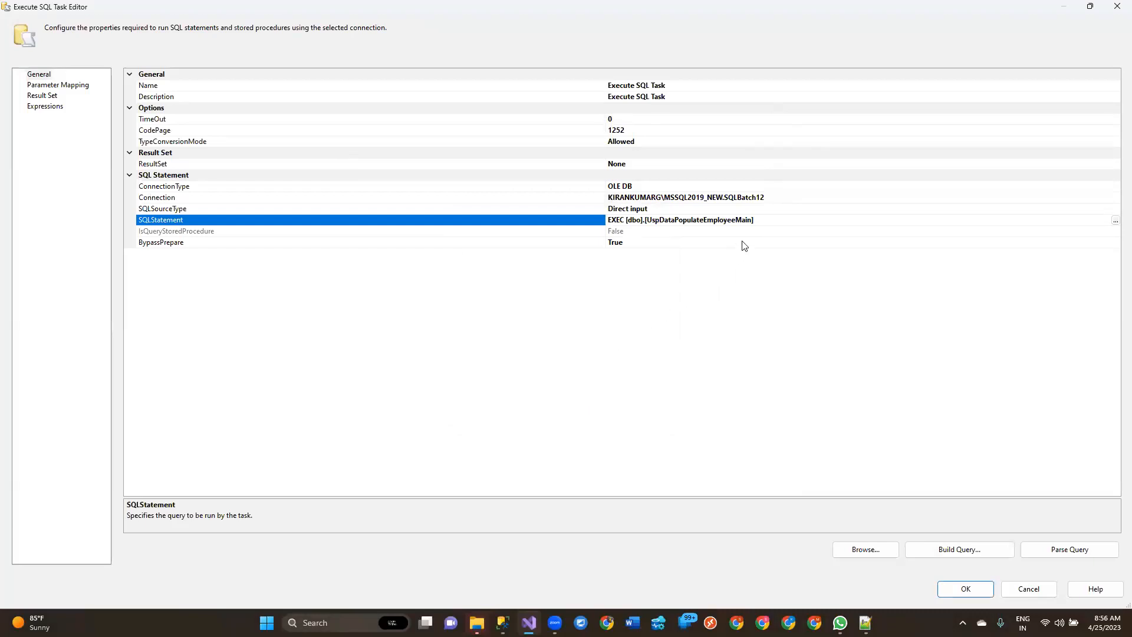
Step: Review the available ResultSet options and check the Result Set page while ResultSet is None
click(630, 164)
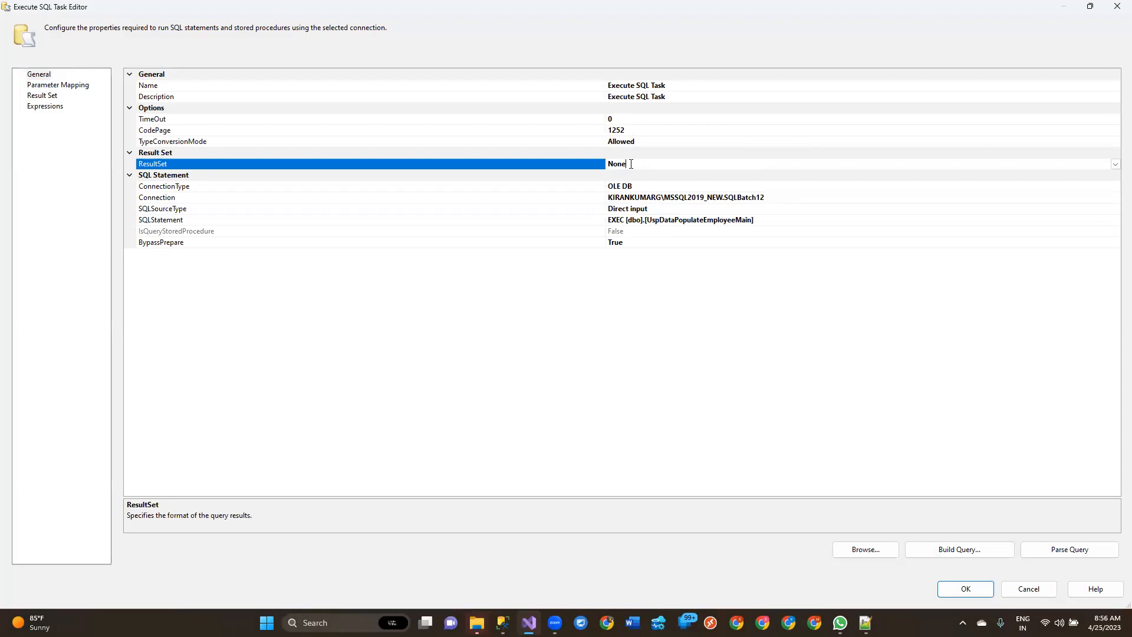
click(1115, 164)
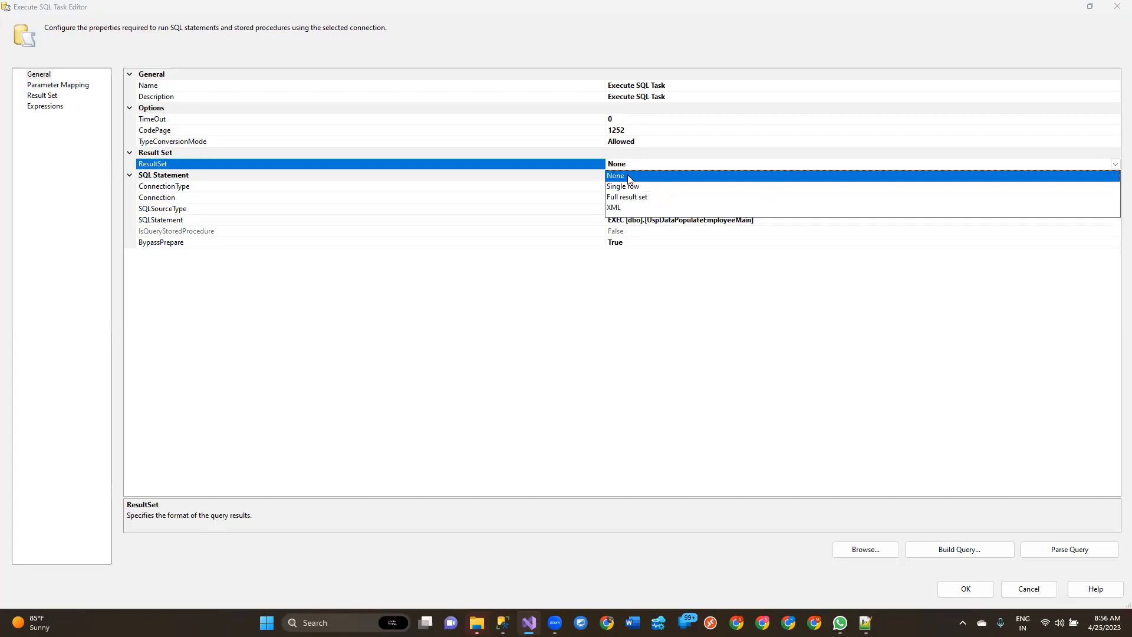
click(282, 346)
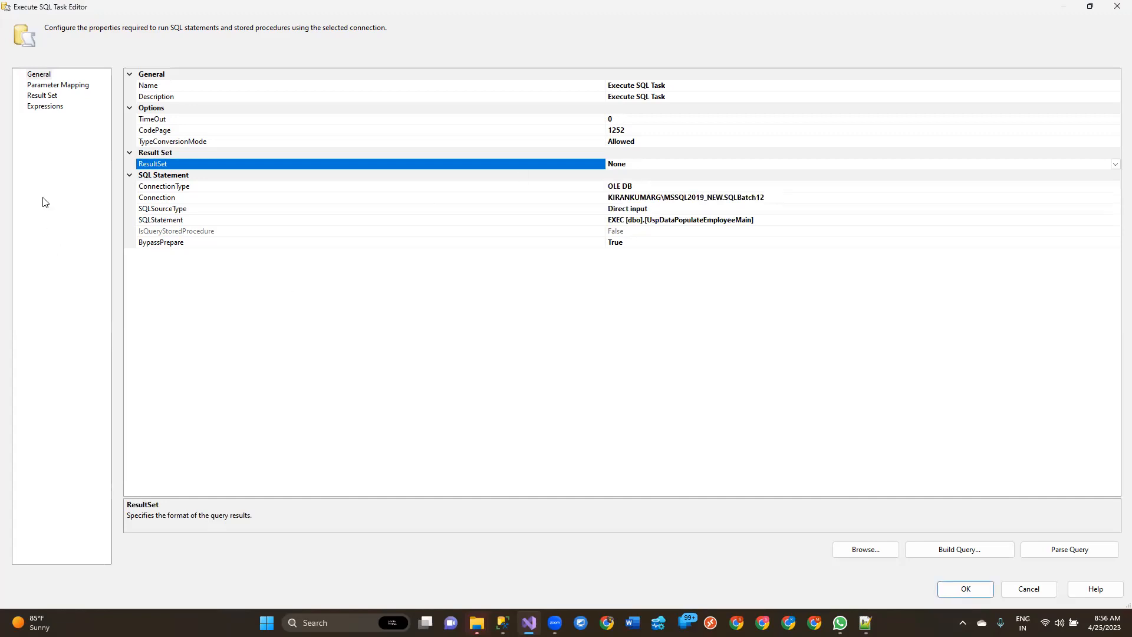
click(42, 96)
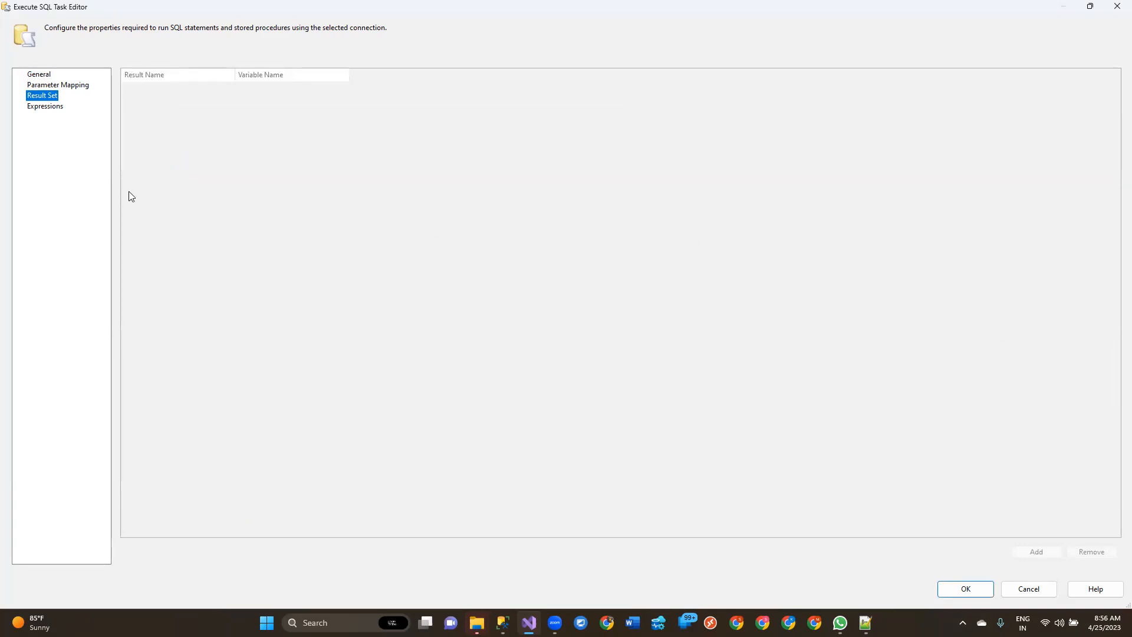
click(45, 75)
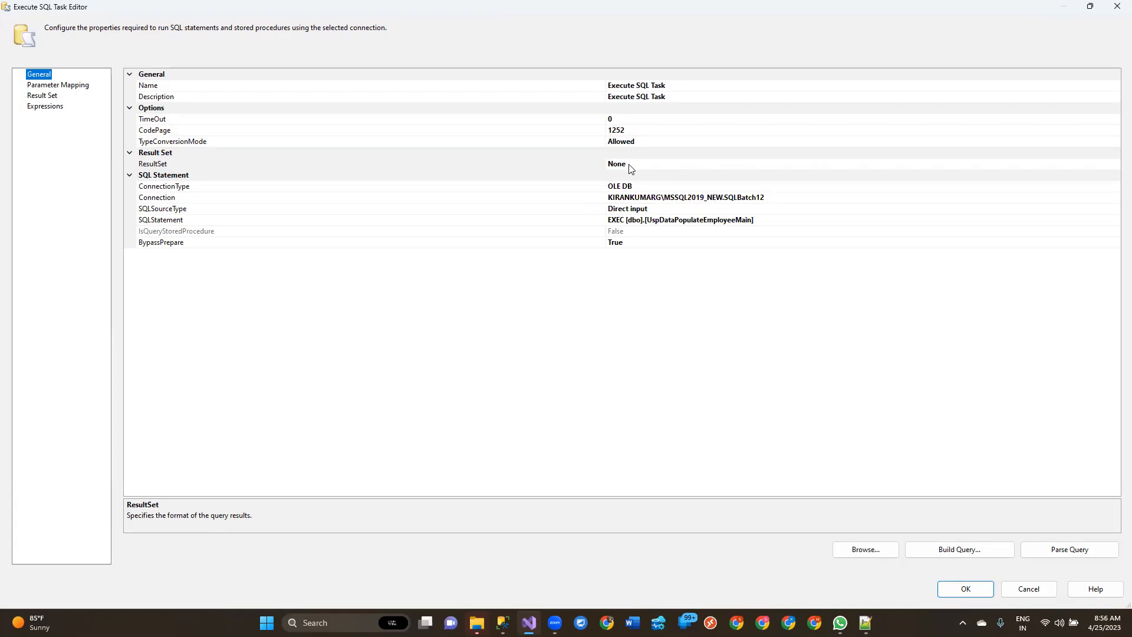
Step: Set the task's ResultSet to Full result set and view the Result Set and Parameter Mapping pages
click(630, 164)
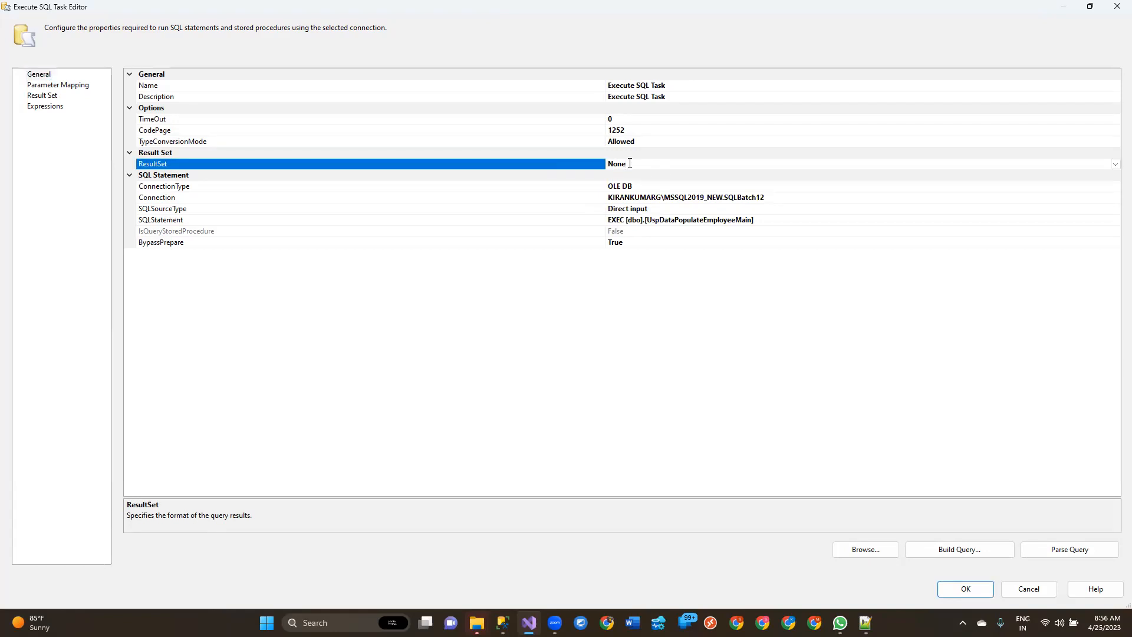
click(1115, 164)
click(1115, 163)
click(637, 199)
click(47, 97)
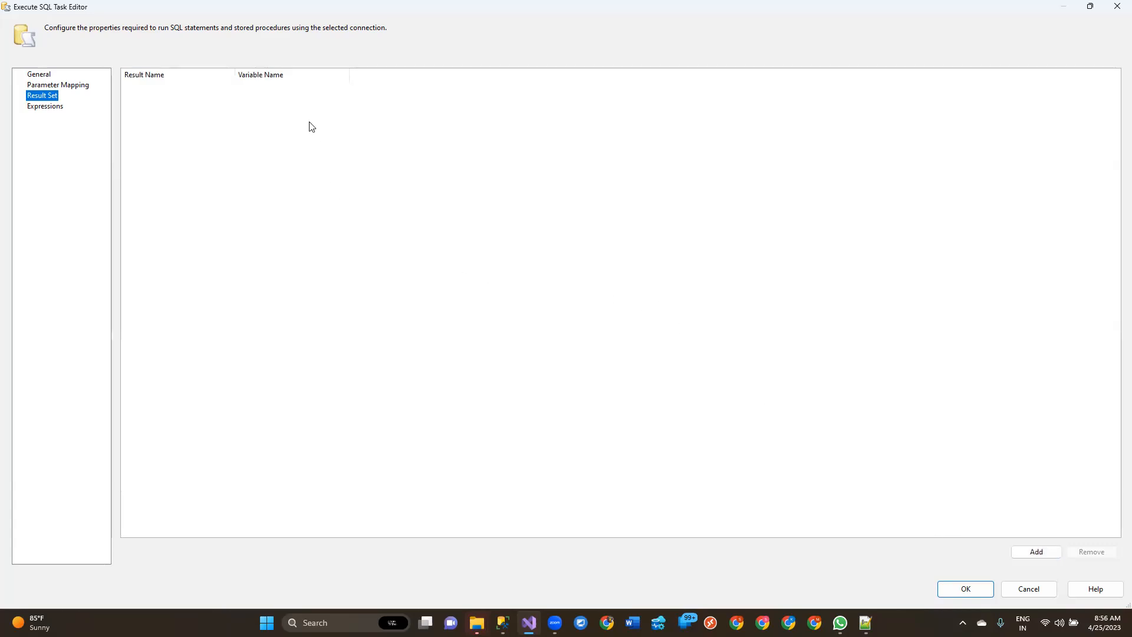
click(153, 95)
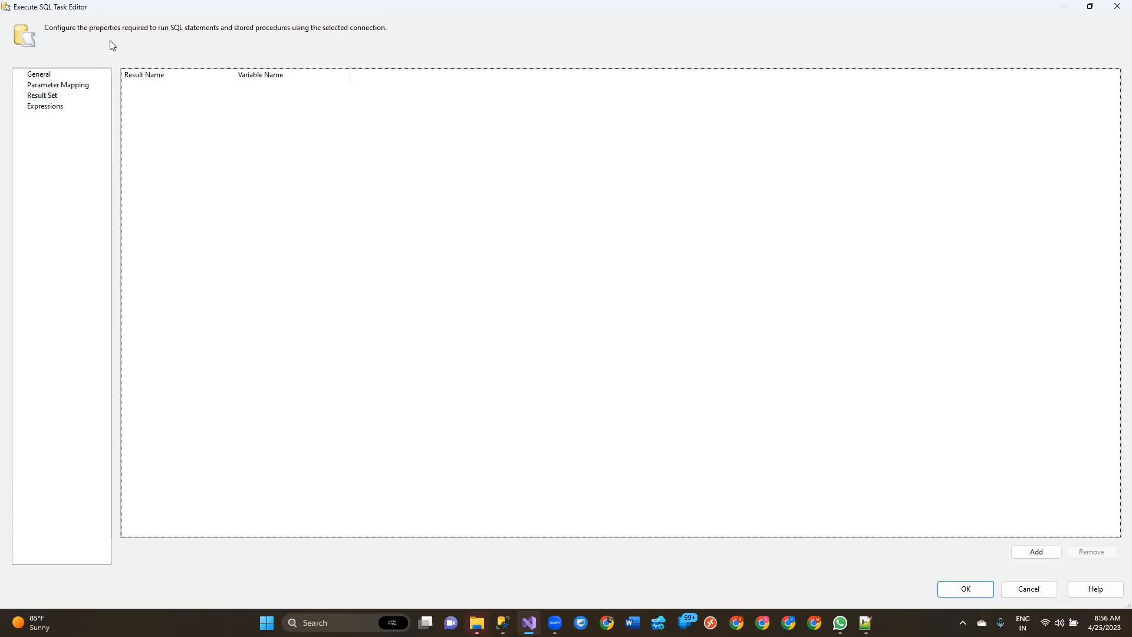
click(60, 85)
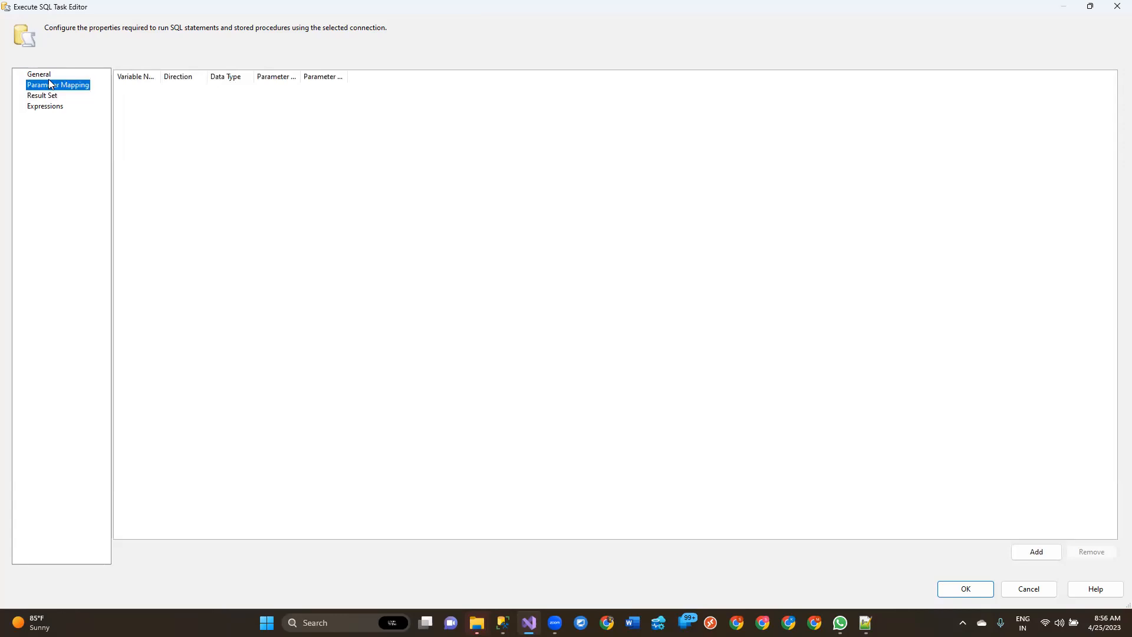
Step: Set the Execute SQL Task's ResultSet back to None on the General page and accept the task settings
click(41, 75)
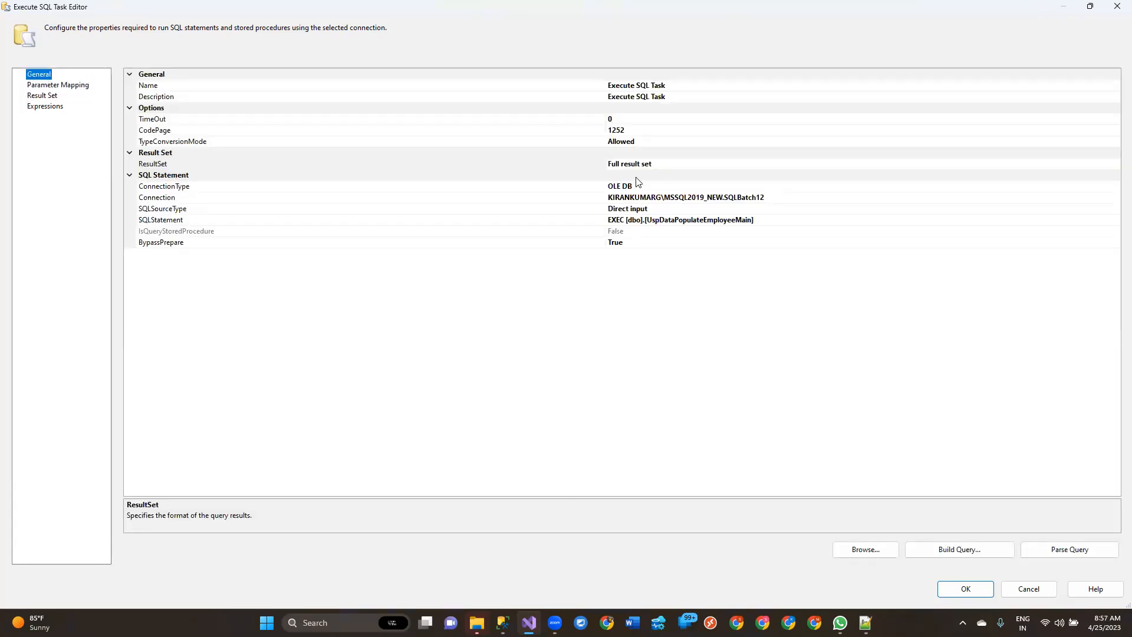
click(672, 165)
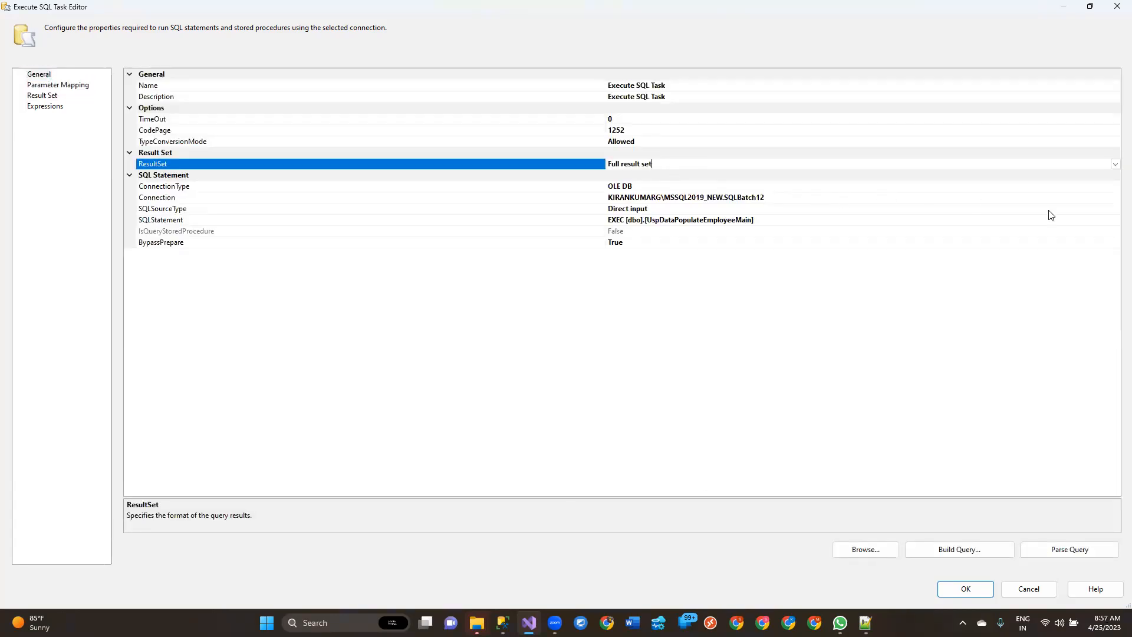
click(1115, 165)
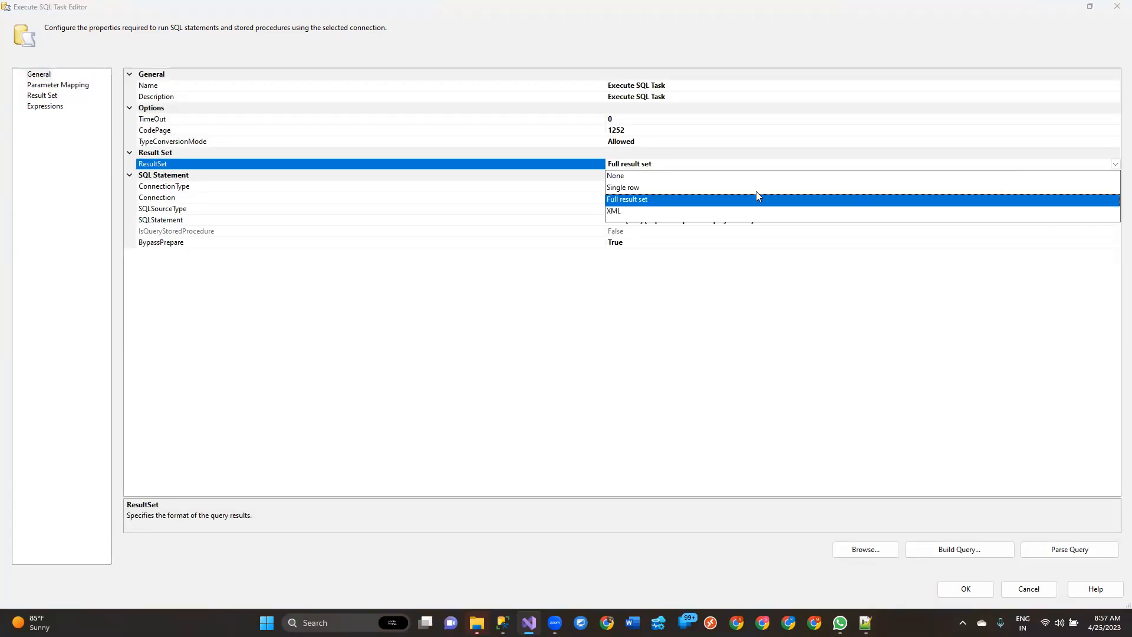
click(639, 176)
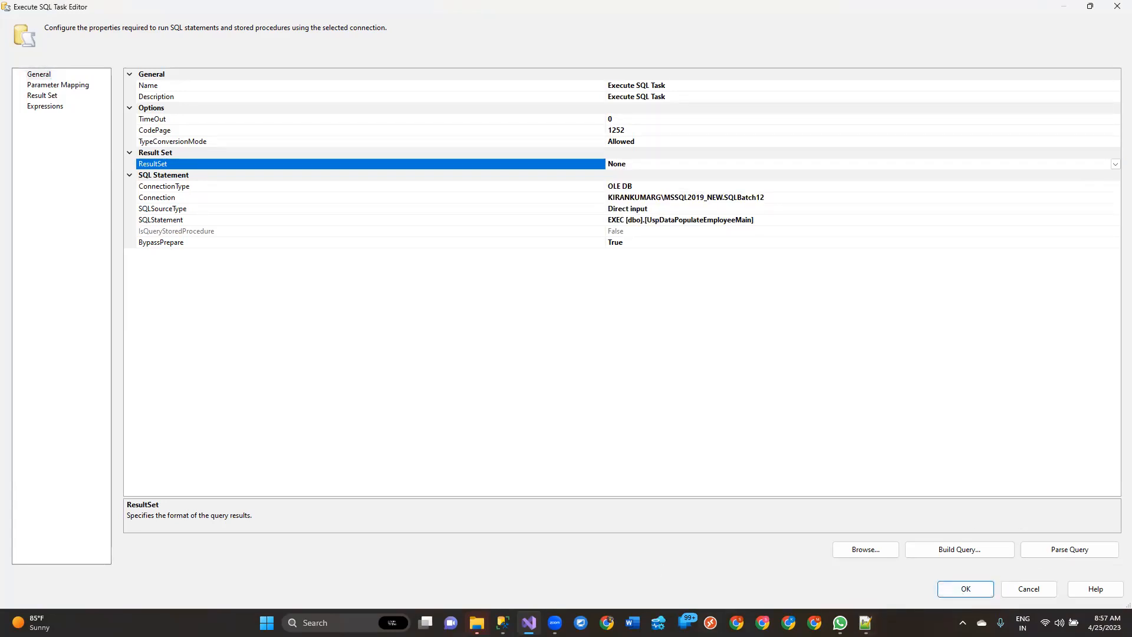
click(966, 589)
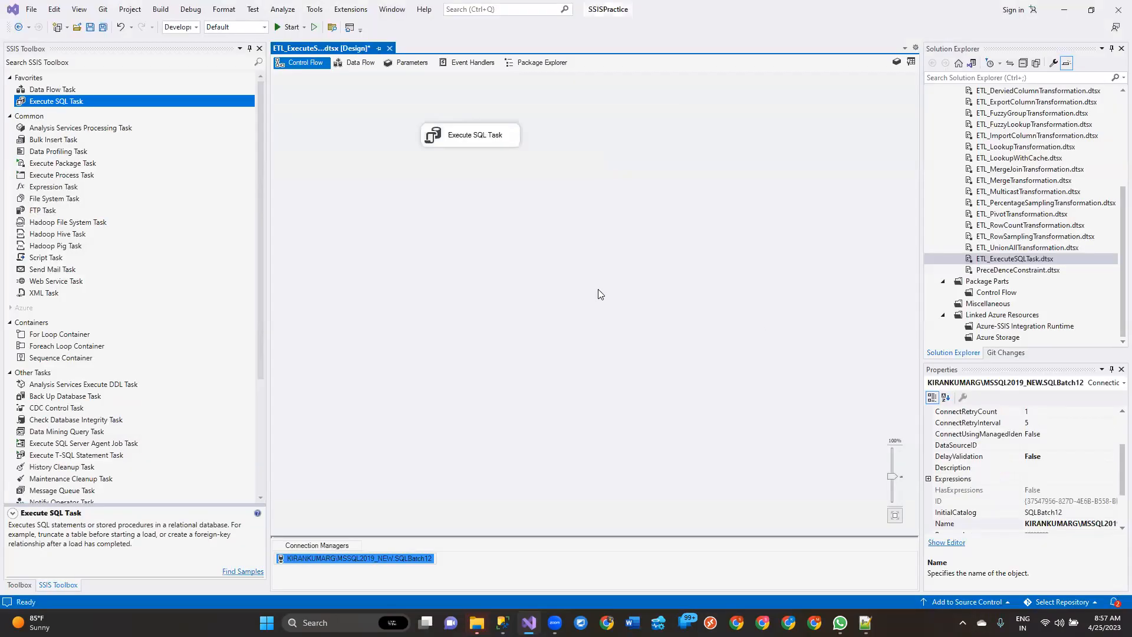
Step: Save the package and execute ETL_ExecuteSQLTask.dtsx
key(ctrl+s)
right_click(1005, 260)
click(973, 306)
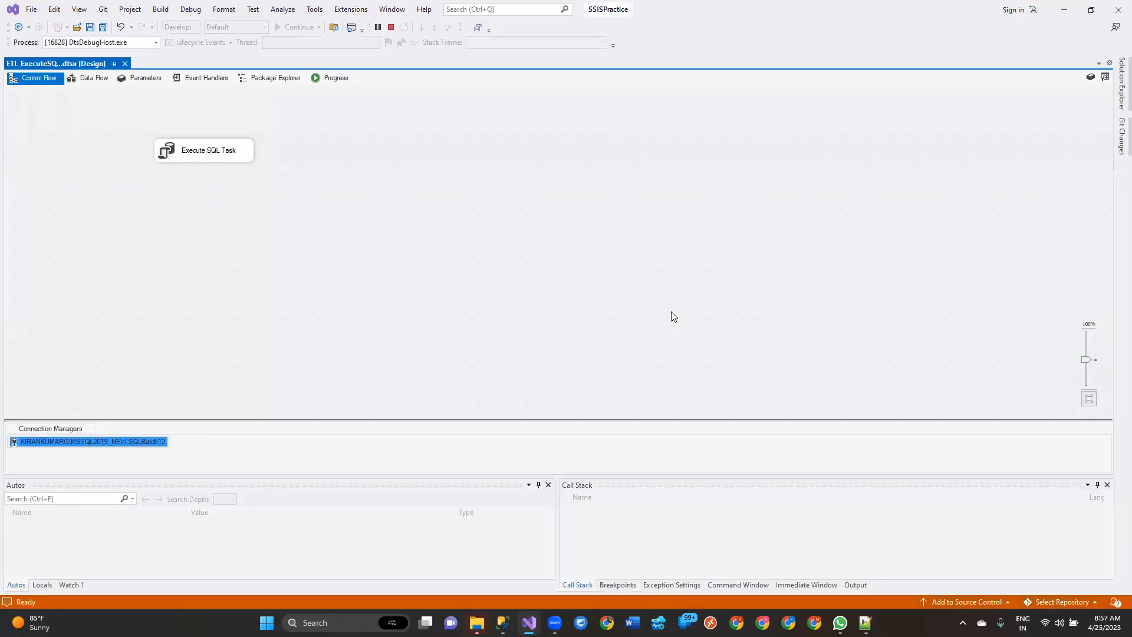
Step: Monitor the running Execute SQL Task and examine the stored procedure's entry in the execution progress log
click(224, 150)
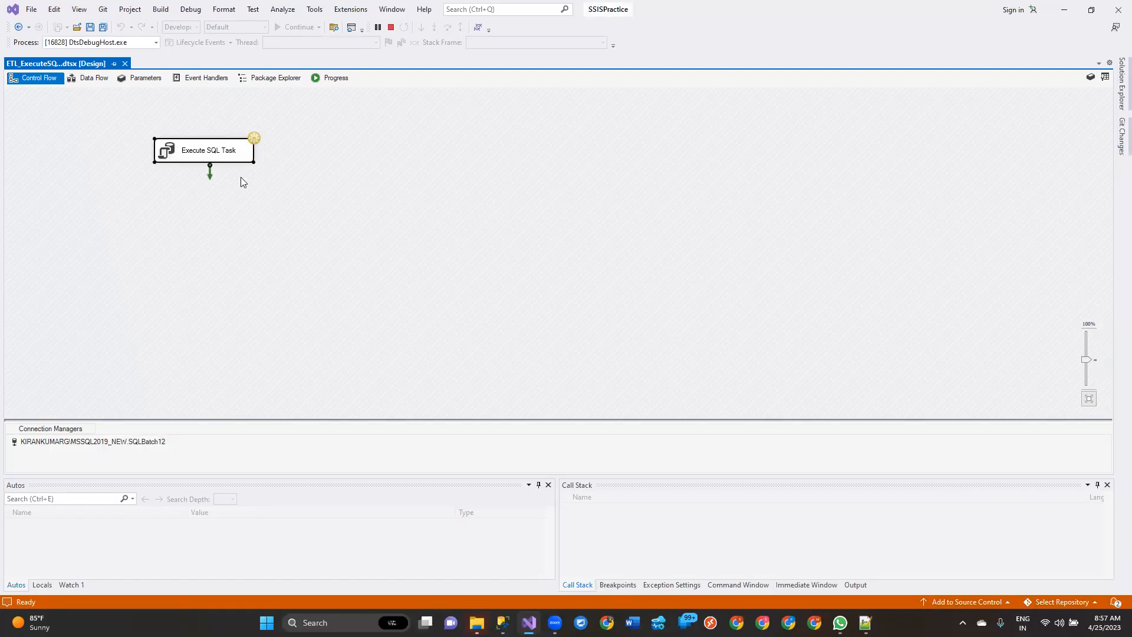
click(322, 78)
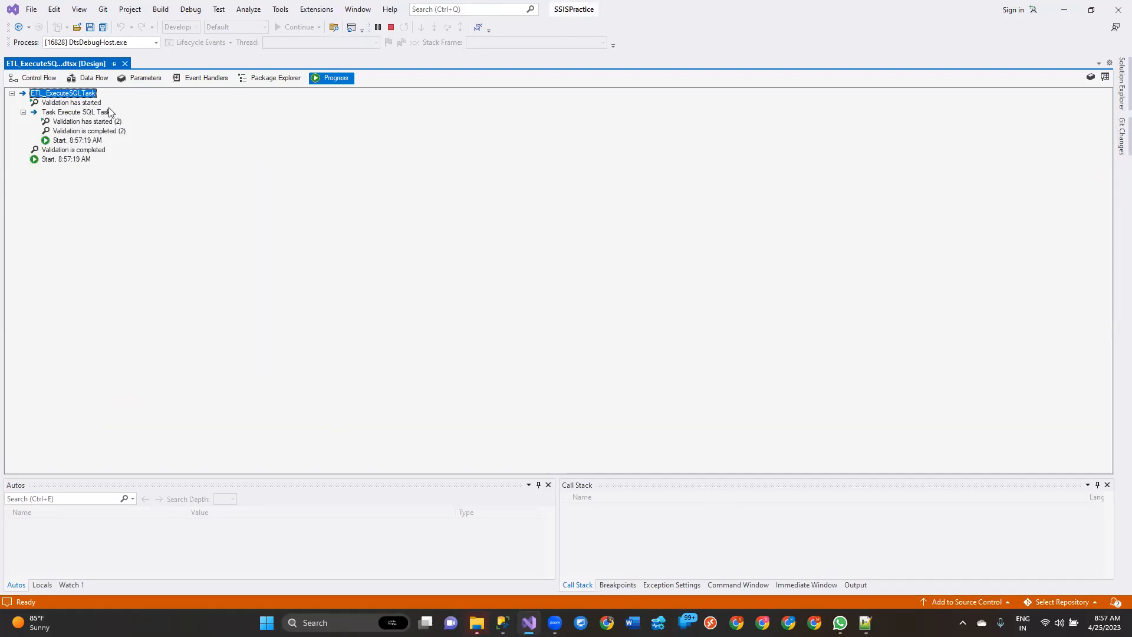
click(27, 78)
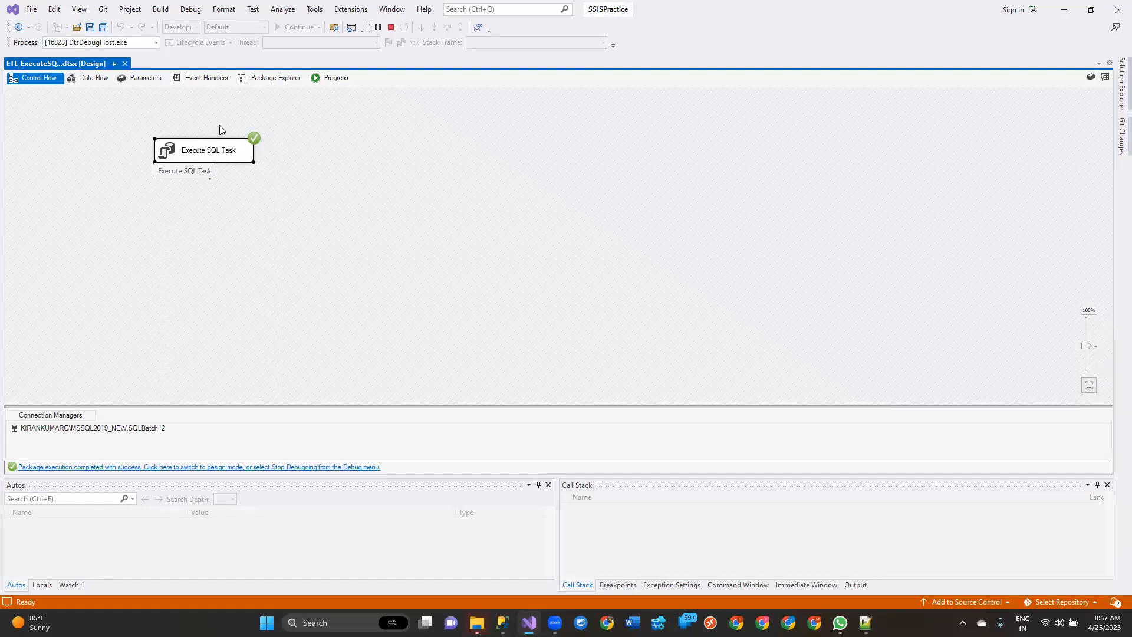
click(331, 79)
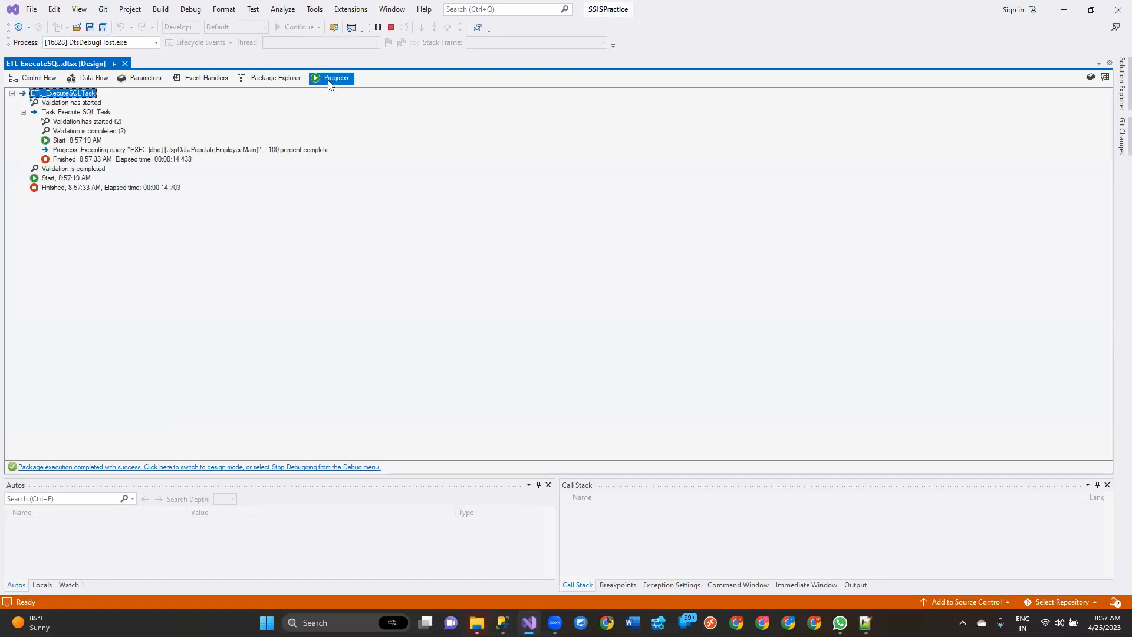
click(238, 152)
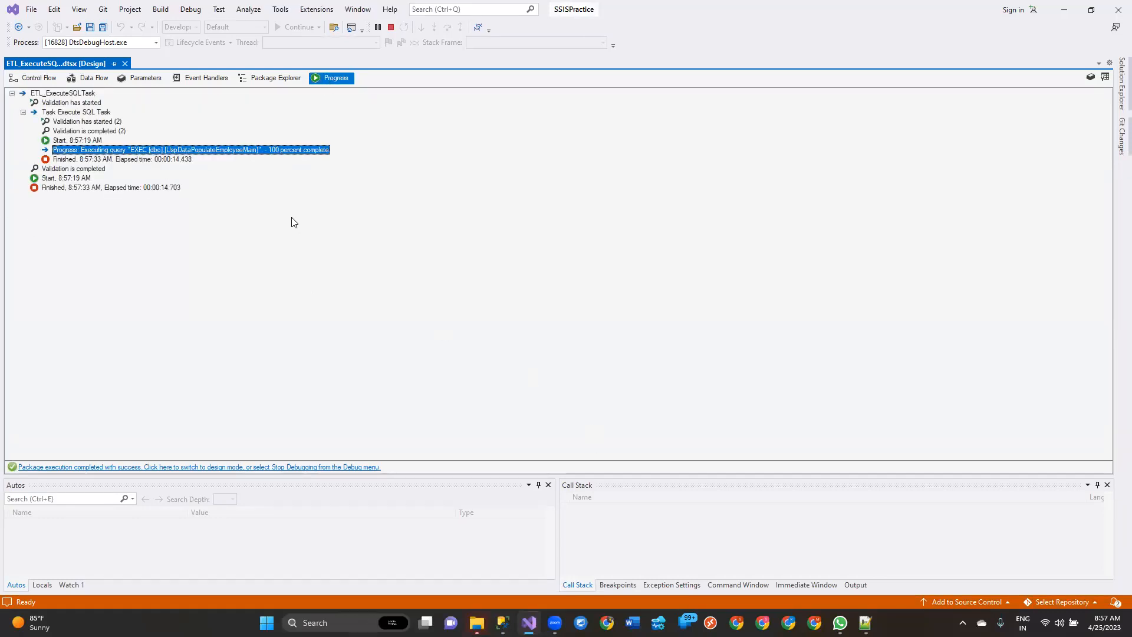
Step: Stop debugging, return to the package's control flow and save the package
click(391, 27)
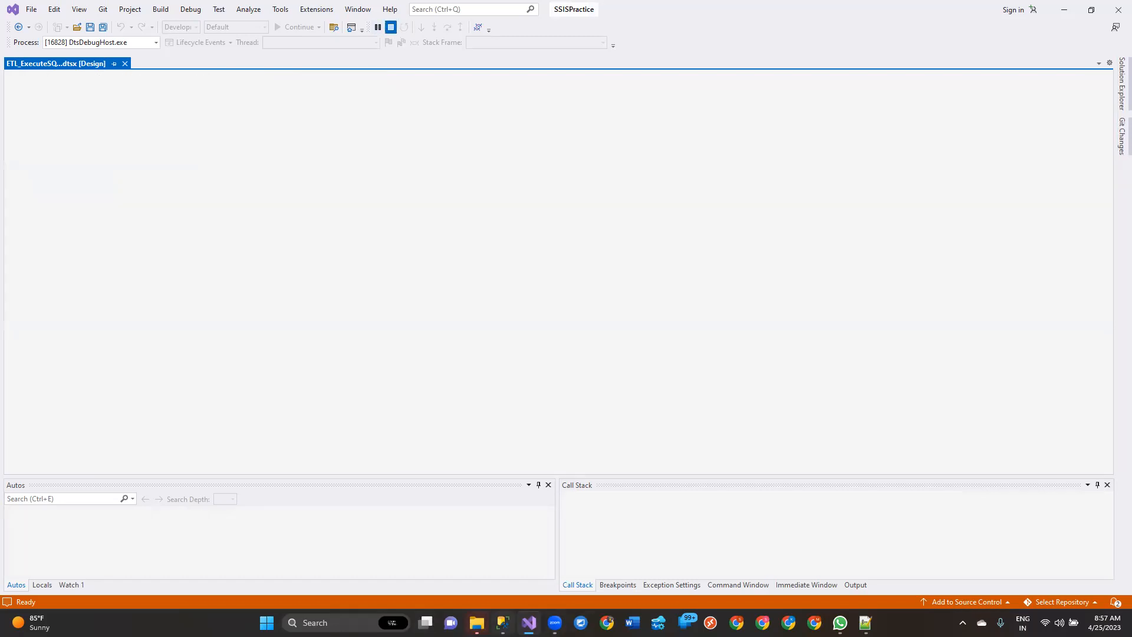
click(308, 64)
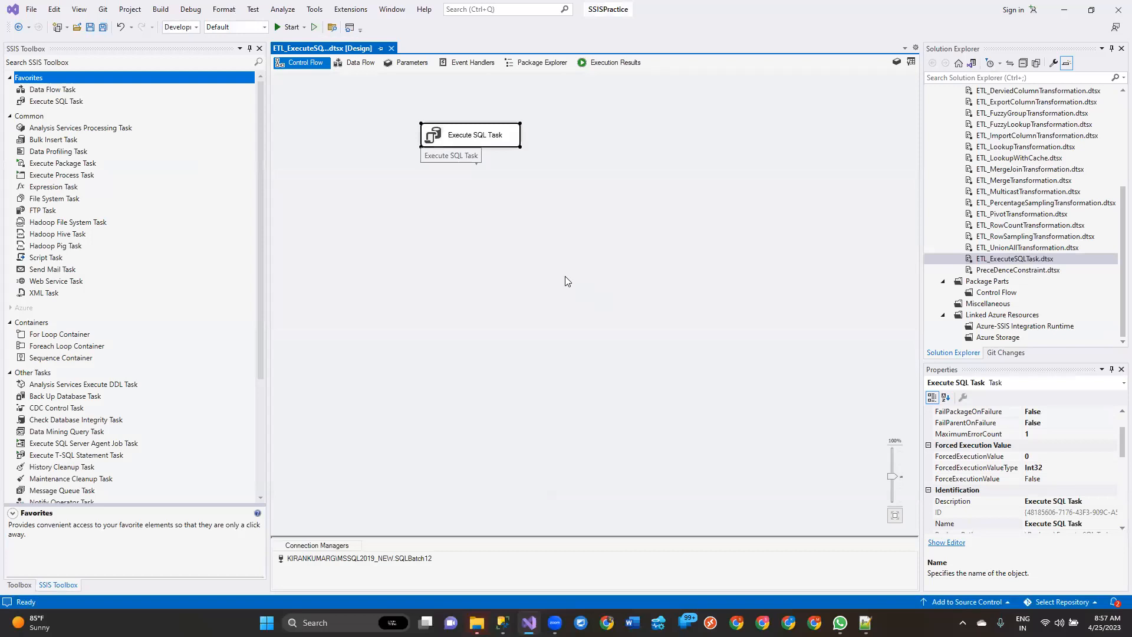
click(507, 259)
key(ctrl+s)
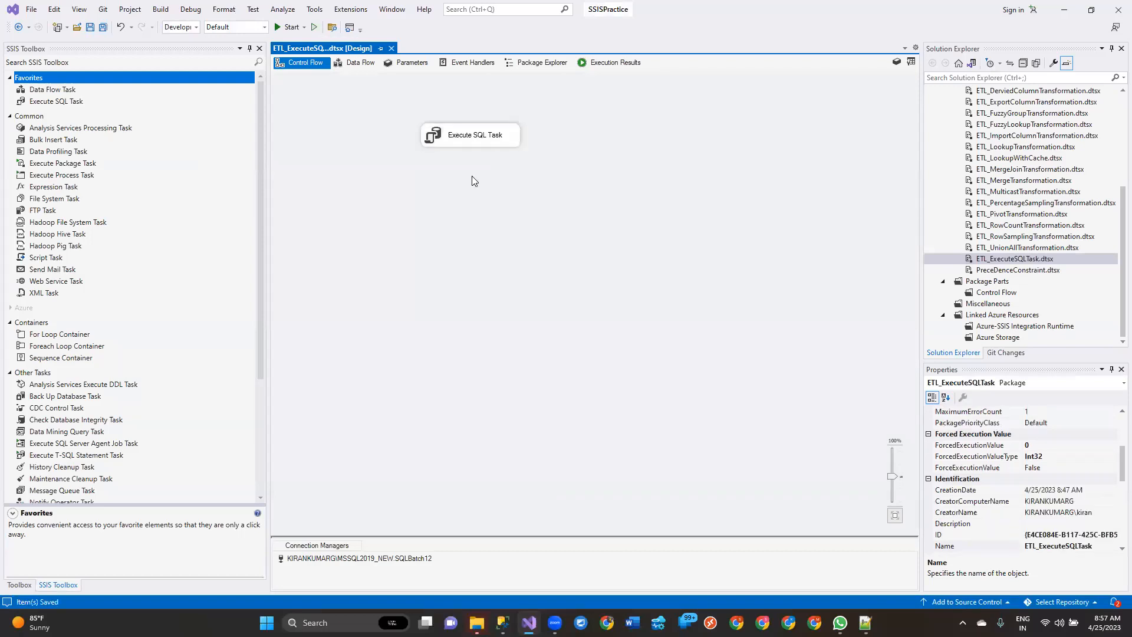
Step: Disable the existing Execute SQL Task, save, and add a second Execute SQL Task to the control flow
right_click(482, 133)
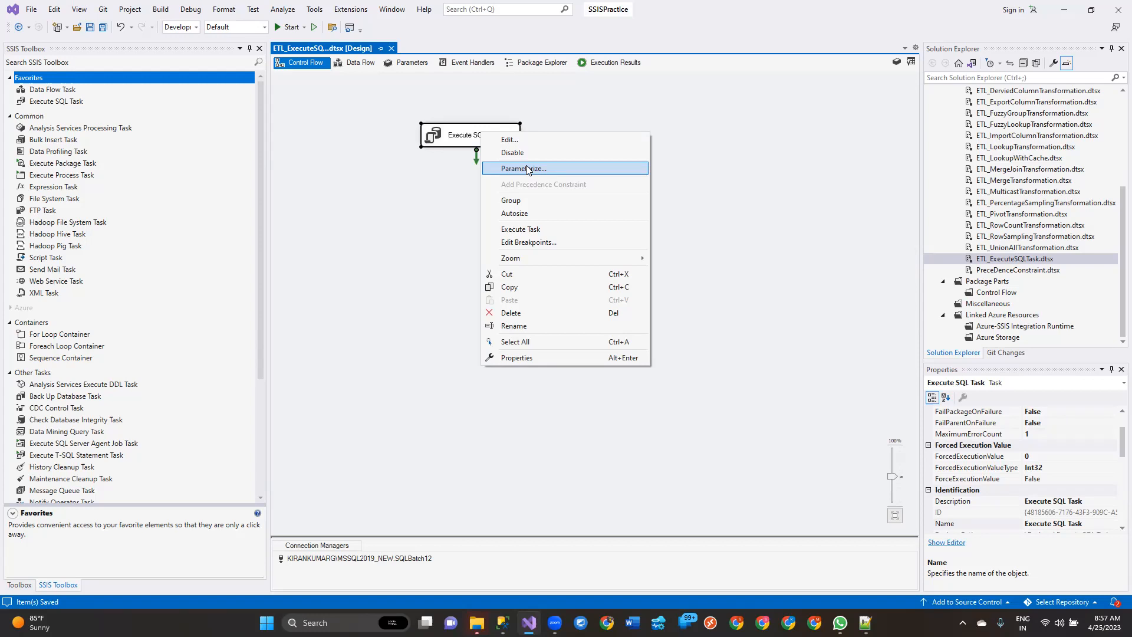
click(522, 172)
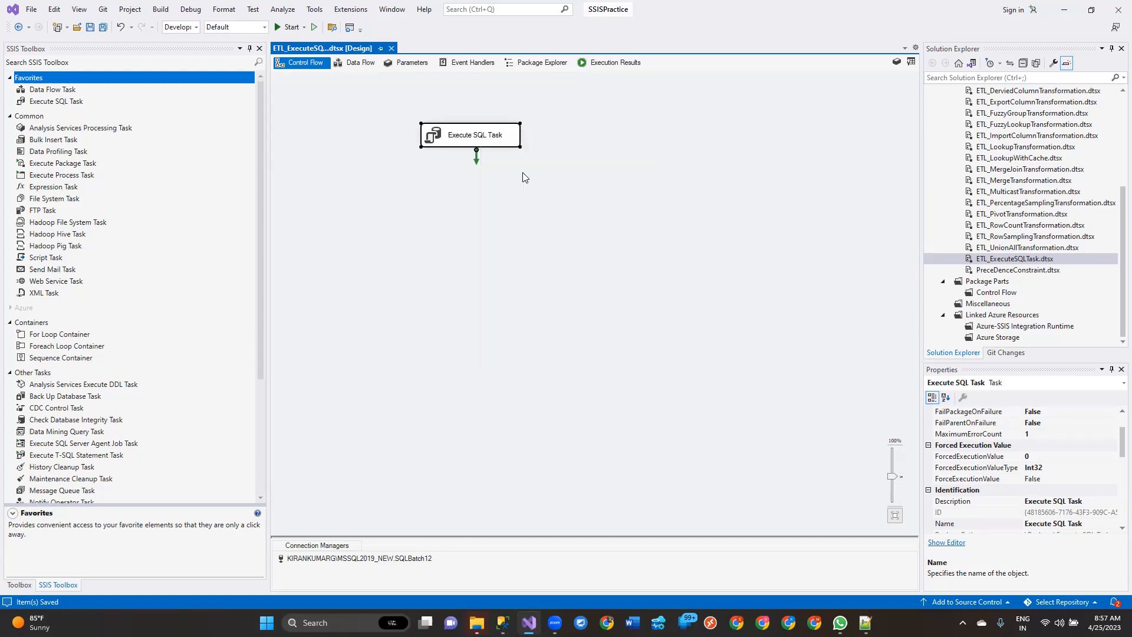
click(504, 323)
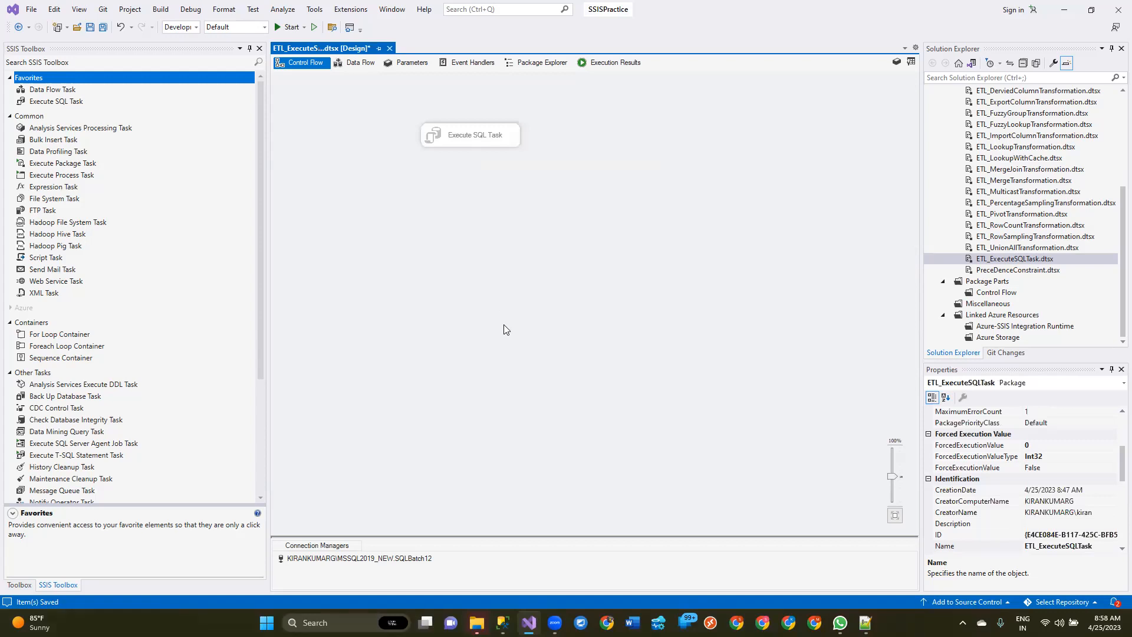
key(ctrl+s)
click(50, 100)
drag(50, 100, 567, 185)
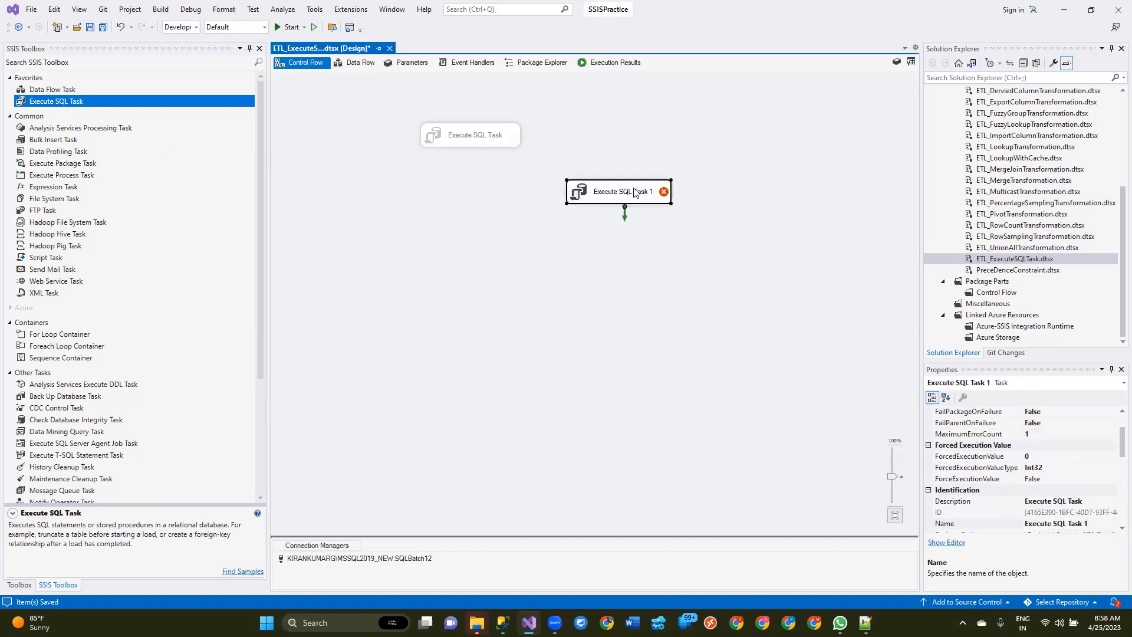
Step: Switch to SQL Server Management Studio and start a SELECT query from Sales.SalesOrderHeader below the EXEC line in TestQuery.sql
click(503, 623)
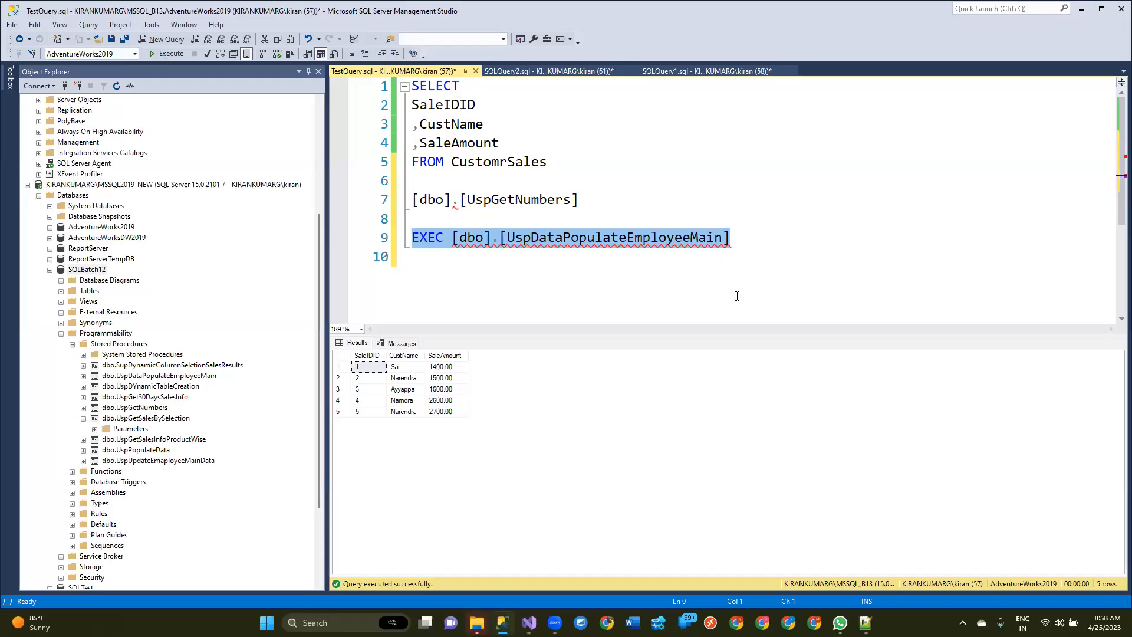
click(786, 277)
key(Return)
key(Return)
text(SELECT)
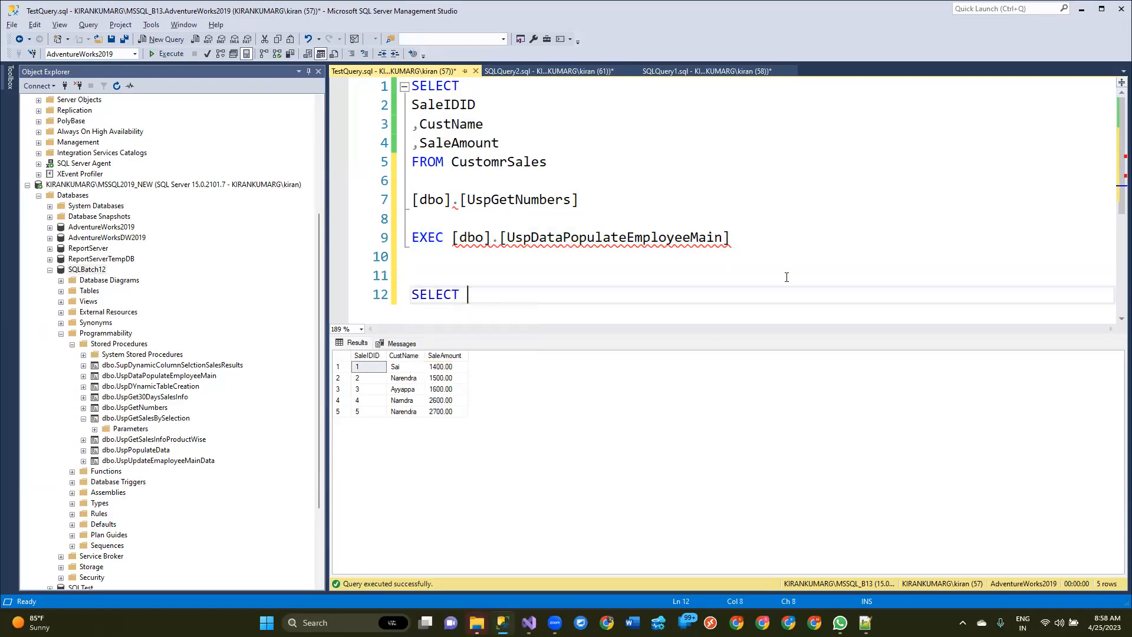
key(Return)
text(FROM )
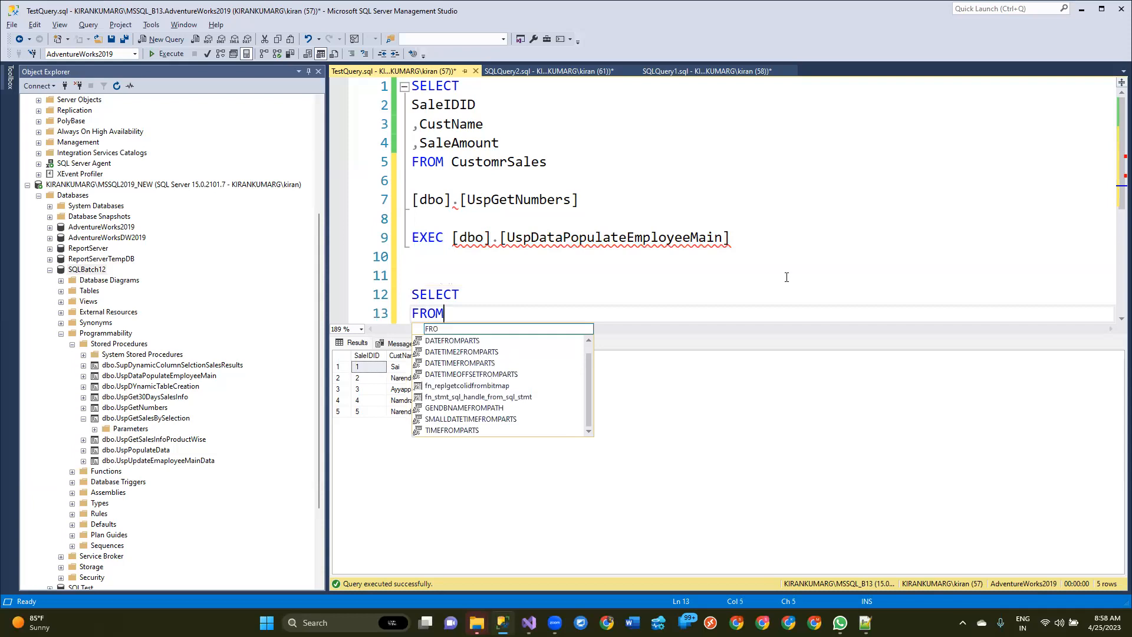
text(Sales)
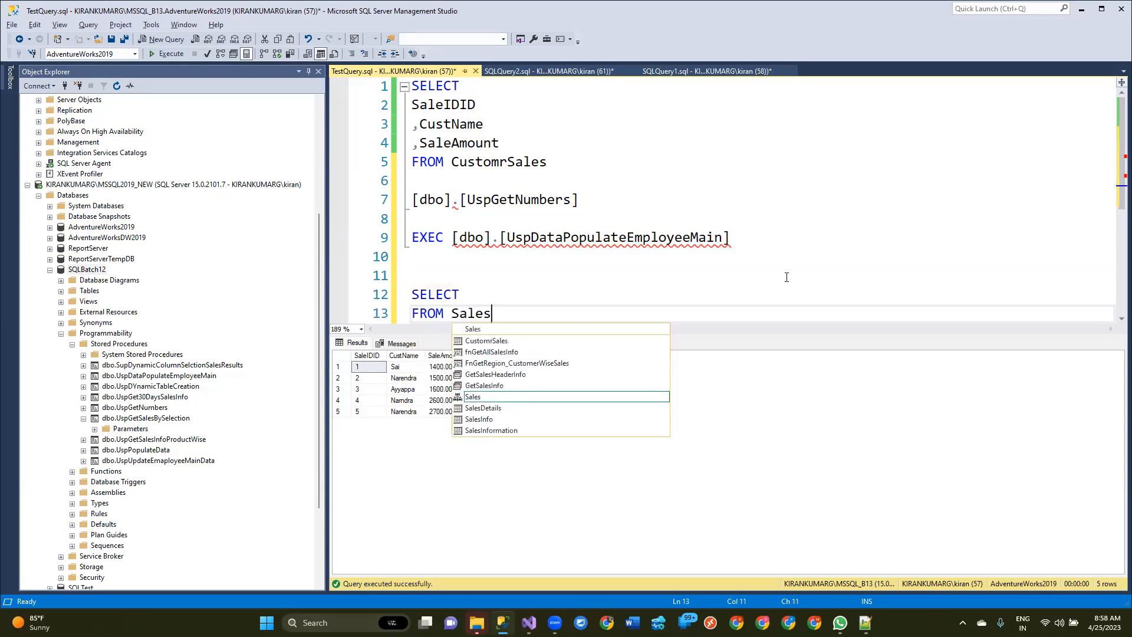
key(Up)
key(Down)
key(Return)
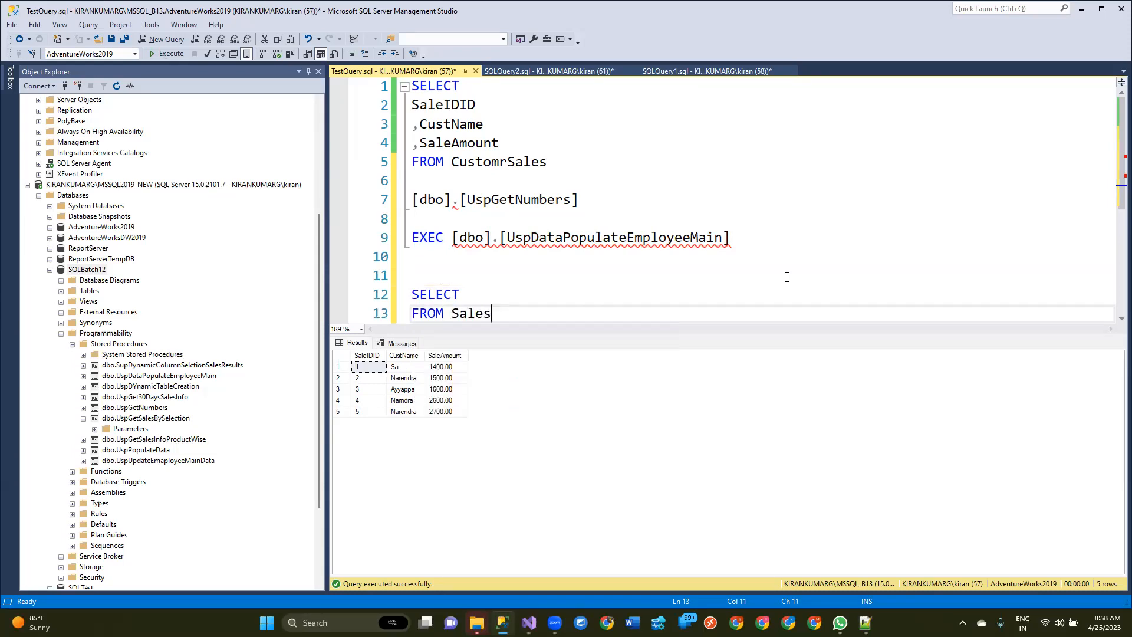
text(.Sales)
key(Down)
key(Return)
Step: Add MAX(TotalDue) to the SELECT clause of the Sales.SalesOrderHeader query
key(Up)
text(MAX())
key(Left)
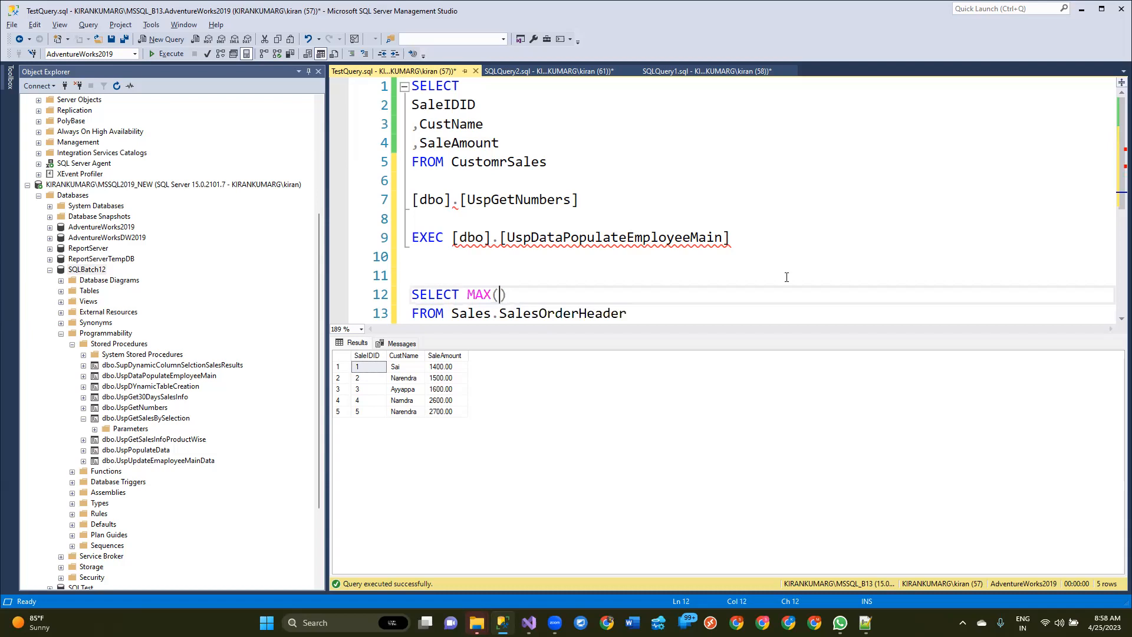
text(Sales)
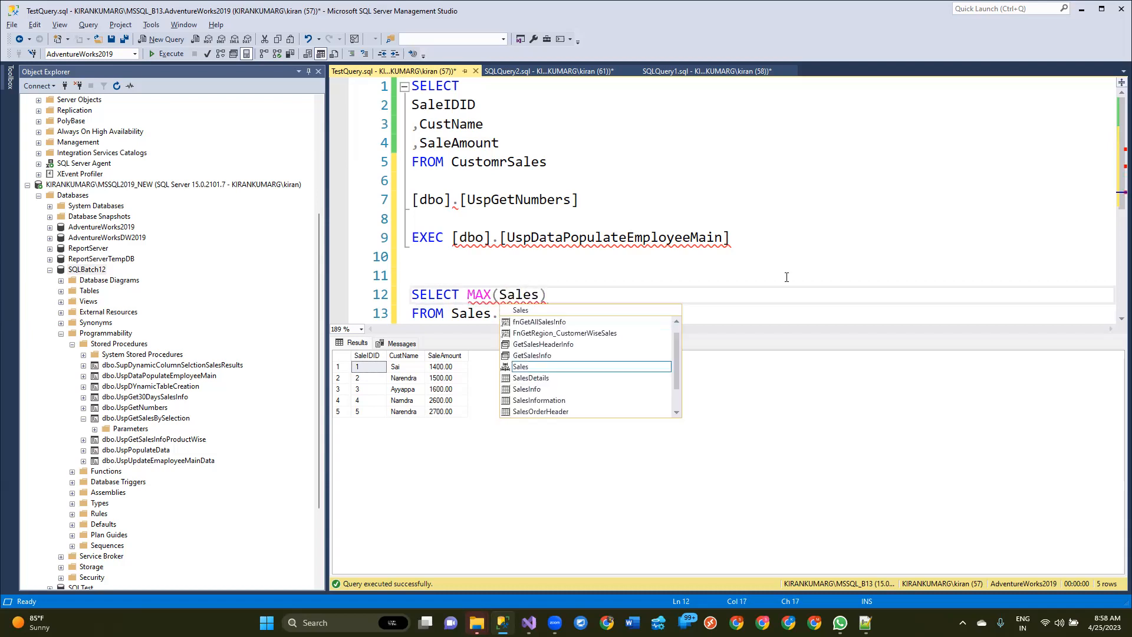
key(Down)
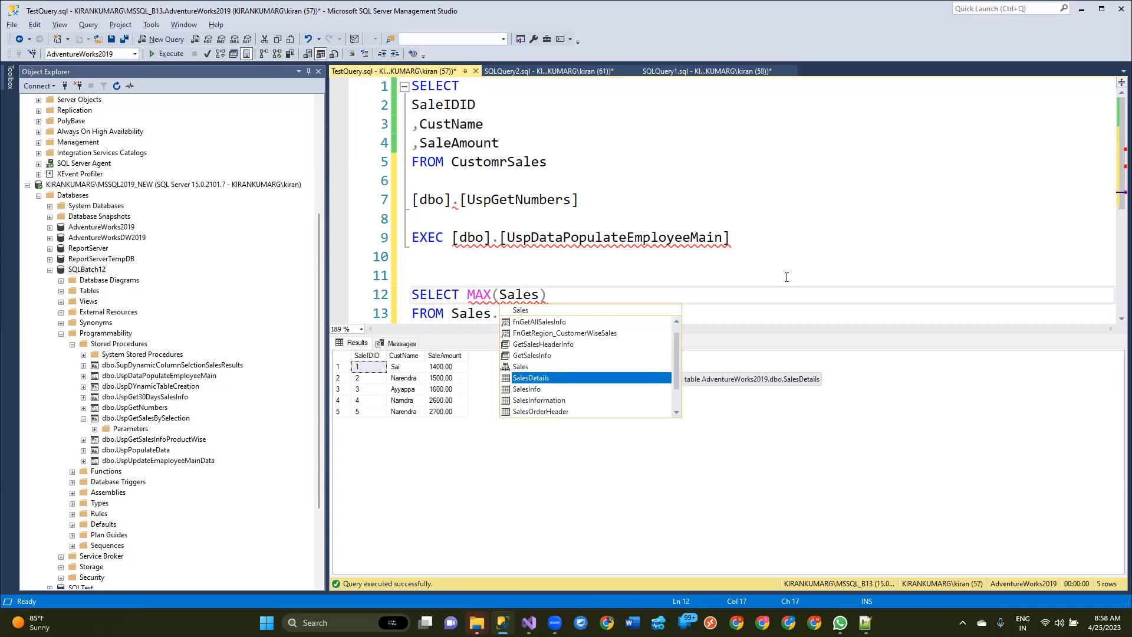
key(BackSpace)
key(BackSpace)
key(BackSpace)
key(BackSpace)
key(BackSpace)
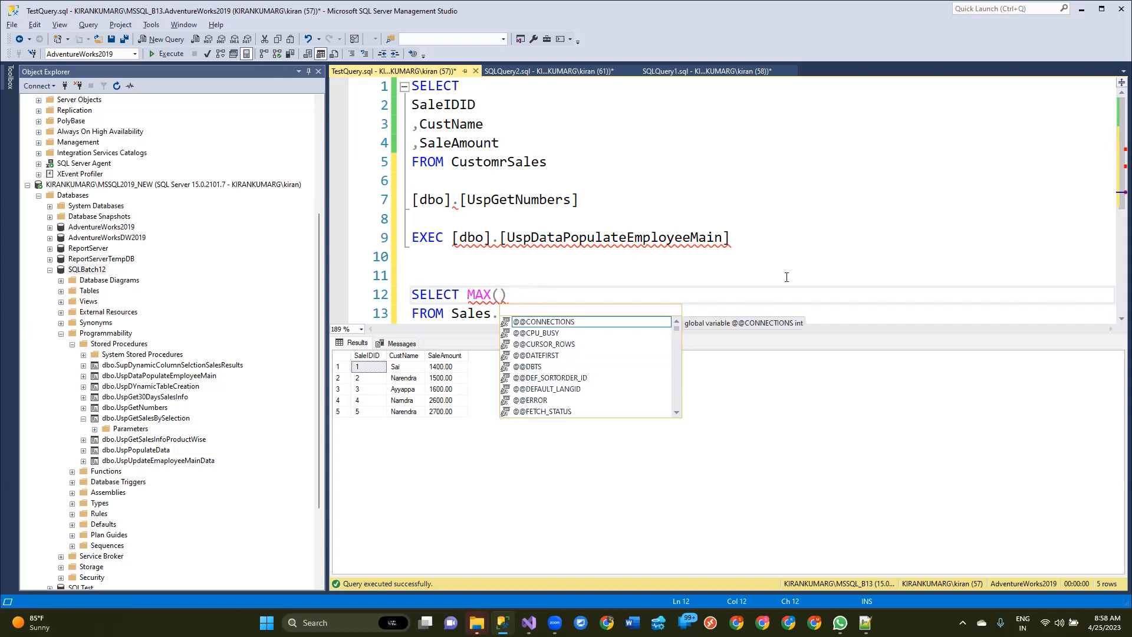
text(TotalDue)
Step: Alias the MAX(TotalDue) column as MaxSale and run only the new Sales.SalesOrderHeader query
key(End)
text(As)
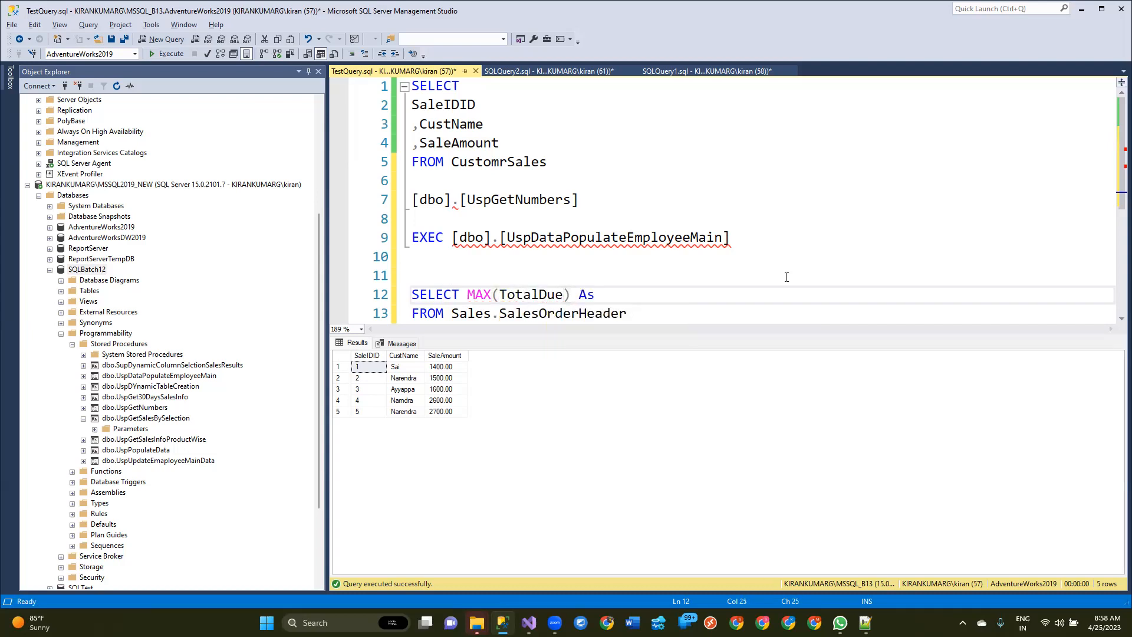
key(BackSpace)
key(BackSpace)
text(MaxSale)
drag(649, 314, 411, 294)
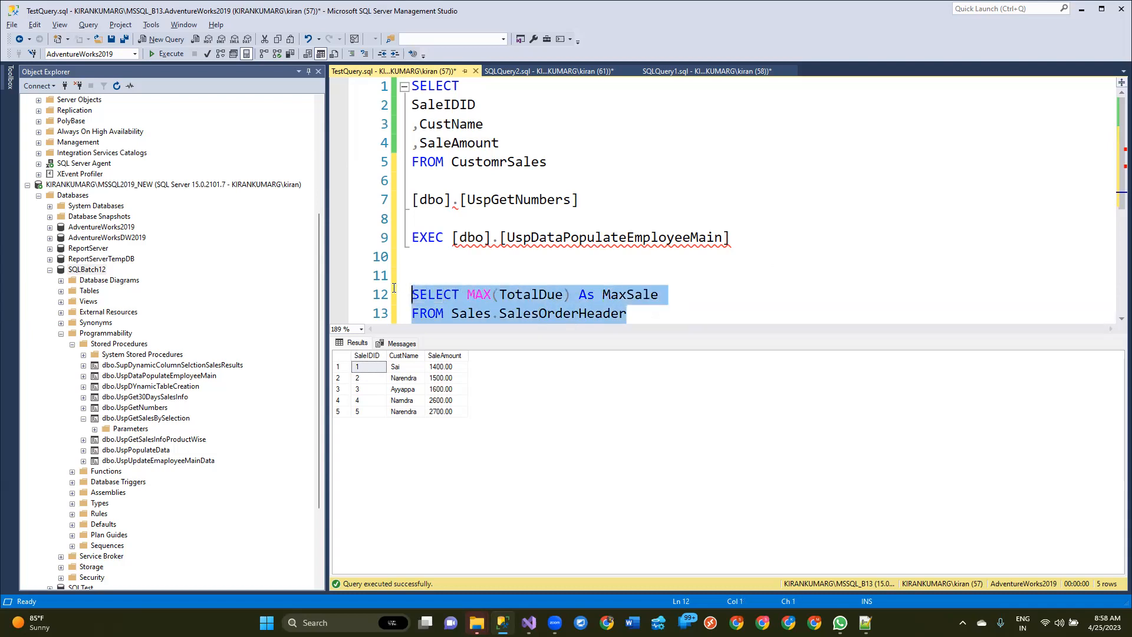
key(F5)
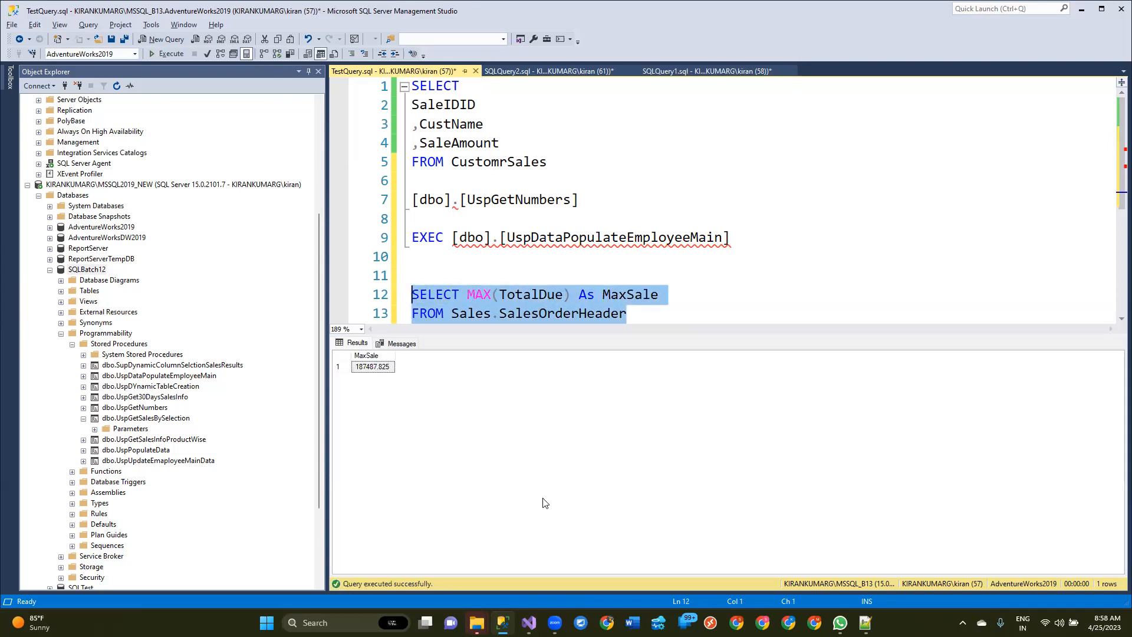
Step: Wrap the aggregate in a conversion to integer so it reads CONVERT(INT,MAX(TotalDue)) As MaxSale
click(468, 297)
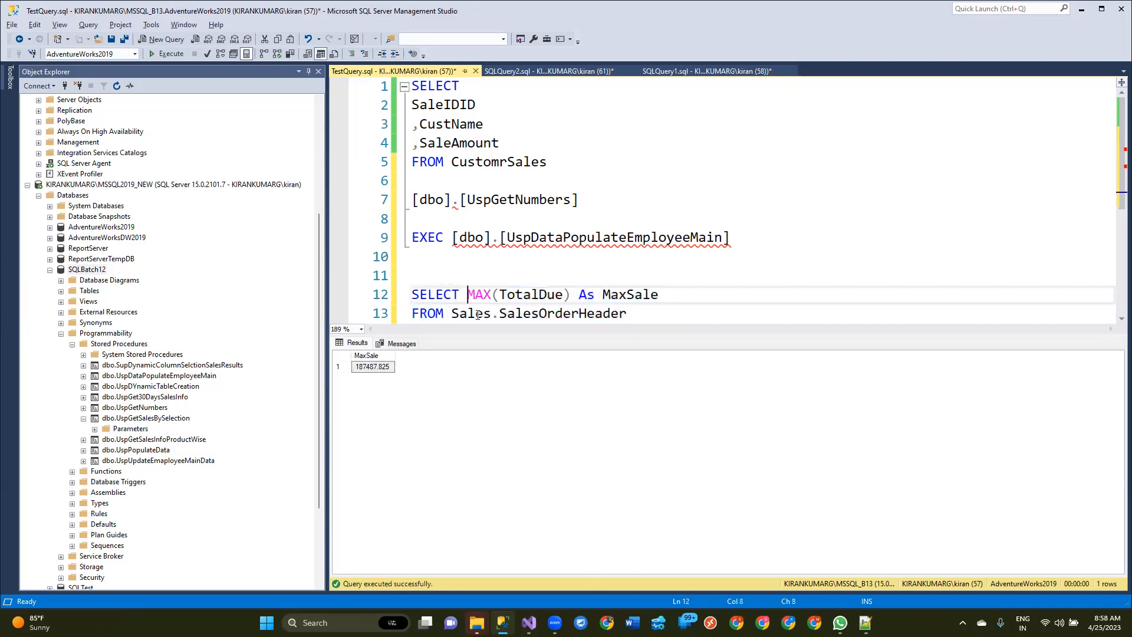
text(CONVERT)
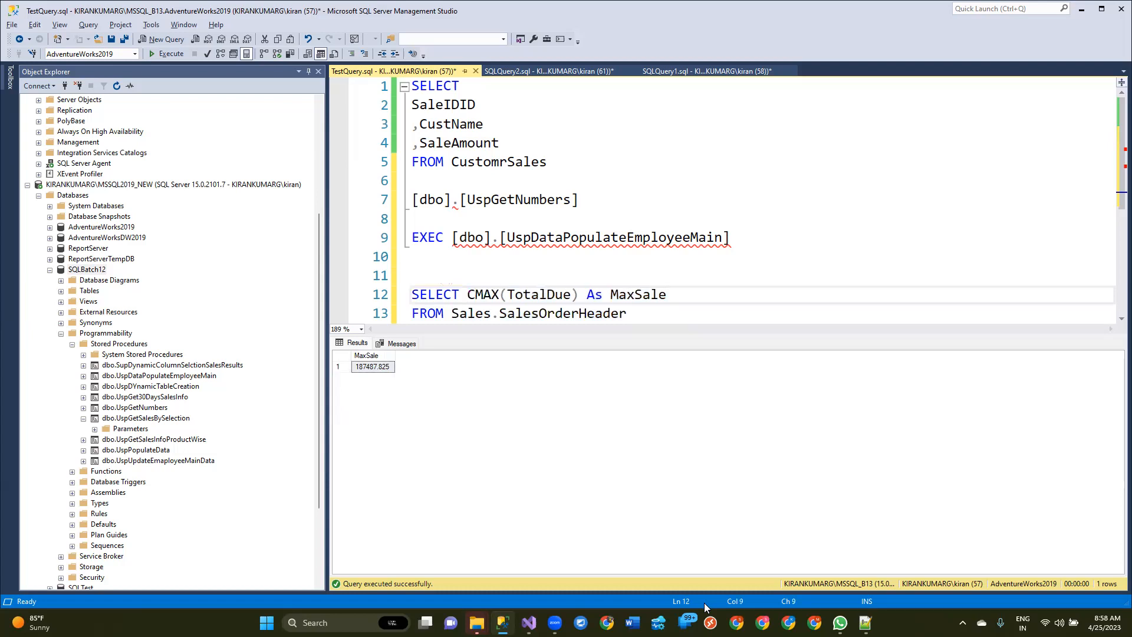
text(()
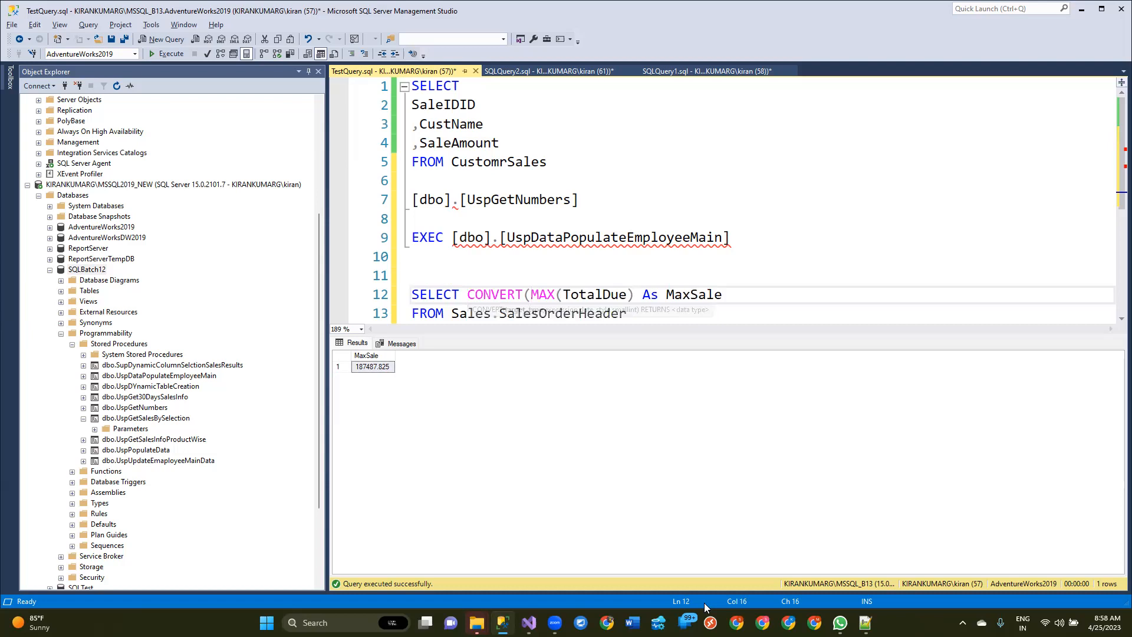
text(INT,)
key(Right)
key(Right)
key(Right)
key(Right)
key(Right)
key(Right)
key(Right)
key(Right)
key(Right)
key(Right)
key(Right)
key(Right)
key(Right)
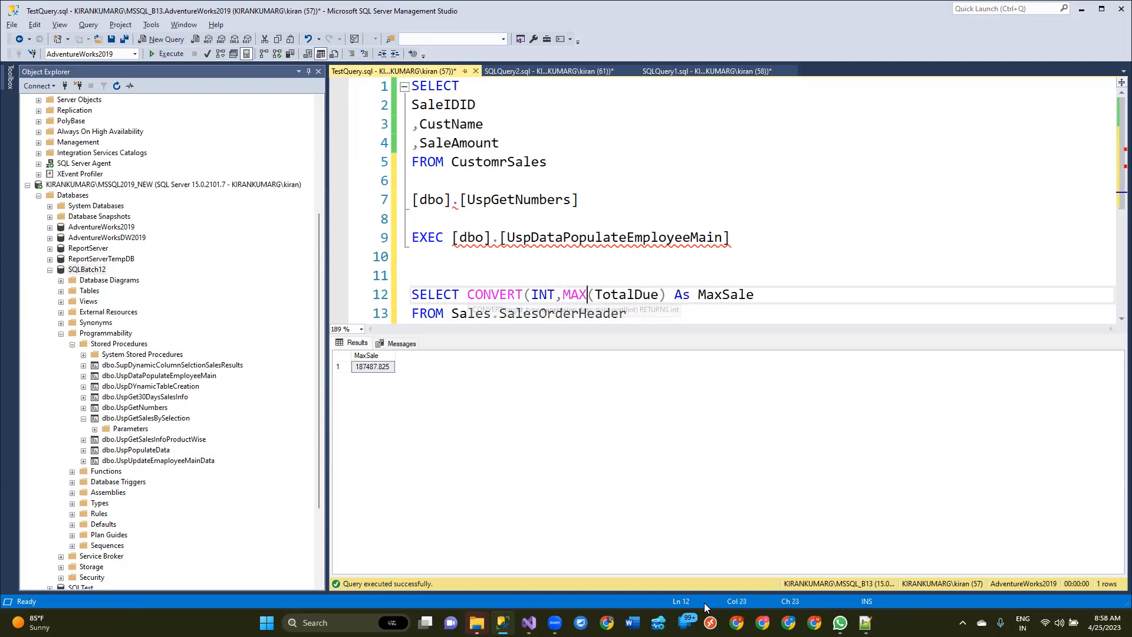
text())
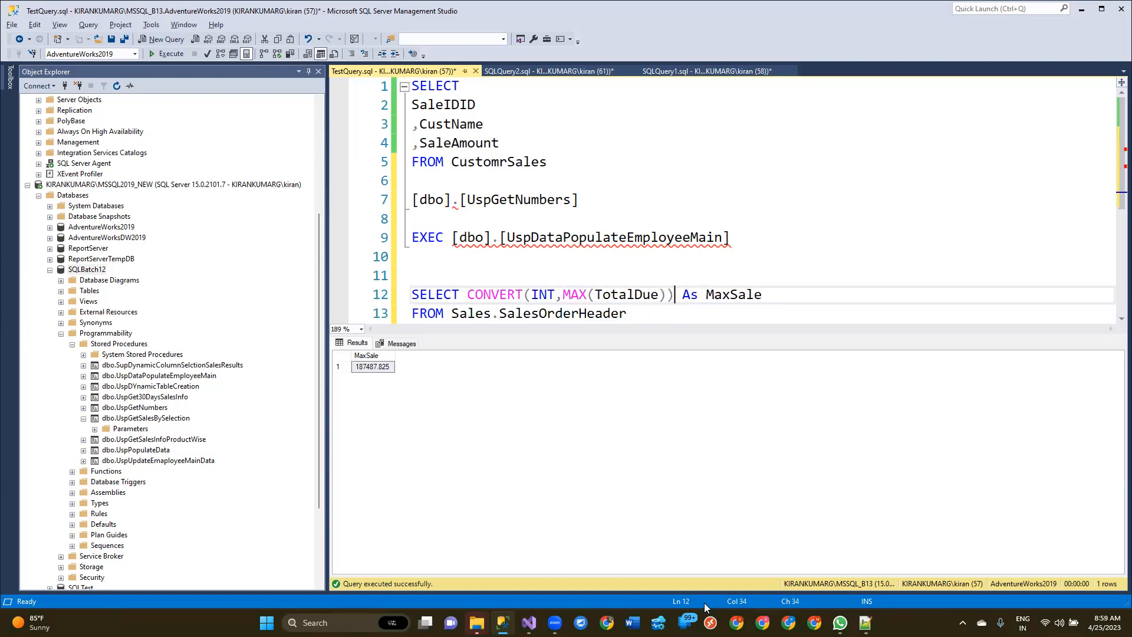
Step: Run only the converted MaxSale query on Sales.SalesOrderHeader in TestQuery.sql and copy its text
drag(628, 313, 391, 284)
key(ctrl+c)
key(F5)
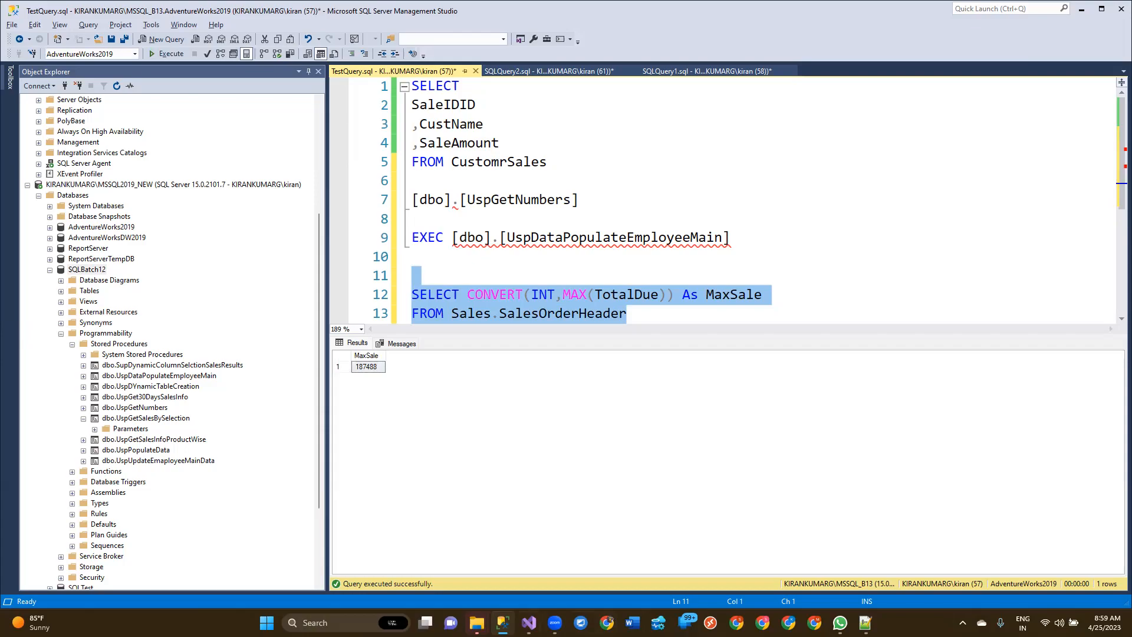
Step: Switch to Visual Studio and set the connection of Execute SQL Task 1 to the existing SQLBatch12 connection
key(alt+Tab)
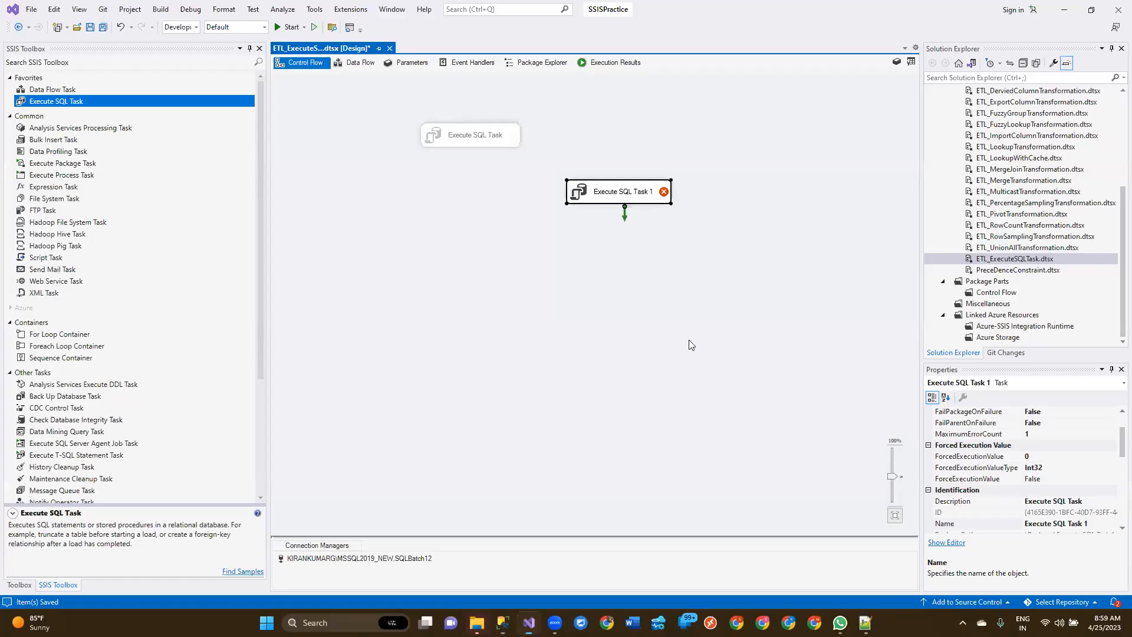
double_click(659, 197)
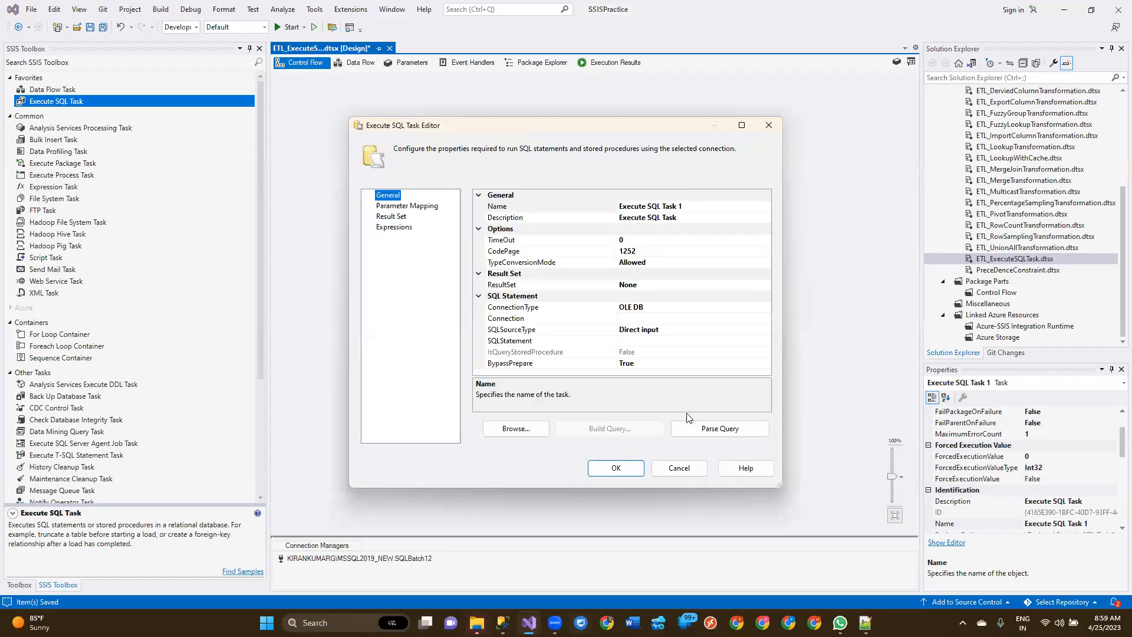
click(710, 318)
click(766, 318)
click(725, 339)
Step: Paste the copied SELECT CONVERT(INT,MAX(TotalDue)) As MaxSale query as the task's SQL statement
click(737, 342)
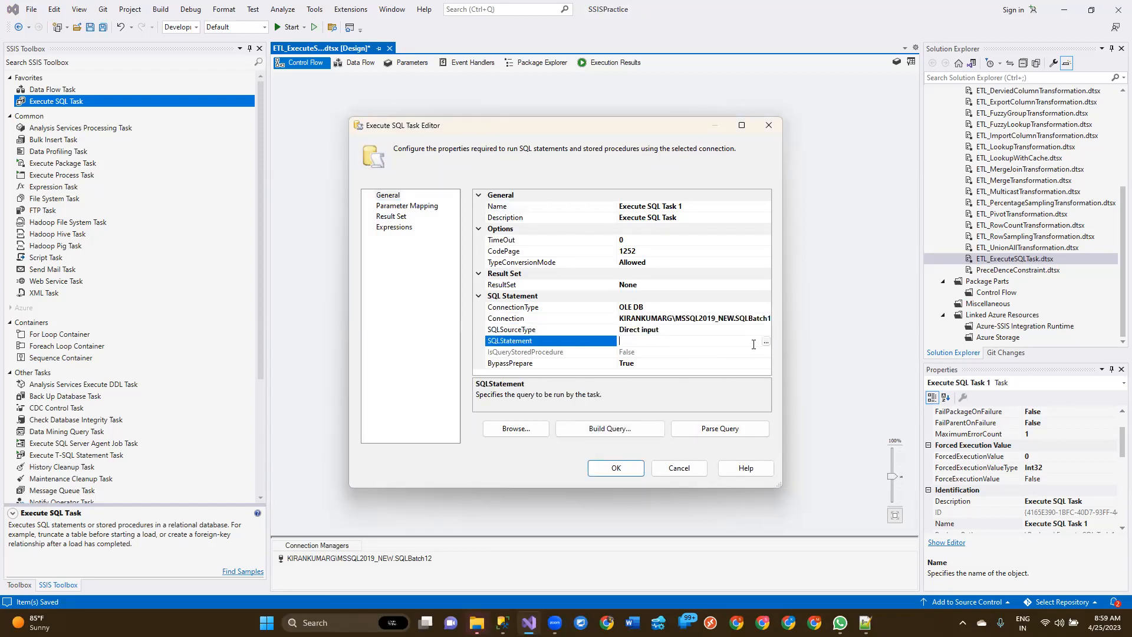
click(765, 342)
key(ctrl+v)
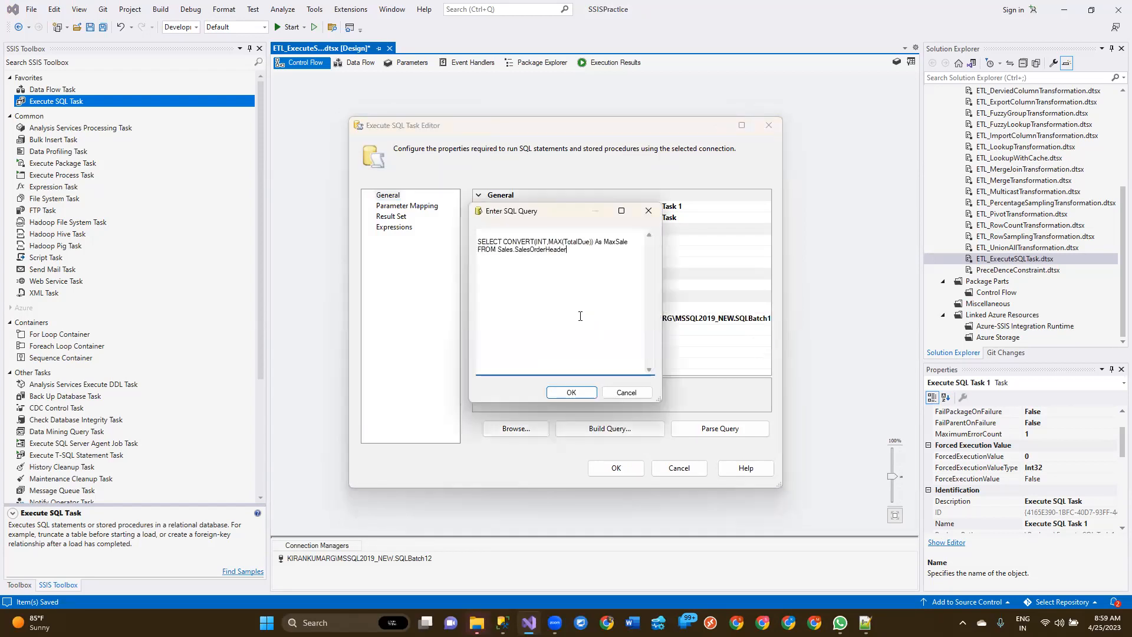
click(570, 392)
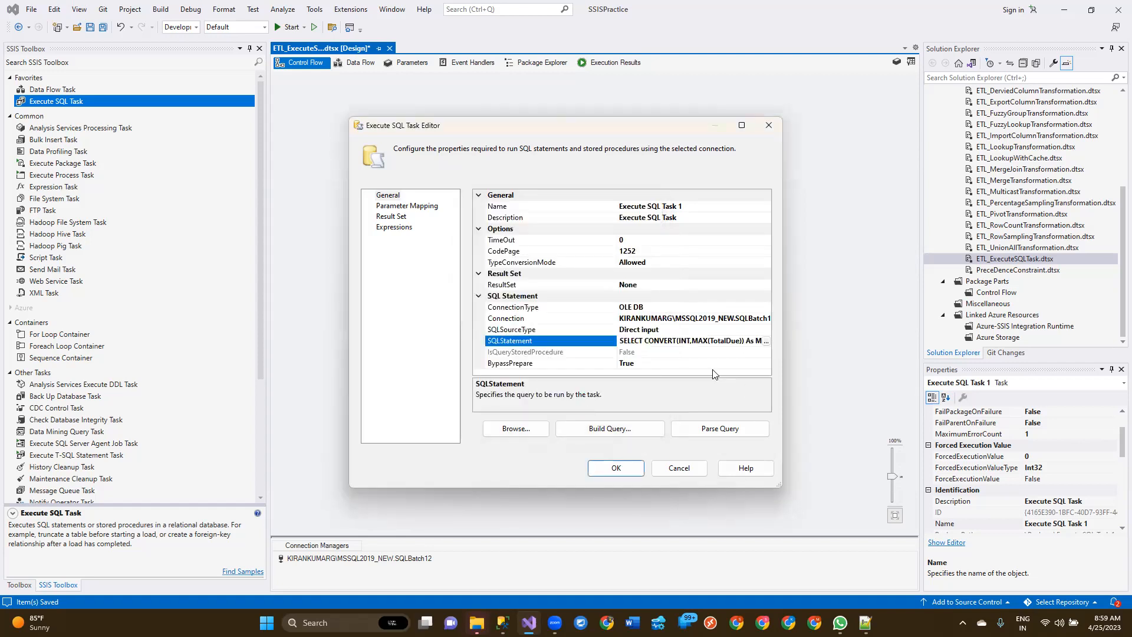
Step: Set the result set type of Execute SQL Task 1 to Single row
click(638, 287)
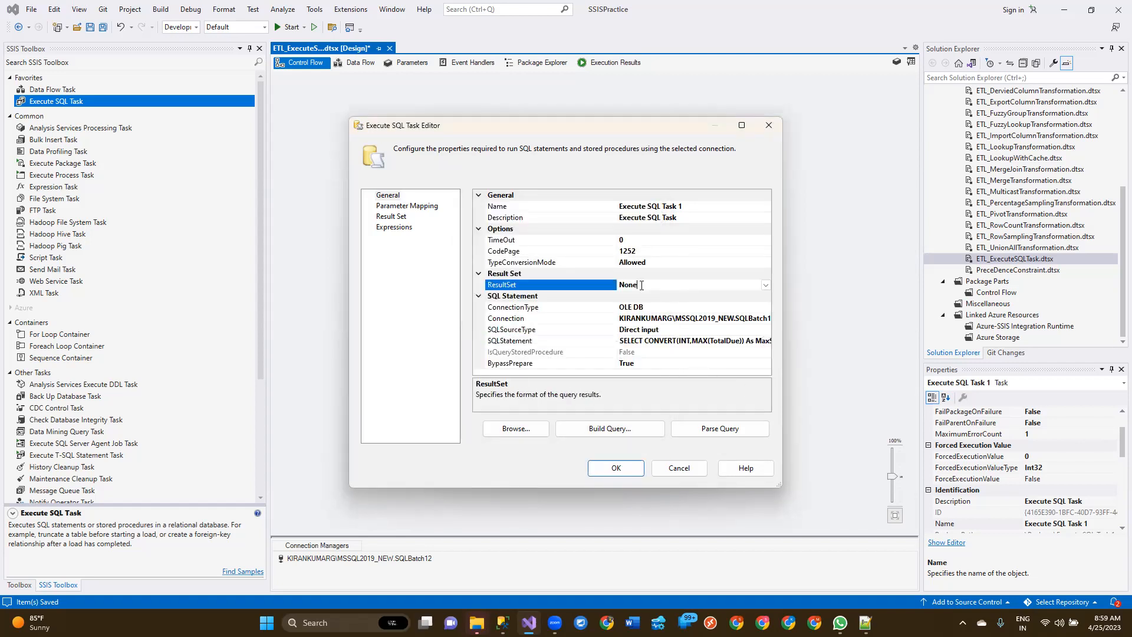
click(767, 287)
click(636, 303)
Step: Enlarge the task editor and add a new result mapping to the task's result set
click(400, 218)
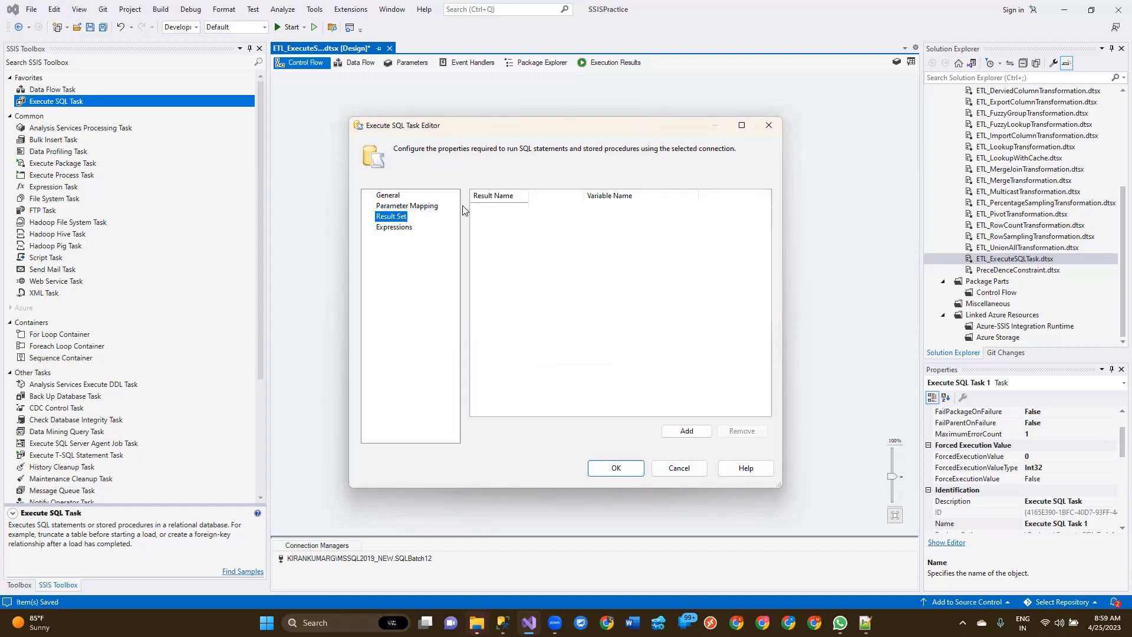
click(742, 125)
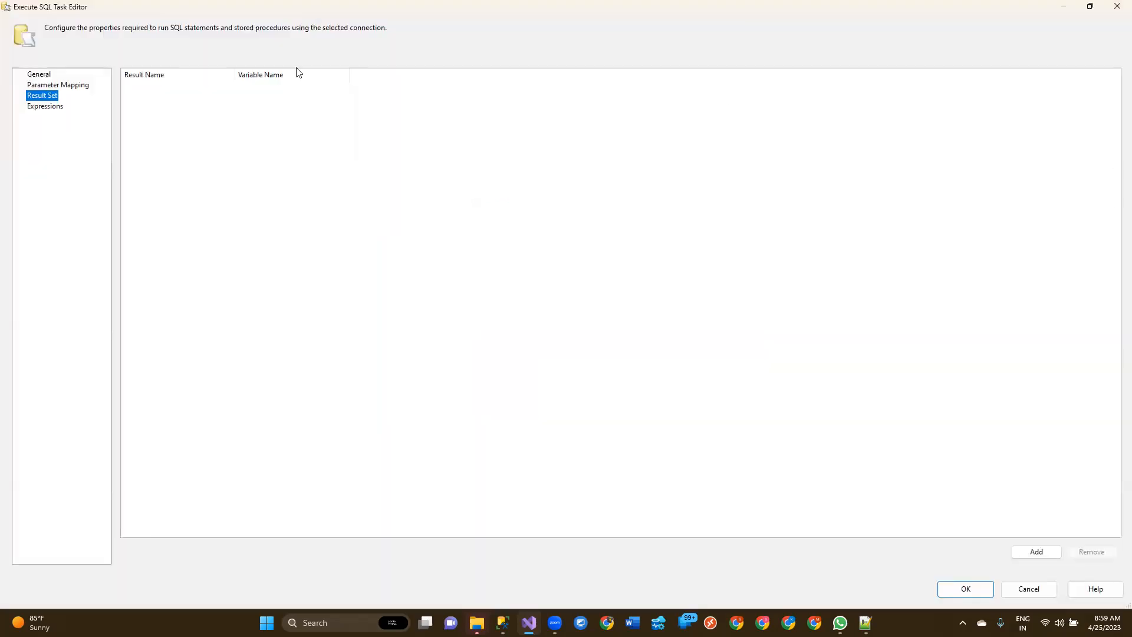
click(1033, 550)
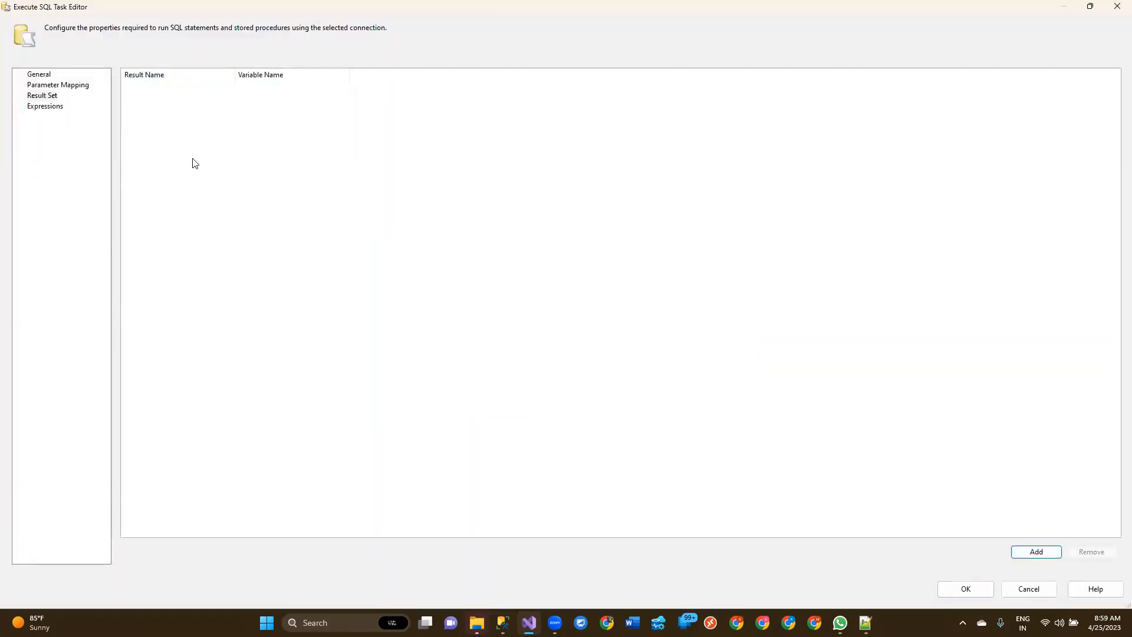
click(1029, 553)
Step: Rename the new result mapping as MaxSale, copying the alias from the query in SQL Server Management Studio
click(178, 89)
click(178, 88)
key(ctrl+a)
key(BackSpace)
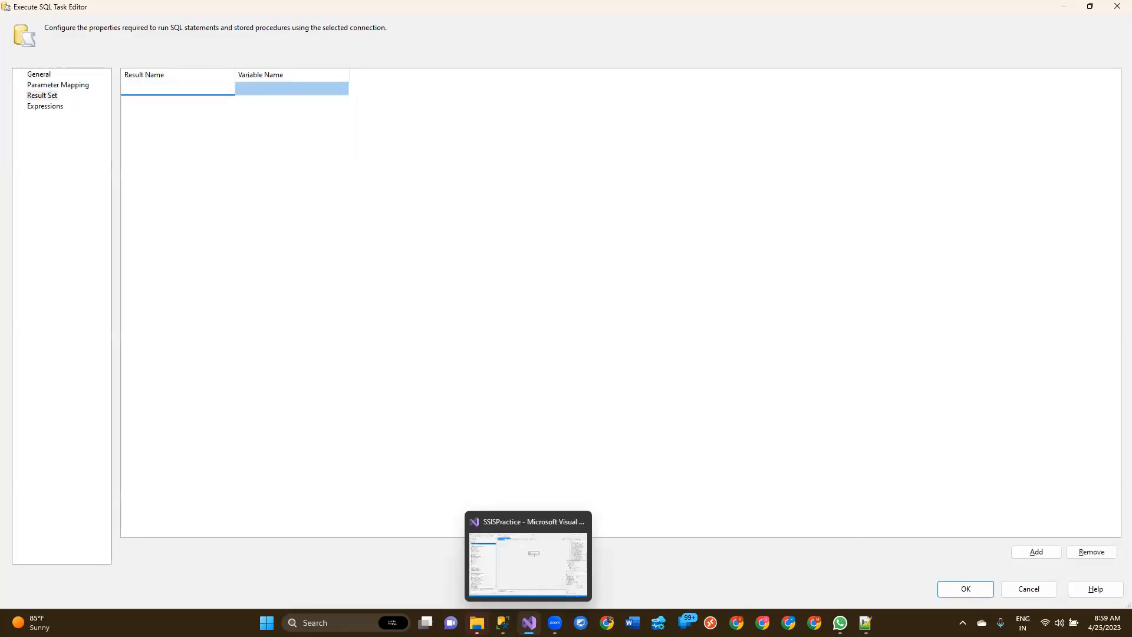
click(503, 622)
double_click(722, 295)
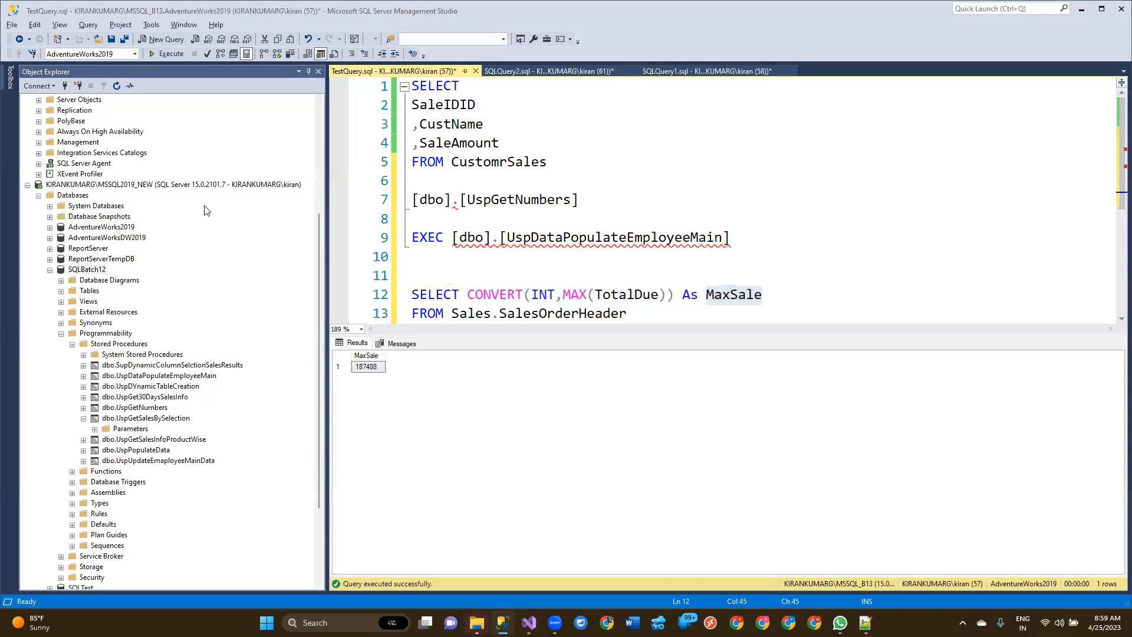
key(alt+Tab)
click(185, 93)
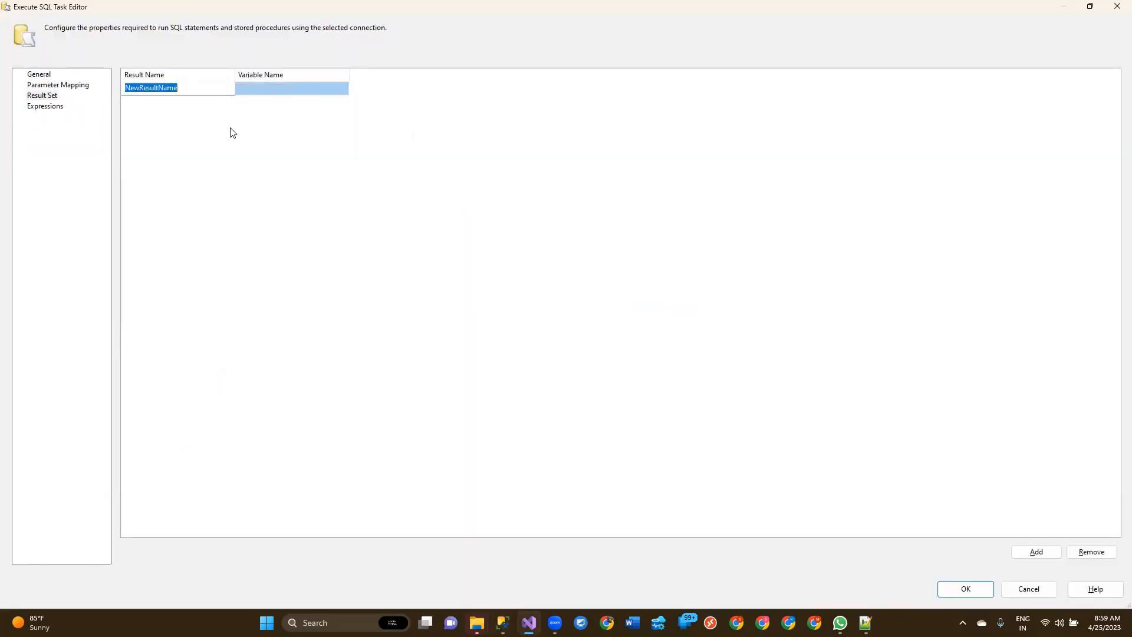
text(MaxSale)
key(Return)
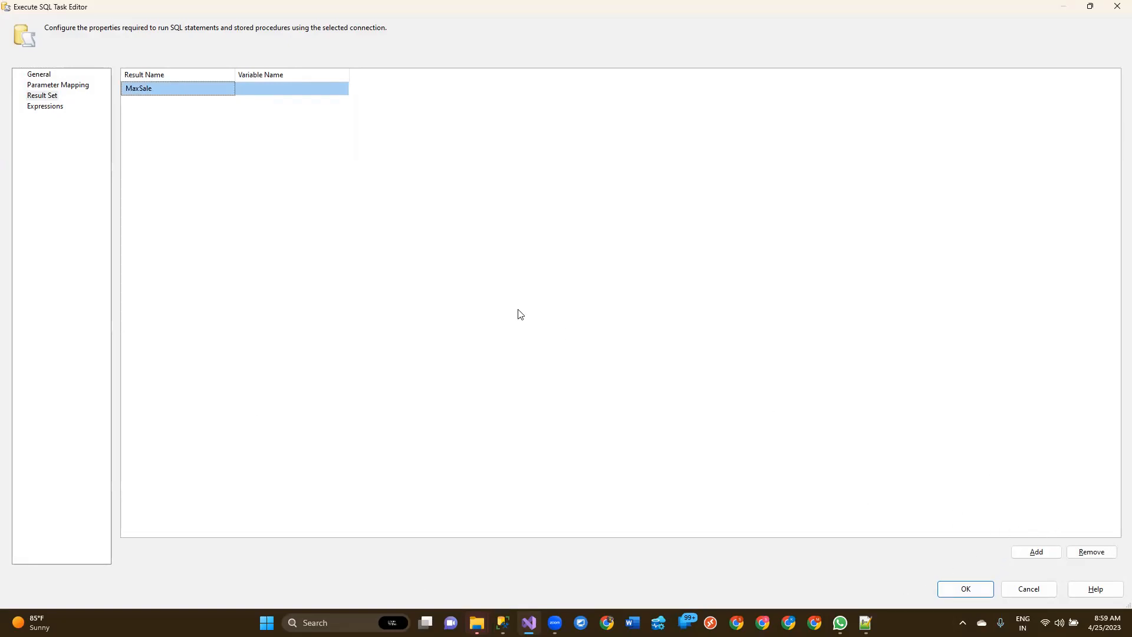
Step: Start a new package variable for the result, named MaxSale with value type Int64
click(269, 88)
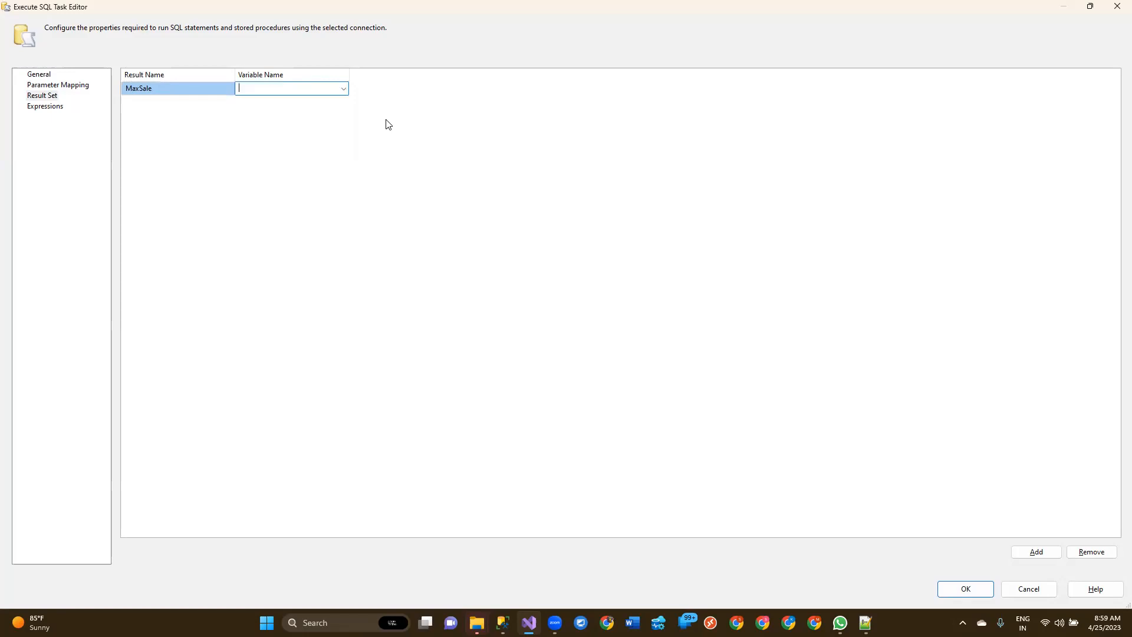
click(343, 89)
click(326, 101)
drag(647, 291, 382, 521)
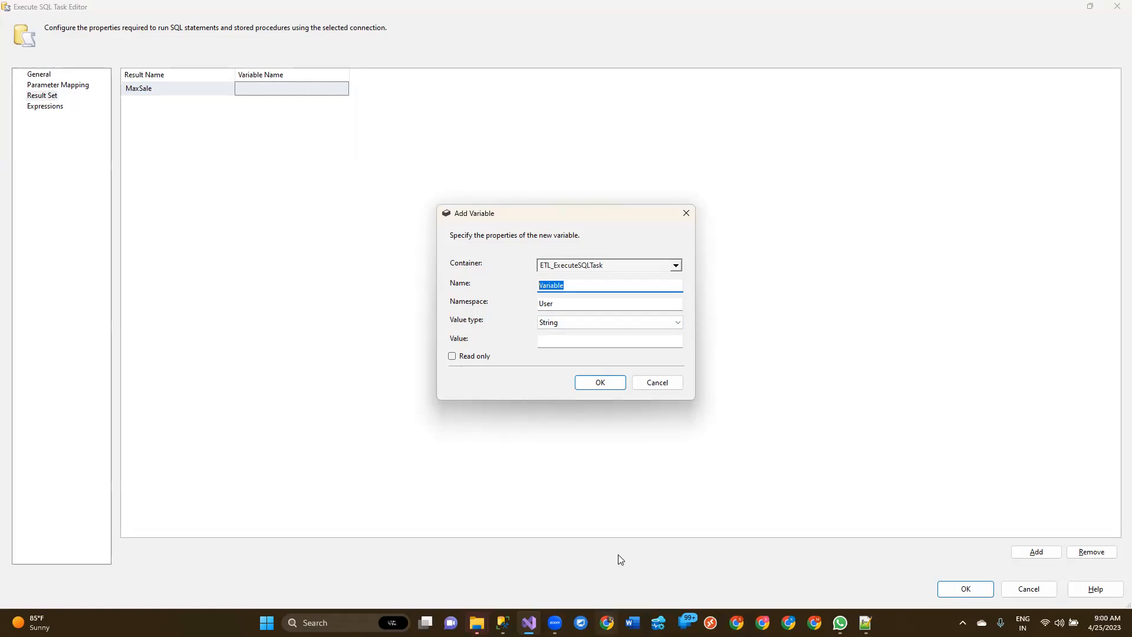
text(MaxS)
click(641, 330)
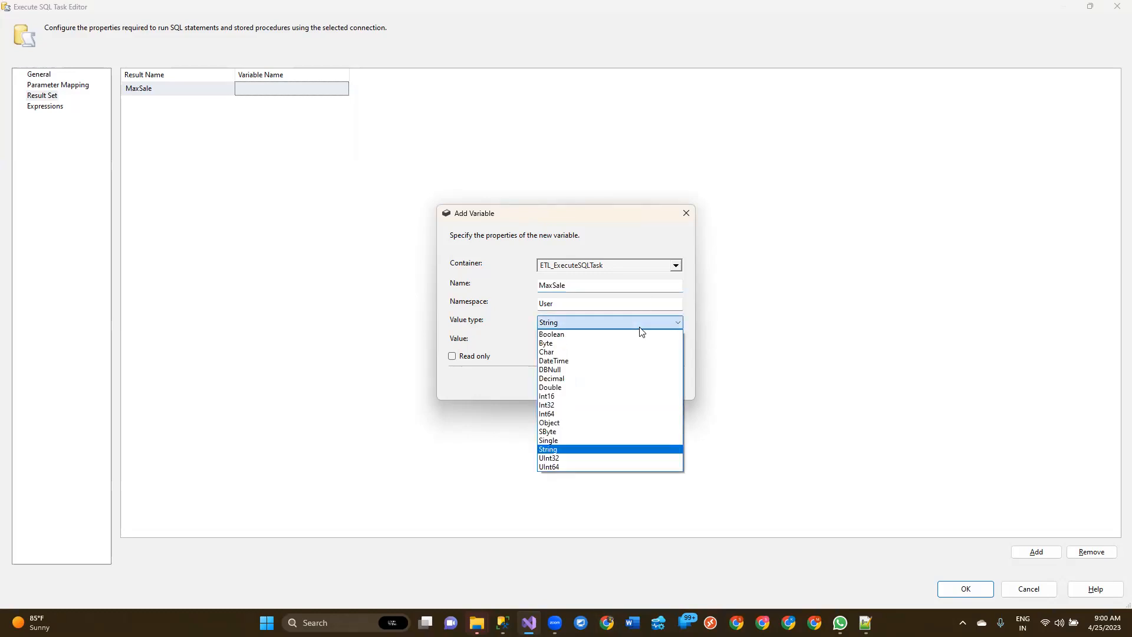
click(544, 414)
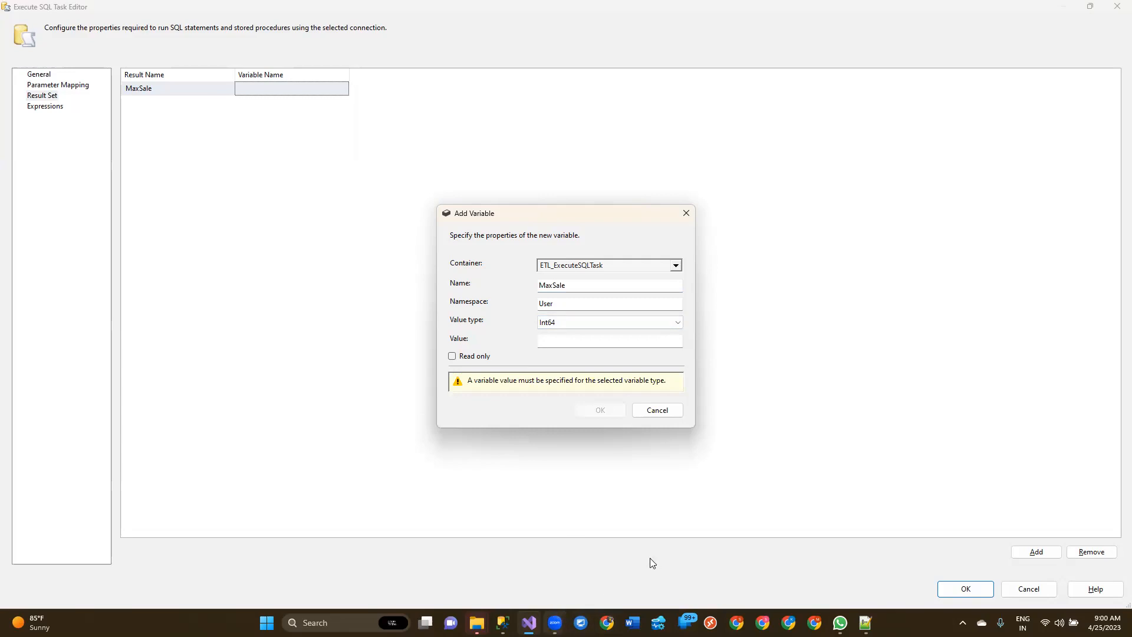
Step: Check the MaxSale query result in SQL Server Management Studio and return to the variable definition
click(502, 623)
click(371, 367)
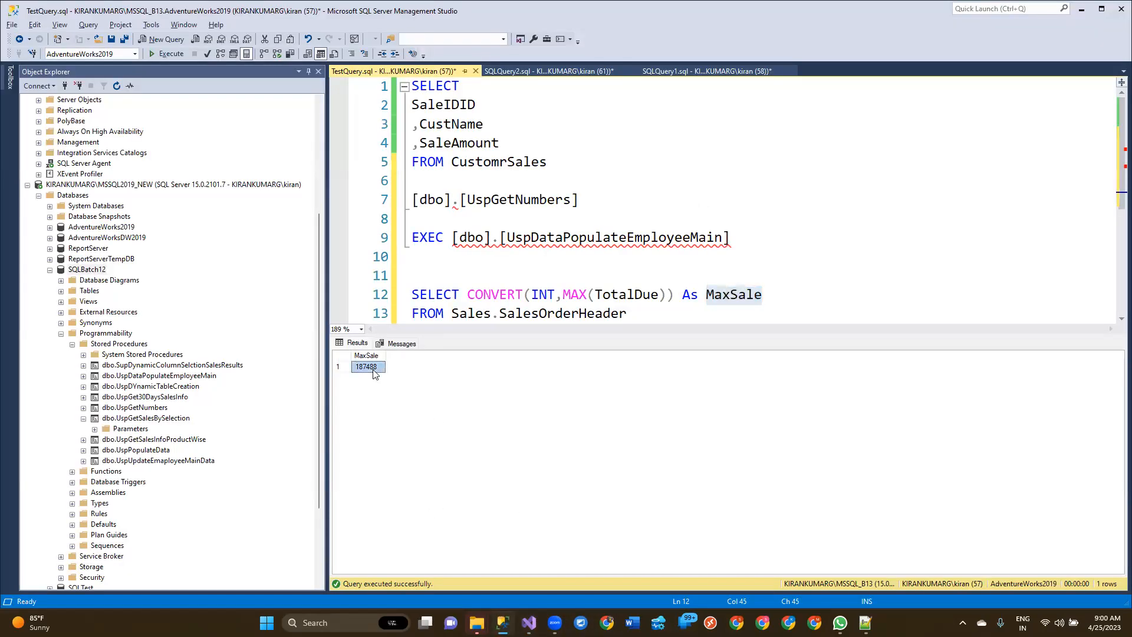
key(alt+Tab)
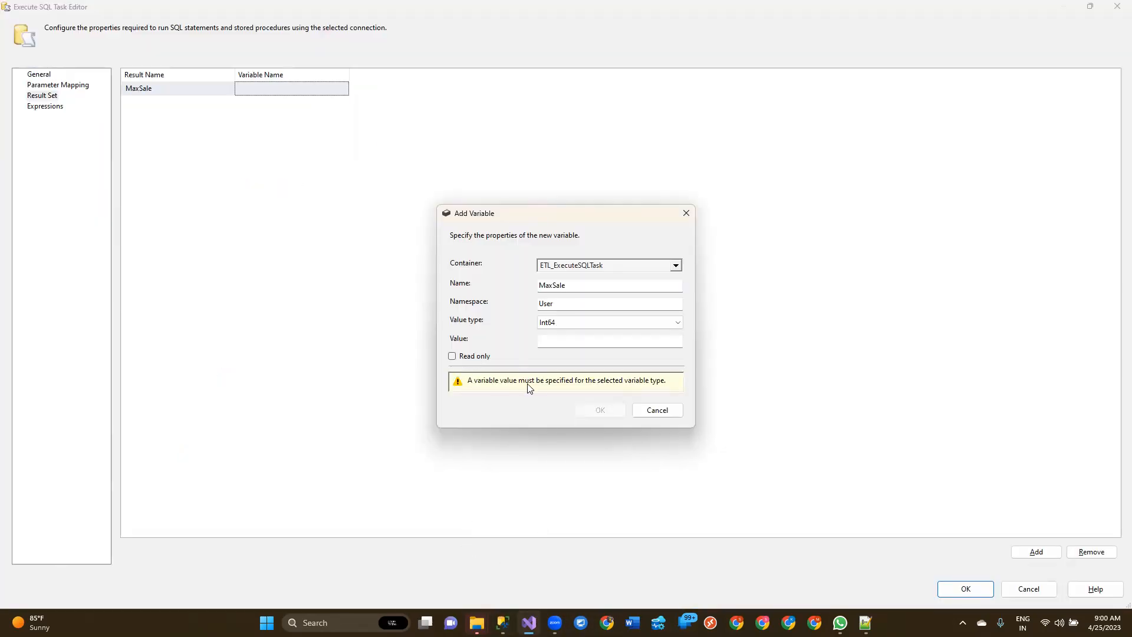
Step: Give the MaxSale variable the initial value 0, create it, and save the task configuration
click(608, 342)
text(0)
click(593, 392)
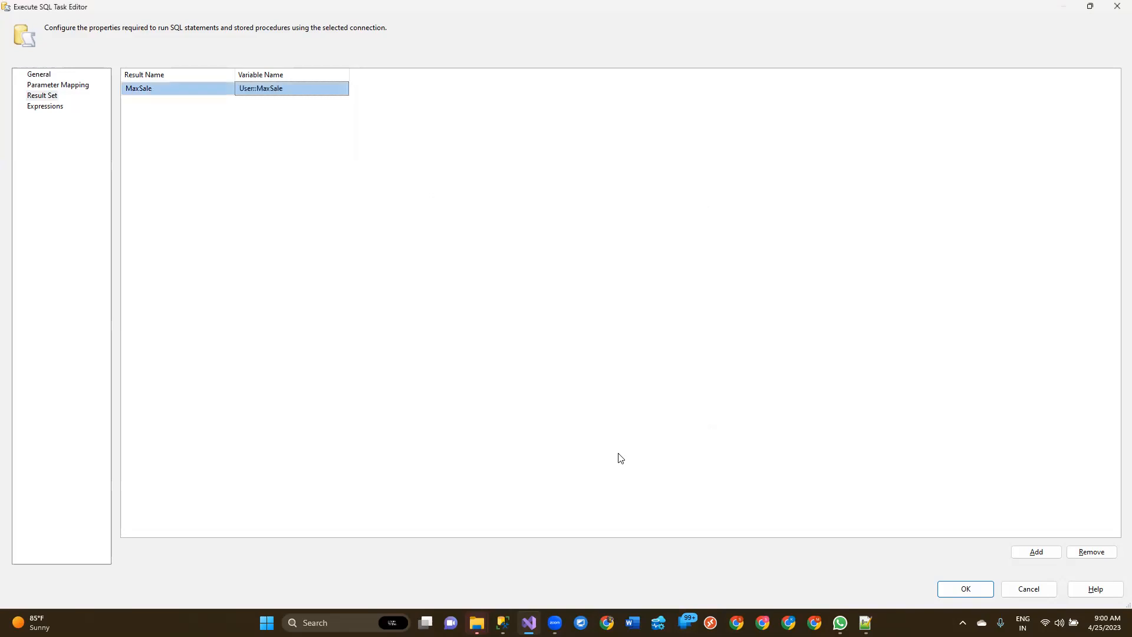
click(964, 589)
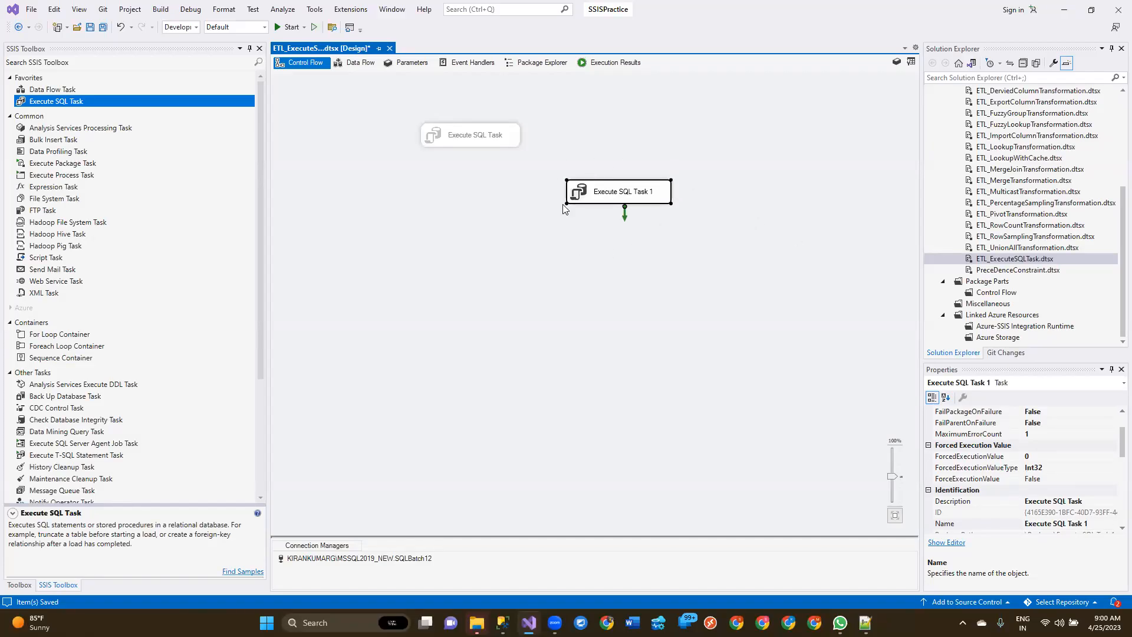
Step: Reopen Execute SQL Task 1 and review its general settings and result set mapping
double_click(661, 194)
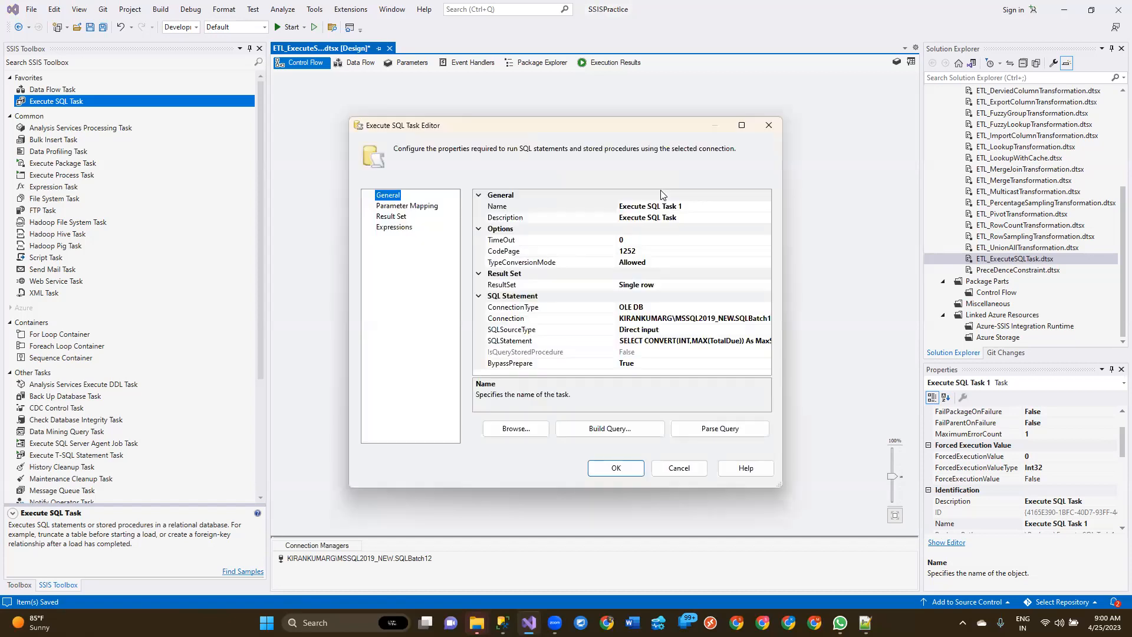
click(392, 217)
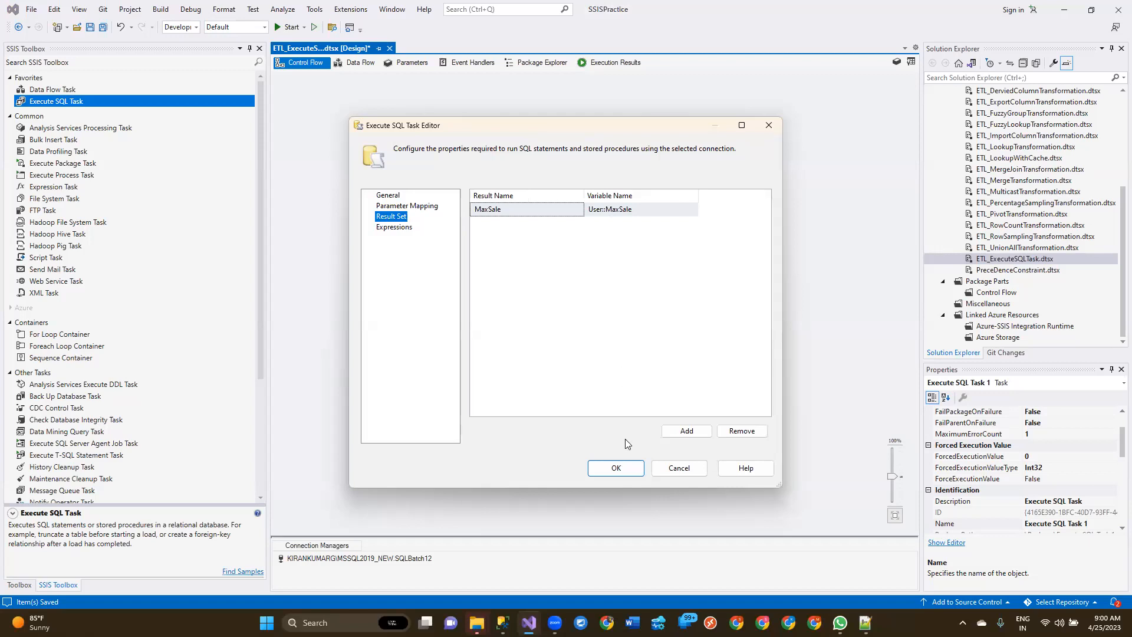
click(616, 468)
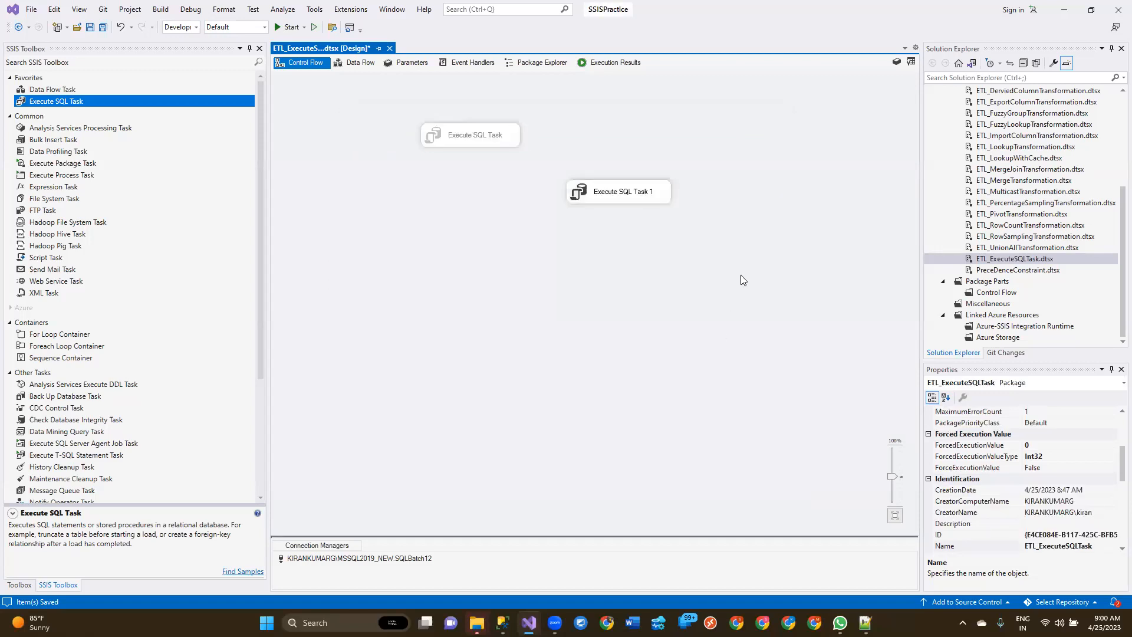
Step: Save the package and execute only Execute SQL Task 1
click(627, 195)
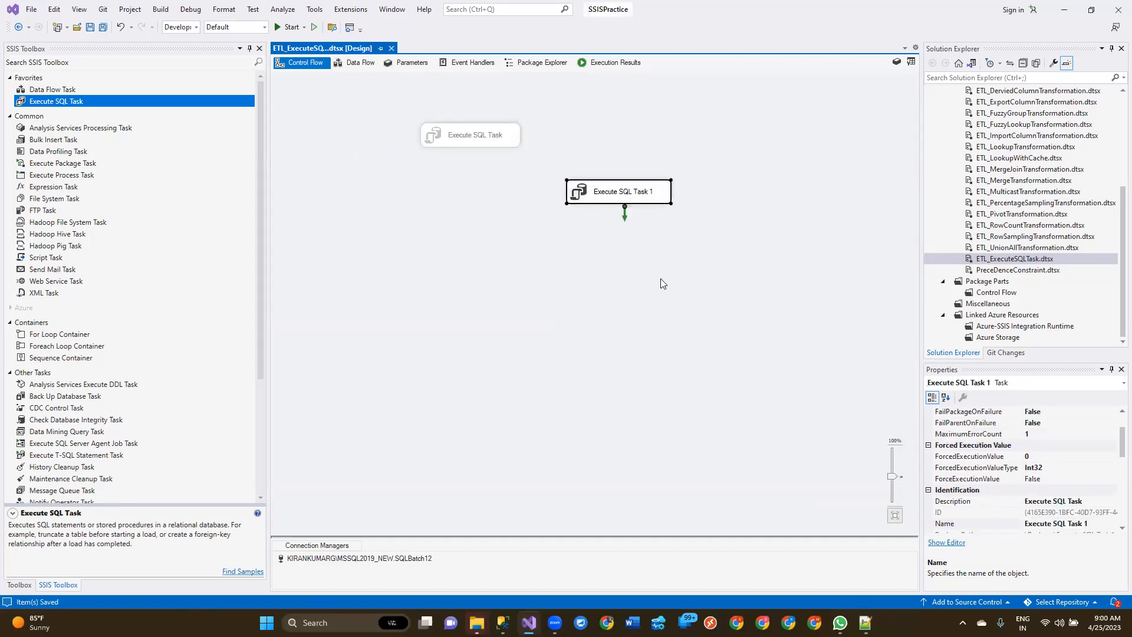
right_click(627, 193)
click(717, 288)
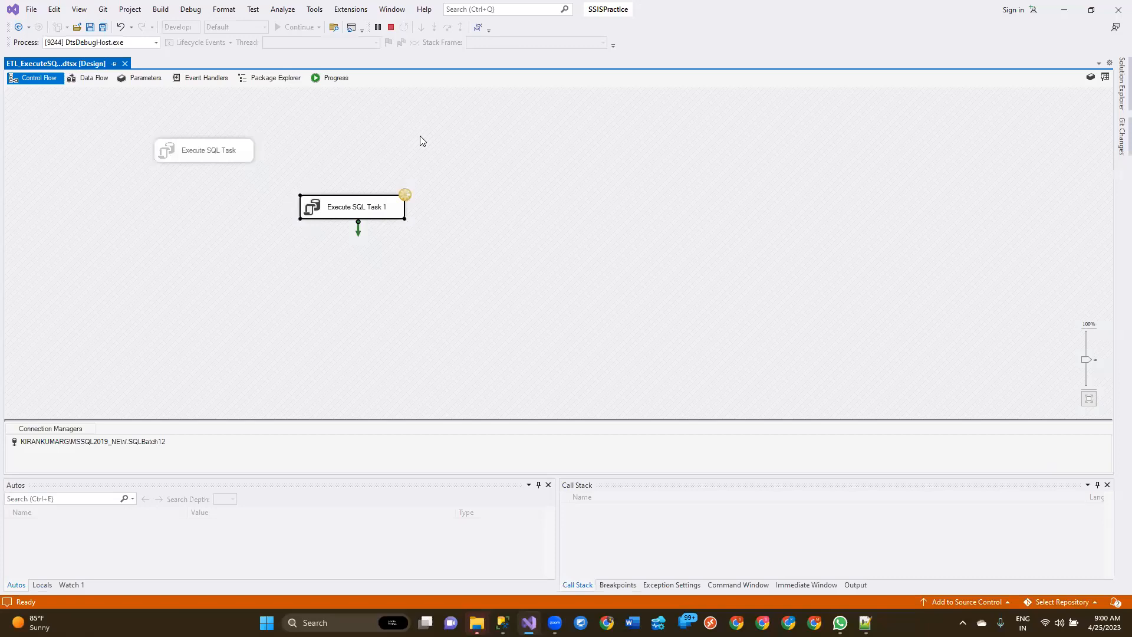
Step: Inspect the task's error in the execution progress, stop debugging, and return to the control flow
click(369, 141)
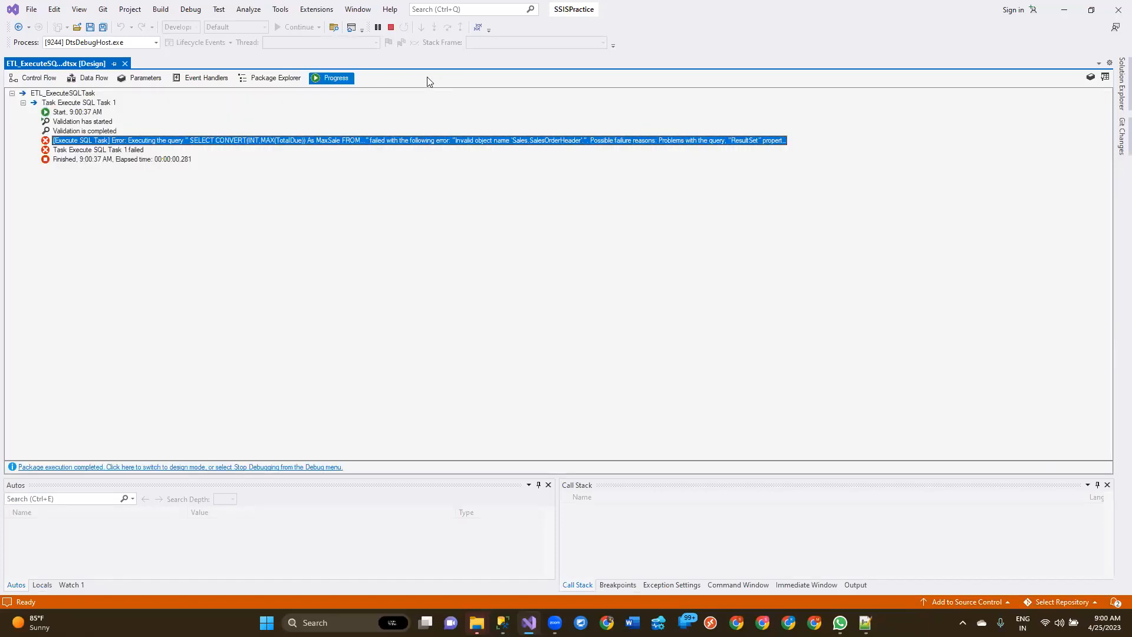
click(391, 28)
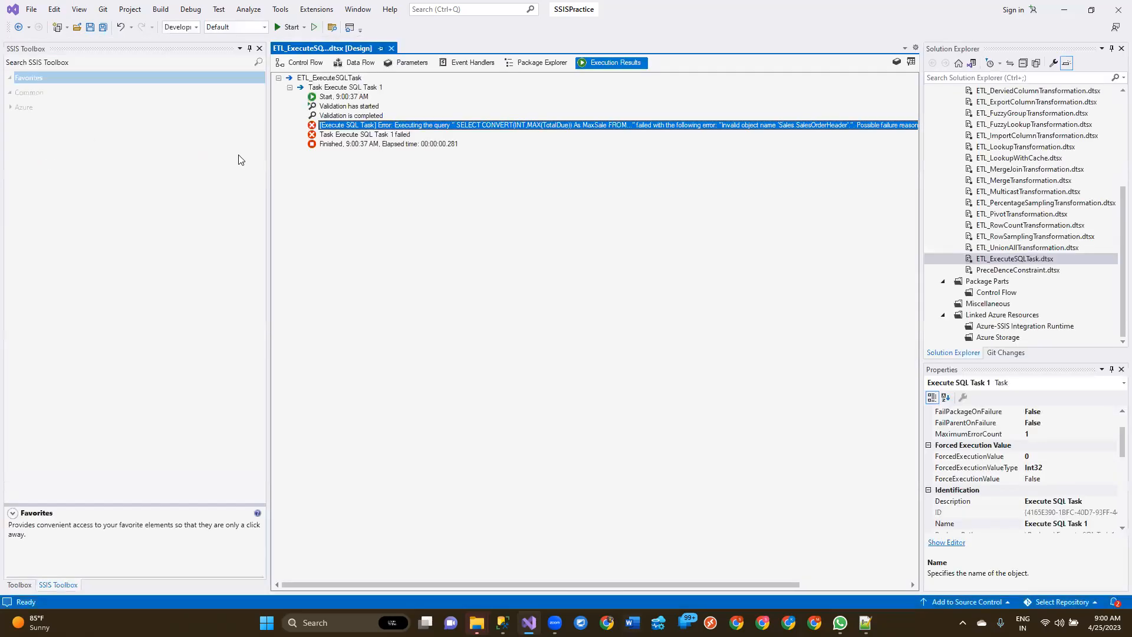
click(310, 64)
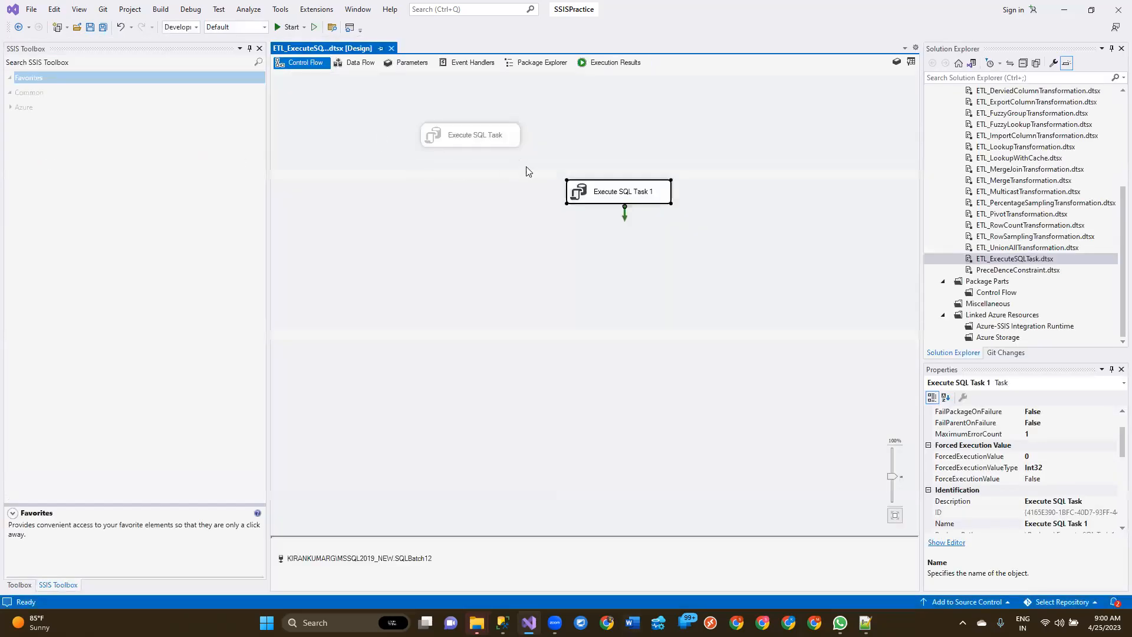
Step: Change the result name mapped to User::MaxSale in Execute SQL Task 1 to 0
double_click(584, 193)
click(401, 217)
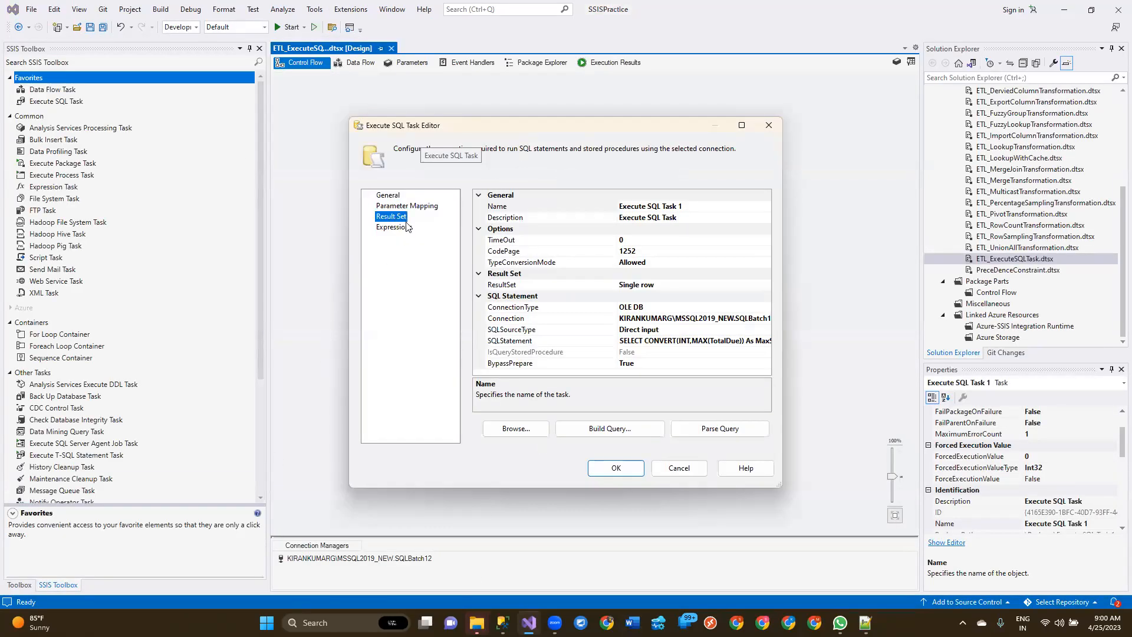
click(544, 208)
click(544, 208)
key(BackSpace)
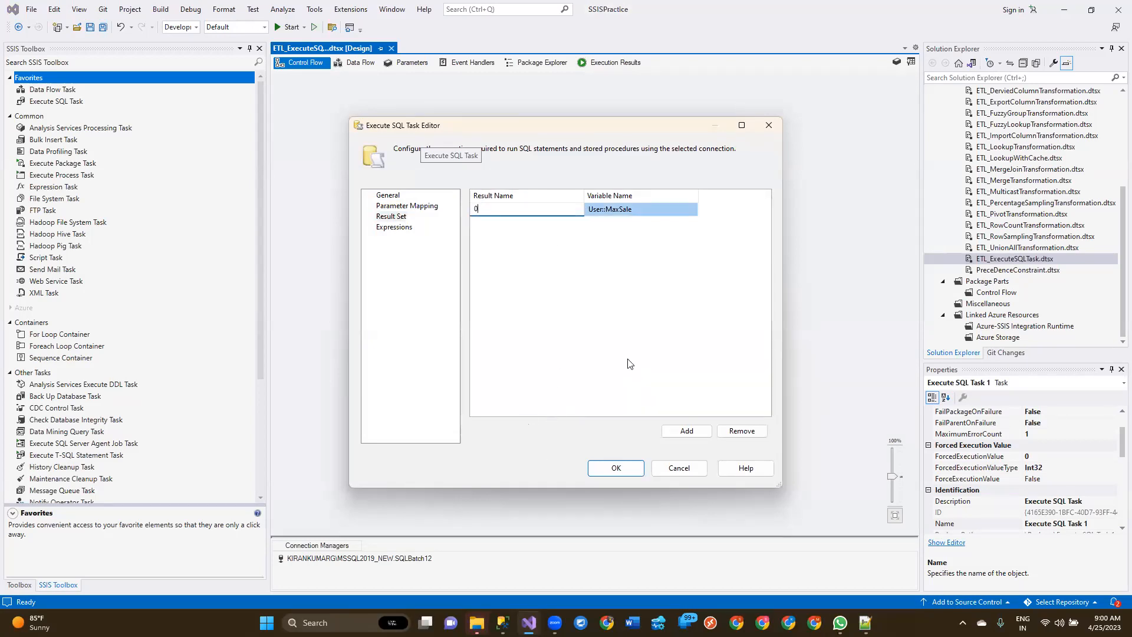
click(622, 471)
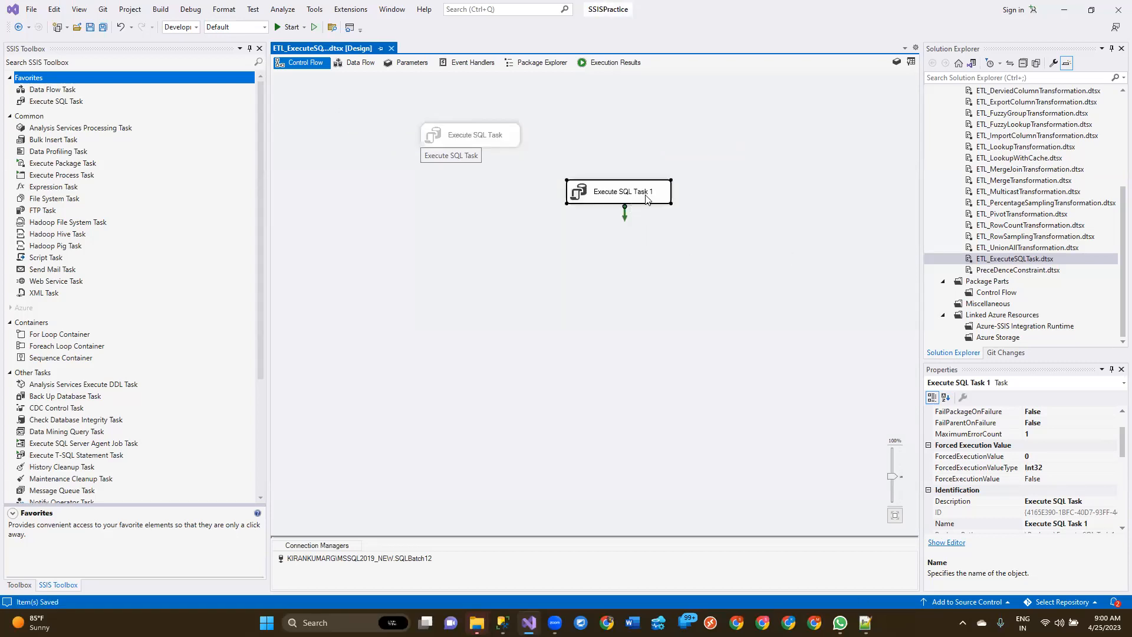
Step: Execute Execute SQL Task 1 again with the result name 0
right_click(633, 199)
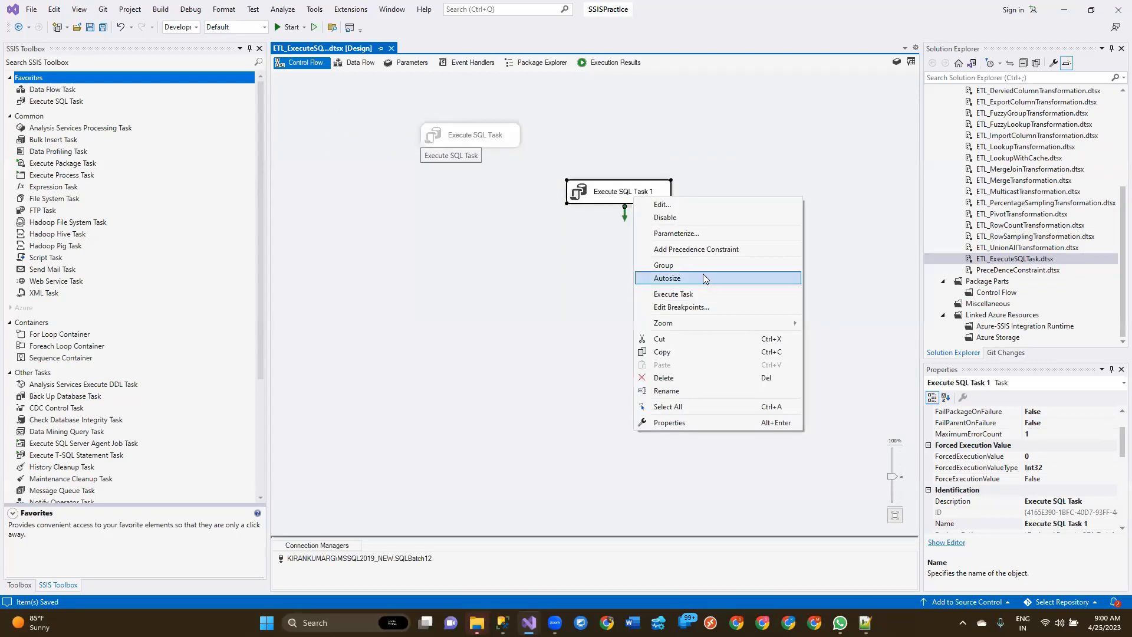
click(687, 295)
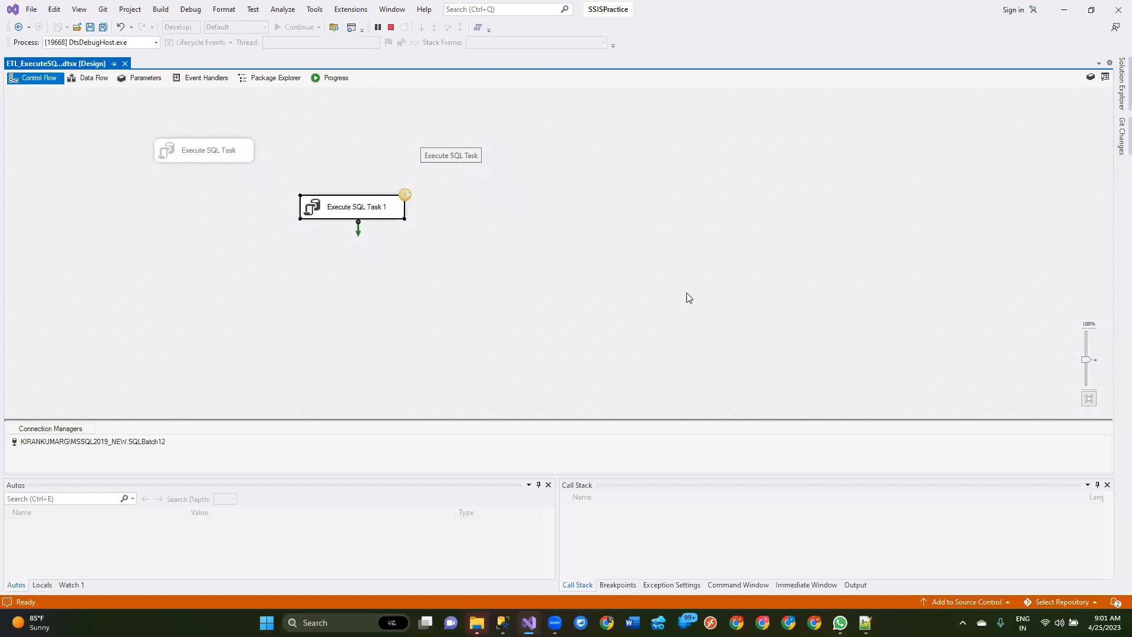
Step: Examine the query error message logged for Execute SQL Task 1, and end the debugging session
click(324, 80)
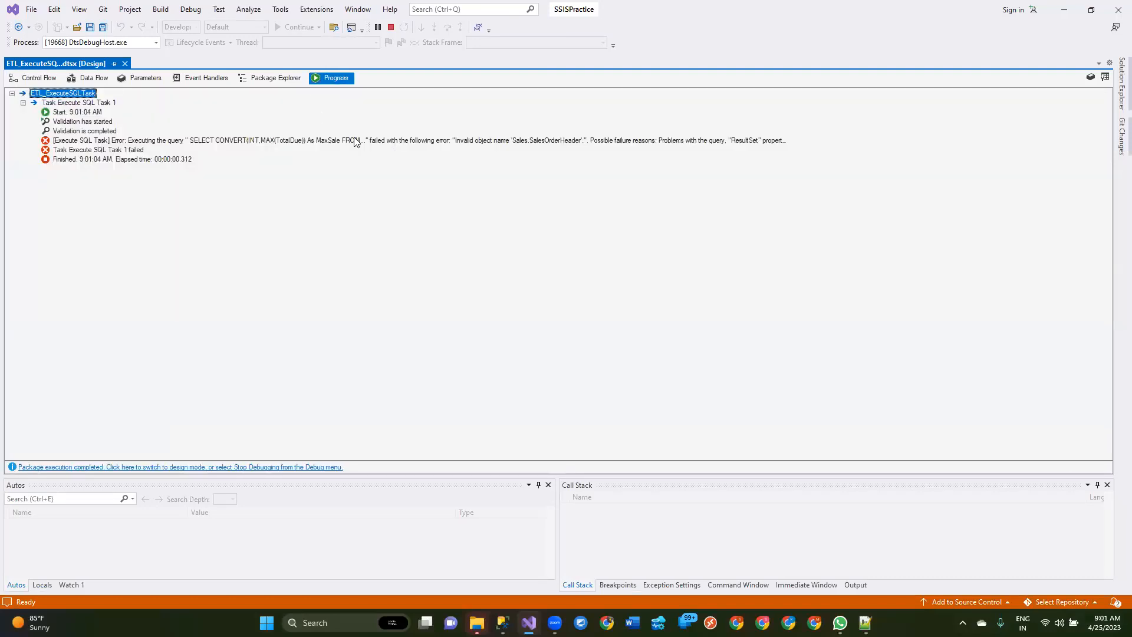
click(506, 146)
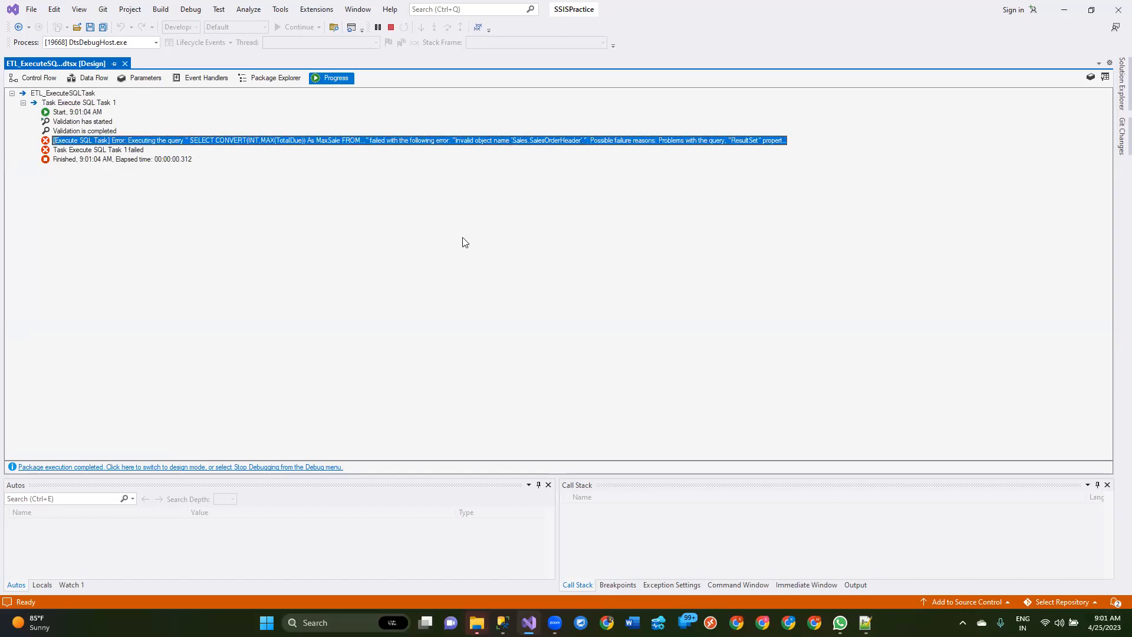
click(36, 77)
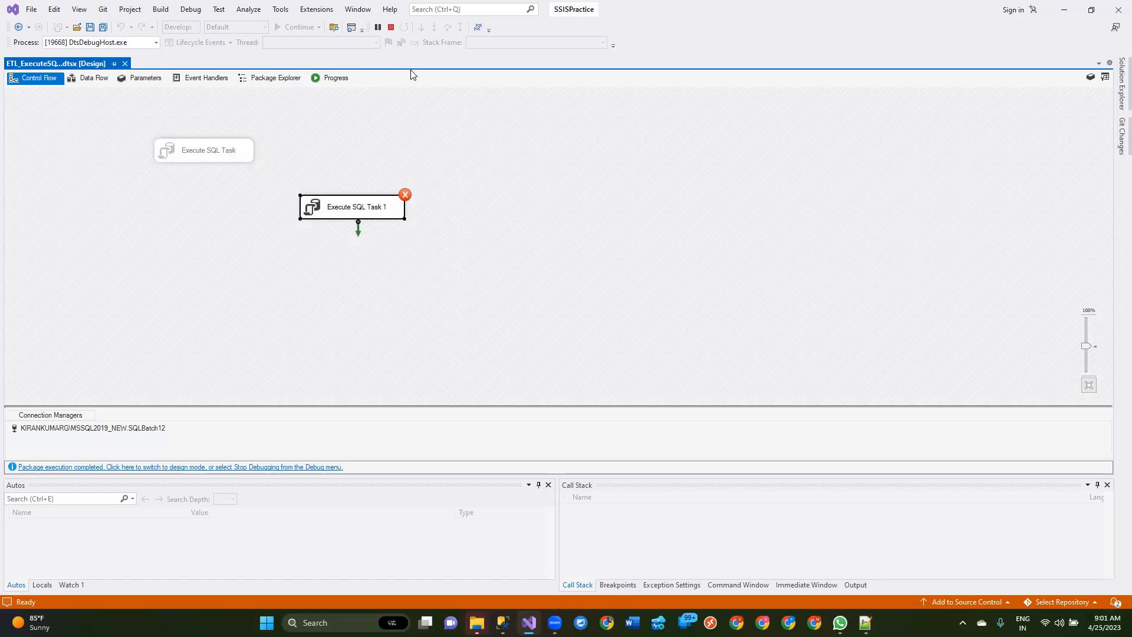
click(393, 30)
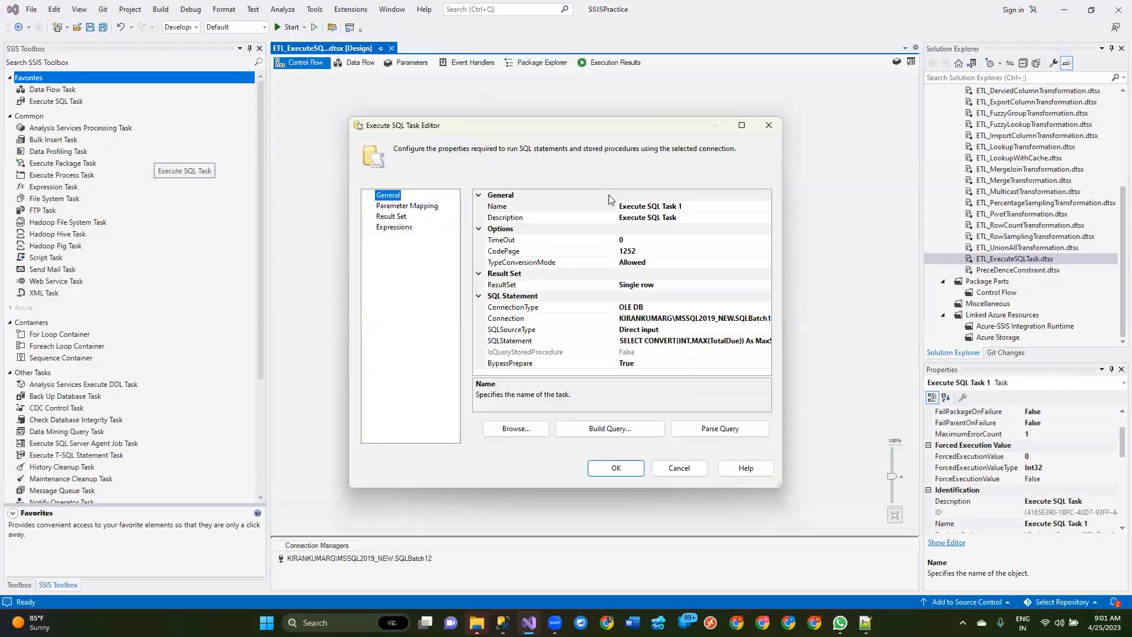
Step: Review the result set mapping of Execute SQL Task 1, close its editor, and save the package
click(678, 469)
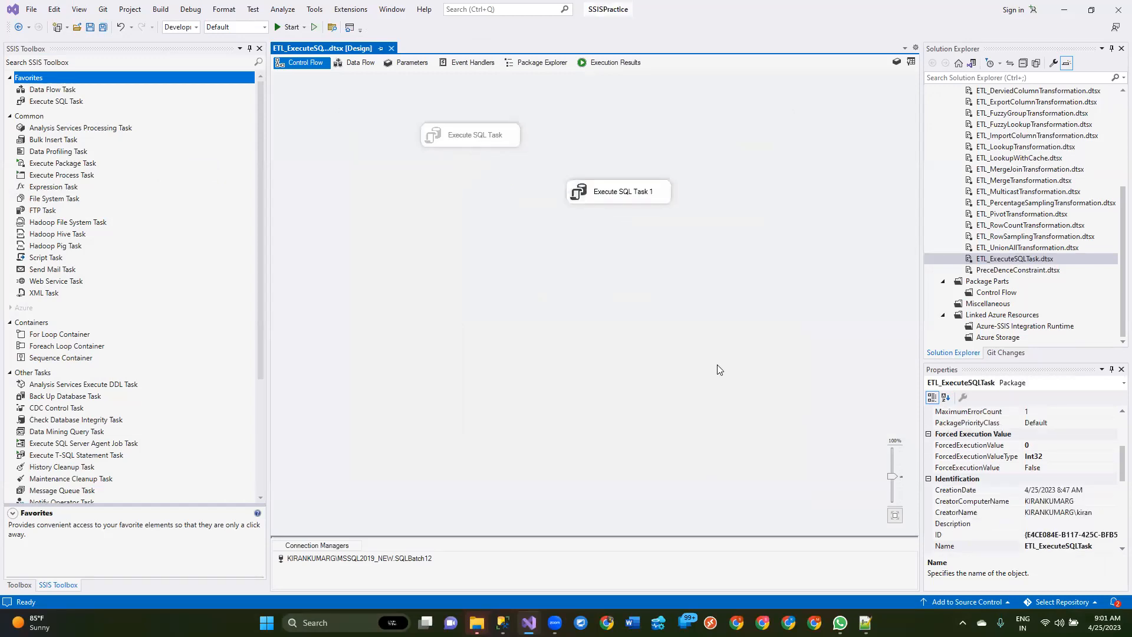
double_click(615, 190)
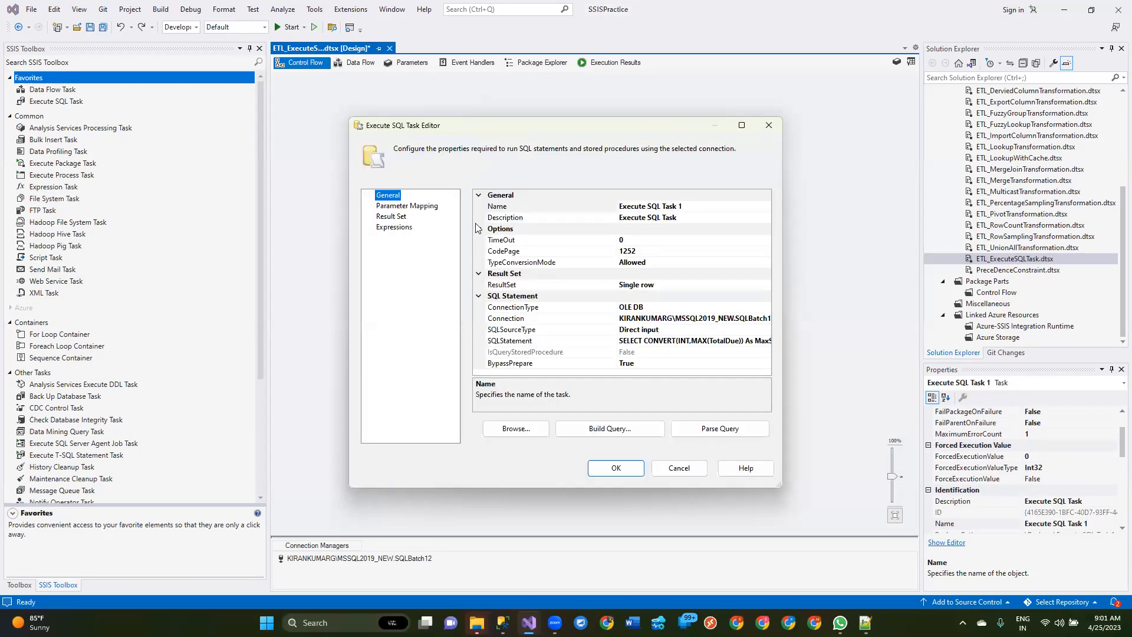
click(406, 205)
click(391, 216)
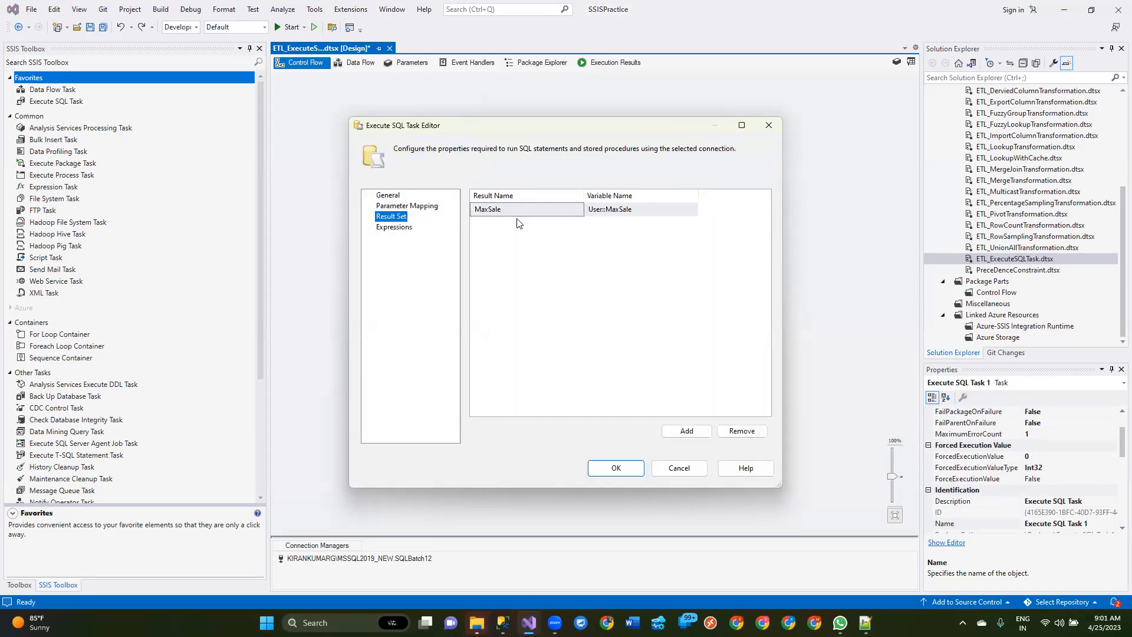
click(676, 469)
key(ctrl+s)
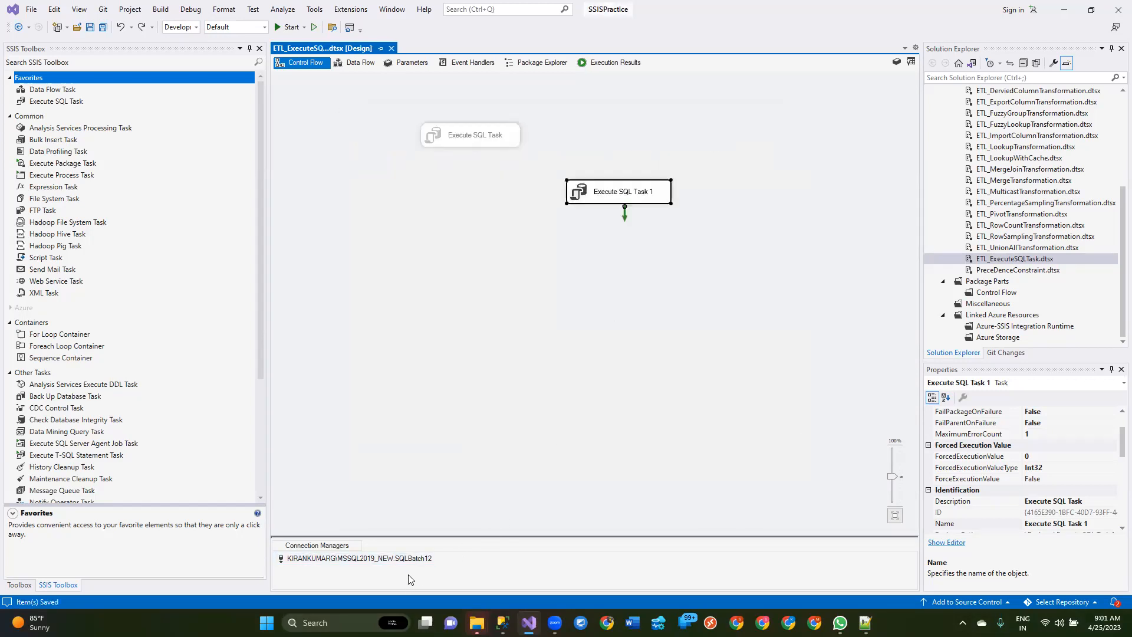
Step: Check which database the package's existing OLE DB connection manager uses, leaving its settings unchanged
double_click(409, 559)
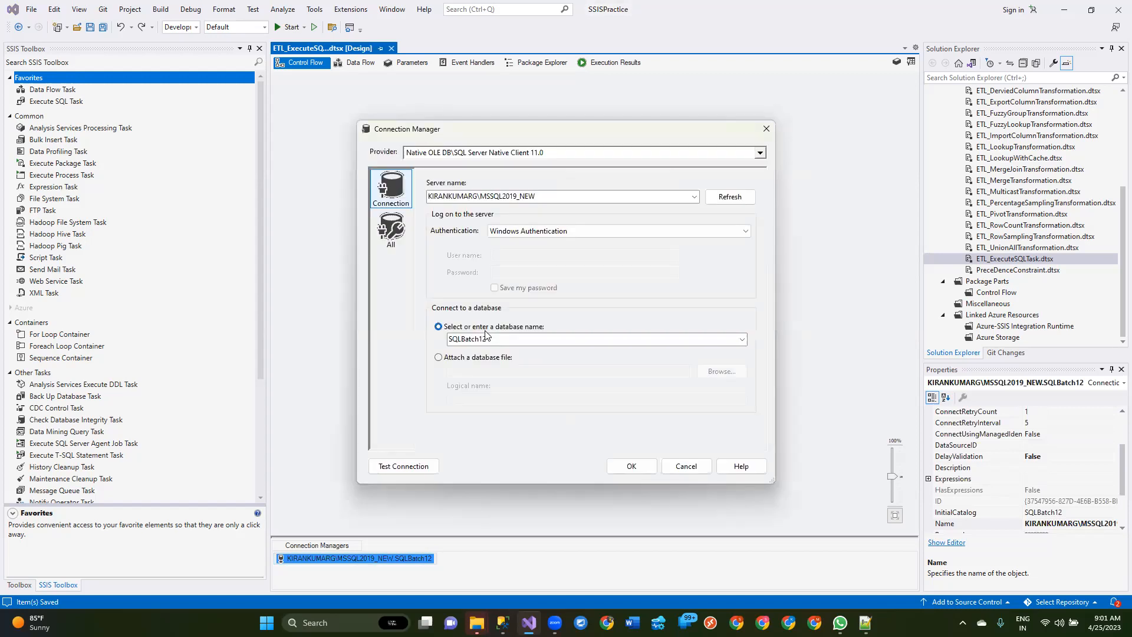
click(510, 341)
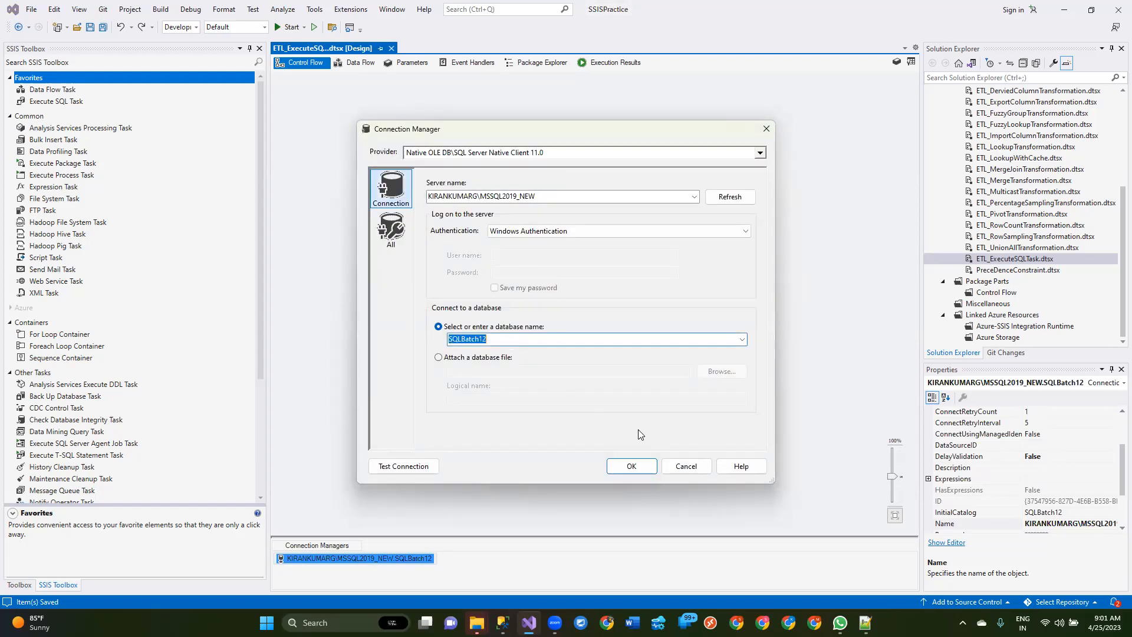
click(685, 466)
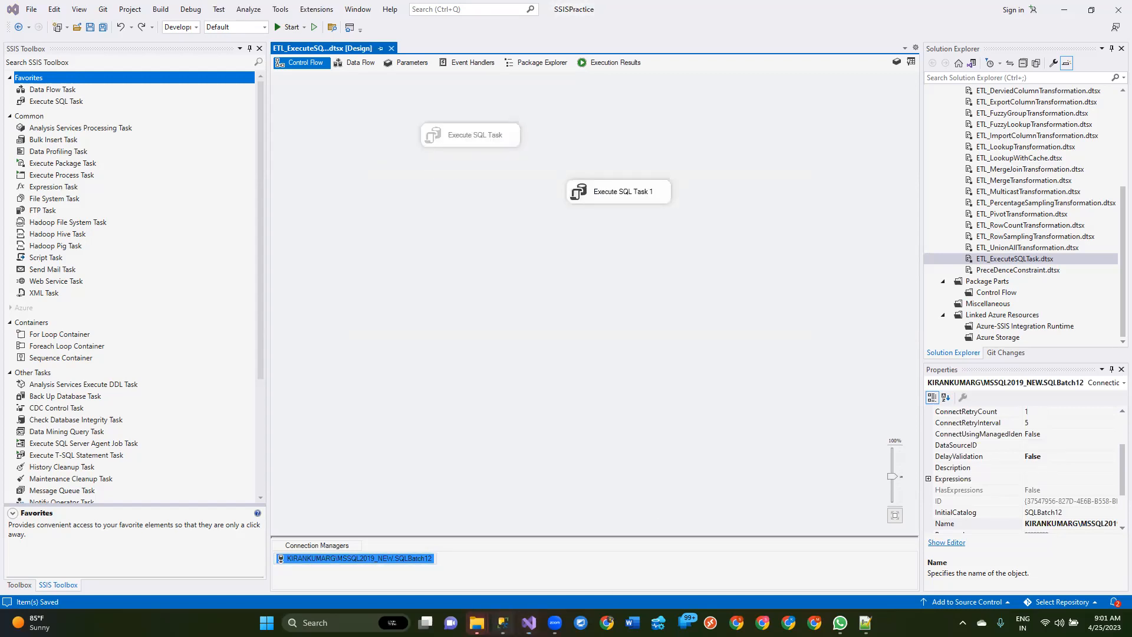
Step: Switch to SQL Server Management Studio, select the MaxSale query to check its database, and return to the SSIS package
key(alt+Tab)
drag(658, 318, 397, 288)
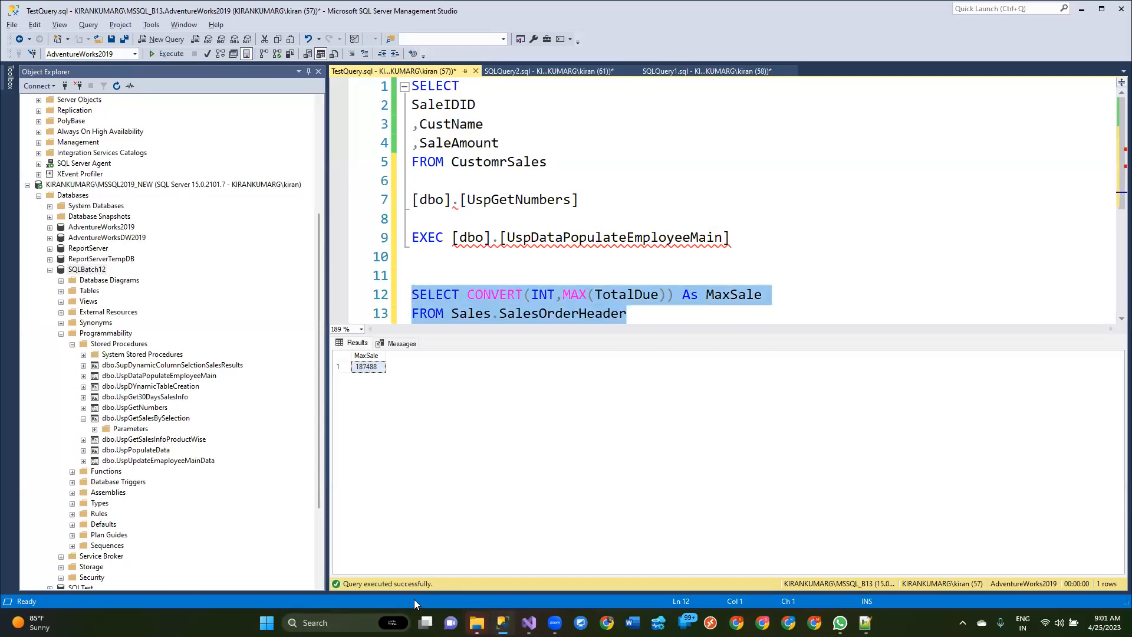
key(alt+Tab)
Step: Assign Execute SQL Task 1 a new OLE DB connection based on the MSSQL2019_NEW AdventureWorks2019 data connection
double_click(626, 191)
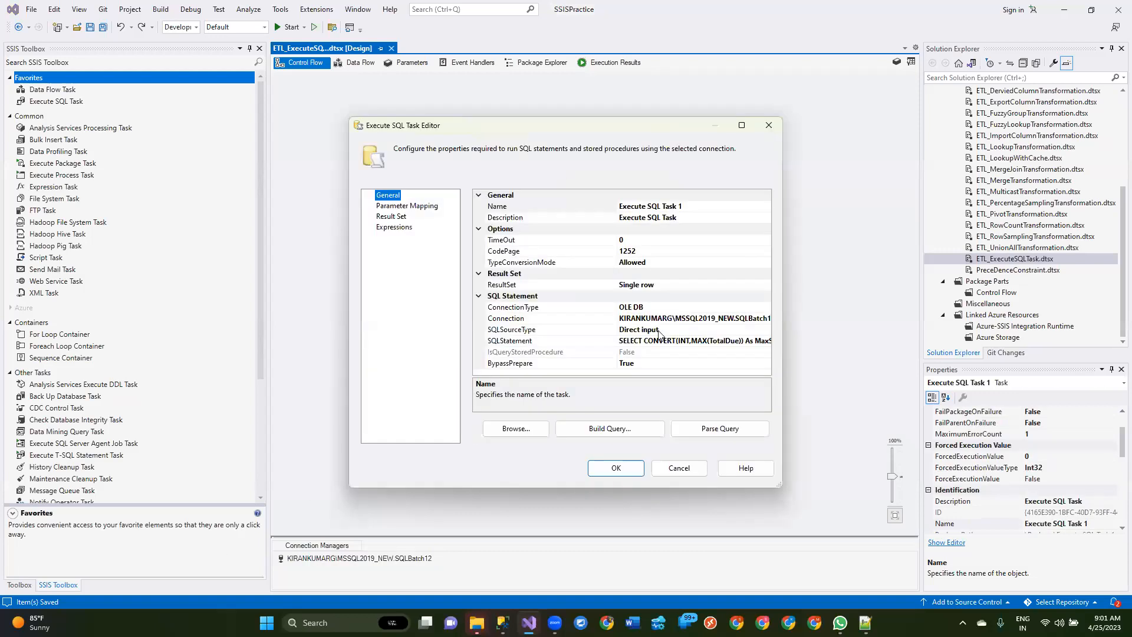
click(766, 319)
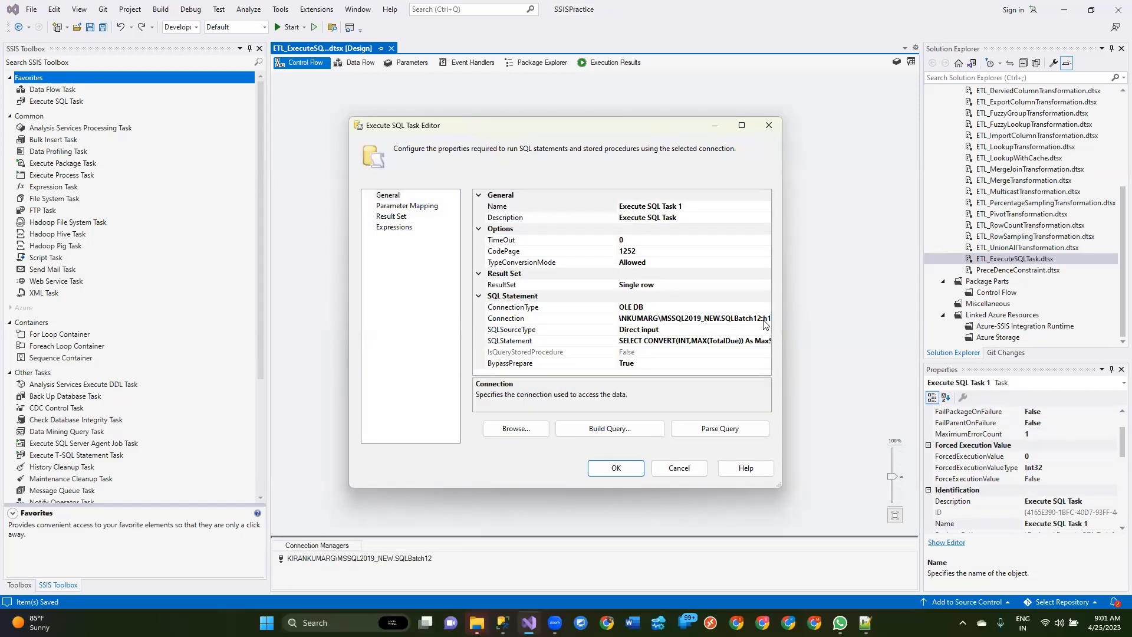
click(767, 319)
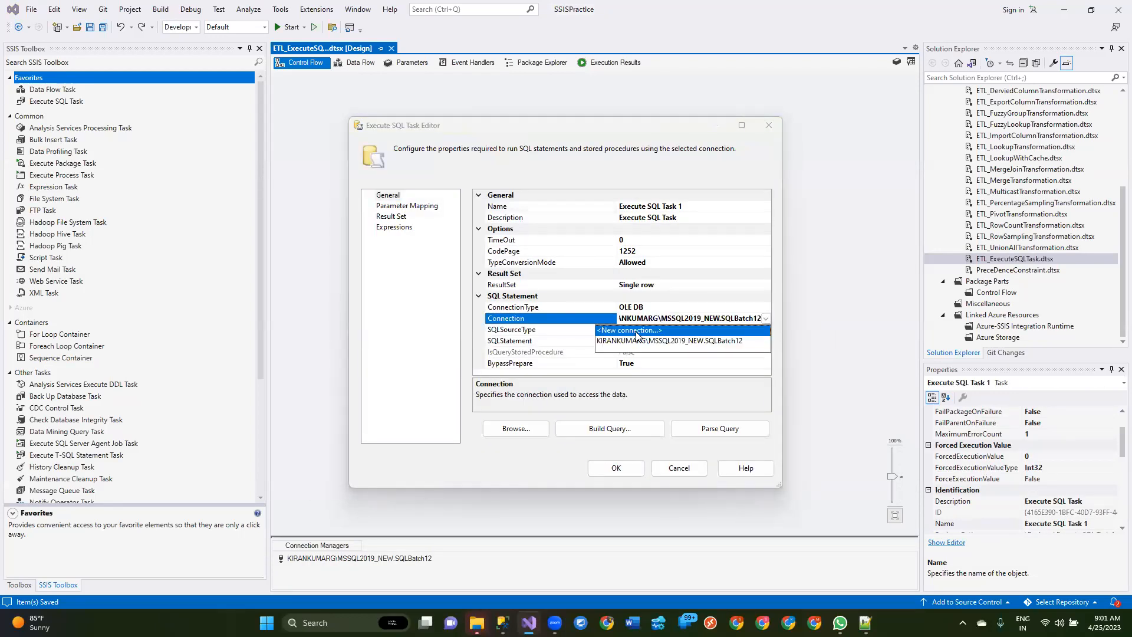
click(635, 330)
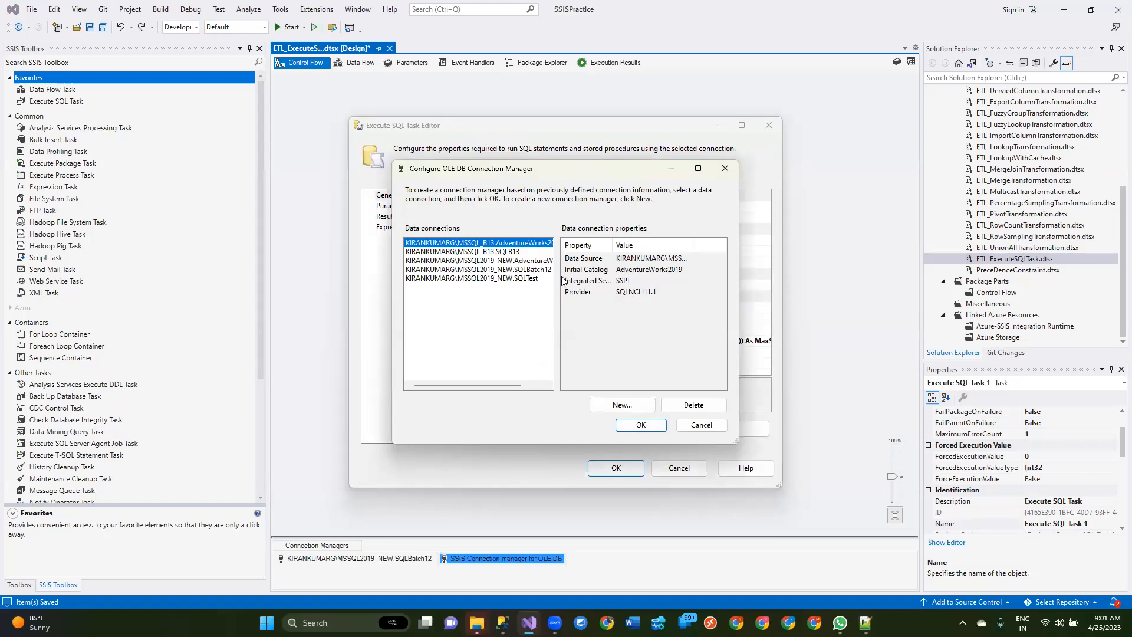
click(534, 261)
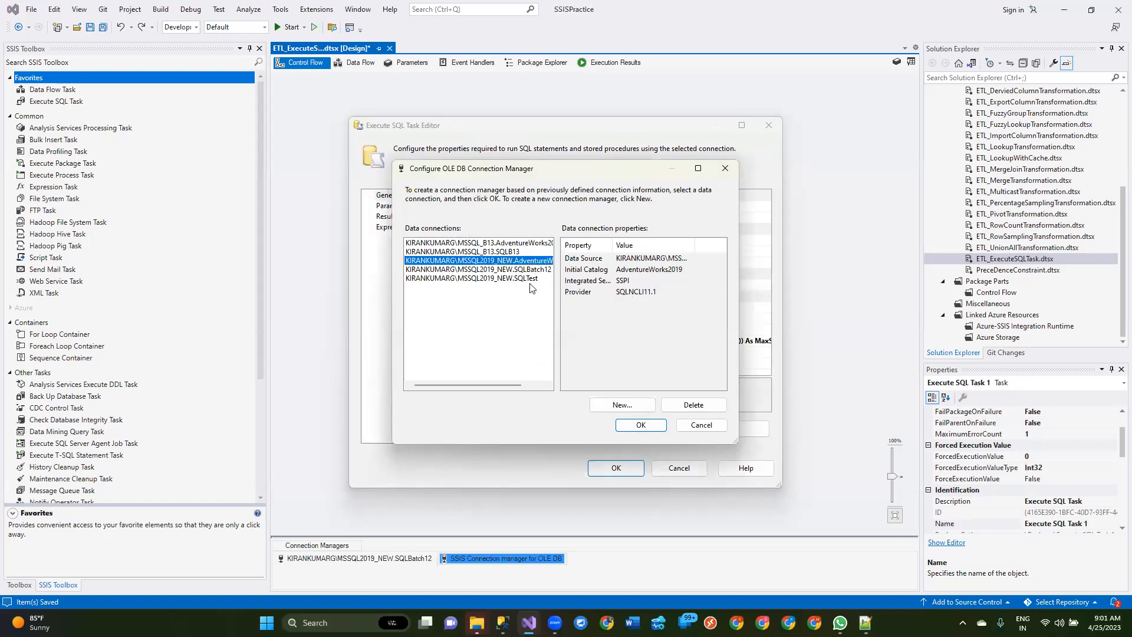
click(623, 427)
click(617, 469)
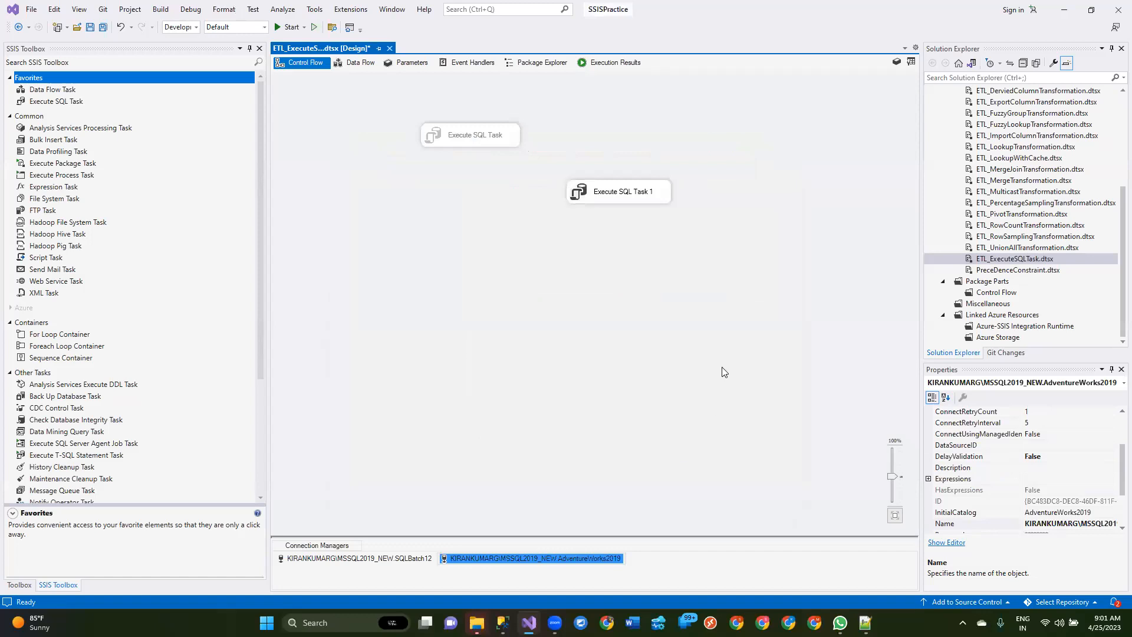
Step: Save the package and execute ETL_ExecuteSQLTask.dtsx with the AdventureWorks2019 connection
key(ctrl+s)
click(1023, 261)
right_click(1023, 260)
click(955, 305)
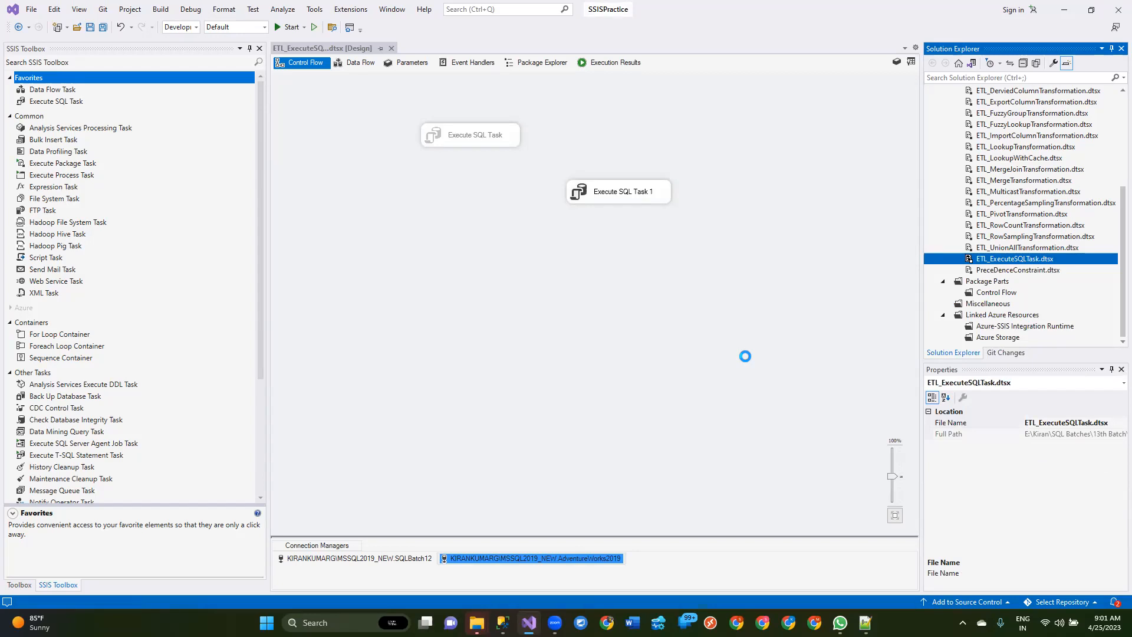
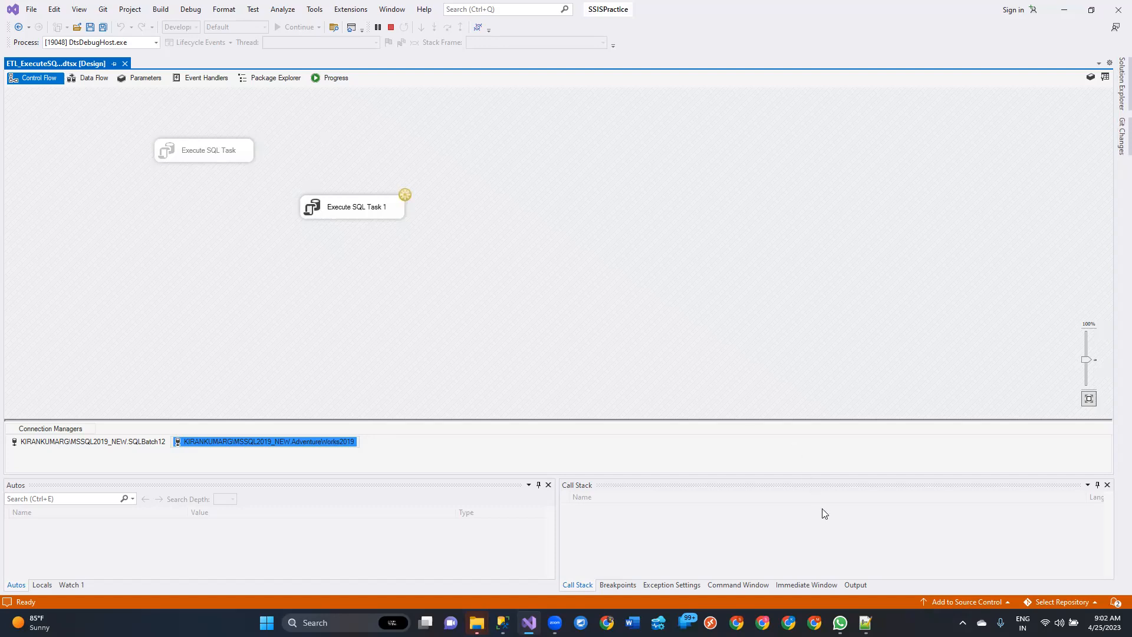
Step: Look through the Output, Immediate Window, Exception Settings, Locals, Watch 1 and Autos debug windows during the package run
click(853, 584)
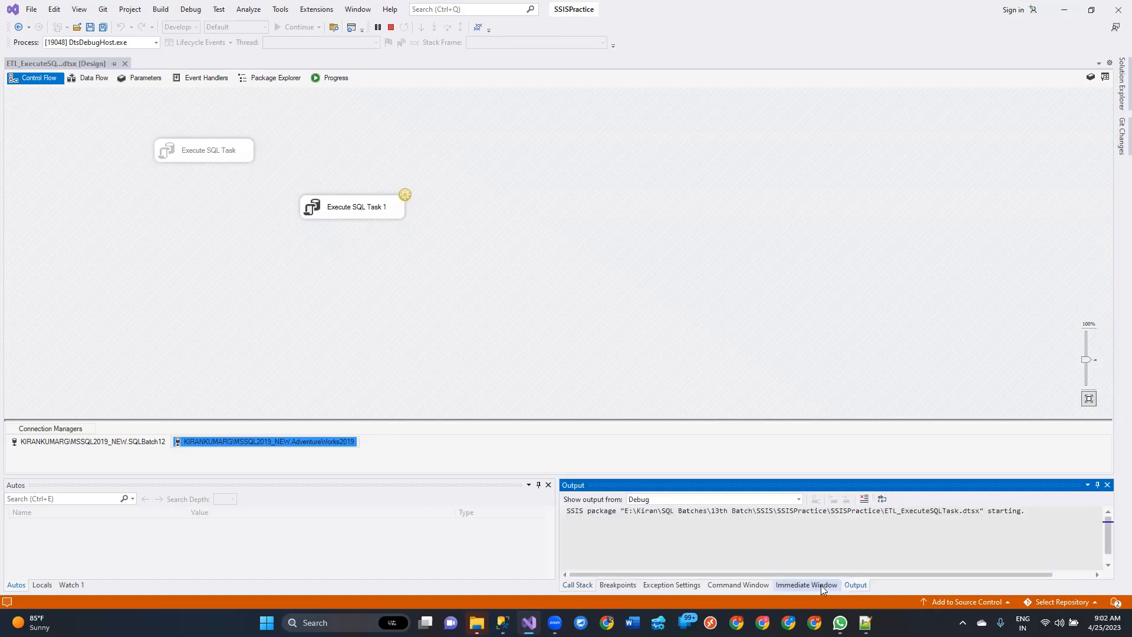
click(819, 584)
click(672, 585)
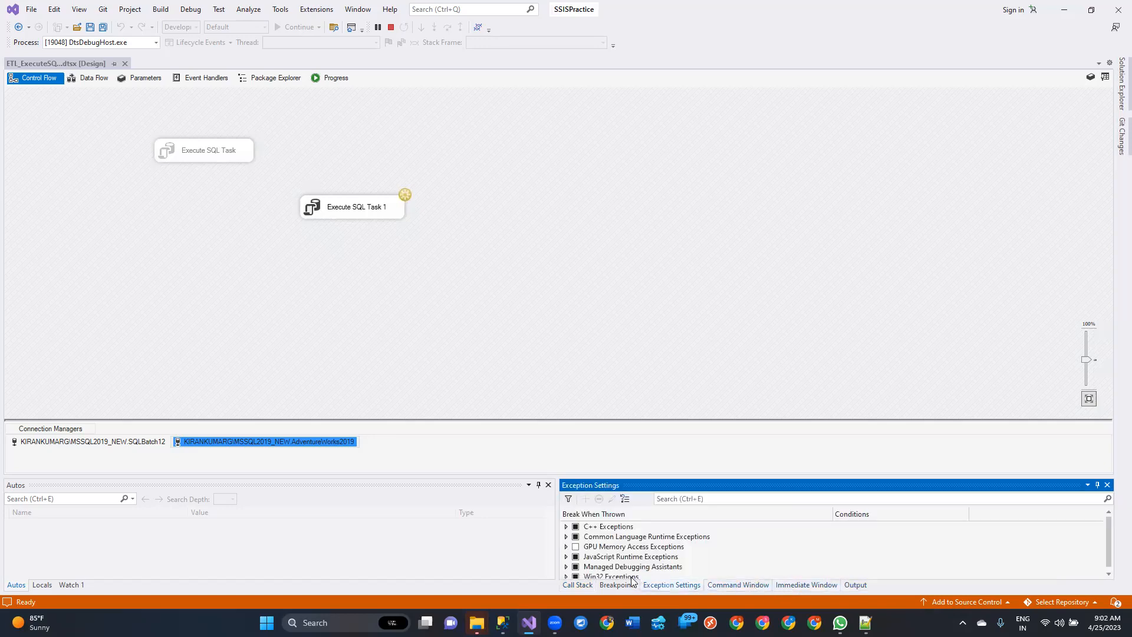
click(628, 575)
click(42, 585)
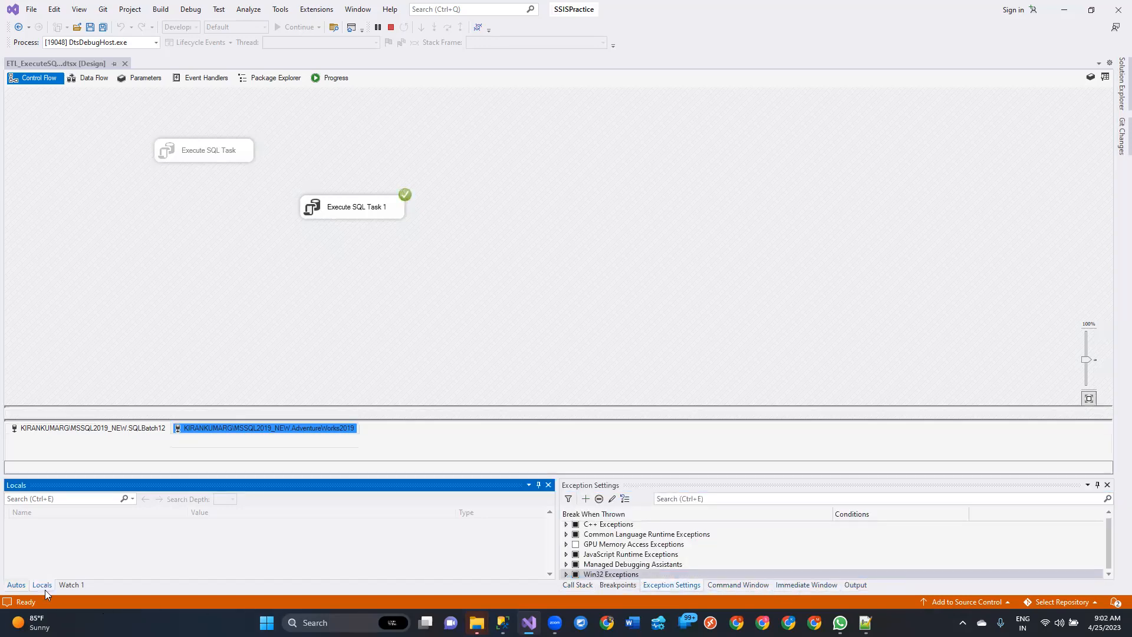
click(71, 584)
click(16, 584)
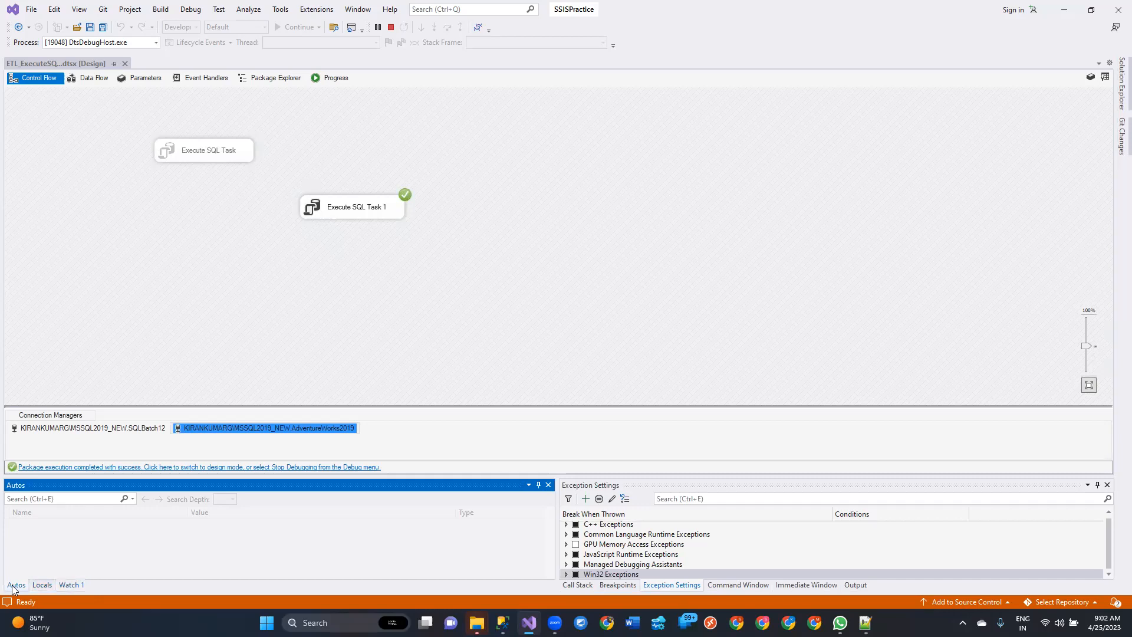
click(39, 586)
click(516, 214)
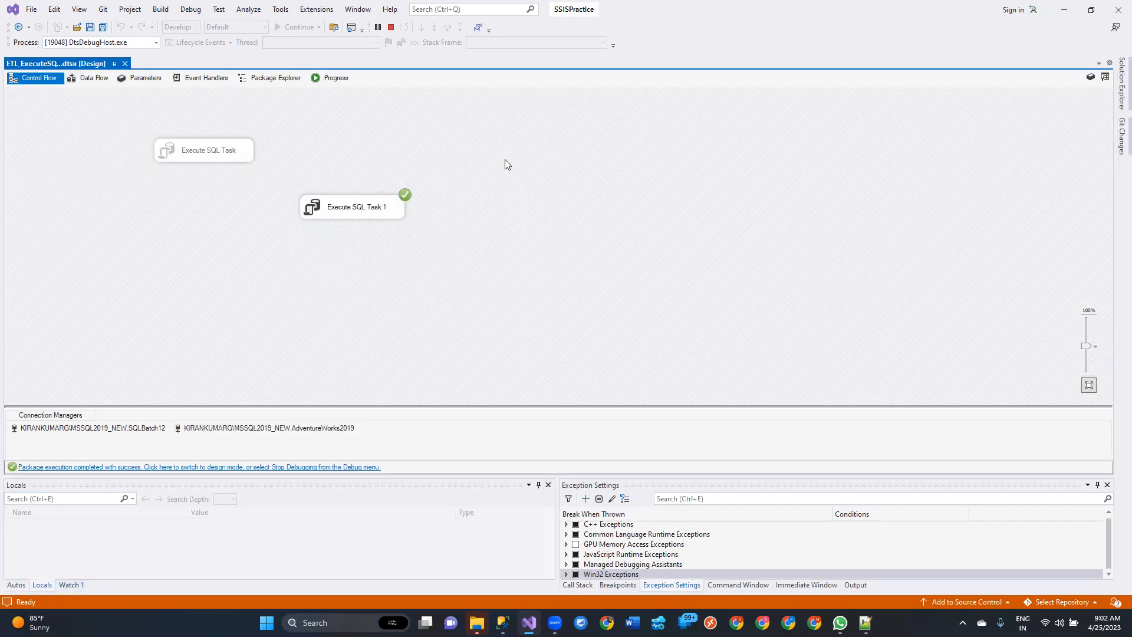
Step: Stop debugging the package and move Execute SQL Task 1 up beside the disabled Execute SQL Task
click(392, 28)
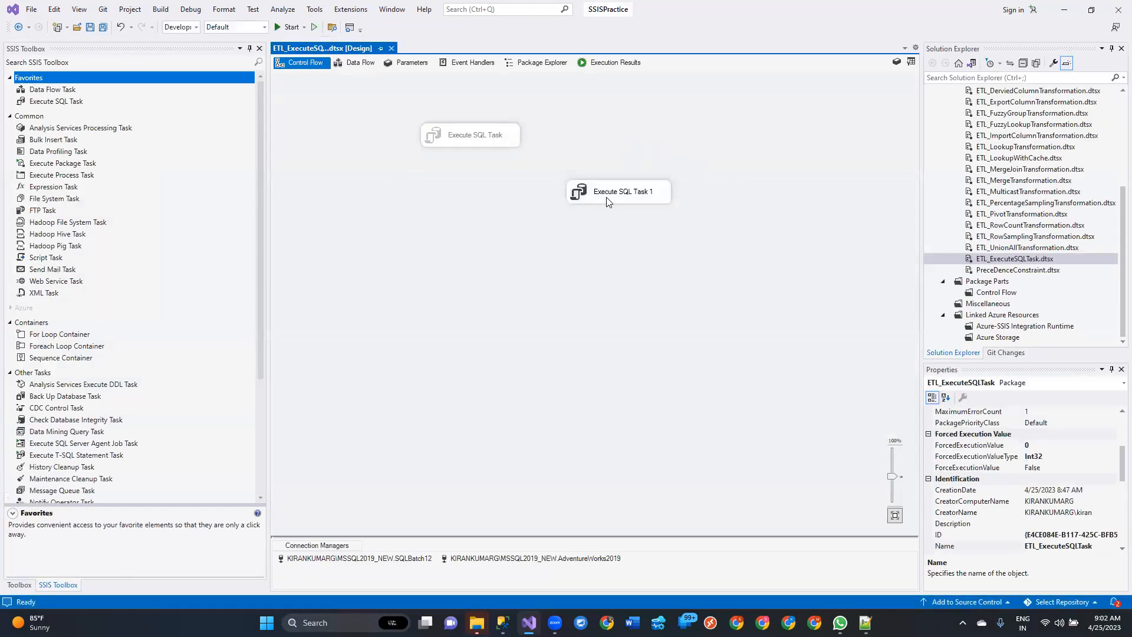
click(608, 203)
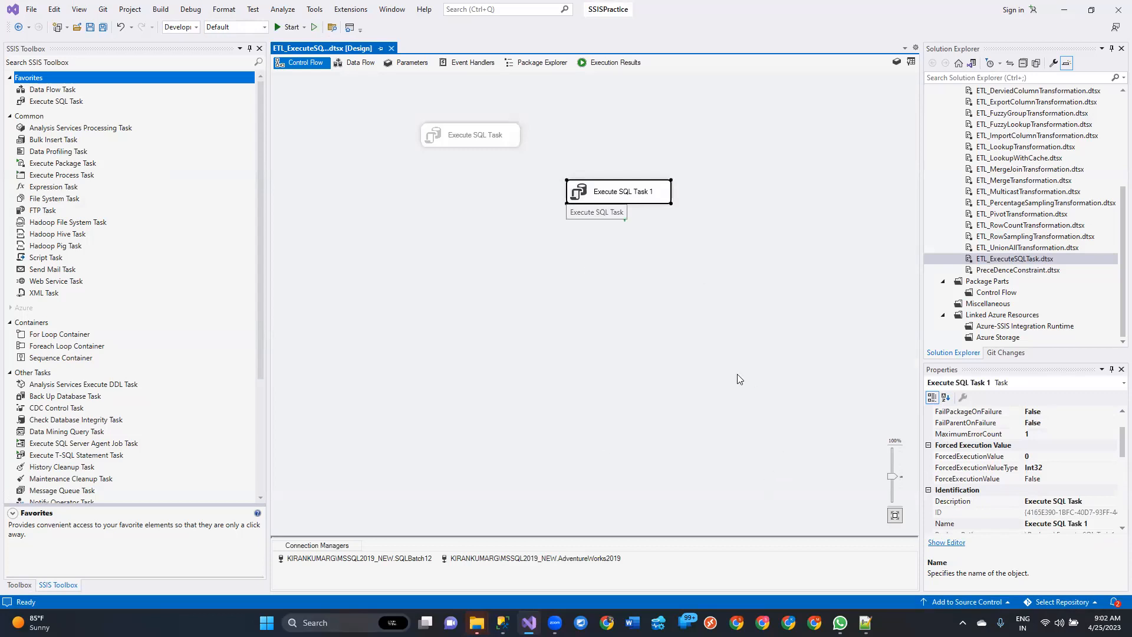
click(629, 344)
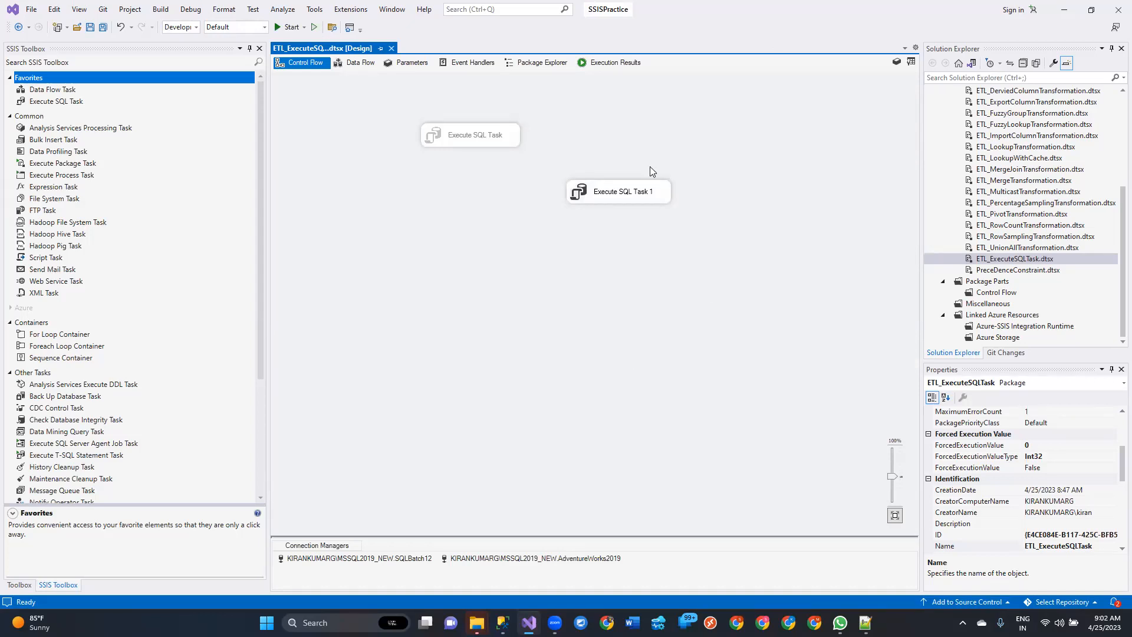
drag(622, 190, 634, 114)
click(555, 303)
Step: Switch to SQL Server Management Studio and start a new SELECT from Sales.SalesOrderDetail below the MaxSale query
key(alt+Tab)
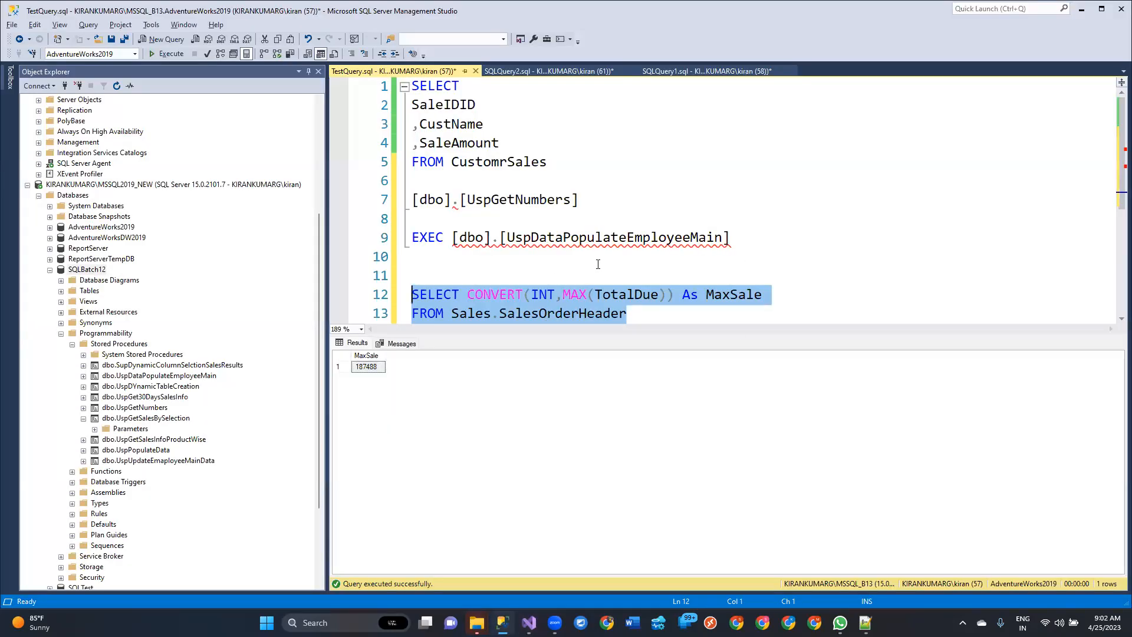
scroll(649, 263, down, 2)
click(707, 259)
key(Return)
key(Return)
key(Return)
text(SELECT)
key(Return)
text(FROM )
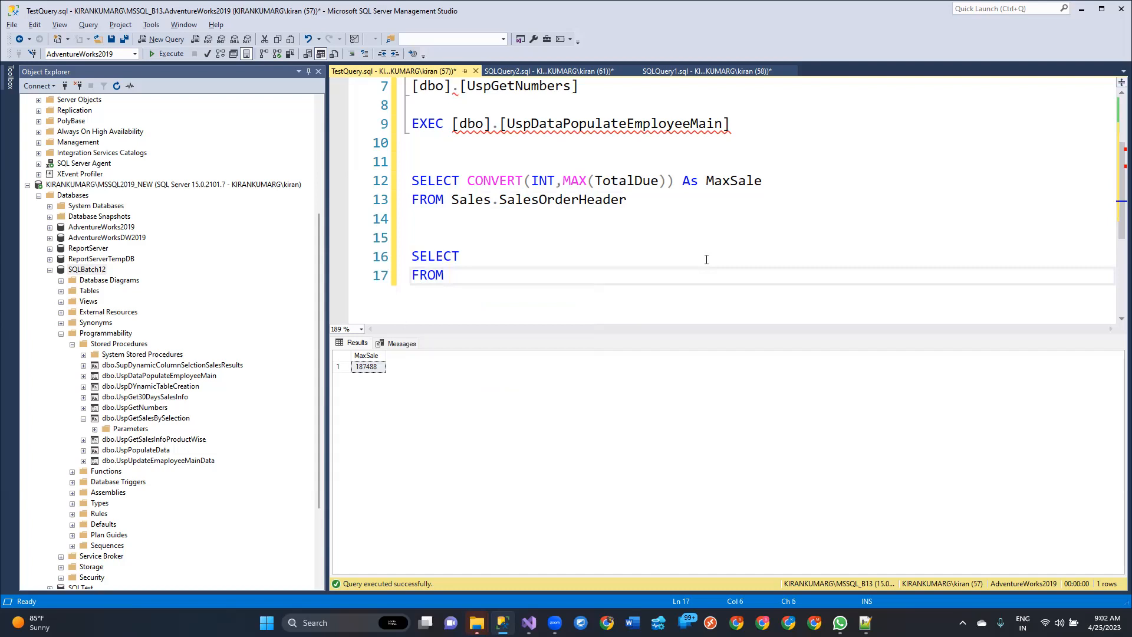
text(Sales)
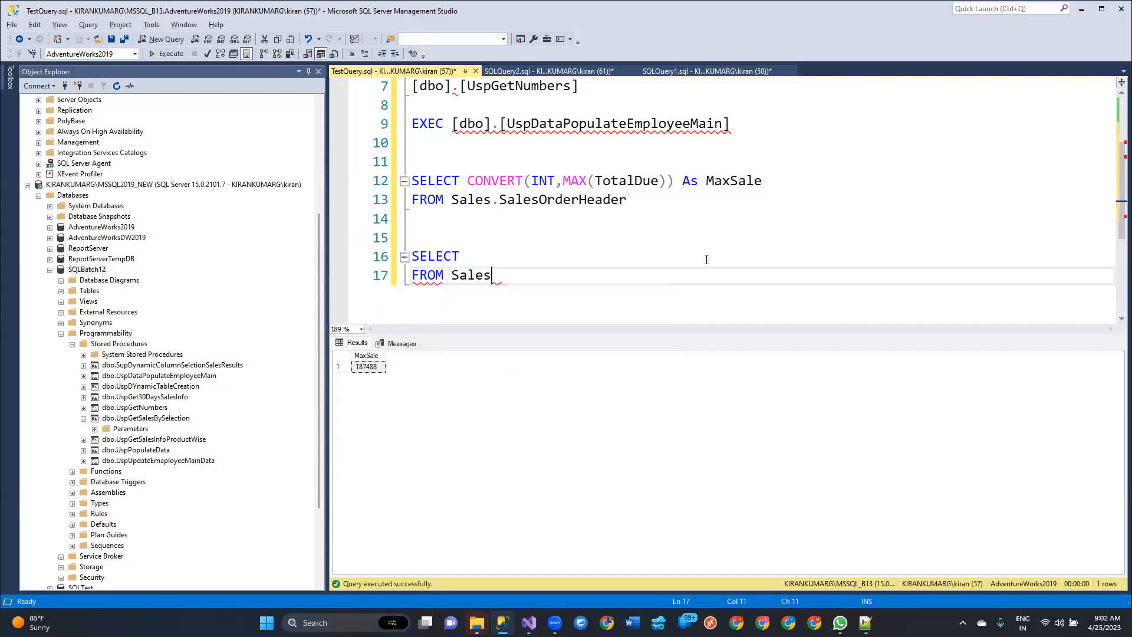
text(.Sales)
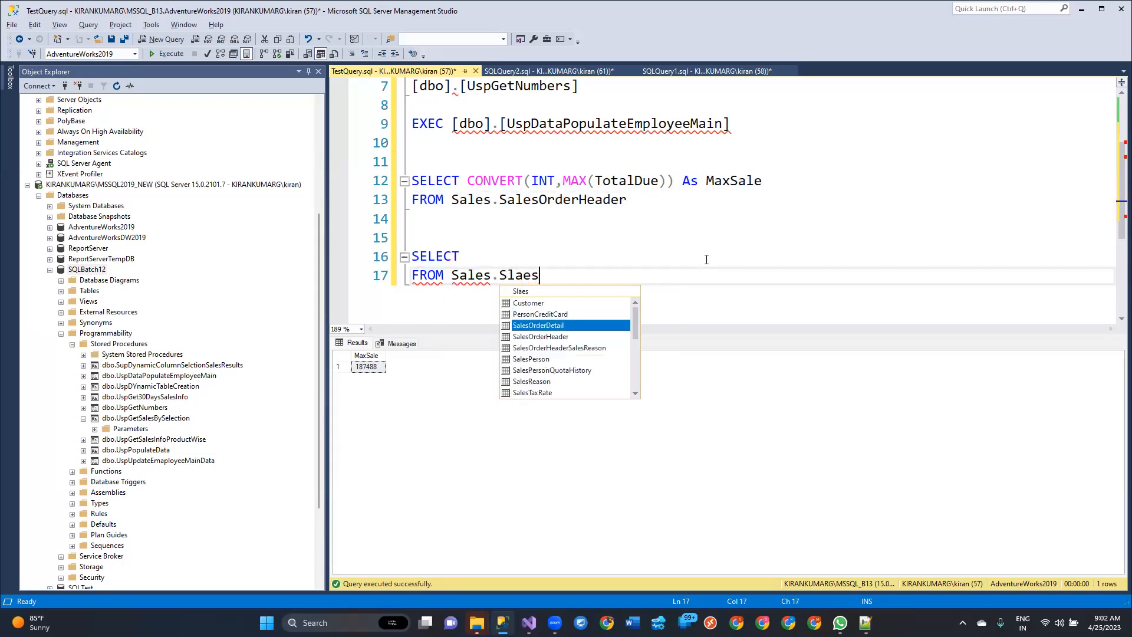
key(Tab)
Step: Add the columns SalesOrderDetailID and SalesOrderID to the new SELECT on Sales.SalesOrderDetail
click(706, 259)
text(Salesorder)
key(Down)
key(Tab)
text(,)
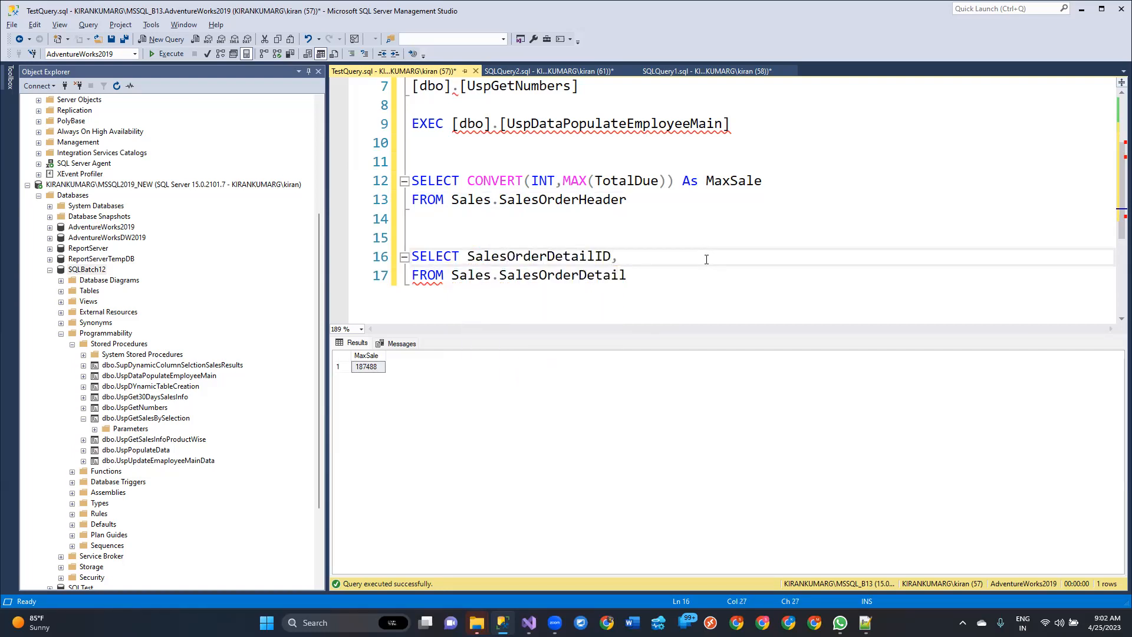
text(Sal)
key(Down)
key(Down)
key(Down)
key(Up)
key(Up)
key(Down)
key(Down)
key(Down)
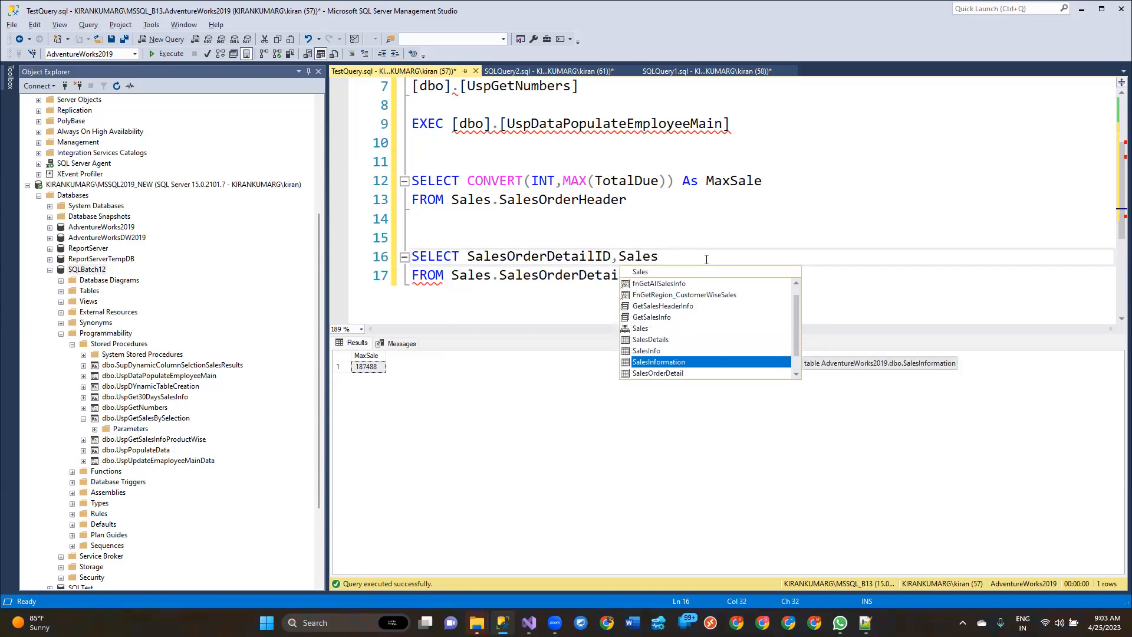
text(esOrderID)
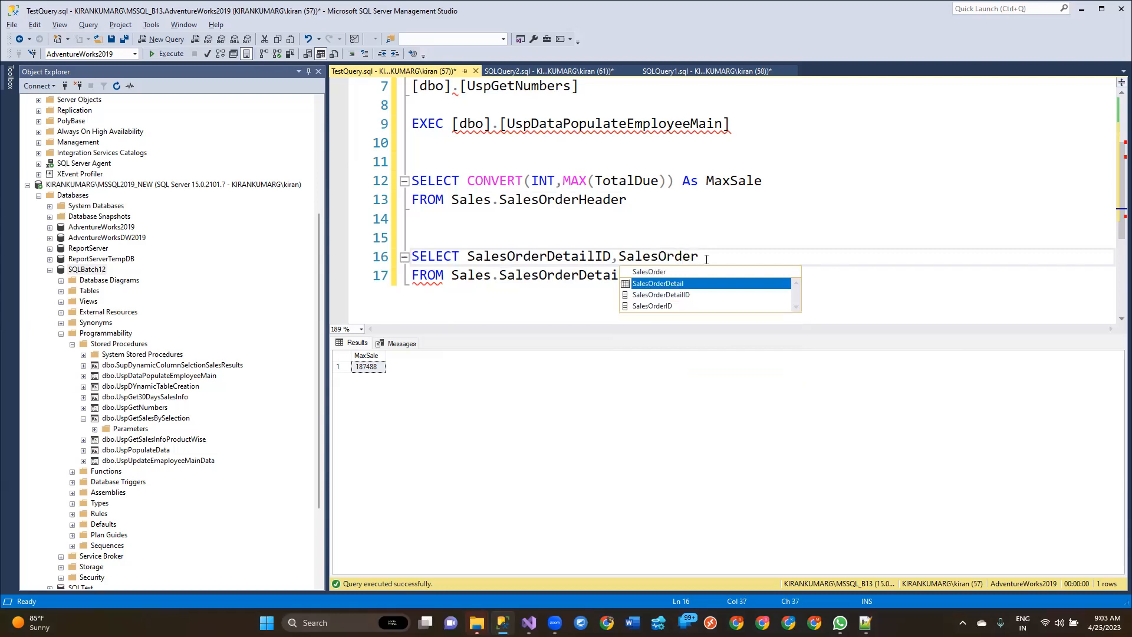
key(Tab)
Step: Extend the SELECT's column list with LineTotal and ProductID
text(,LineTota)
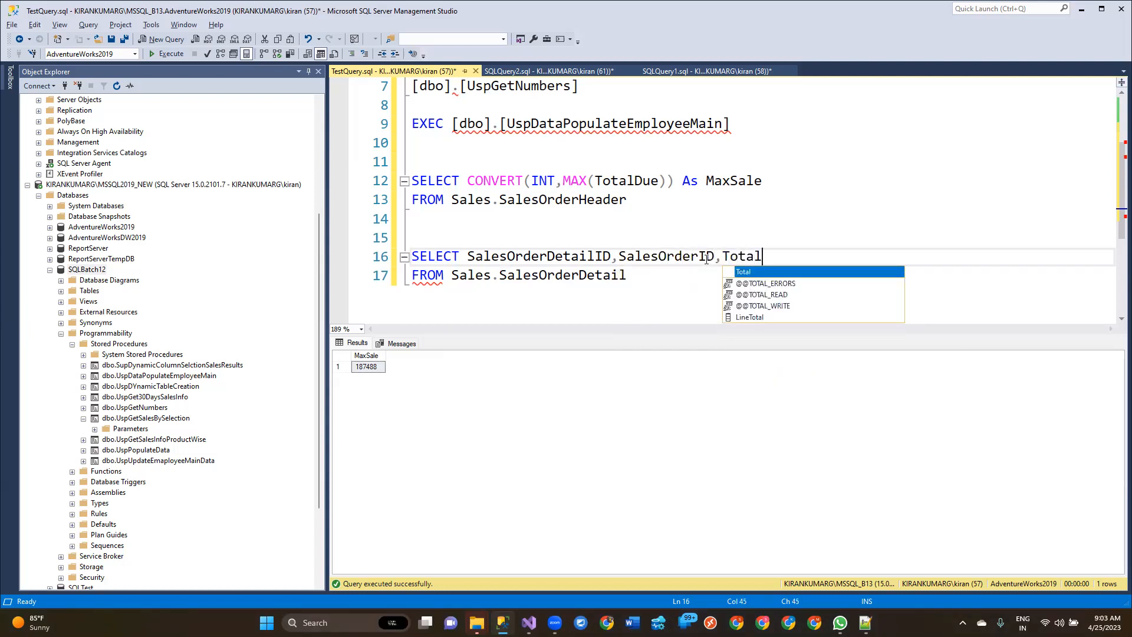
text(l)
key(Down)
key(Down)
key(Down)
key(Down)
key(Tab)
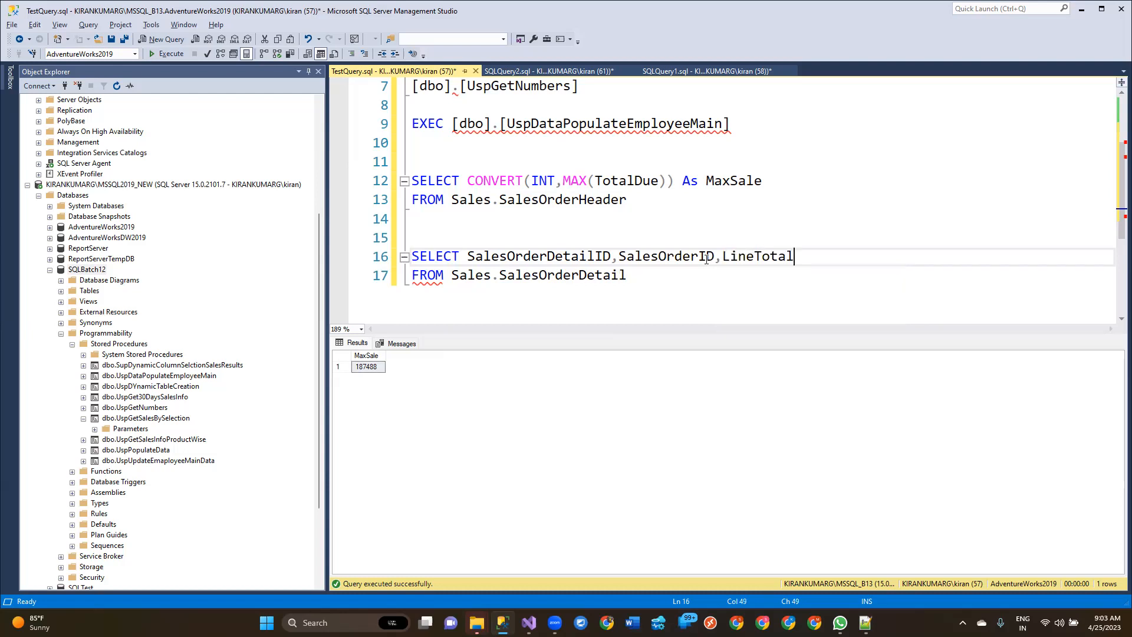
text(,Prod)
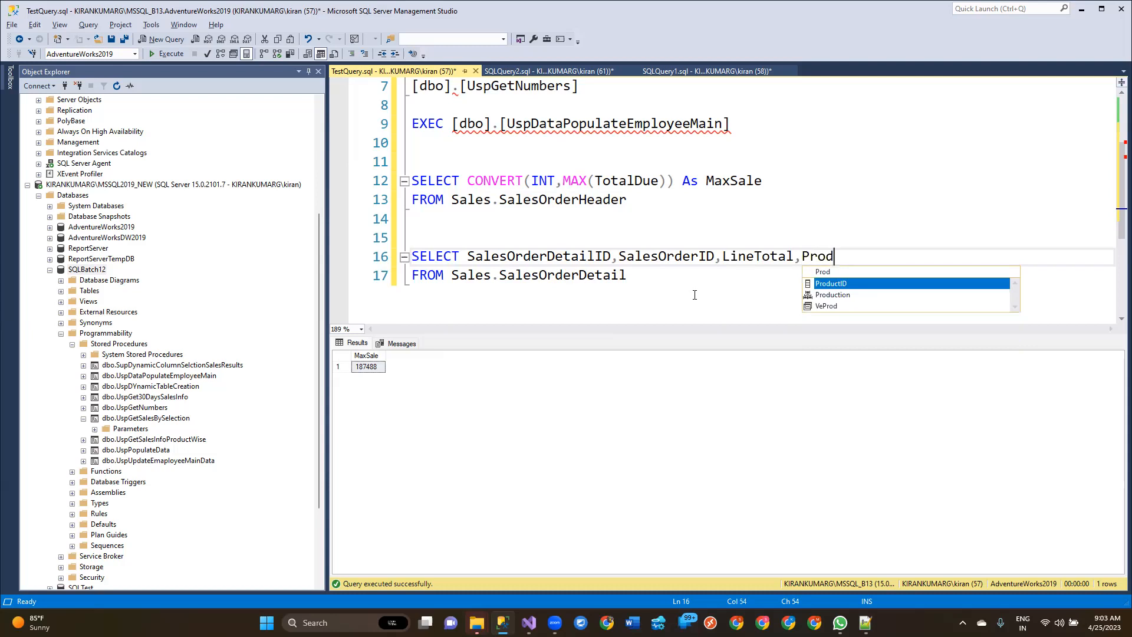
key(Tab)
Step: Copy the whole Sales.SalesOrderDetail query and switch back to the SSIS package in Visual Studio
click(694, 294)
shift+click(412, 256)
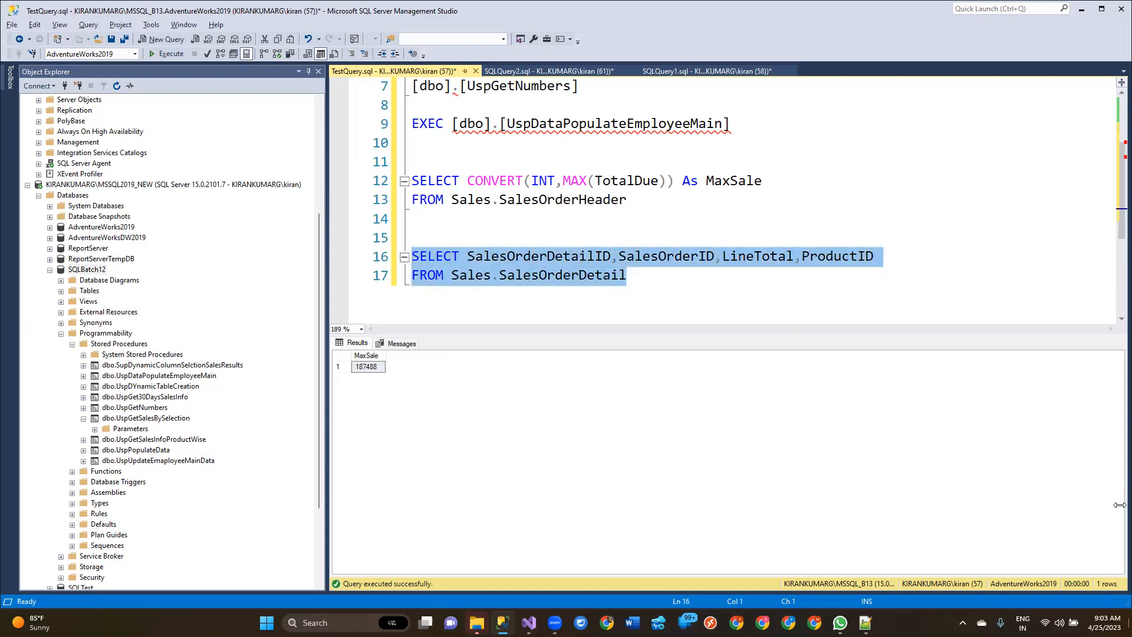
key(alt+Tab)
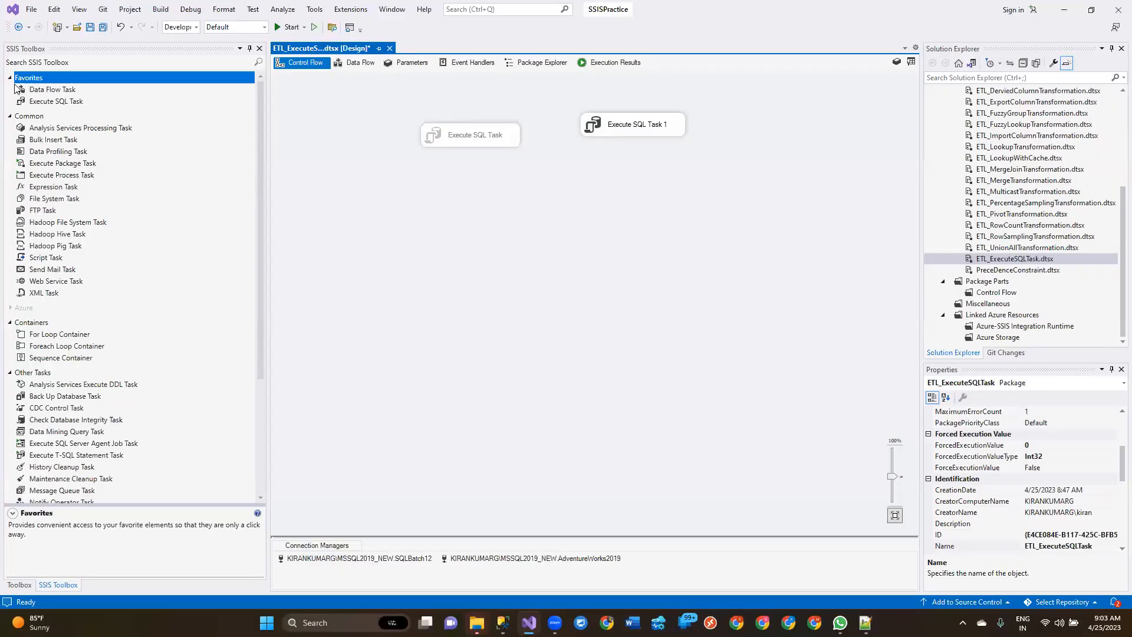
Step: Add a third Execute SQL Task below the existing two and use the copied Sales.SalesOrderDetail query as its SQL statement
drag(59, 101, 524, 230)
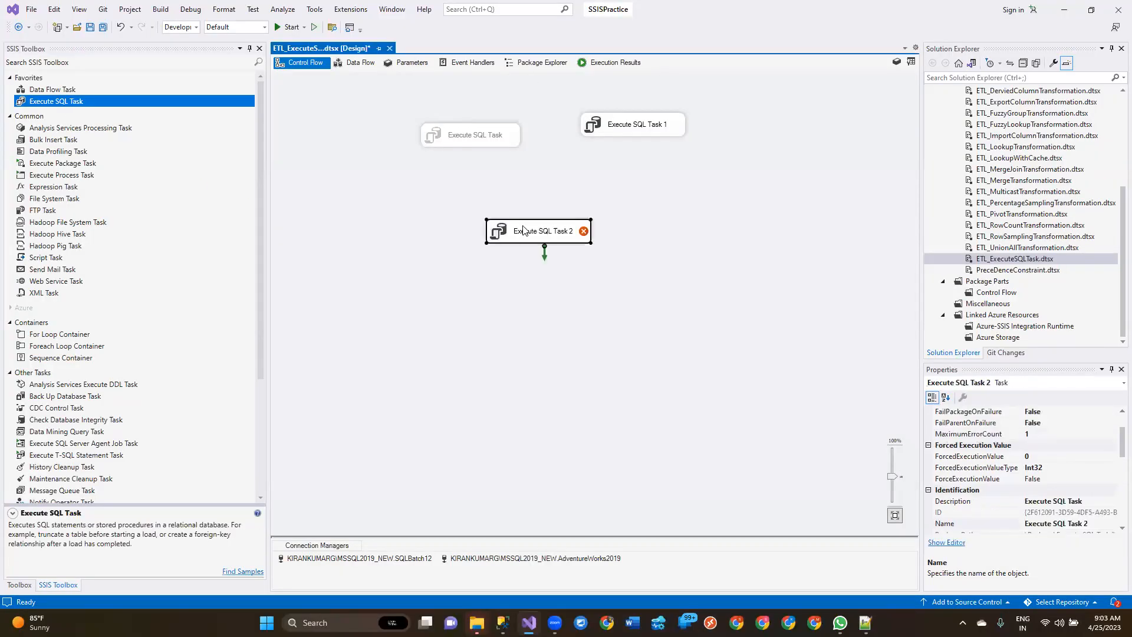
double_click(526, 220)
click(731, 341)
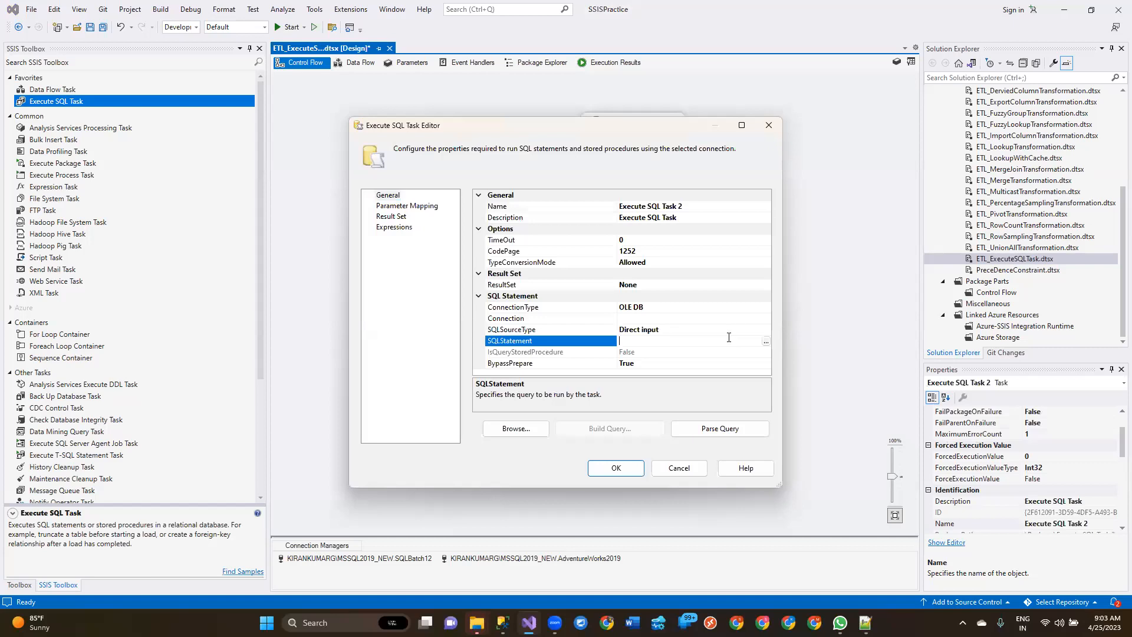
click(766, 342)
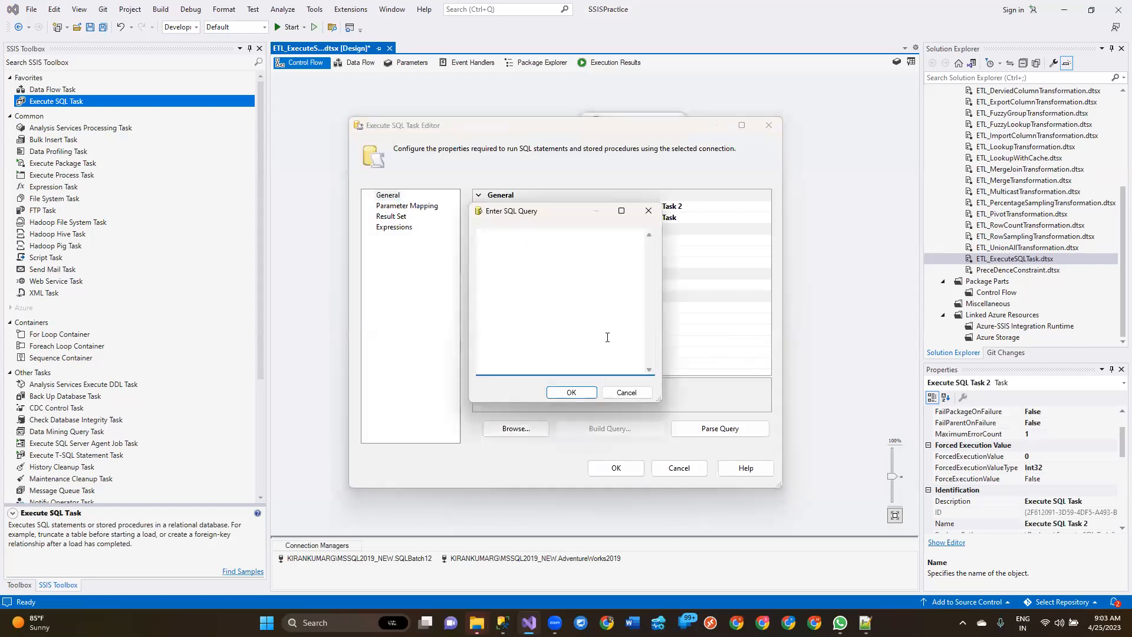
key(ctrl+v)
click(571, 392)
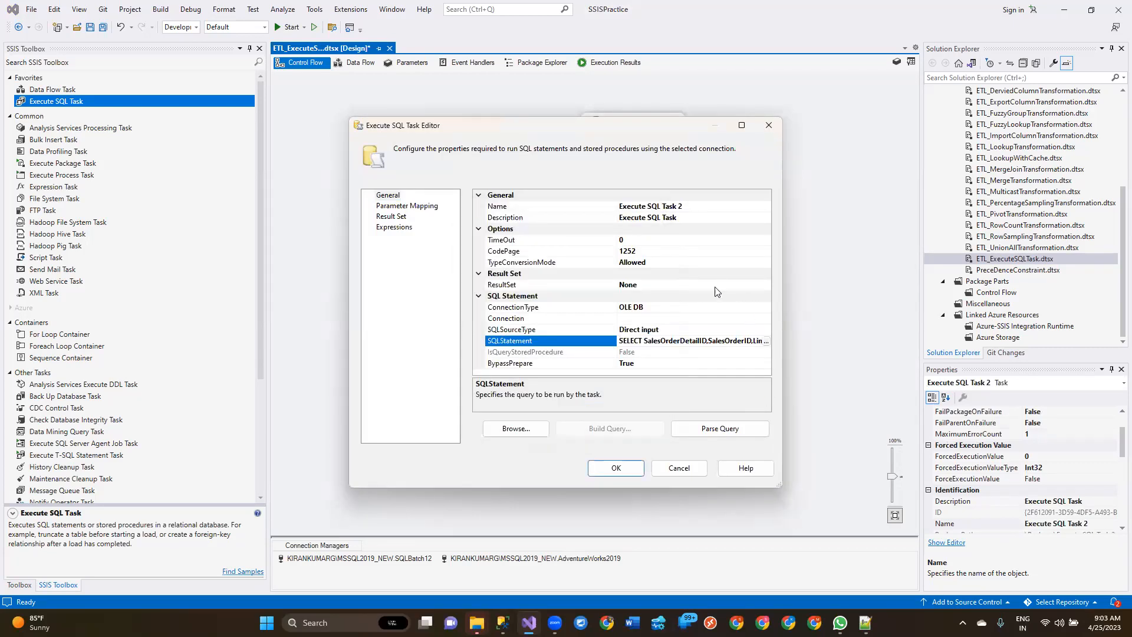
Step: Set Execute SQL Task 2 to the MSSQL2019_NEW.AdventureWorks2019 connection and its result set to Full result set
click(714, 318)
click(766, 318)
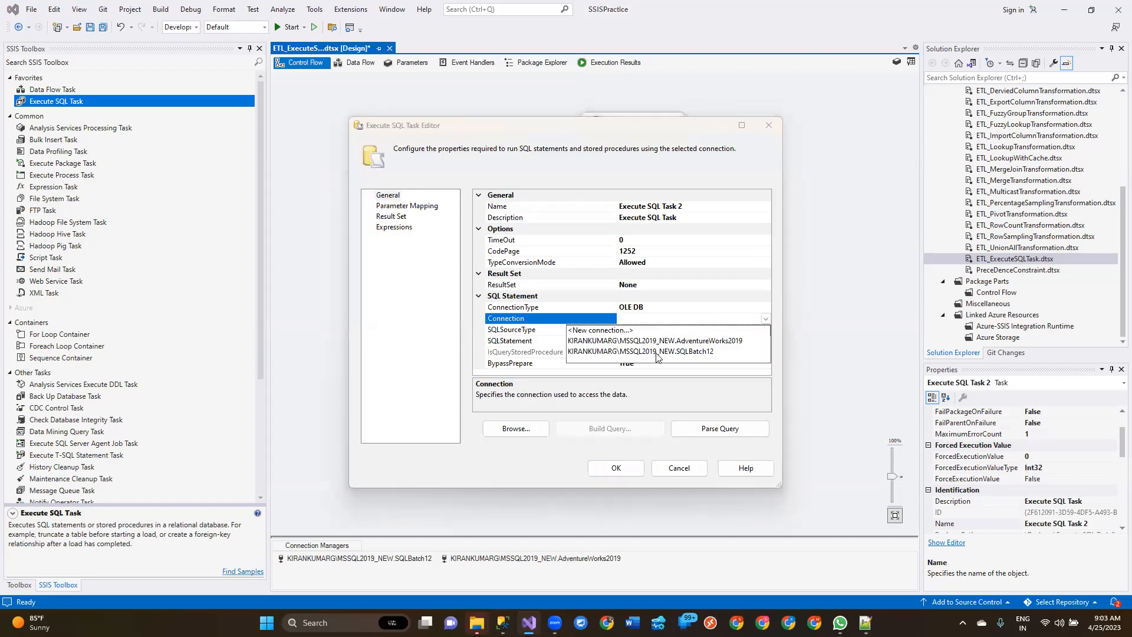
click(662, 341)
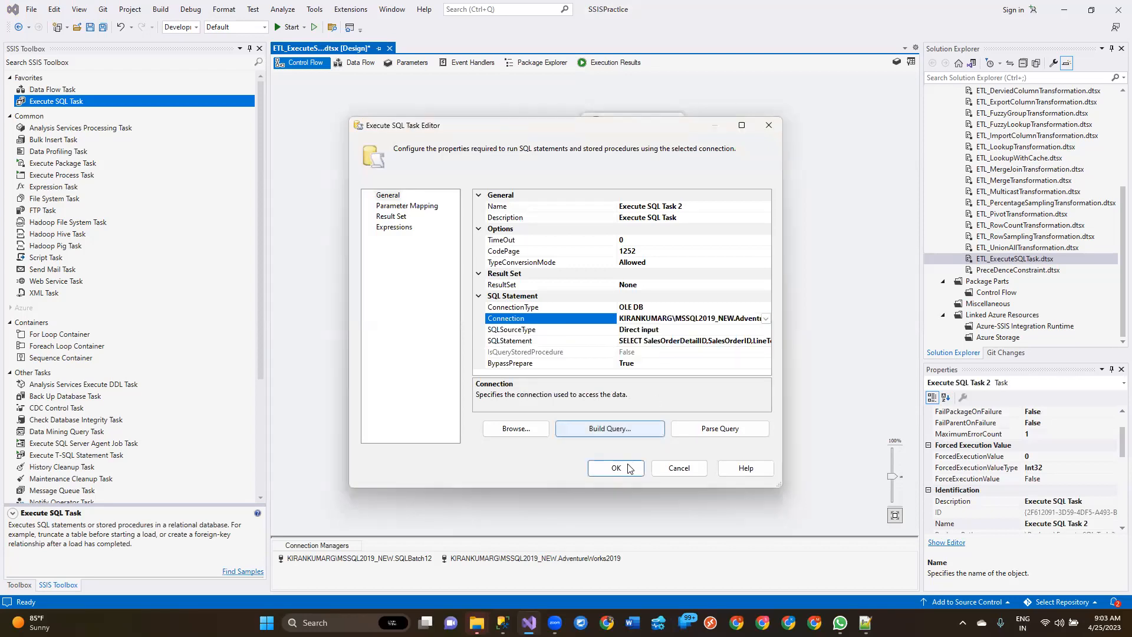
click(666, 285)
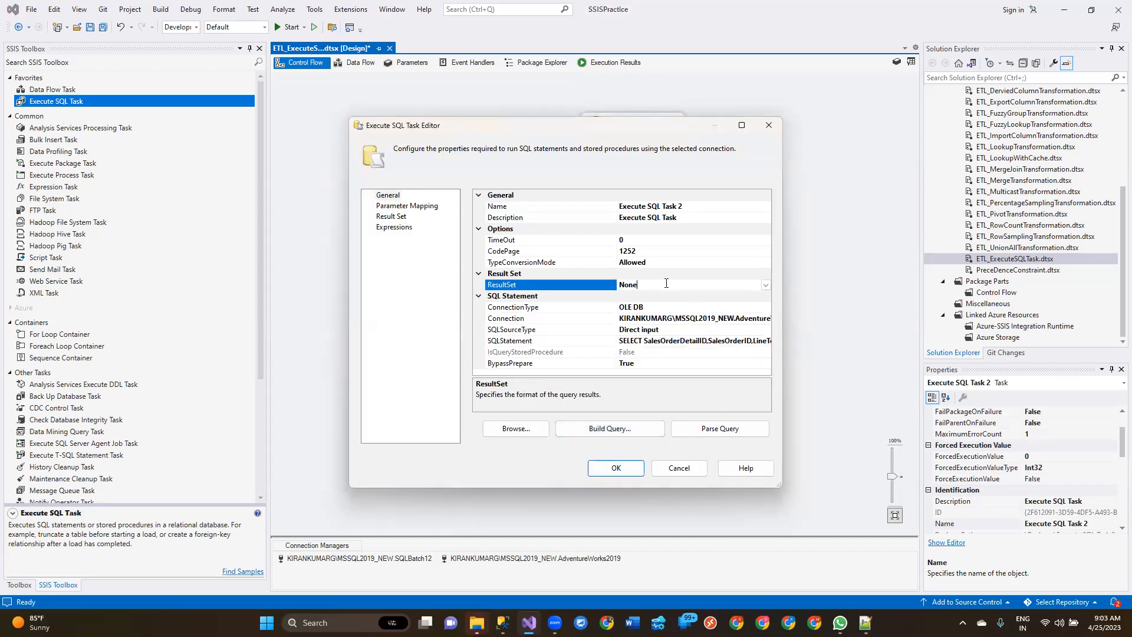
click(765, 285)
click(644, 319)
Step: Add a result set mapping to Execute SQL Task 2 with the result name 0
click(391, 216)
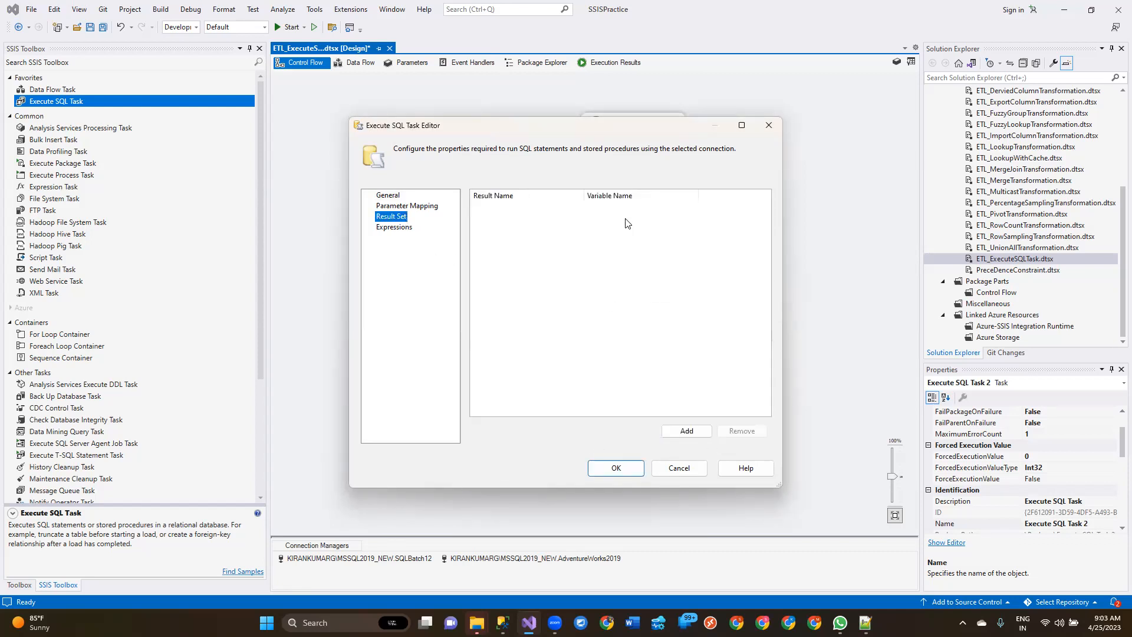
click(687, 431)
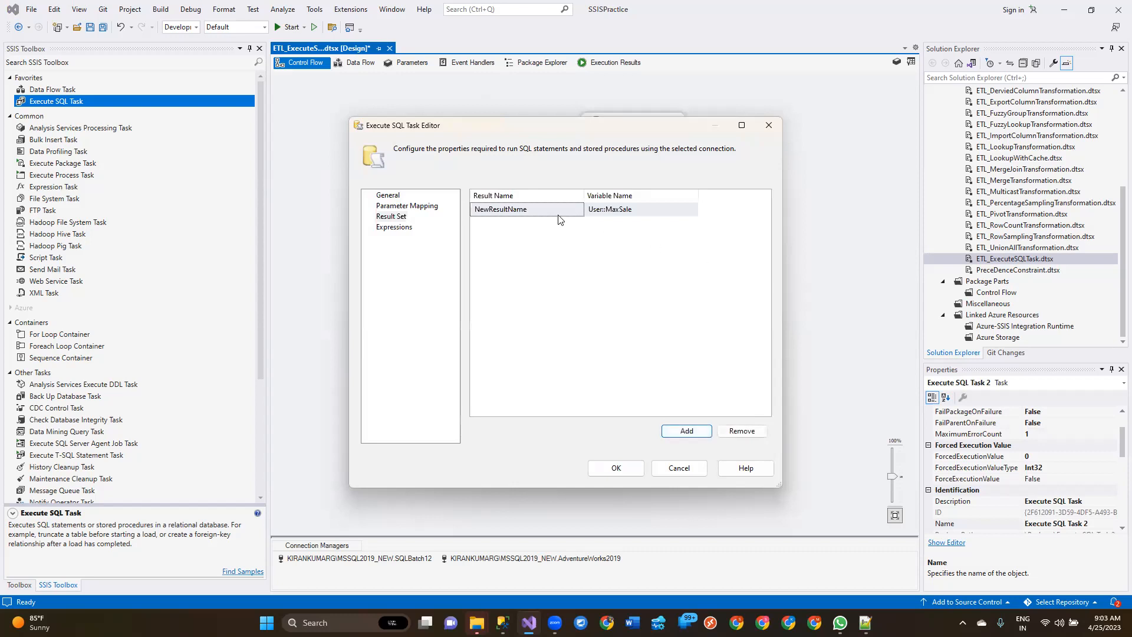
click(560, 217)
click(559, 213)
double_click(559, 213)
text(0)
key(Tab)
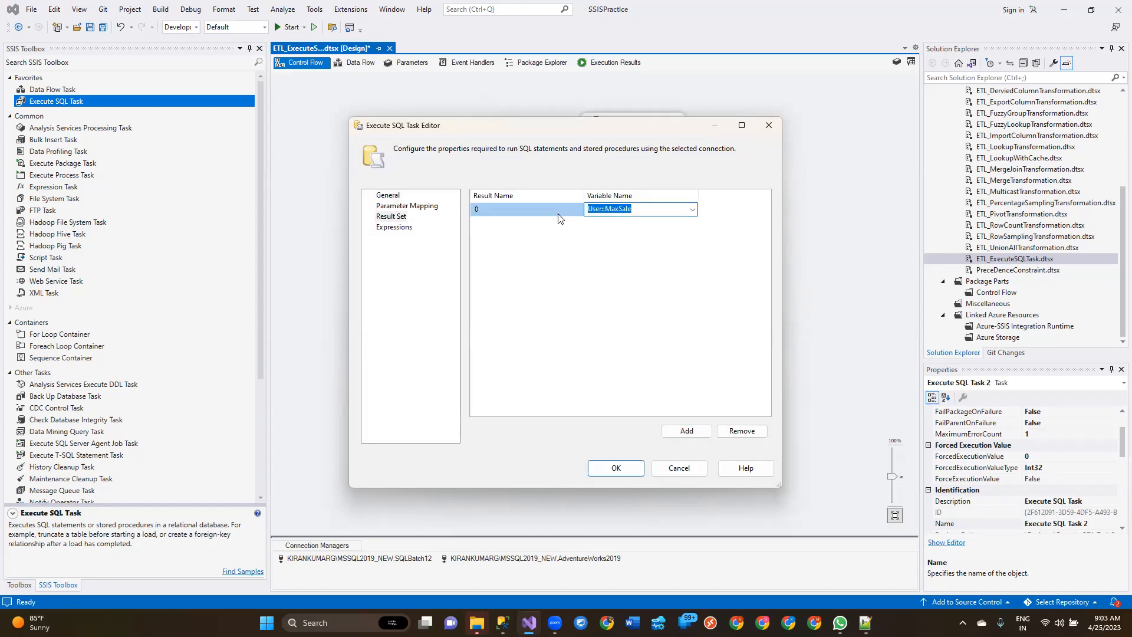
Step: Map result 0 to a new Object variable named SalesOrderDetails in the User namespace, accept the task settings and save the package
click(694, 213)
click(641, 221)
double_click(590, 287)
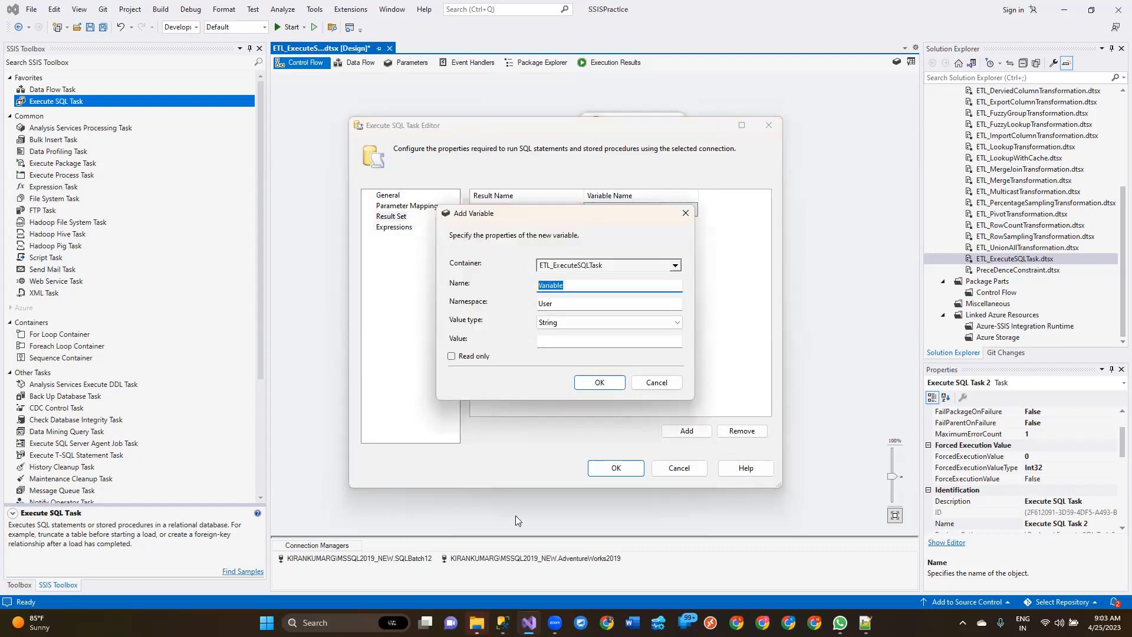
text(SalesOrderDetails)
click(538, 324)
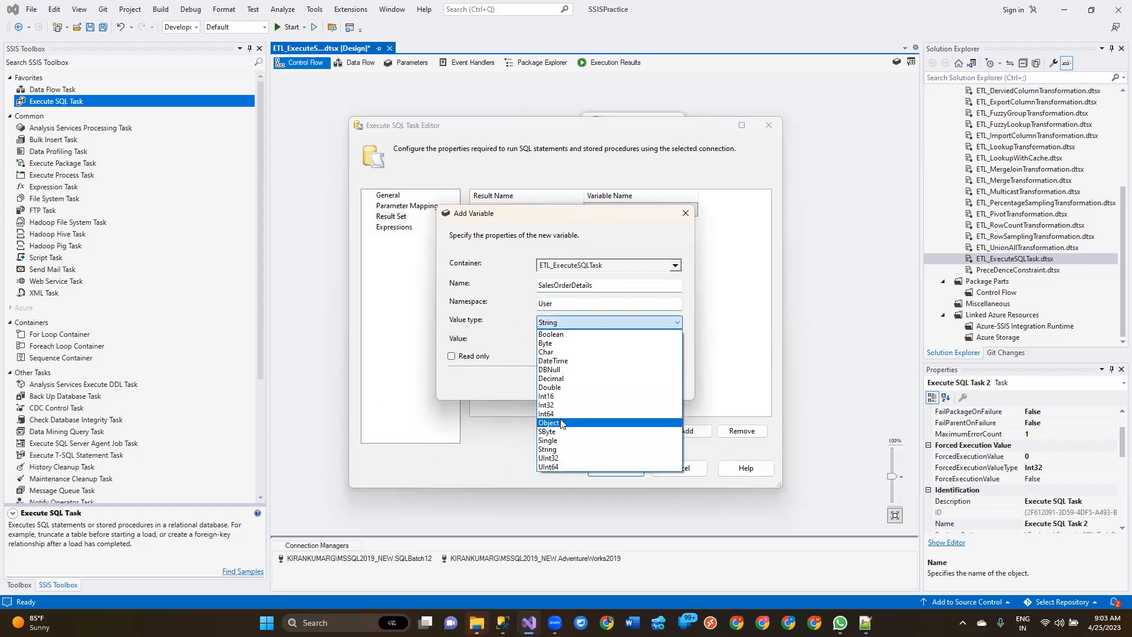
click(560, 423)
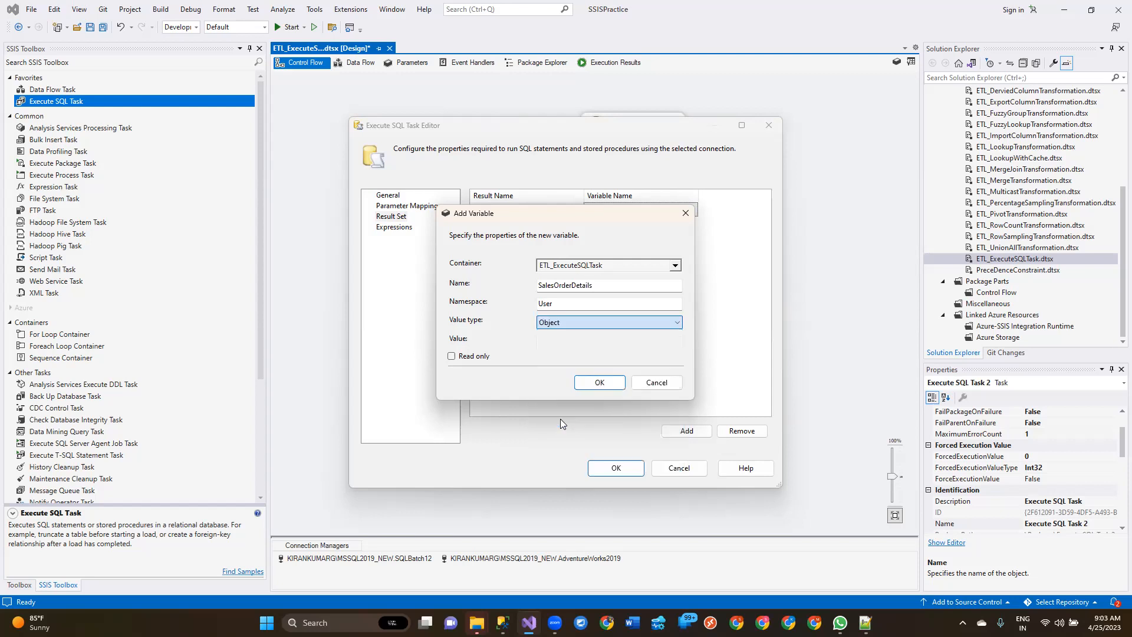
click(594, 383)
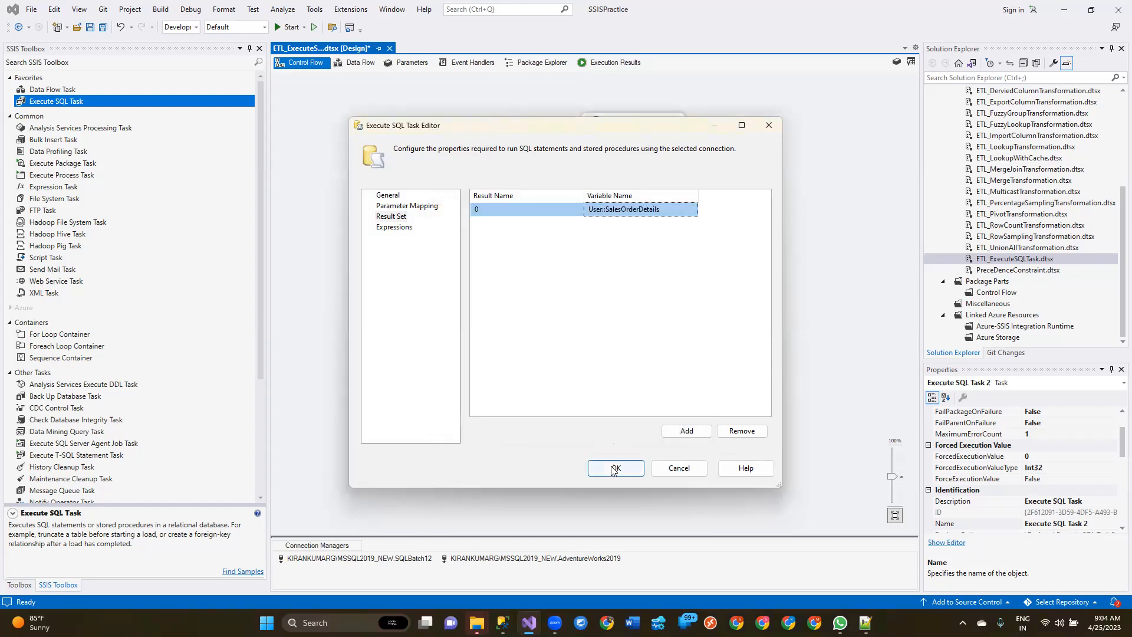
click(616, 467)
key(ctrl+s)
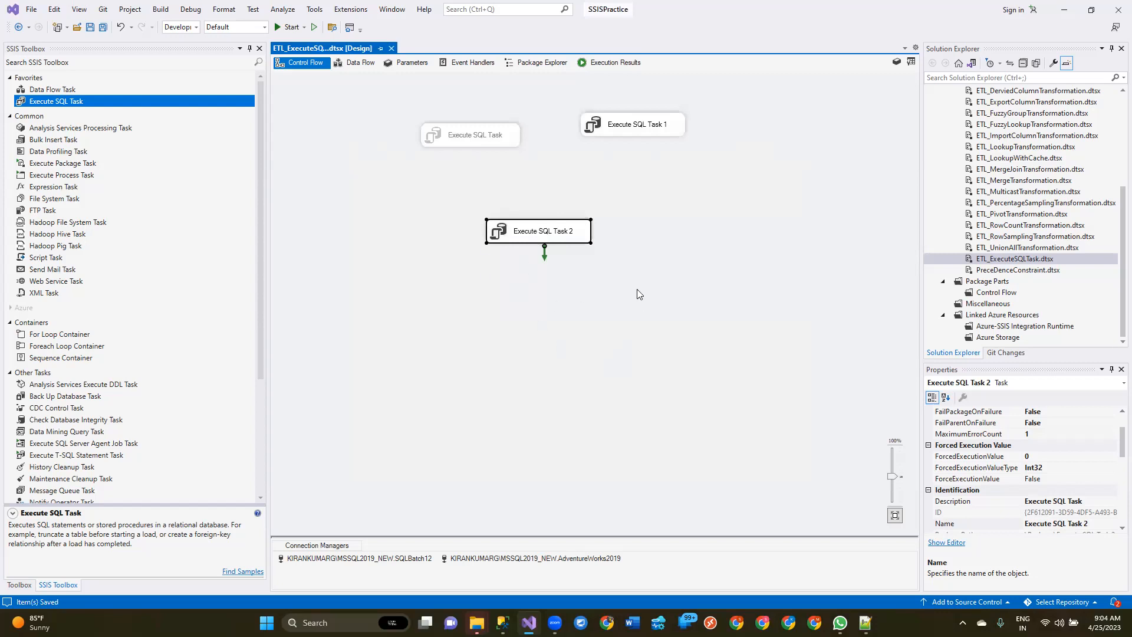
Step: Review the package variables, checking the data type and value of SalesOrderDetails
double_click(523, 237)
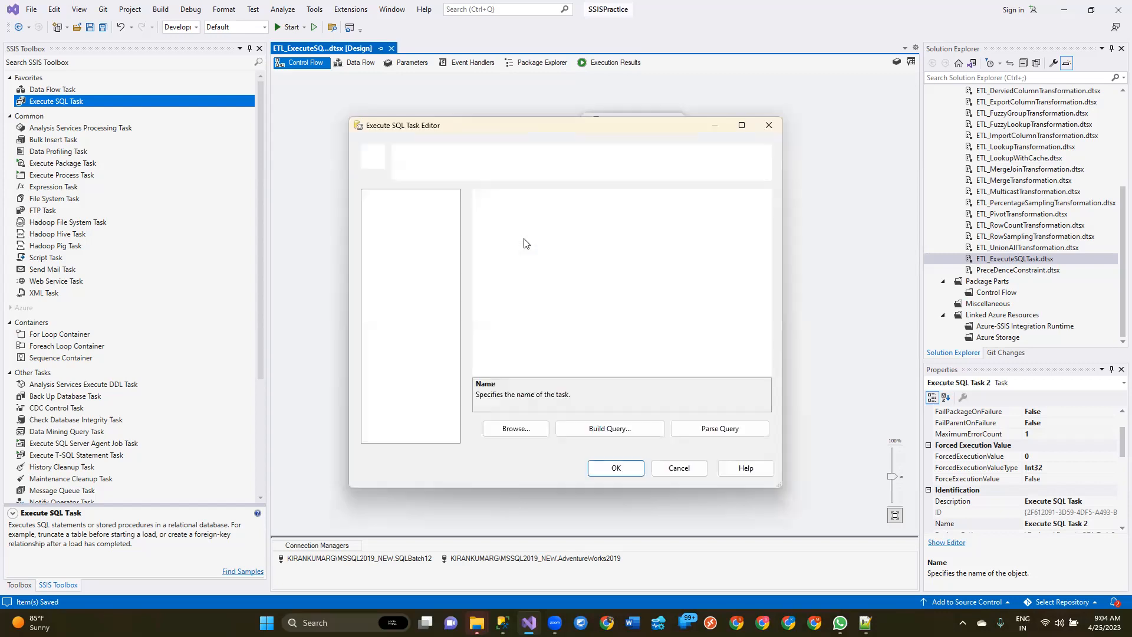
click(701, 473)
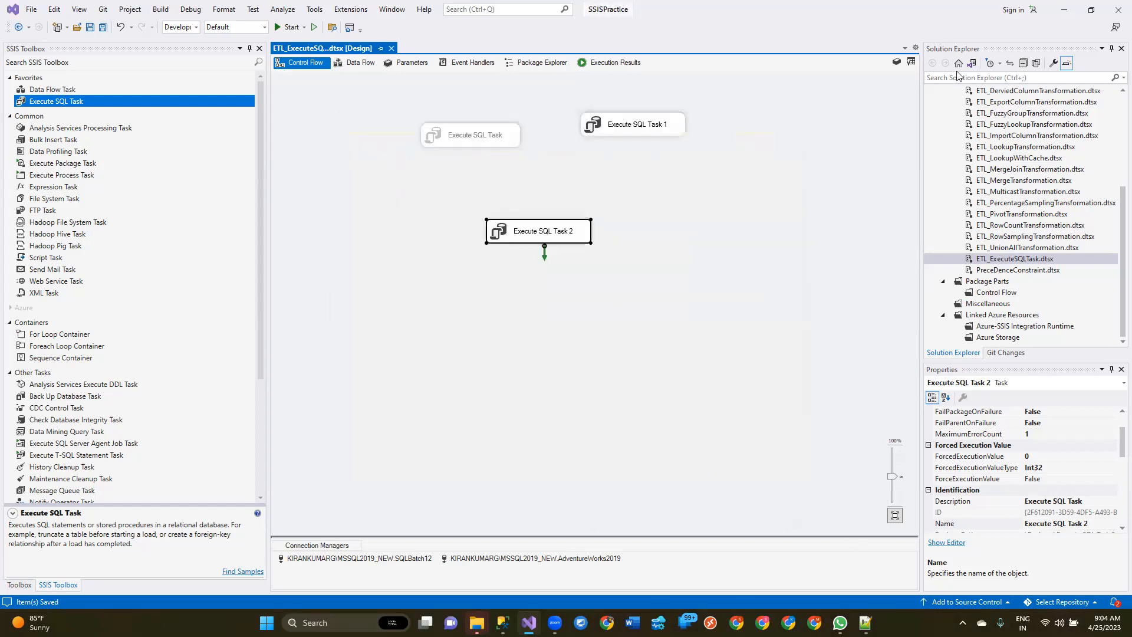
click(896, 62)
click(348, 66)
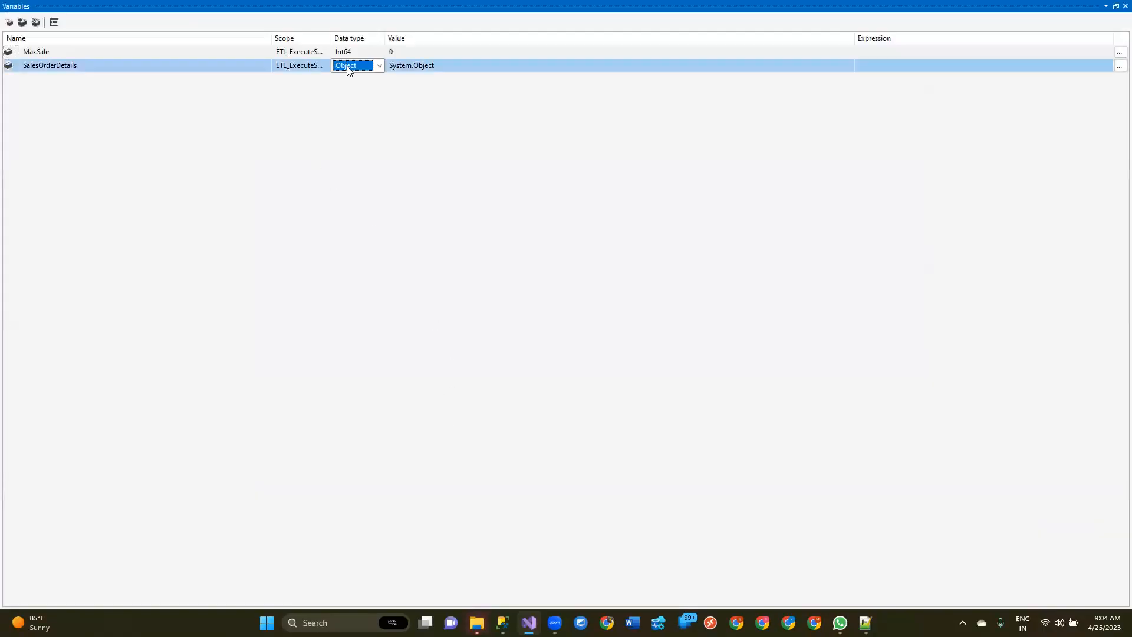
click(444, 68)
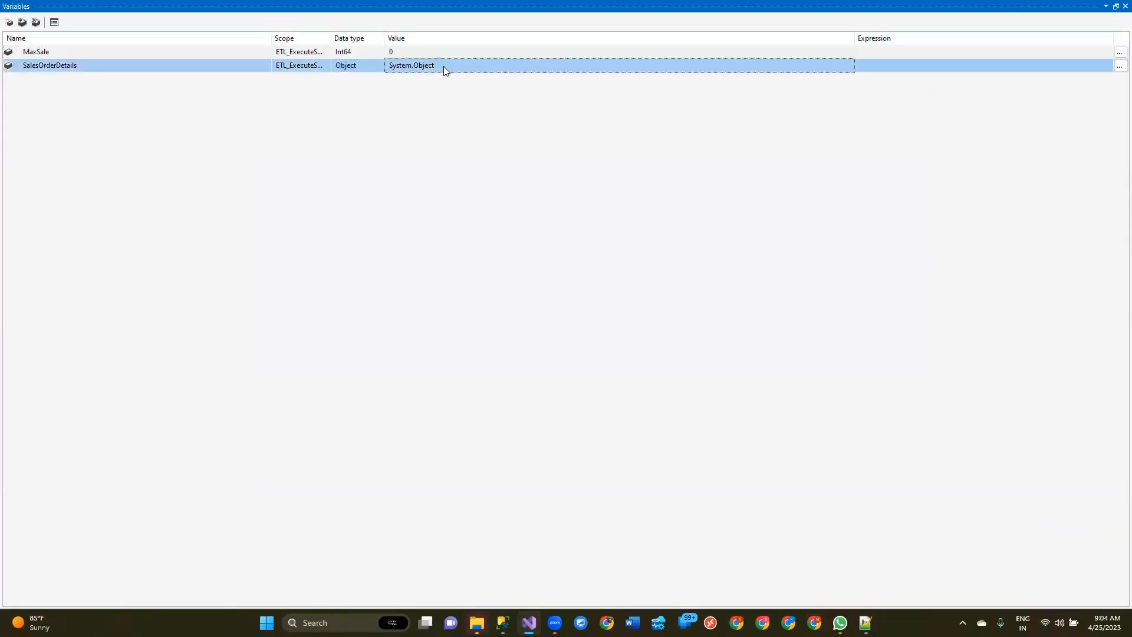
click(1125, 6)
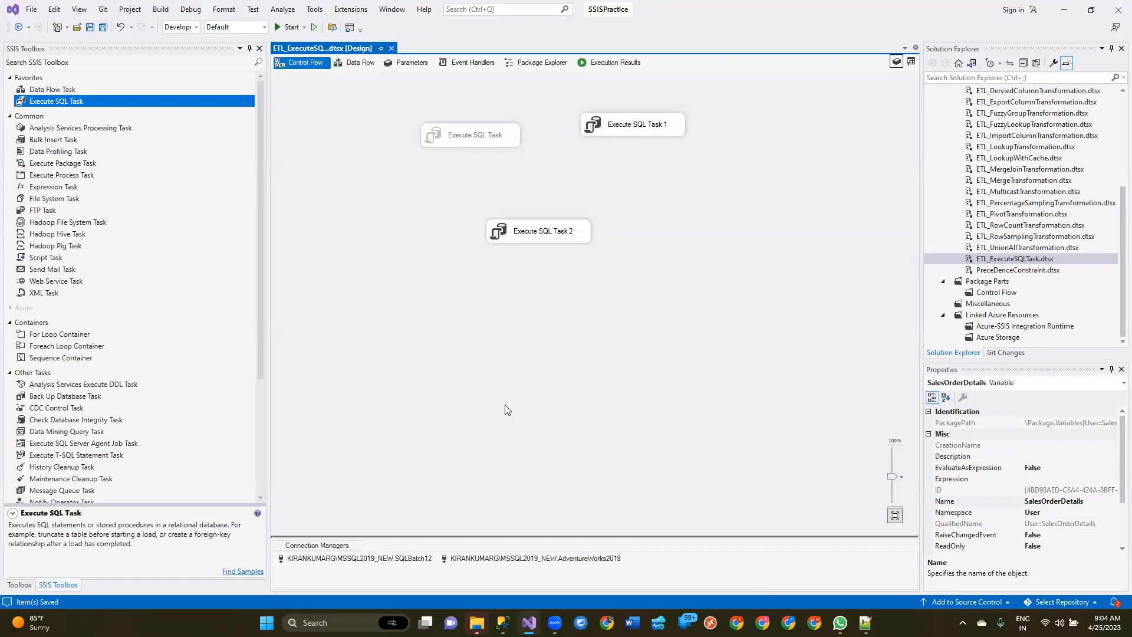
Step: Move Execute SQL Task 2 to just below Execute SQL Task 1 on the control flow
drag(541, 239, 658, 201)
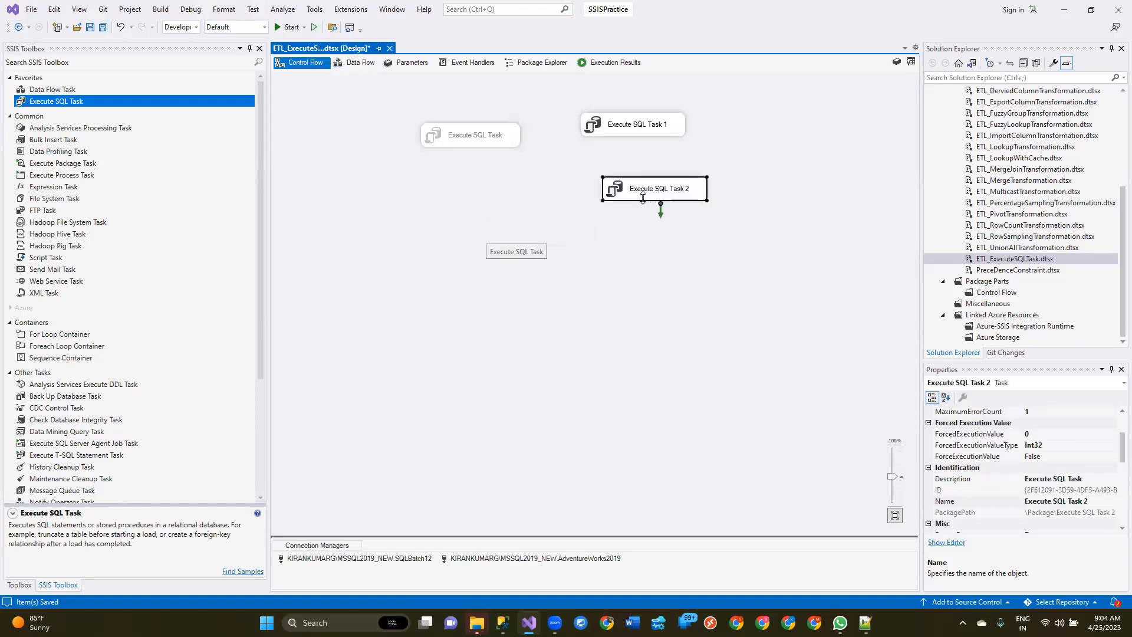
click(557, 459)
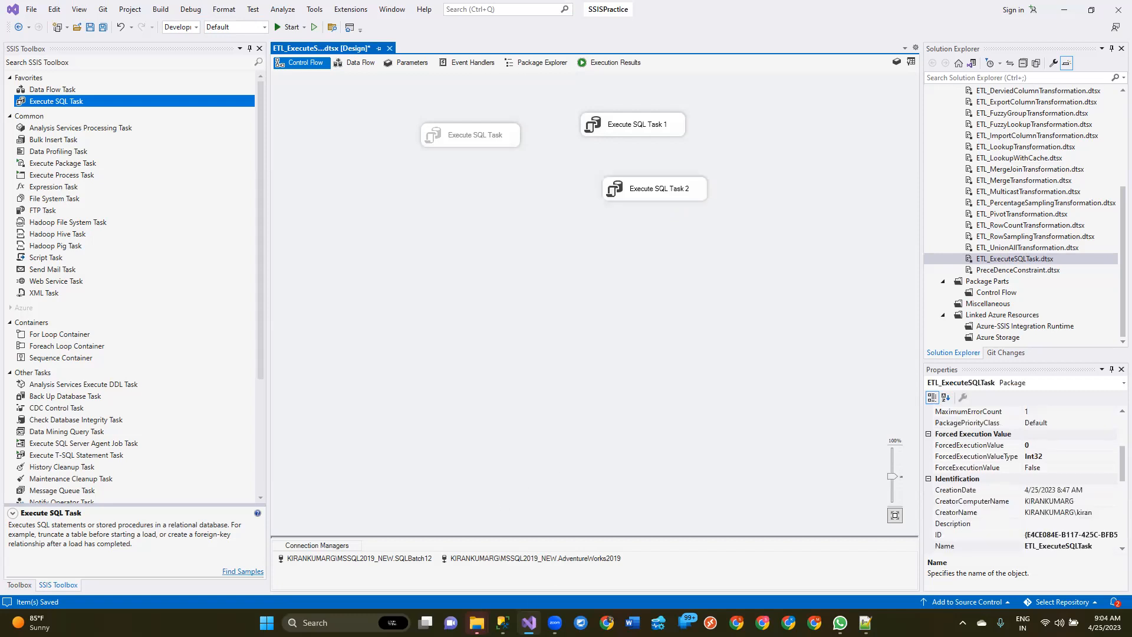
Step: Switch to SQL Server Management Studio and duplicate the Sales.SalesOrderDetail query below the original
key(alt+Tab)
drag(628, 275, 393, 261)
key(ctrl+c)
click(711, 303)
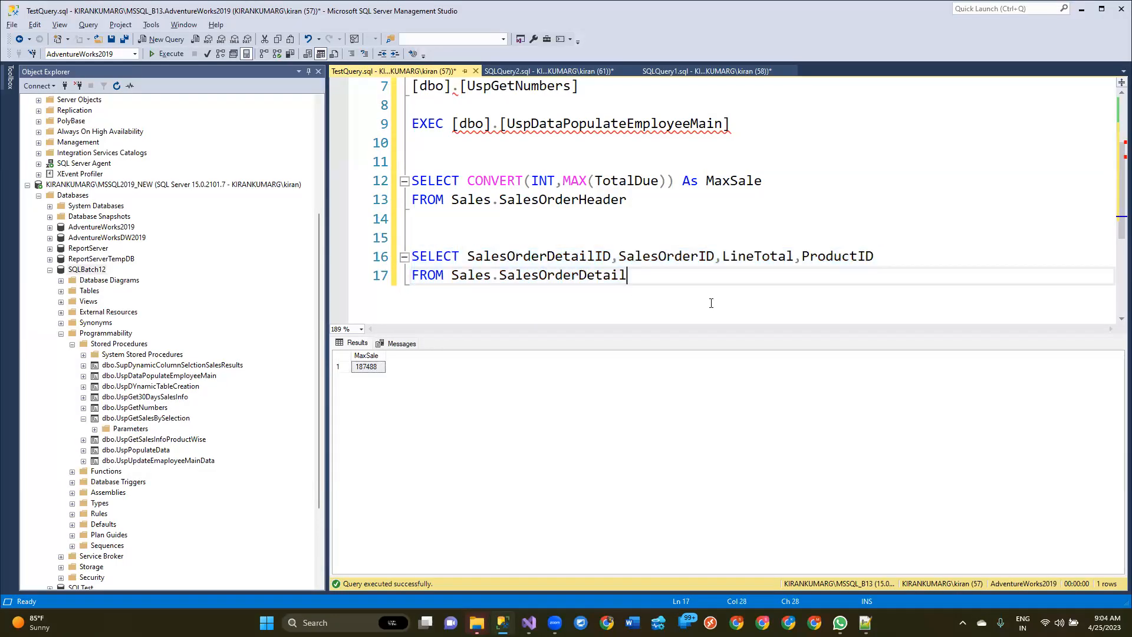
key(Return)
key(Return)
key(ctrl+v)
key(Return)
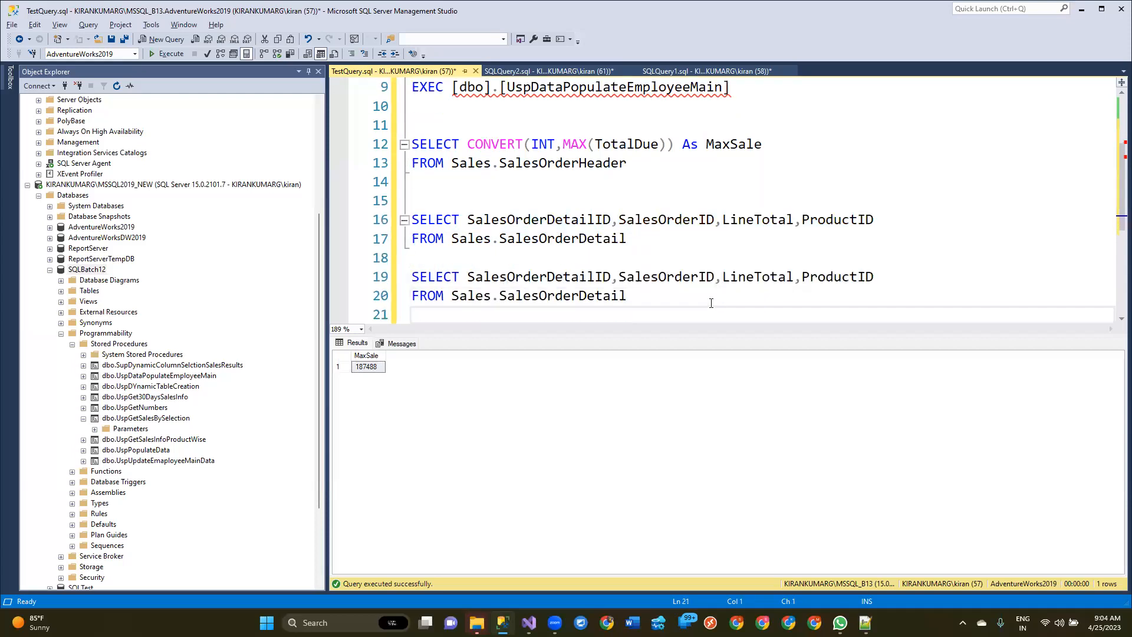
Step: Filter the duplicated Sales.SalesOrderDetail query with WHERE ProductID=? and copy the complete query
text(WHERE Prod)
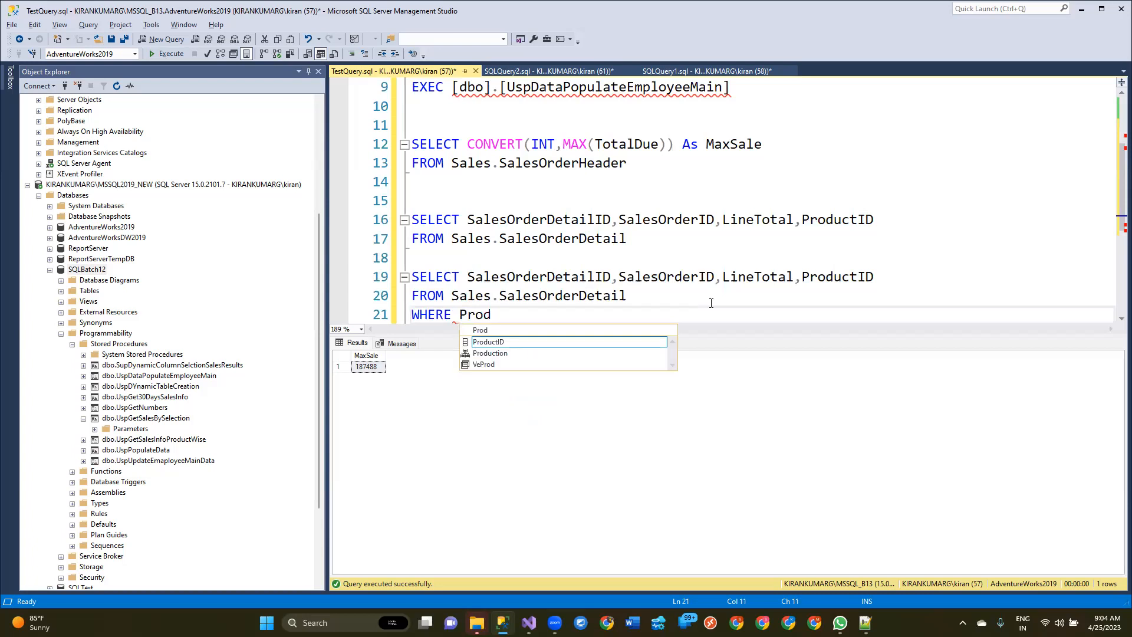
text(uctID=?)
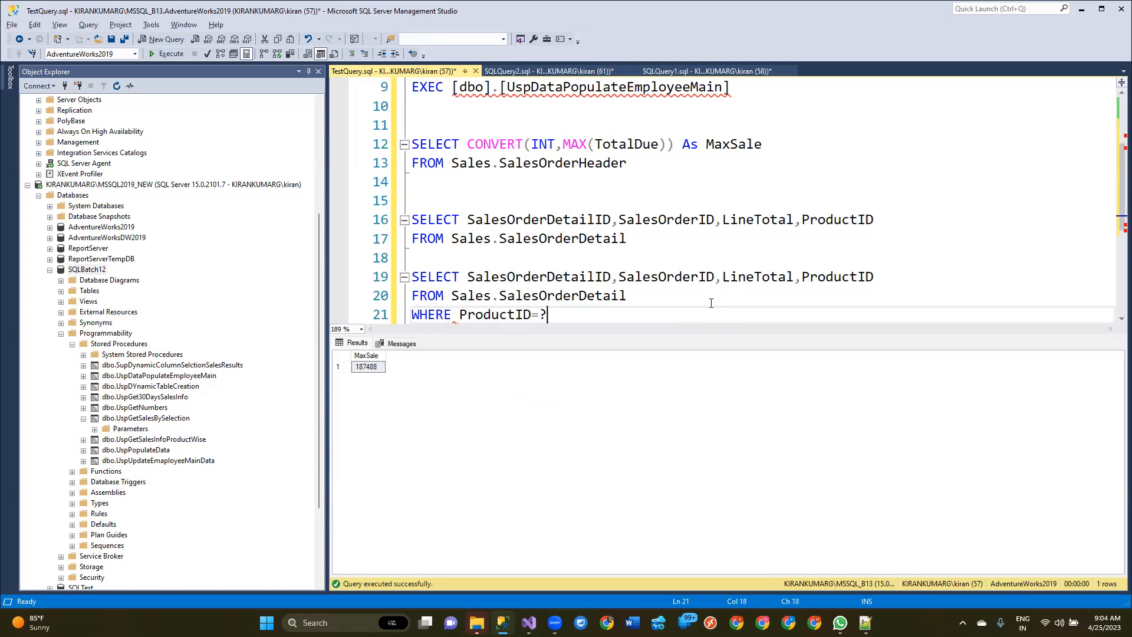
key(Return)
key(shift+Up)
key(shift+Up)
key(shift+Up)
key(ctrl+c)
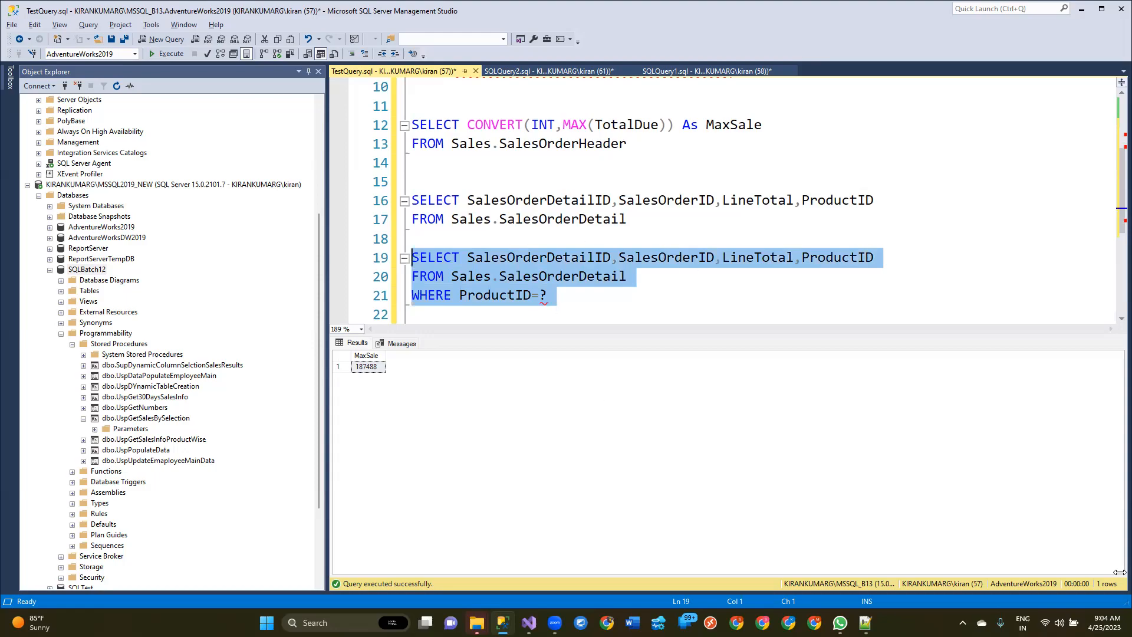
Step: Switch to Visual Studio, add a fourth Execute SQL Task below the existing ones and open its connection setting
click(529, 623)
drag(77, 105, 445, 252)
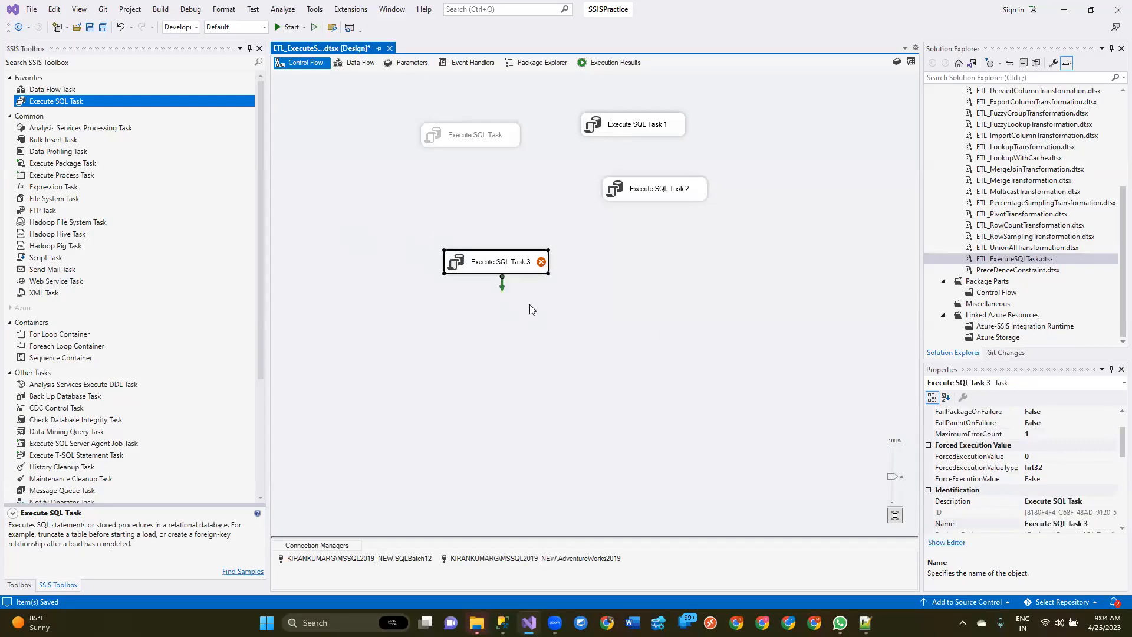
double_click(519, 265)
click(749, 321)
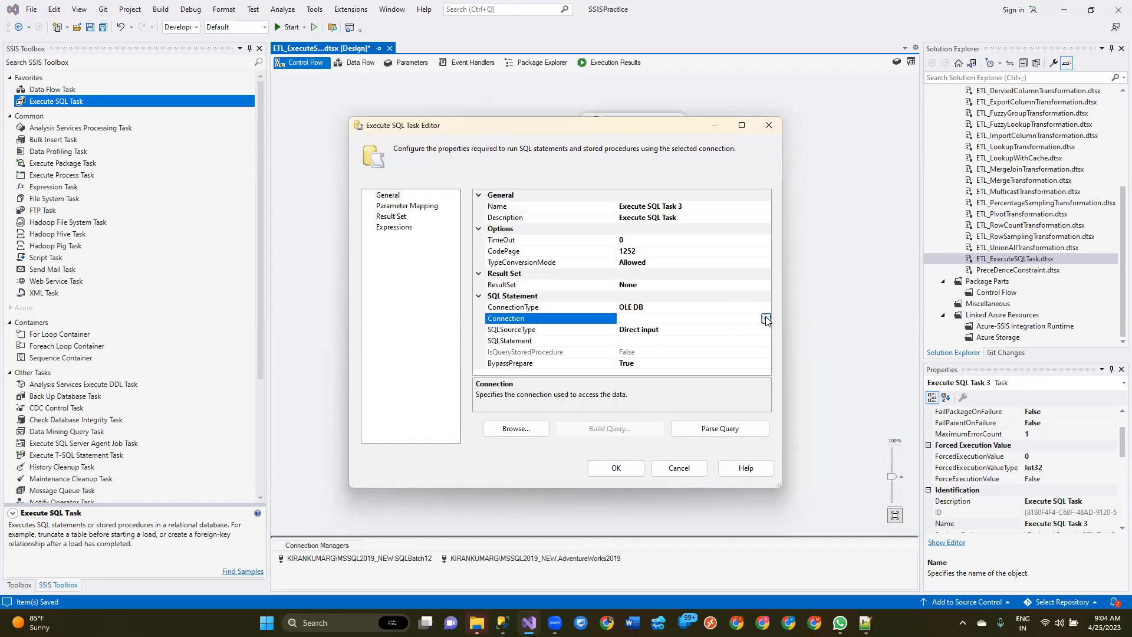
click(765, 319)
click(678, 330)
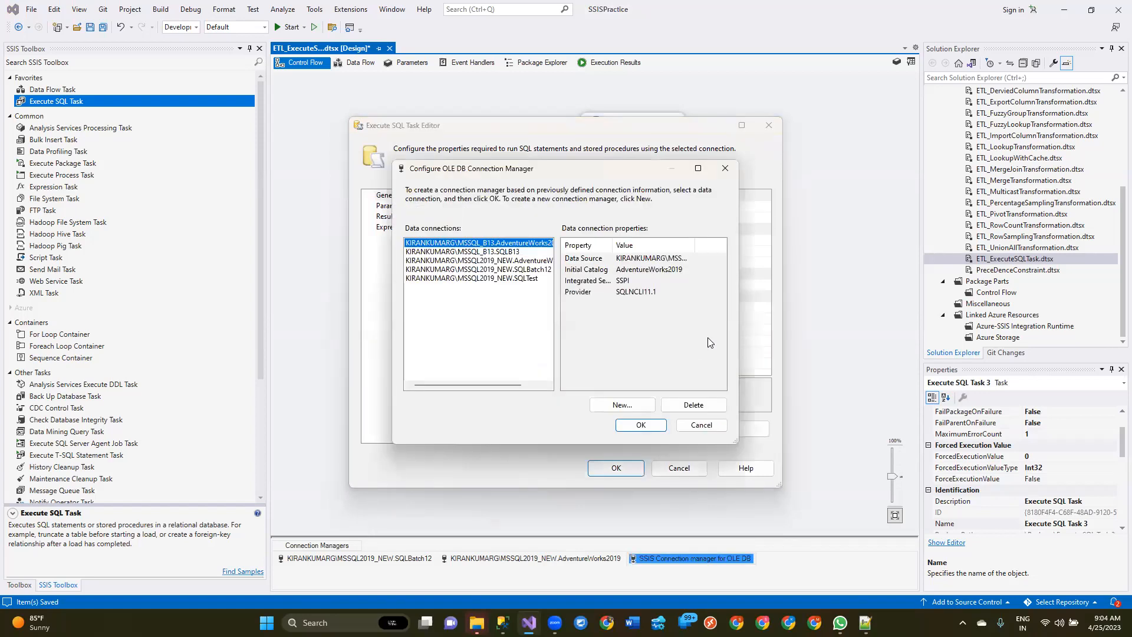
click(701, 425)
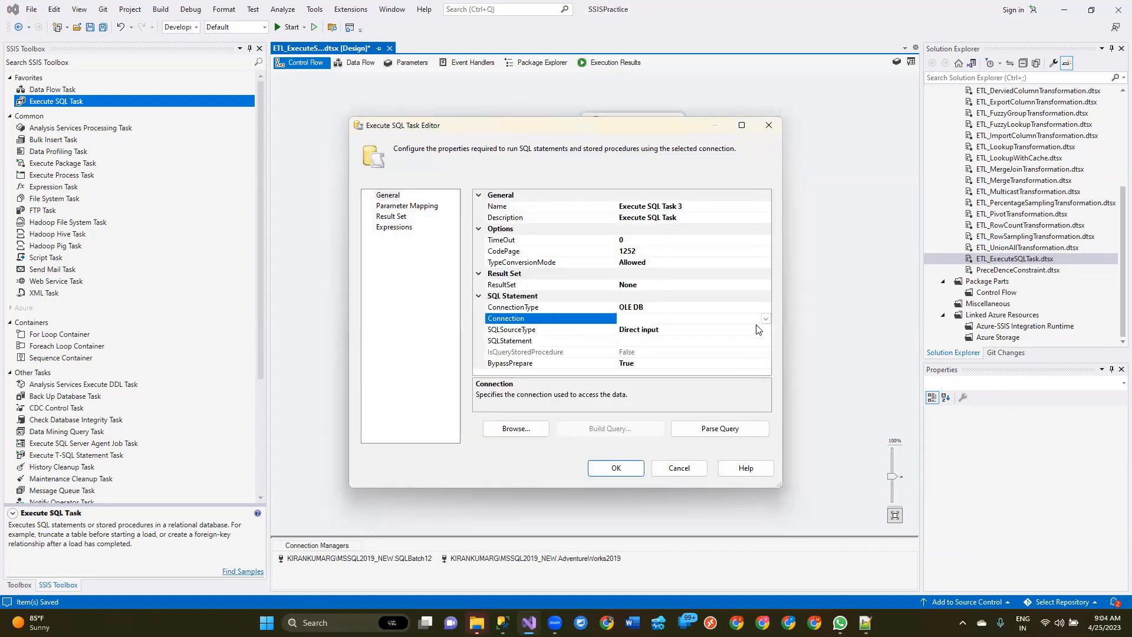
Step: Connect Execute SQL Task 3 to MSSQL2019_NEW.AdventureWorks2019 and use the copied ProductID=? query as its SQL statement
click(765, 318)
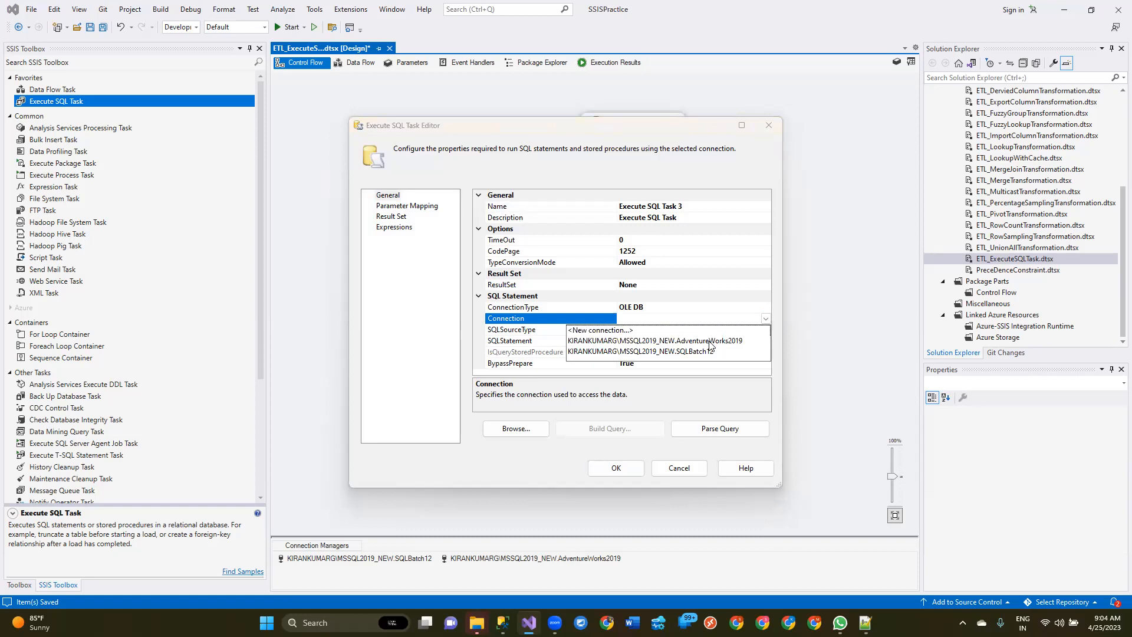
click(711, 342)
click(730, 340)
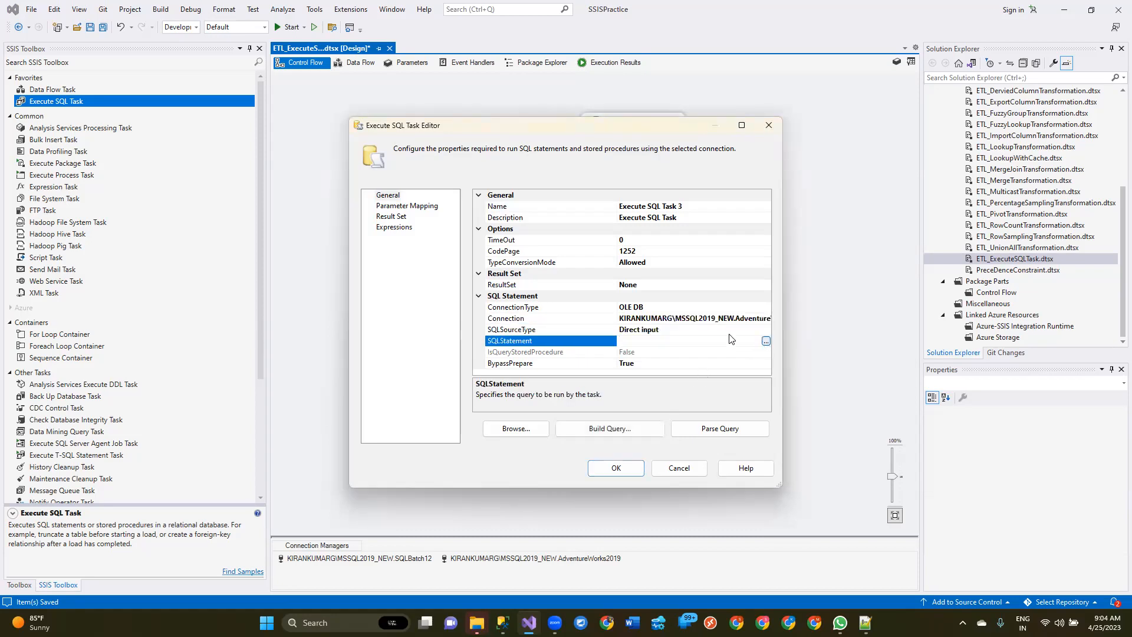
click(765, 341)
key(ctrl+v)
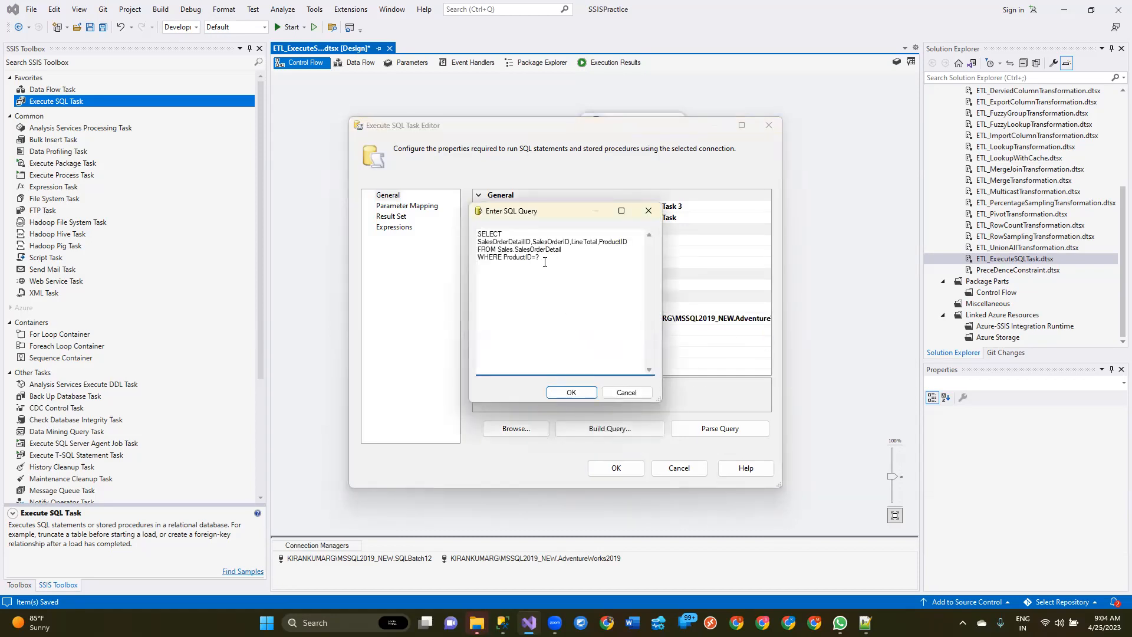
key(shift+Home)
click(571, 392)
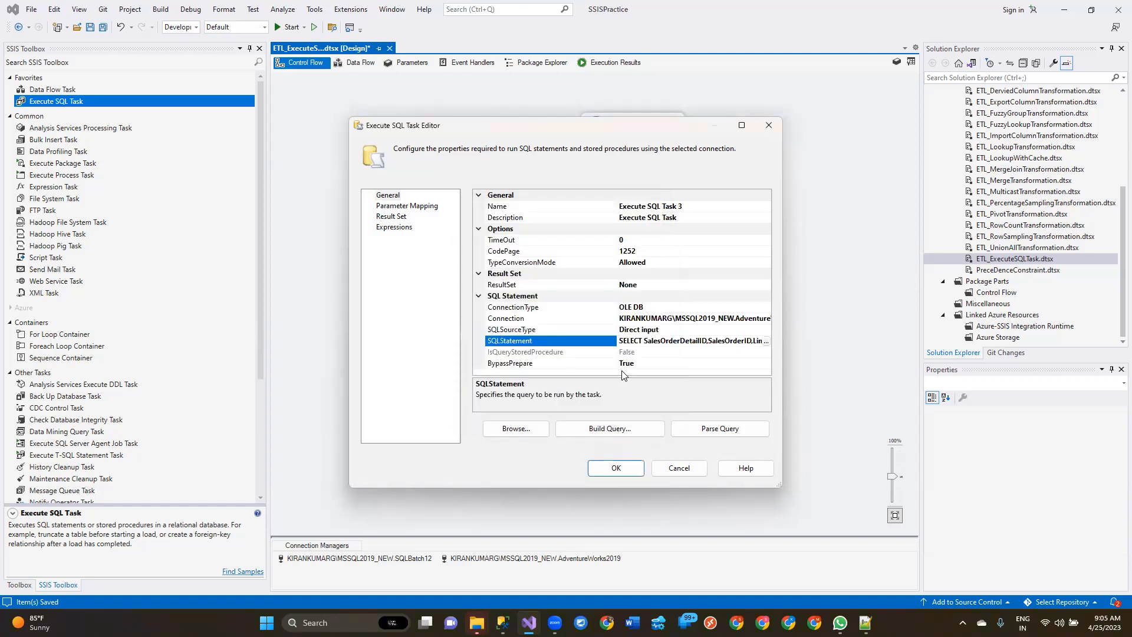
Step: Set the result set of Execute SQL Task 3 to Full result set
click(742, 125)
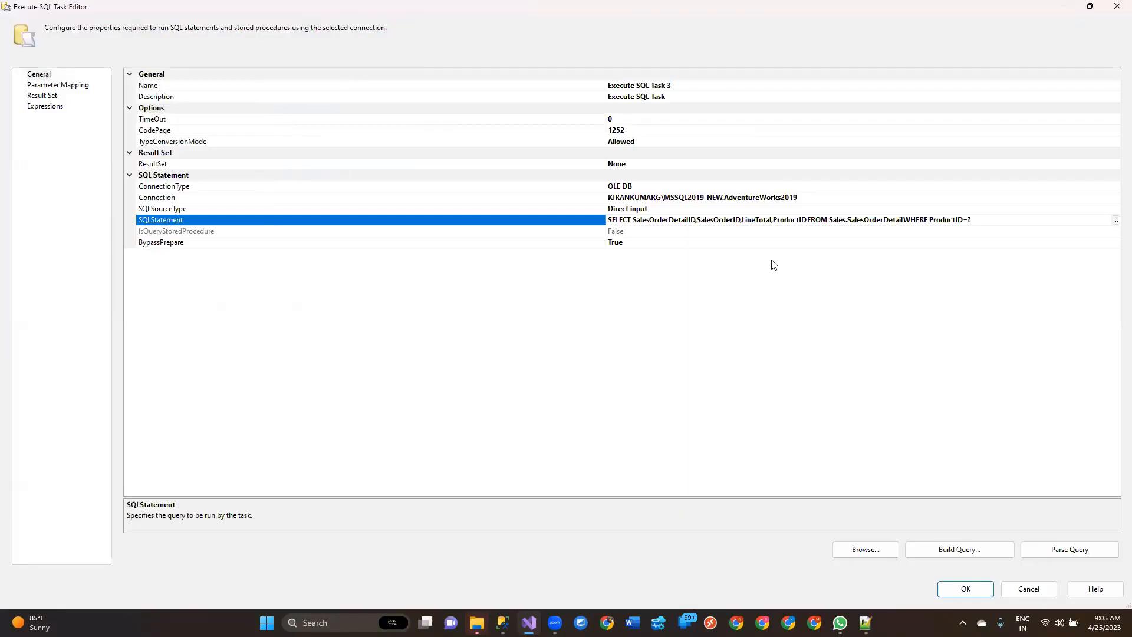
click(637, 168)
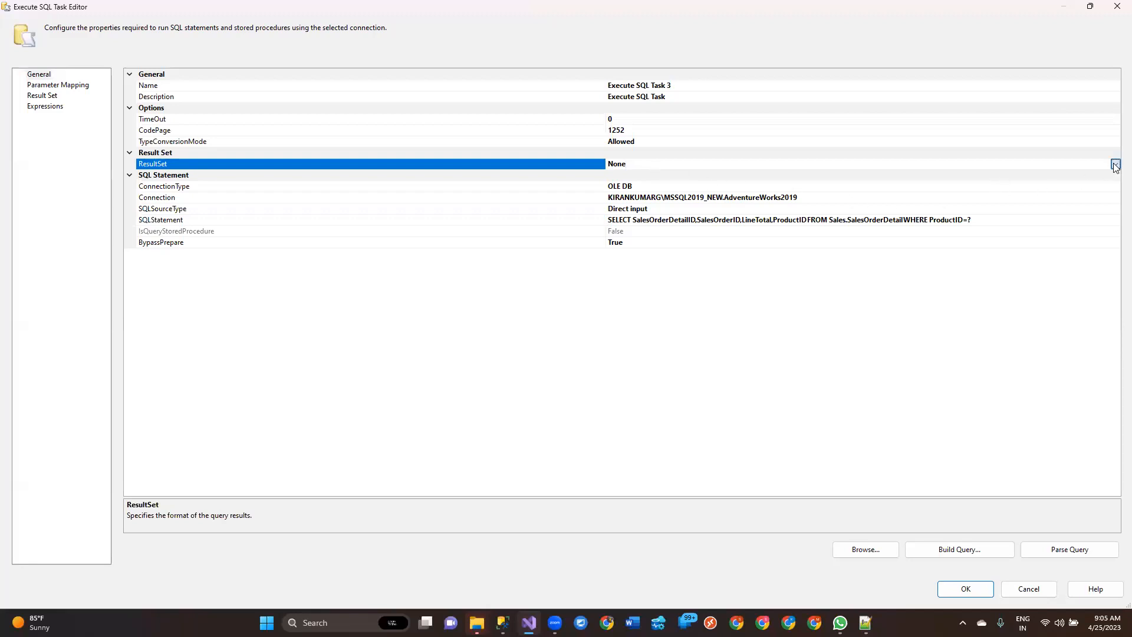
click(1115, 164)
click(633, 201)
Step: Add a result set mapping to Execute SQL Task 3 with result name 0 and the variable User::SalesOrderDetails
click(54, 96)
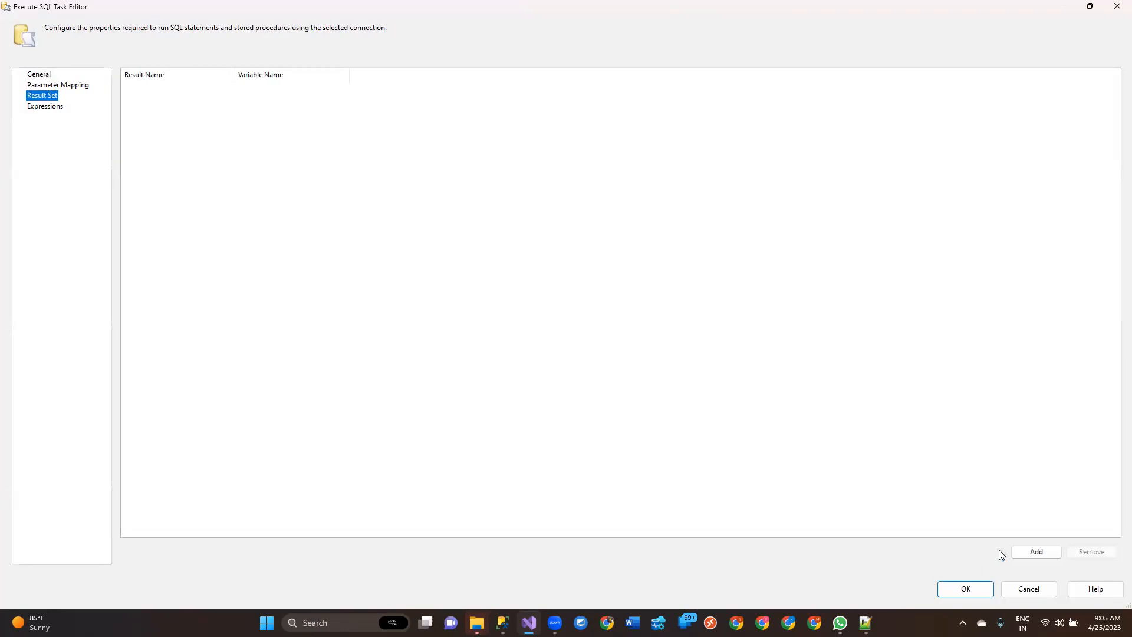
click(1026, 550)
click(206, 92)
click(206, 92)
text(0)
key(Tab)
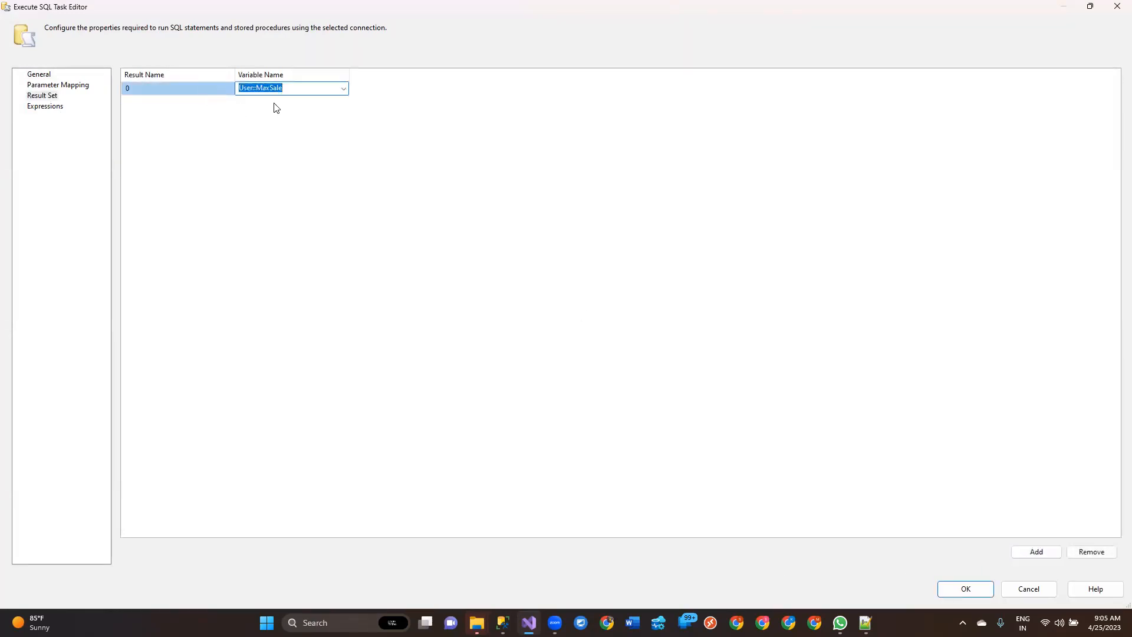
click(343, 89)
click(295, 123)
Step: Add a parameter mapping with its default values to Execute SQL Task 3 and accept the task settings
click(47, 87)
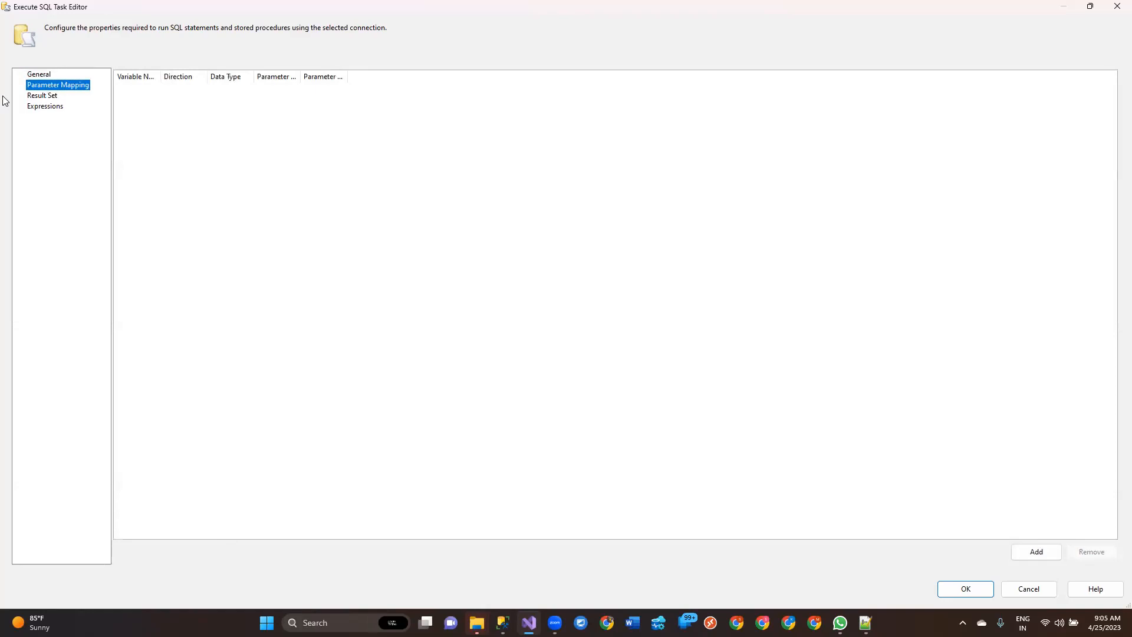
click(39, 74)
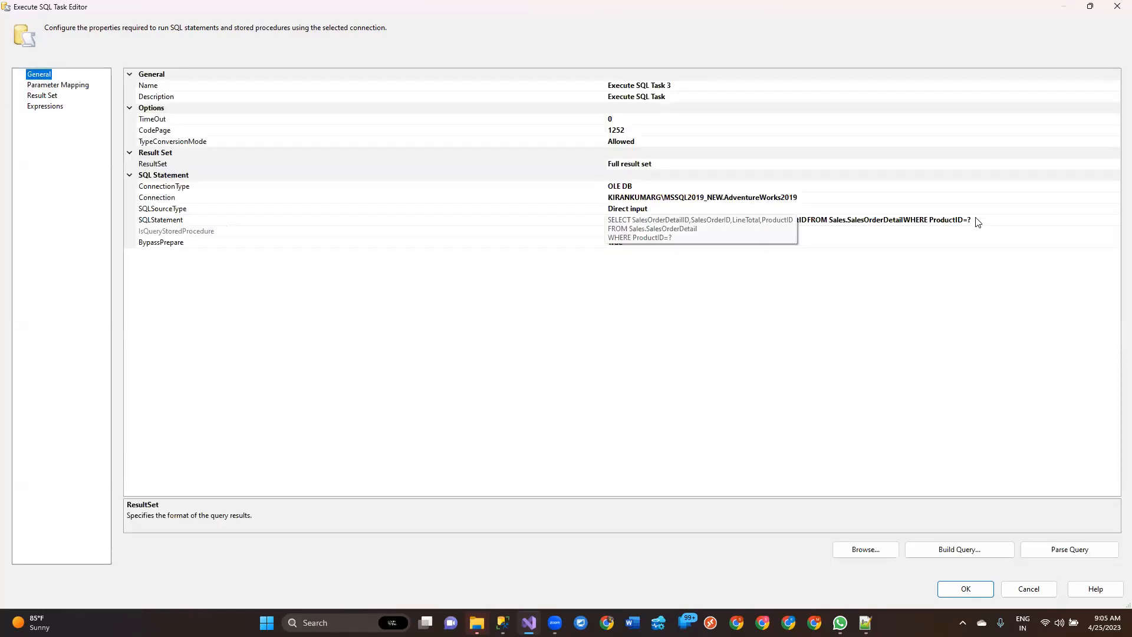
click(64, 85)
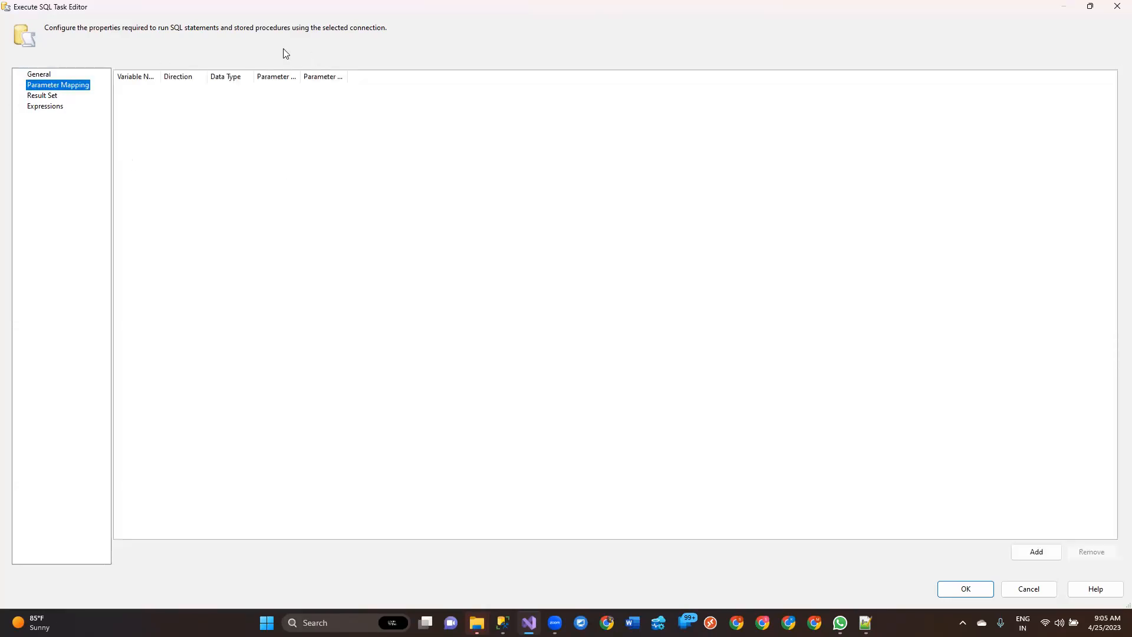
click(1039, 555)
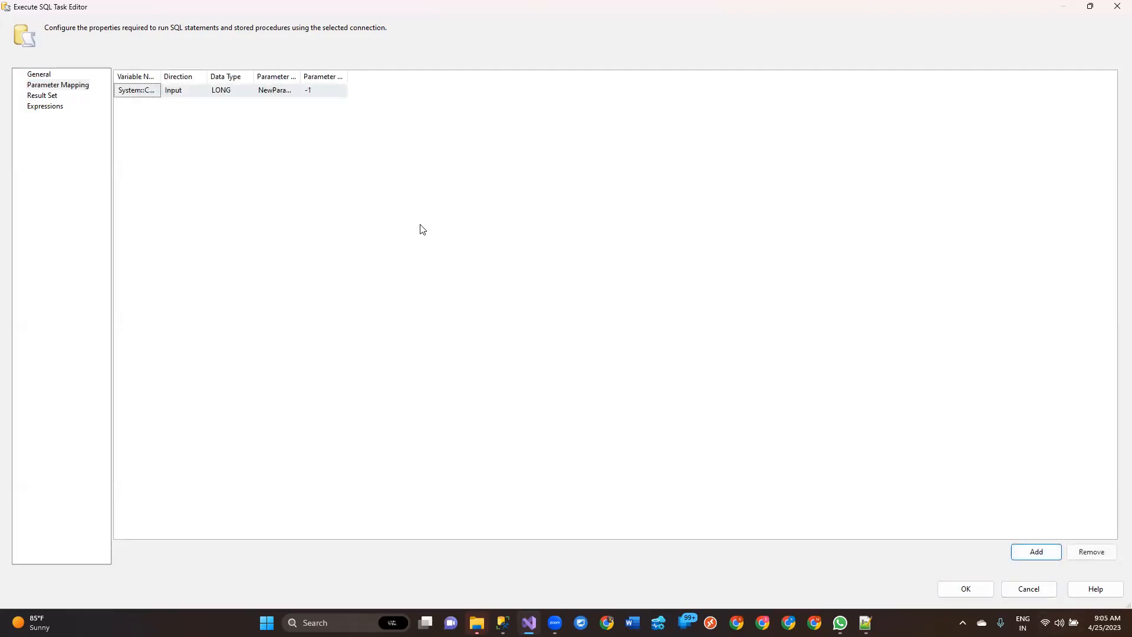
drag(163, 76, 283, 77)
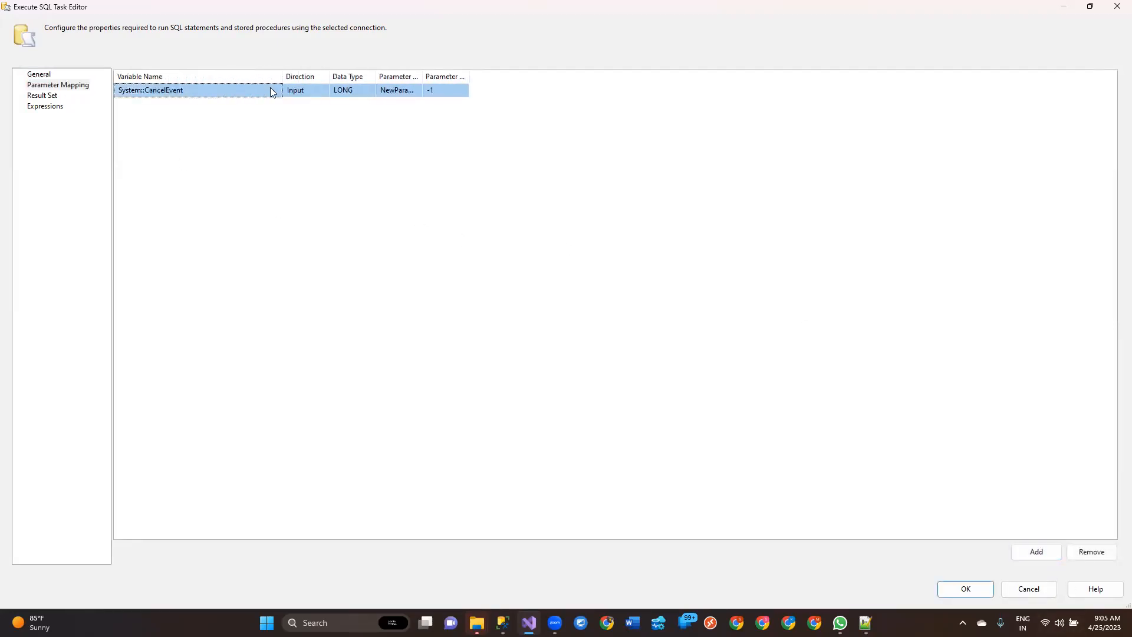
click(276, 90)
scroll(200, 137, down, 10)
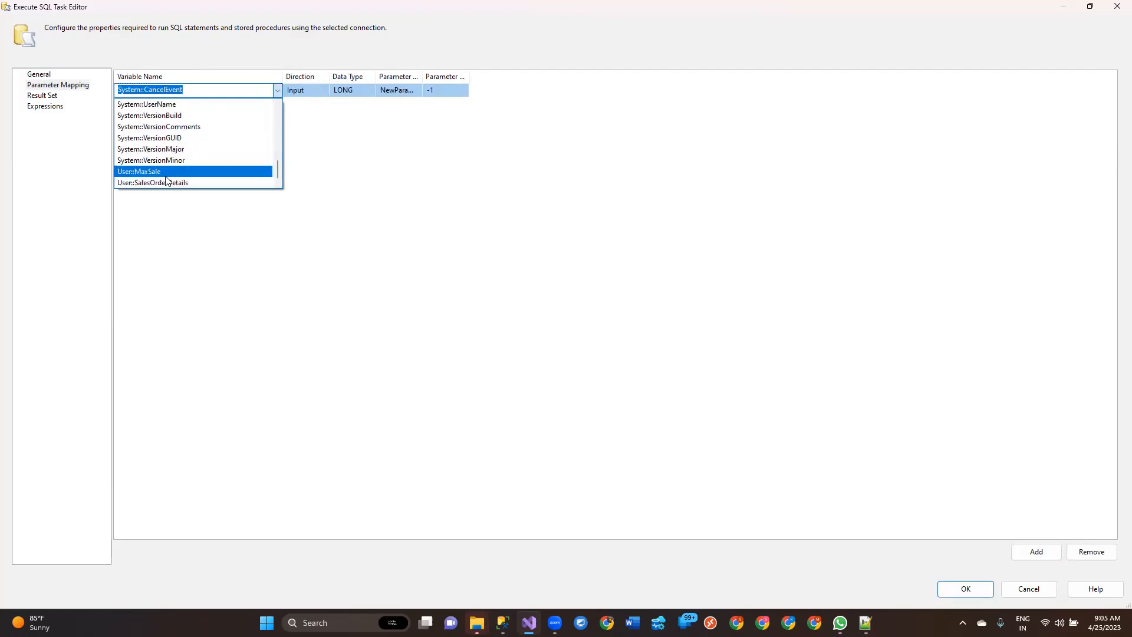
click(500, 464)
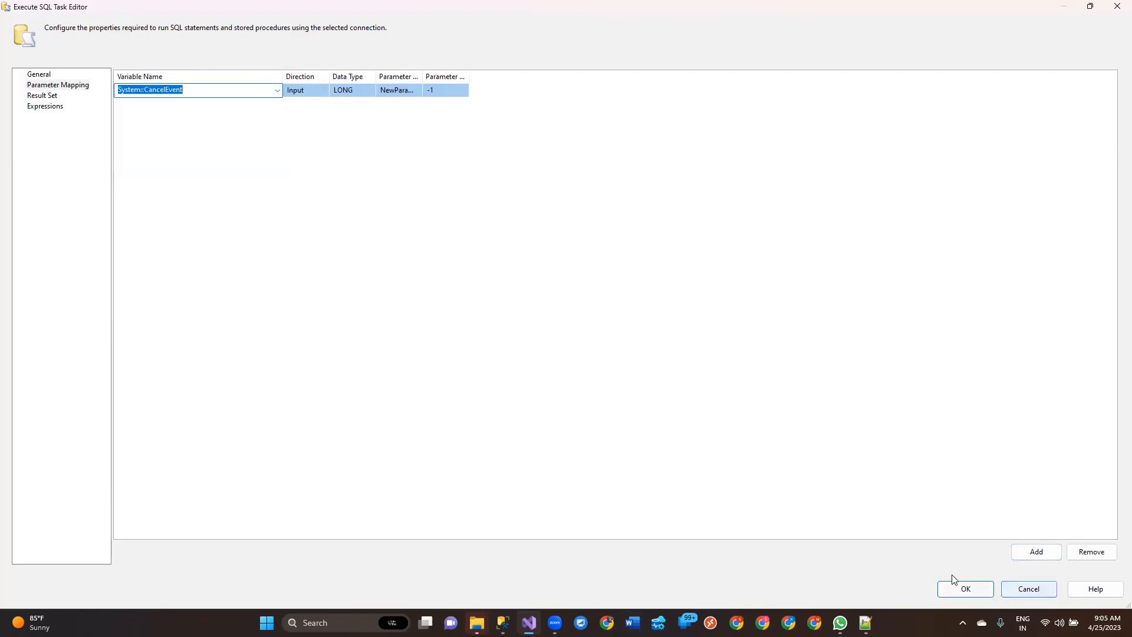
click(961, 589)
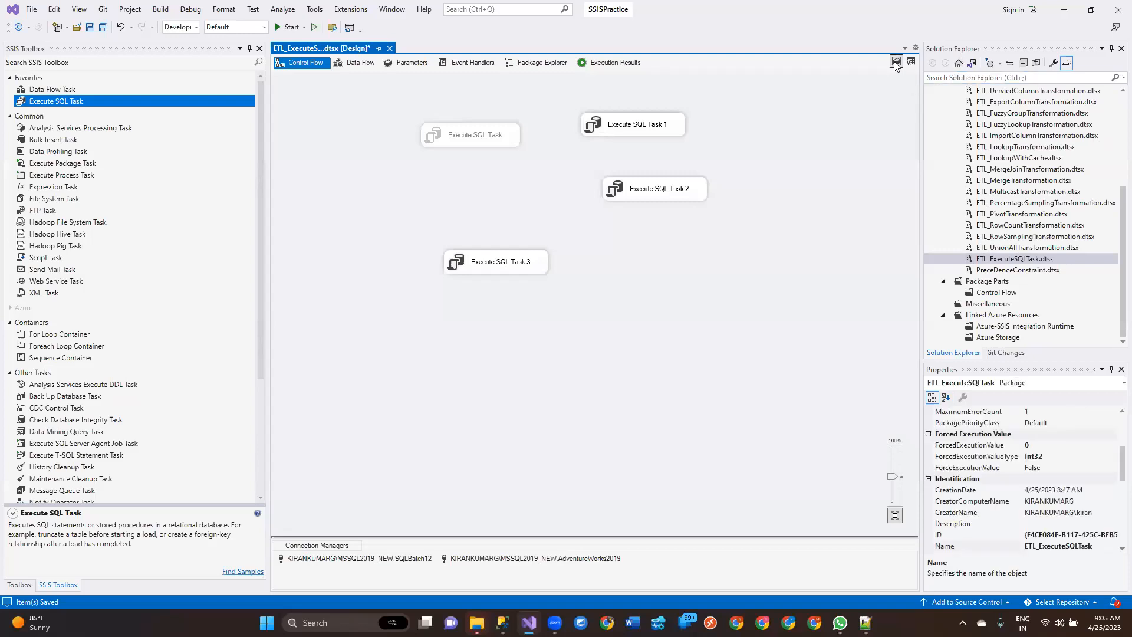
Step: Create a package variable named ProdID with data type Int32 and value 711
click(897, 61)
click(9, 22)
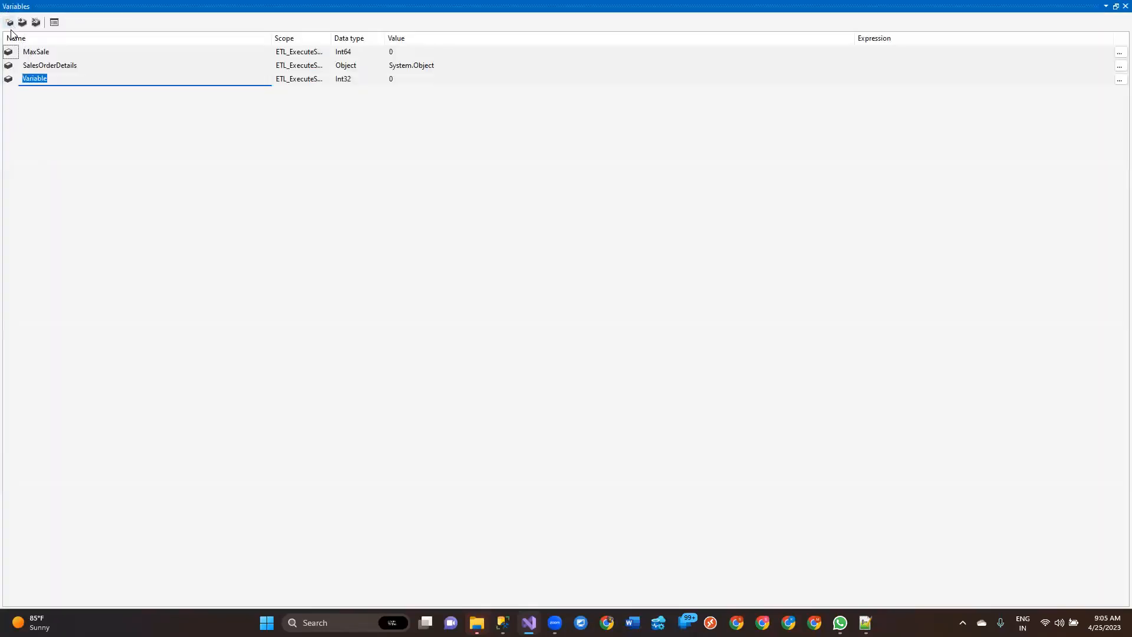
text(ProdID)
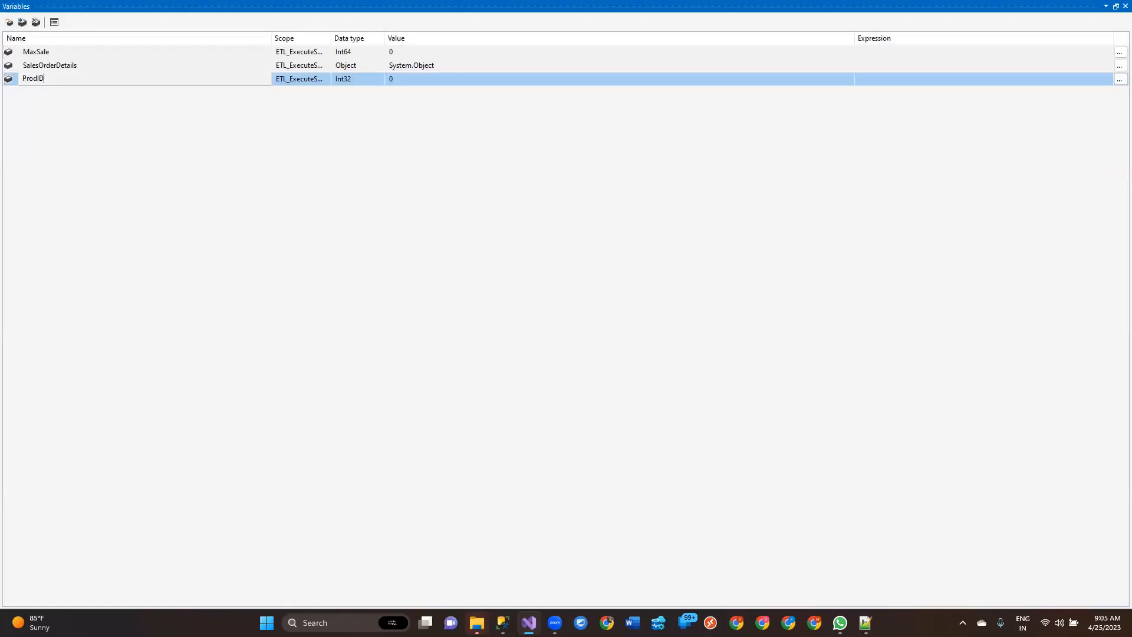
key(Tab)
key(Tab)
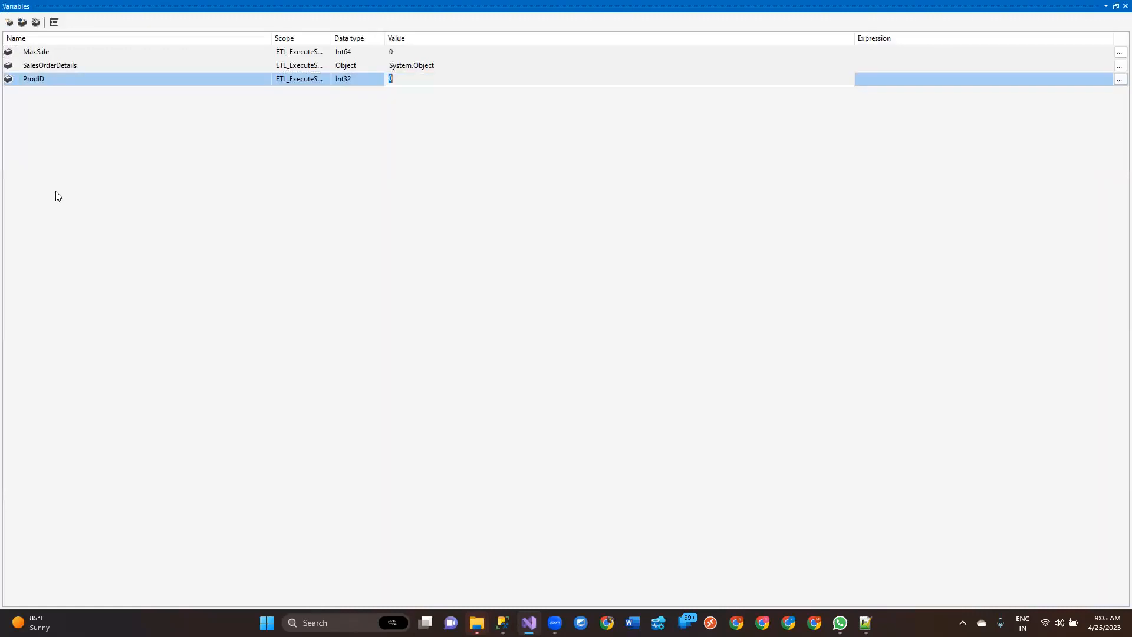
text(711)
key(Return)
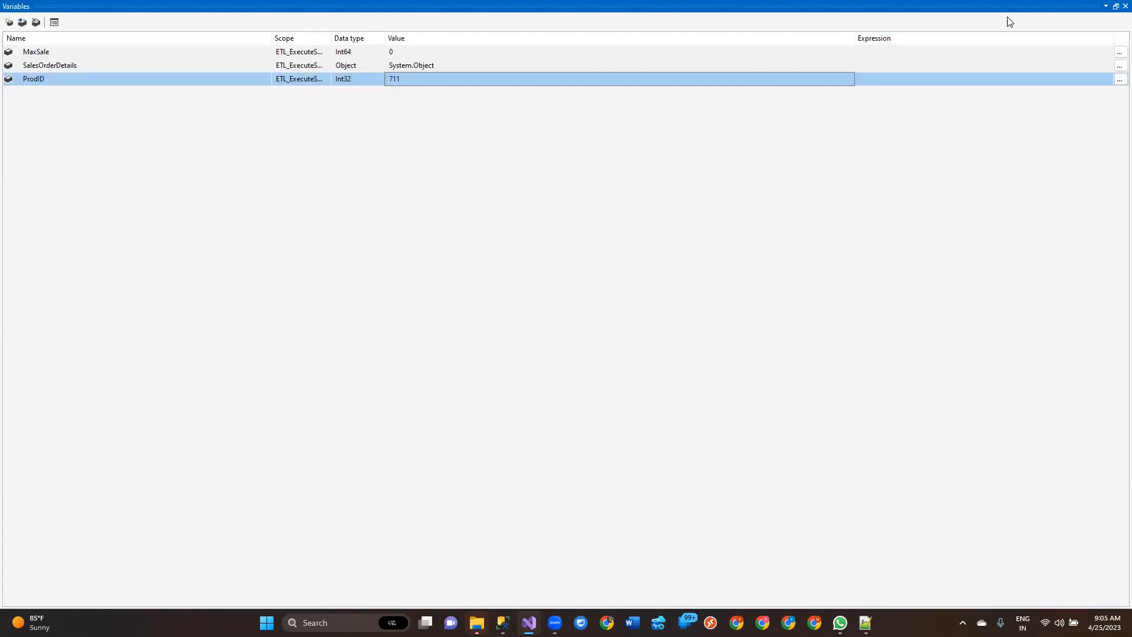
click(1125, 6)
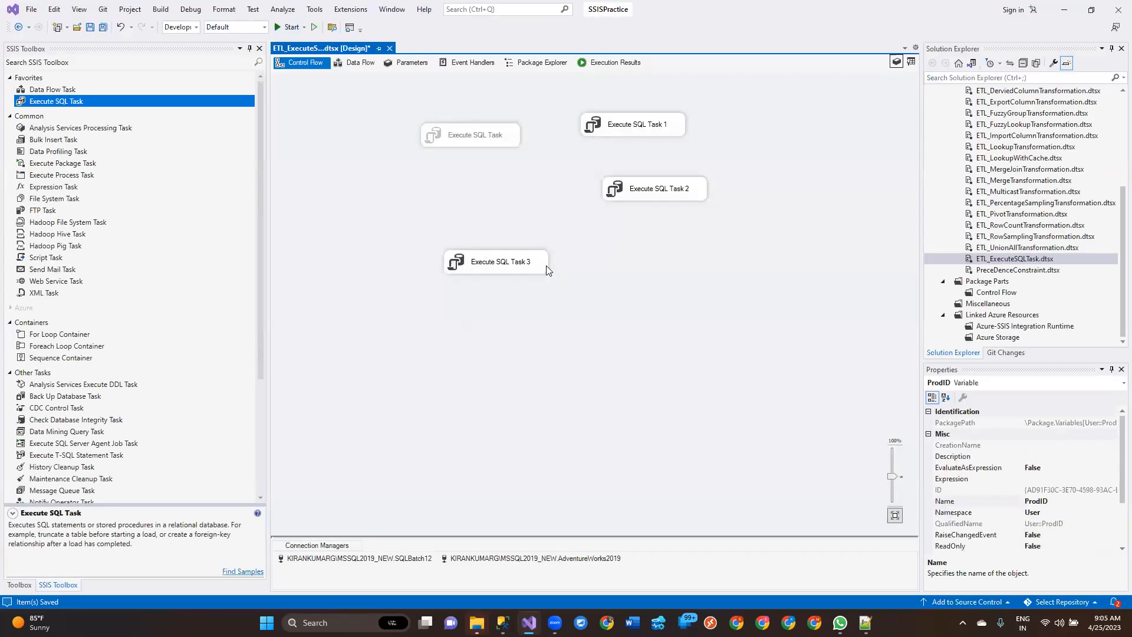
Step: Assign the variable User::ProdID to the existing parameter mapping of Execute SQL Task 3
double_click(544, 264)
click(424, 207)
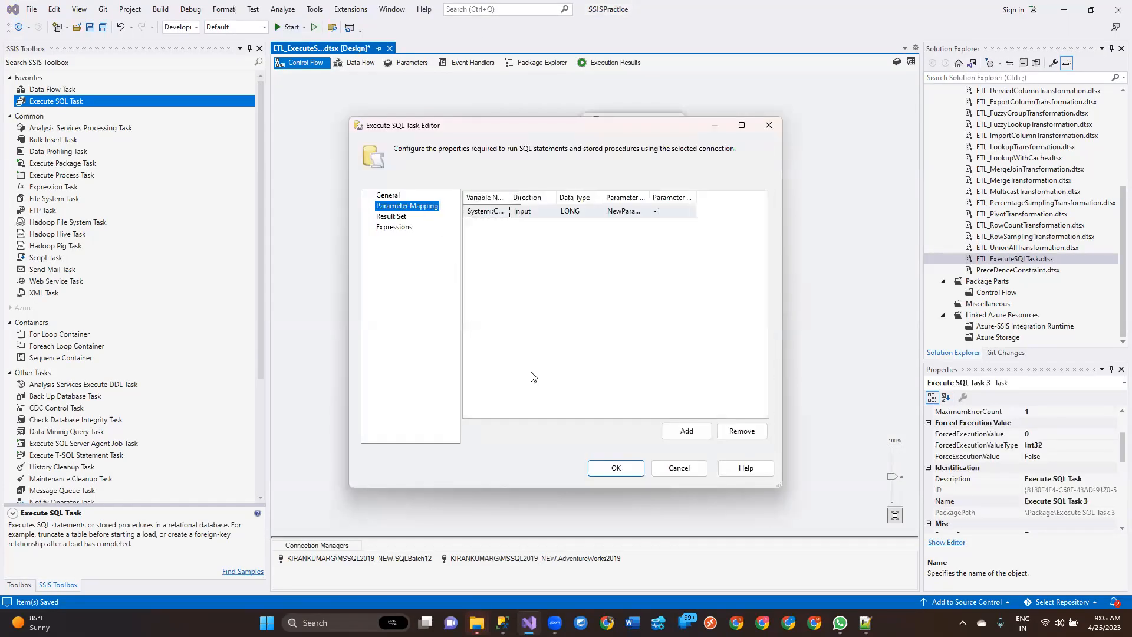
click(742, 125)
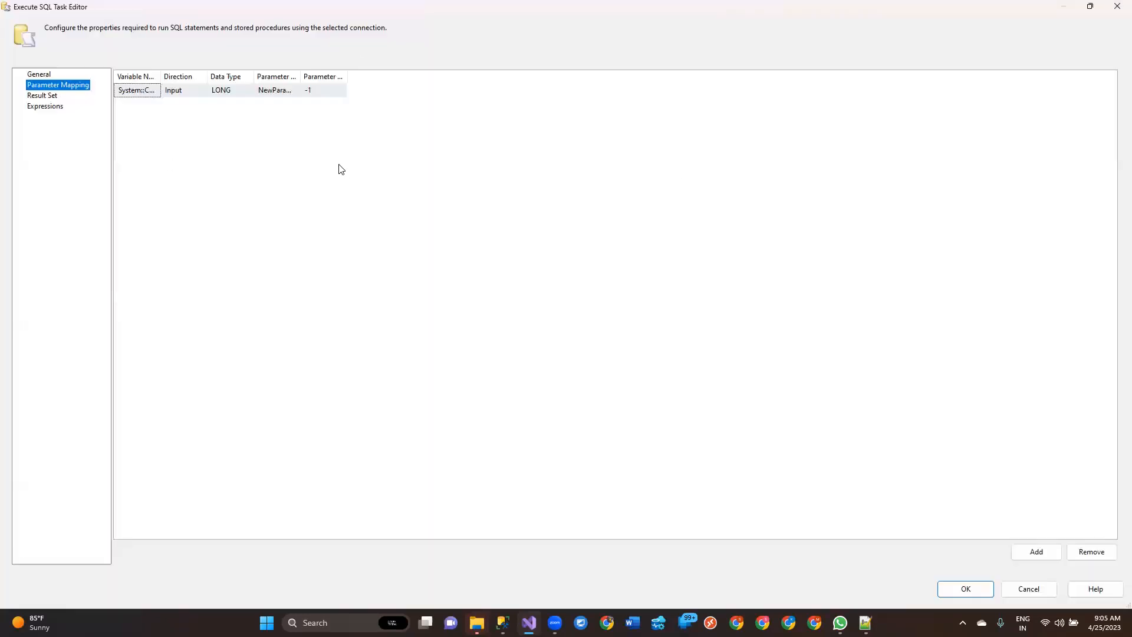
drag(160, 77, 296, 171)
click(306, 90)
click(213, 167)
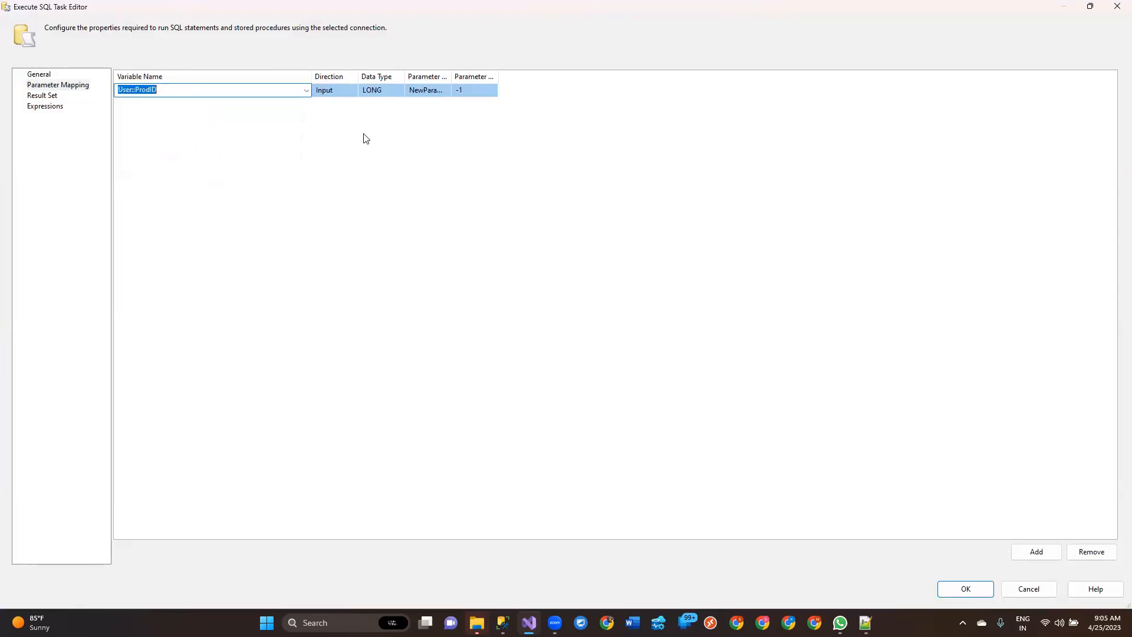
Step: Set the direction of the User::ProdID parameter mapping to Input
drag(358, 75, 406, 76)
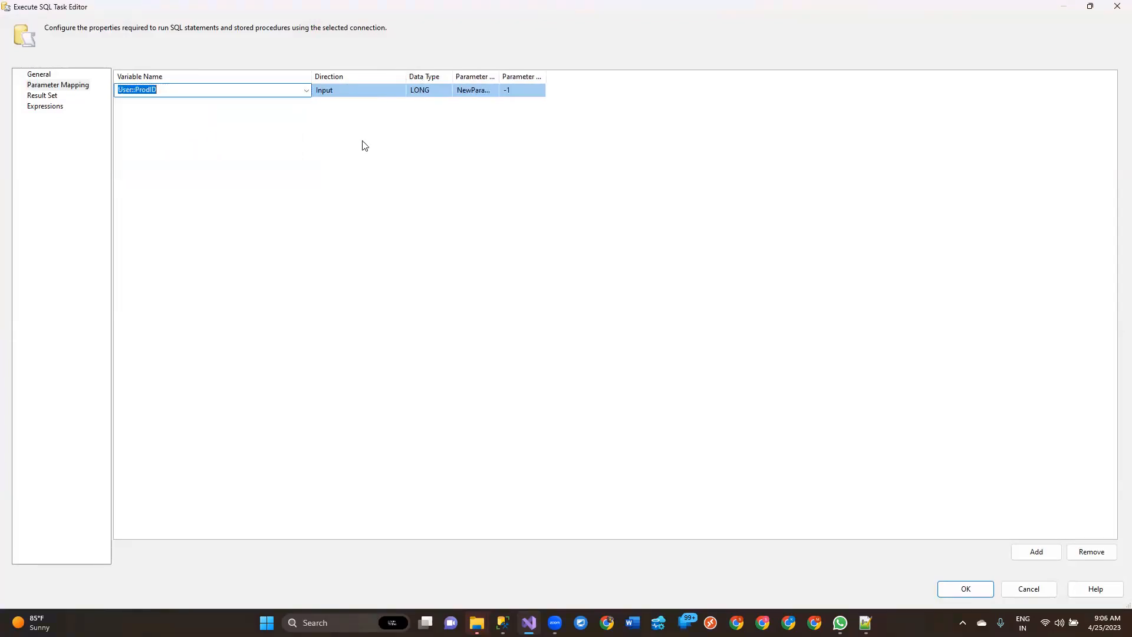
click(401, 167)
click(355, 90)
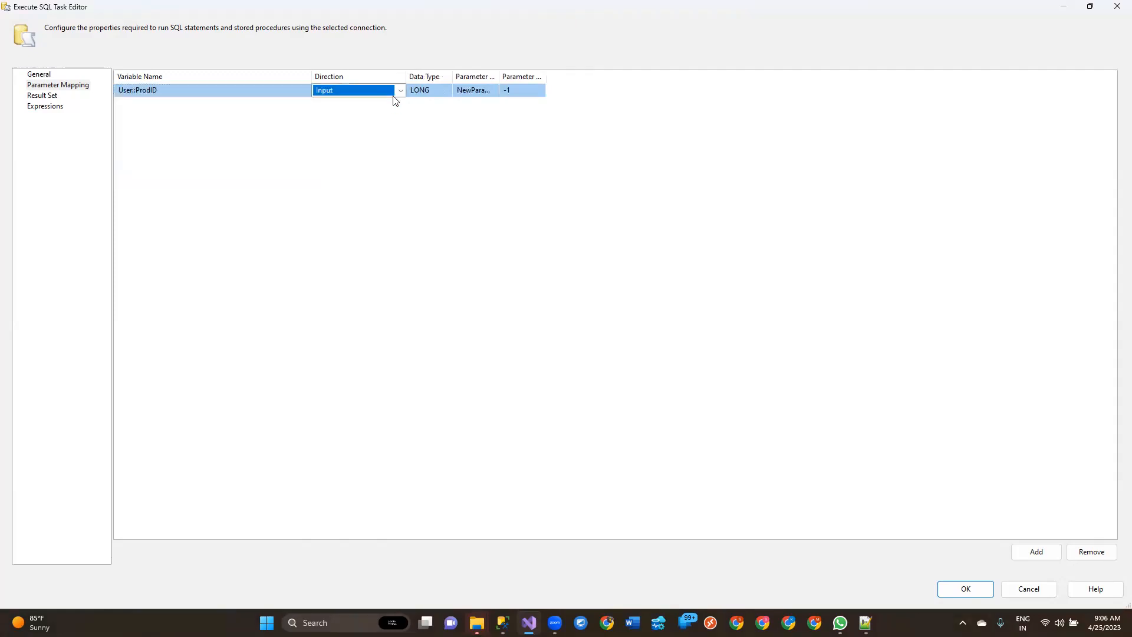
click(400, 91)
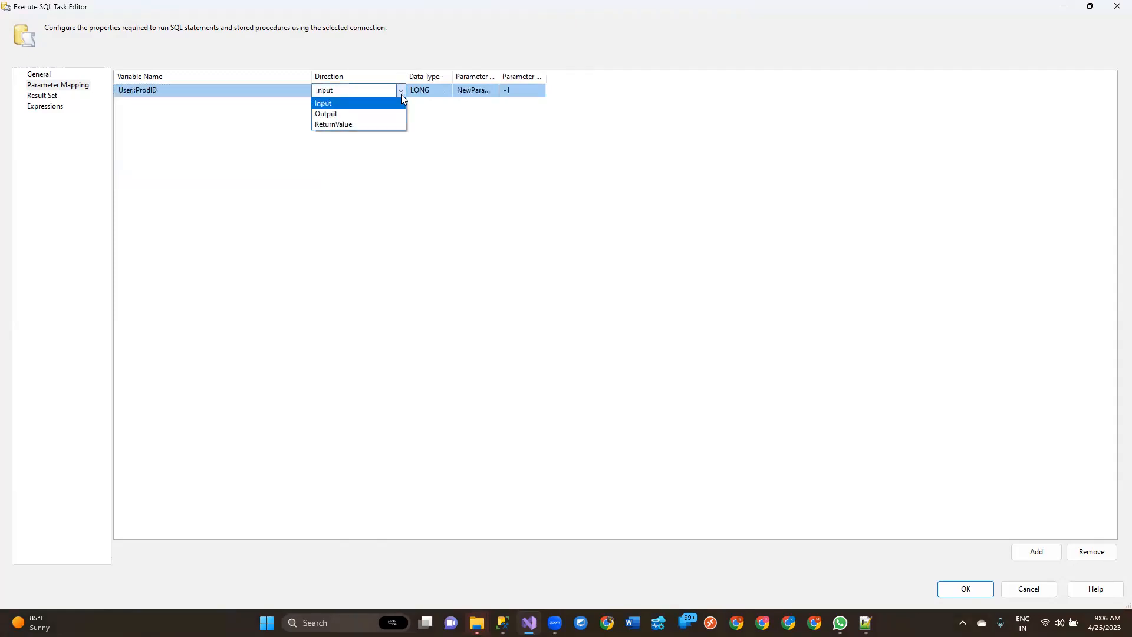
click(350, 104)
Step: Examine the data types available for the User::ProdID parameter mapping and keep LONG
drag(452, 73, 480, 73)
click(440, 89)
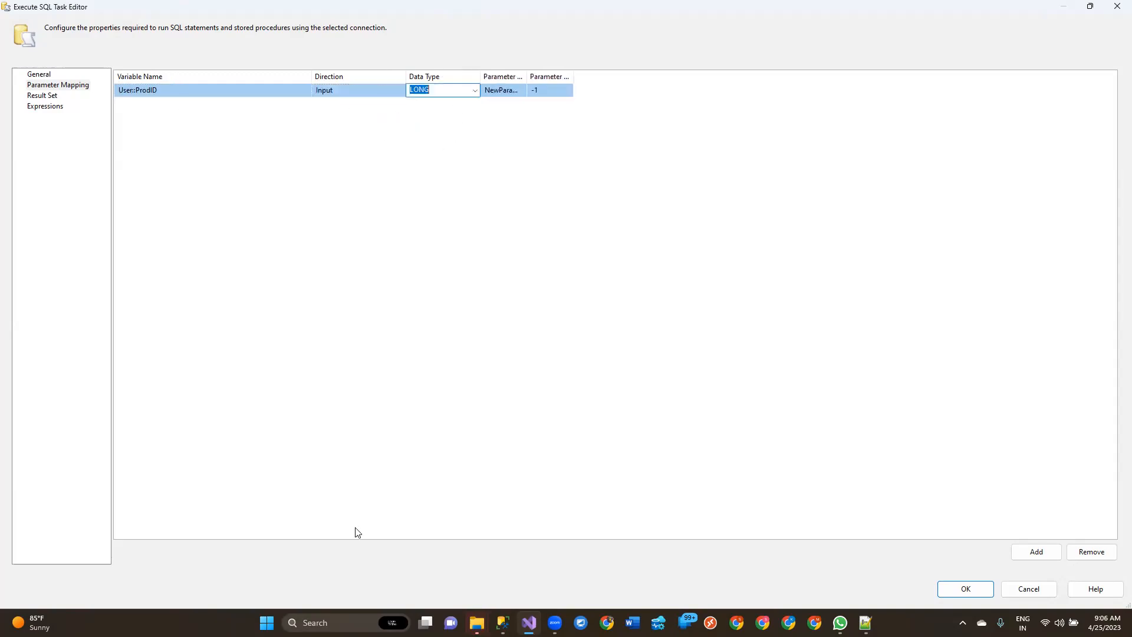
click(478, 92)
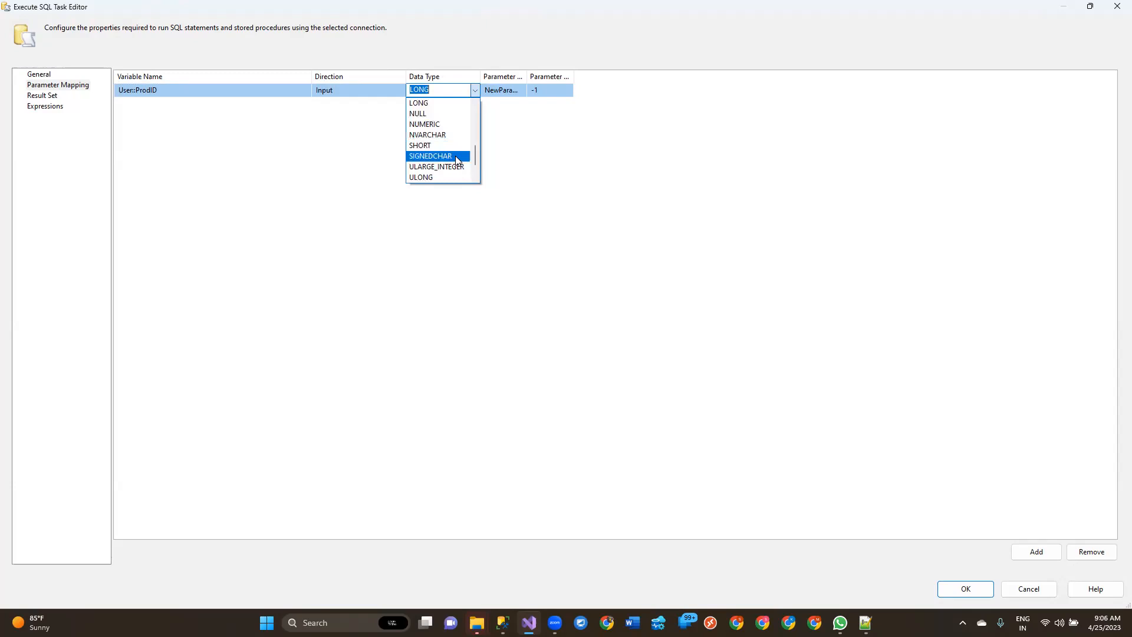
scroll(454, 168, down, 1)
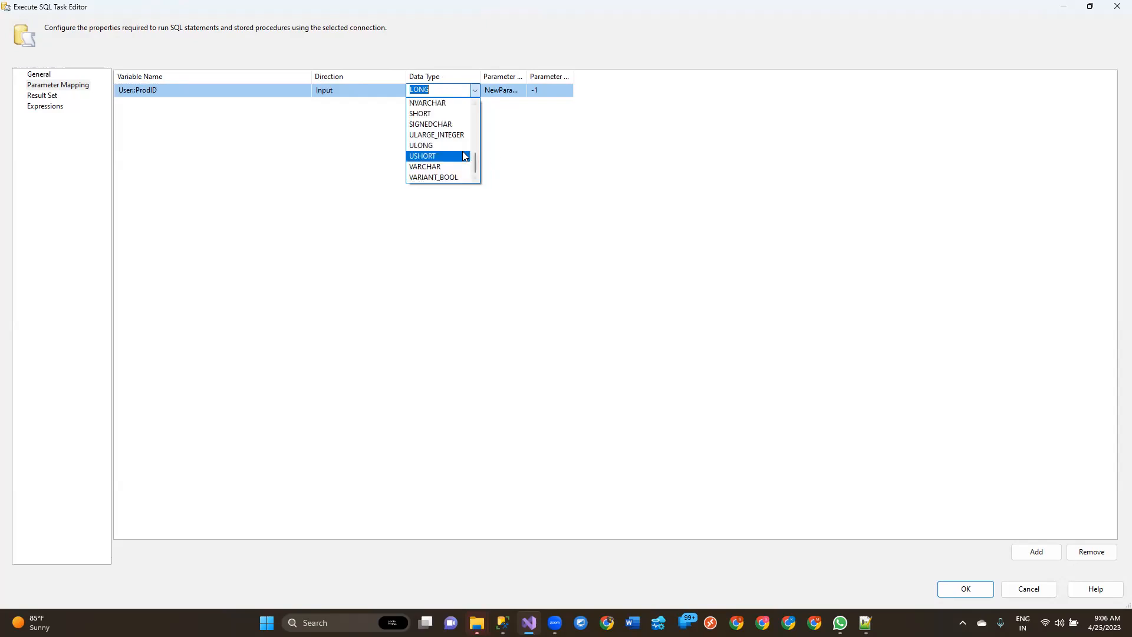
scroll(465, 152, up, 6)
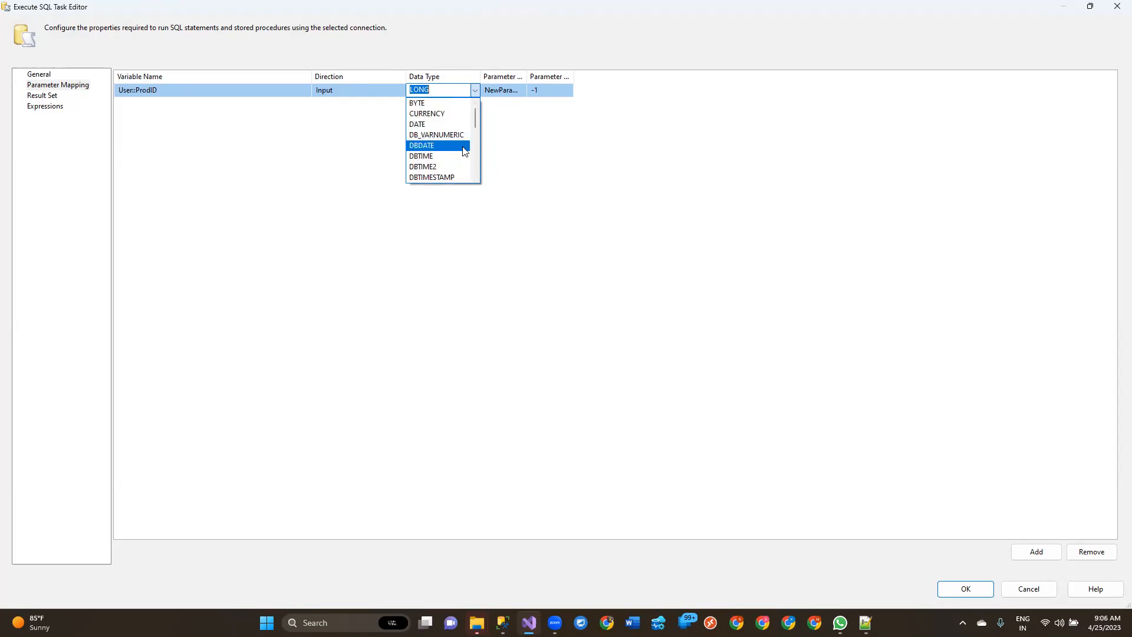
click(597, 120)
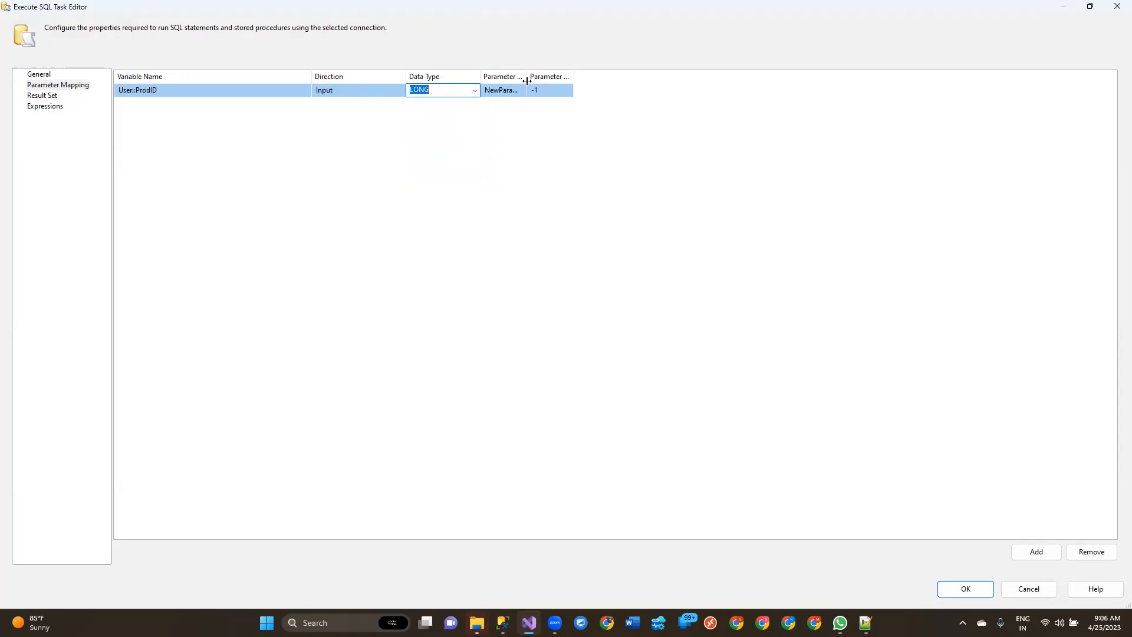
Step: Set the parameter name of the User::ProdID mapping to 0 and keep the parameter size at -1
drag(525, 76, 600, 76)
click(584, 90)
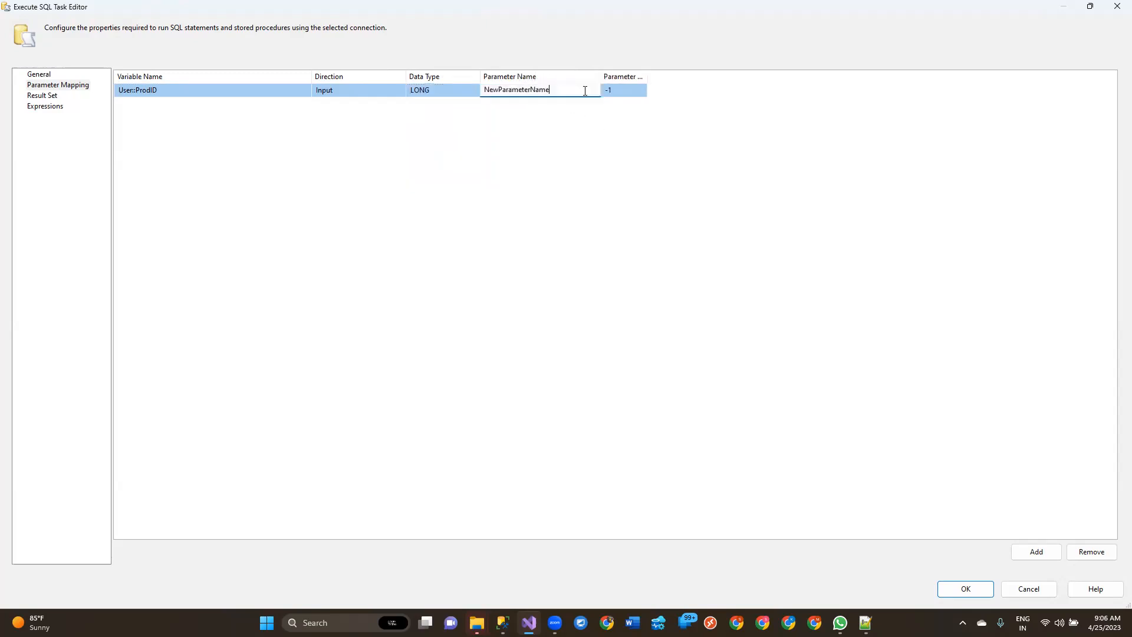
key(ctrl+a)
text(0)
click(572, 112)
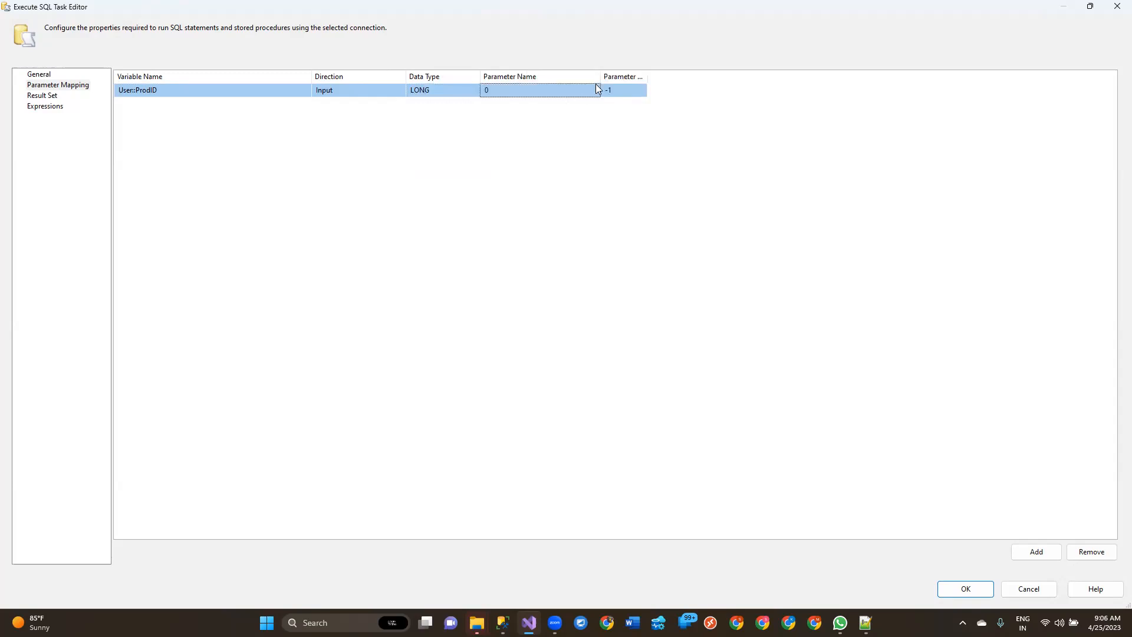
drag(648, 76, 774, 78)
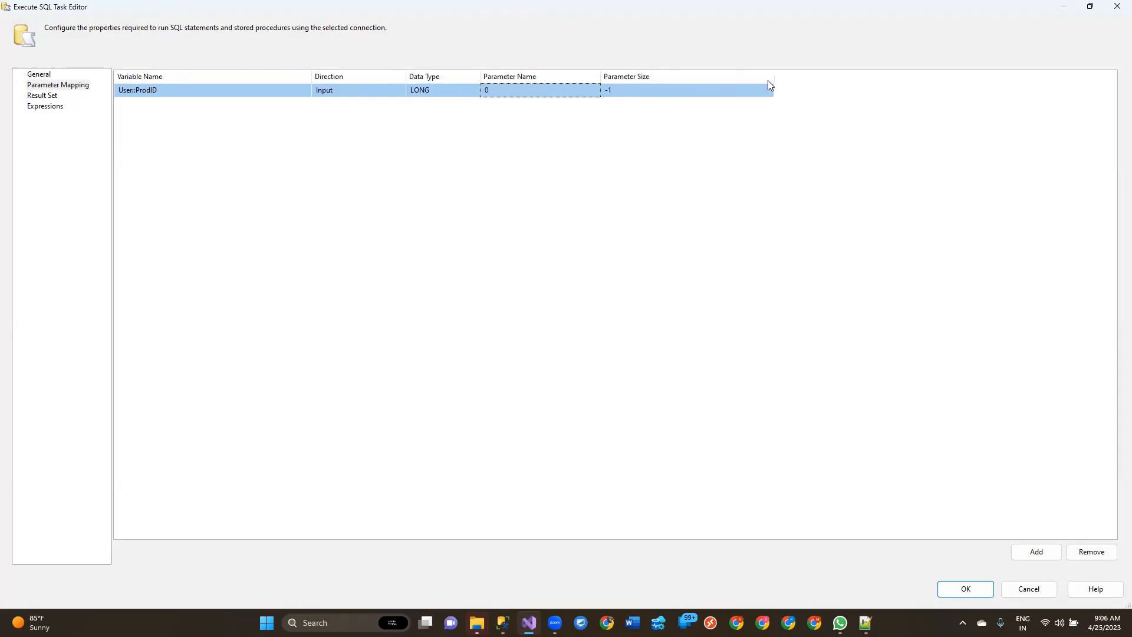
click(672, 99)
click(487, 197)
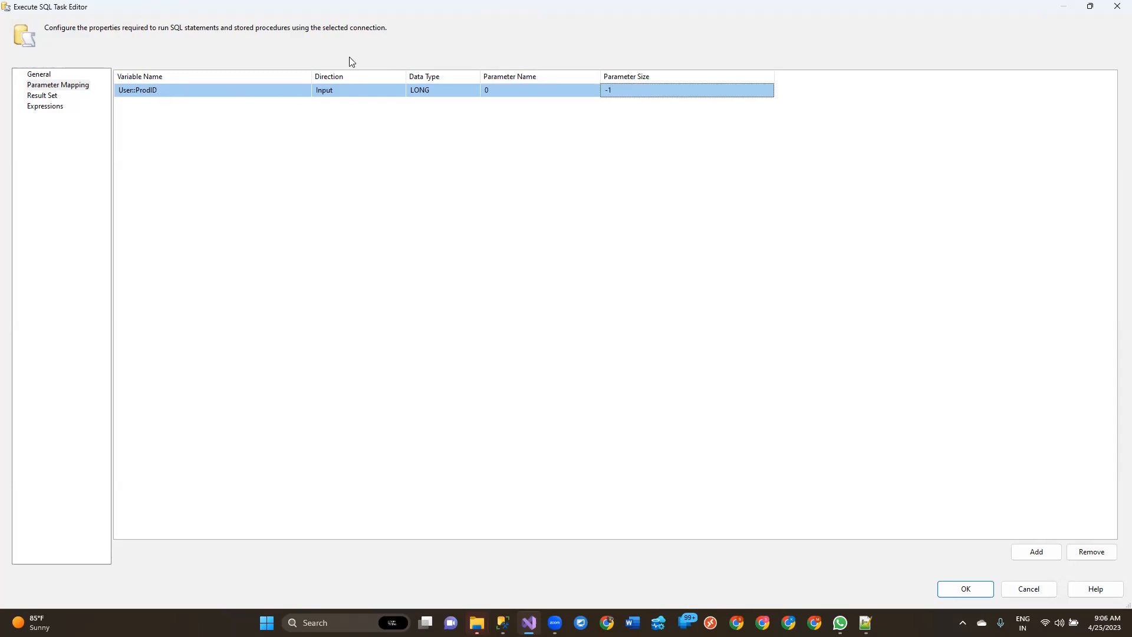
Step: Check the general settings of Execute SQL Task 3, accept the task configuration and save the package
click(35, 74)
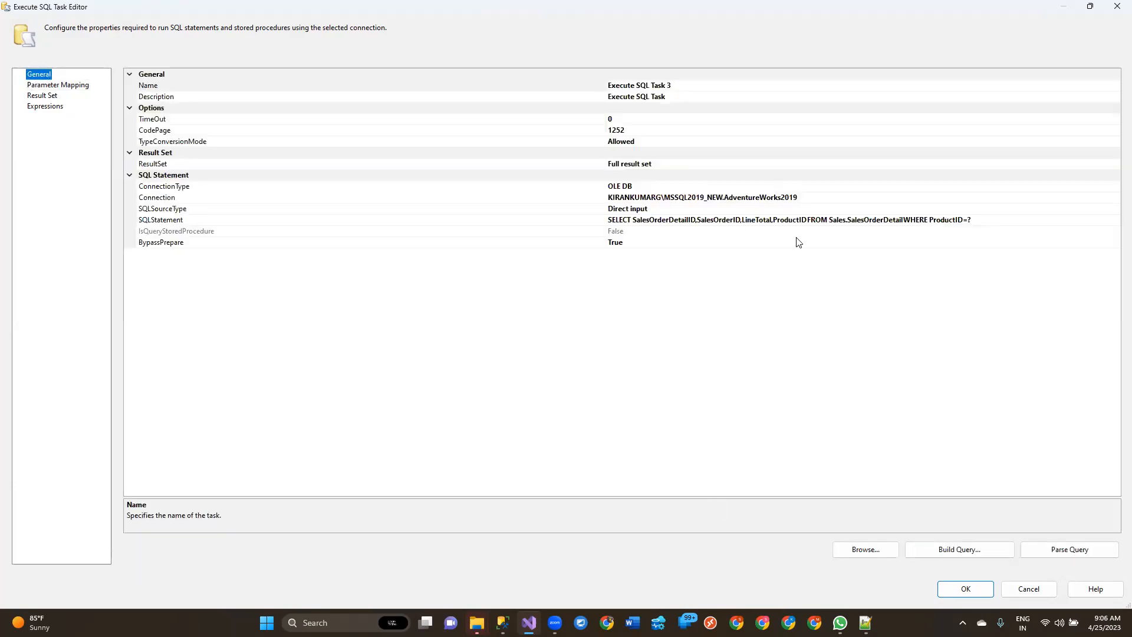
click(967, 588)
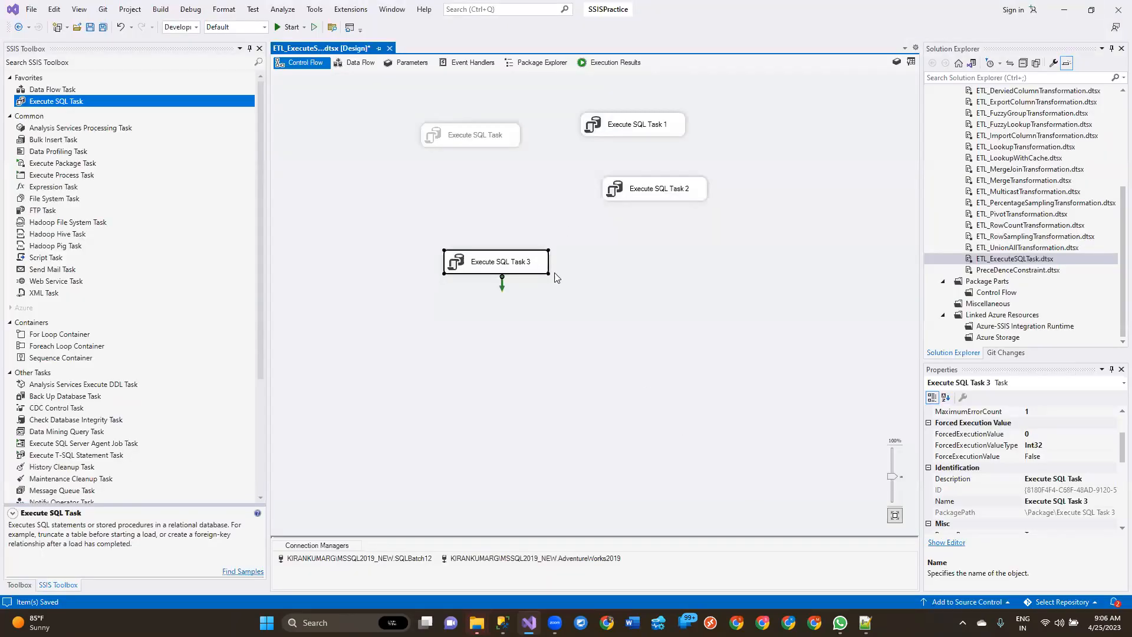
click(634, 345)
key(ctrl+s)
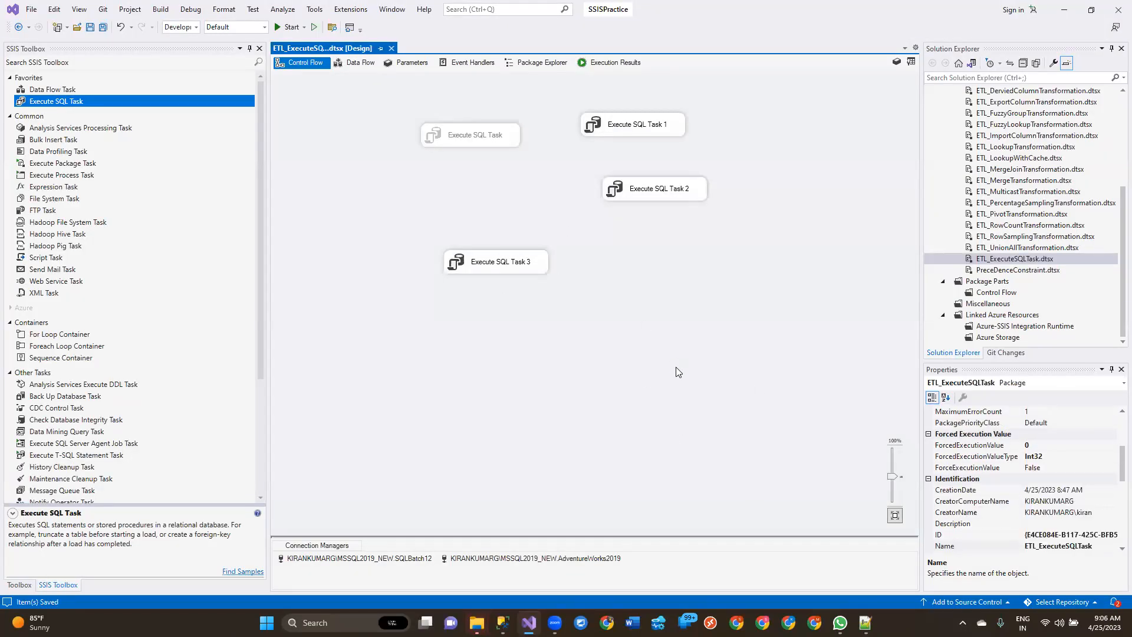
Step: Review the SQL statement, result set type and result set mapping of Execute SQL Task 3, then accept and save the package
double_click(466, 263)
click(759, 352)
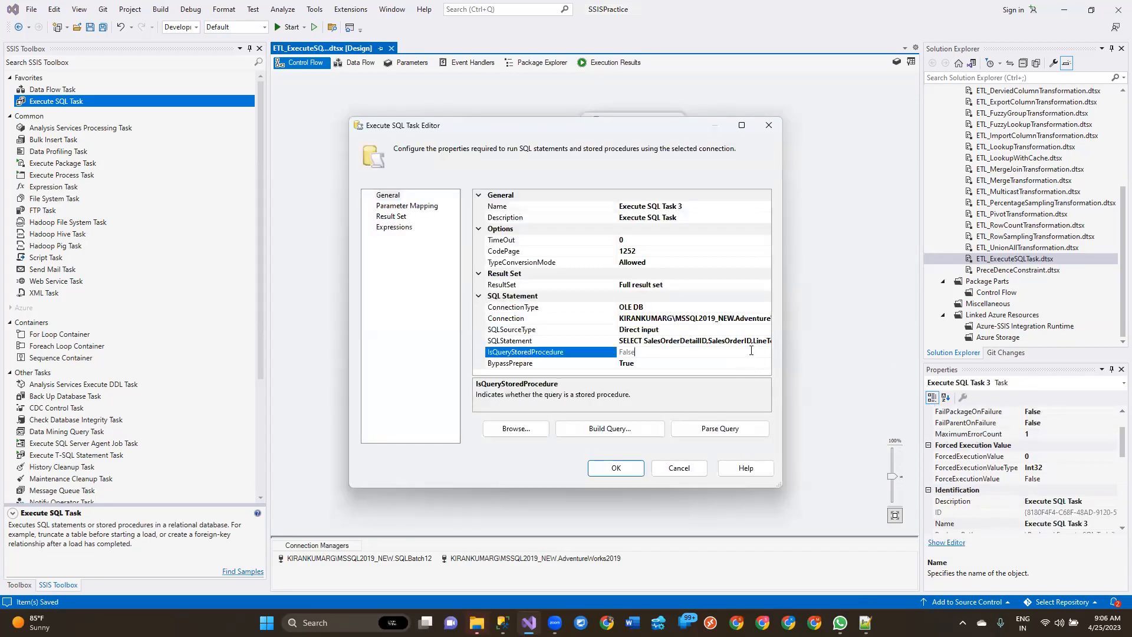
click(744, 341)
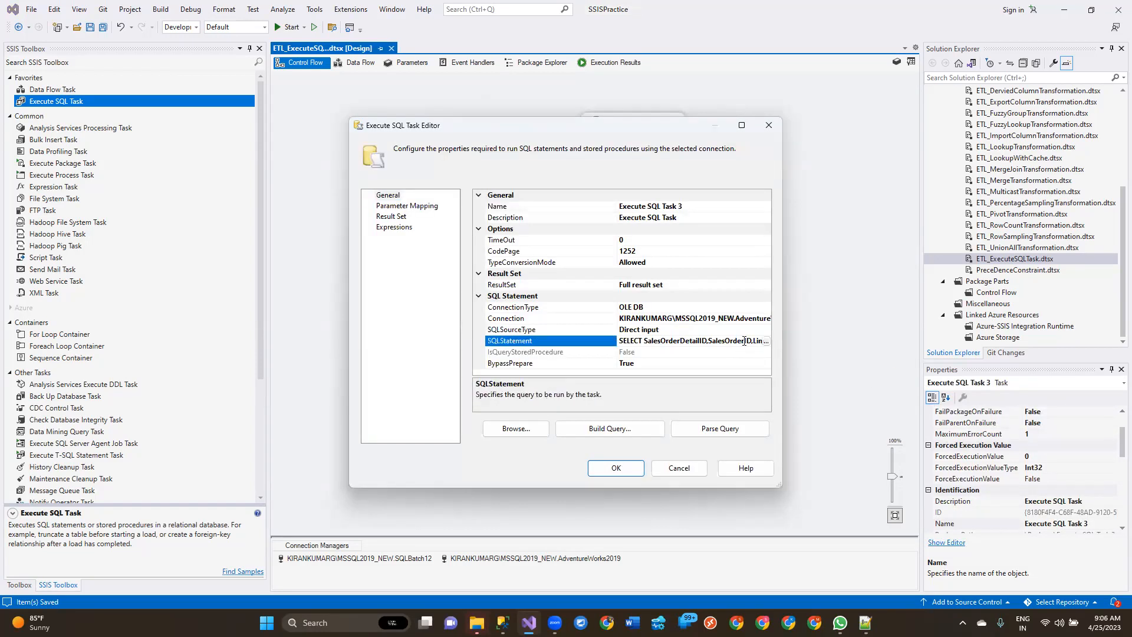
click(666, 286)
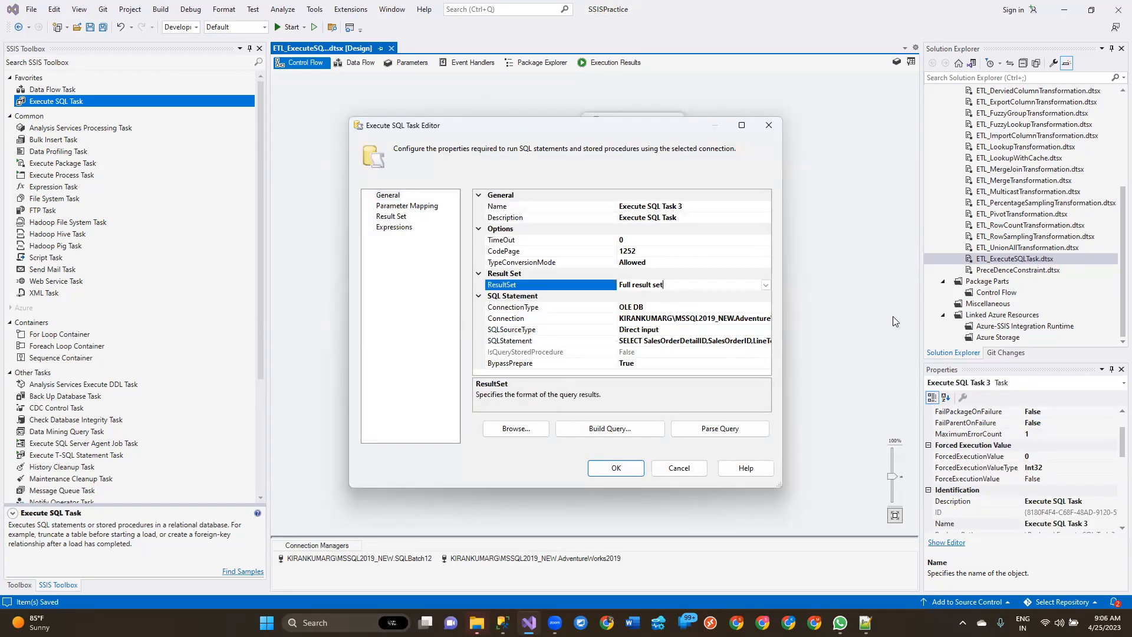
click(392, 216)
click(389, 216)
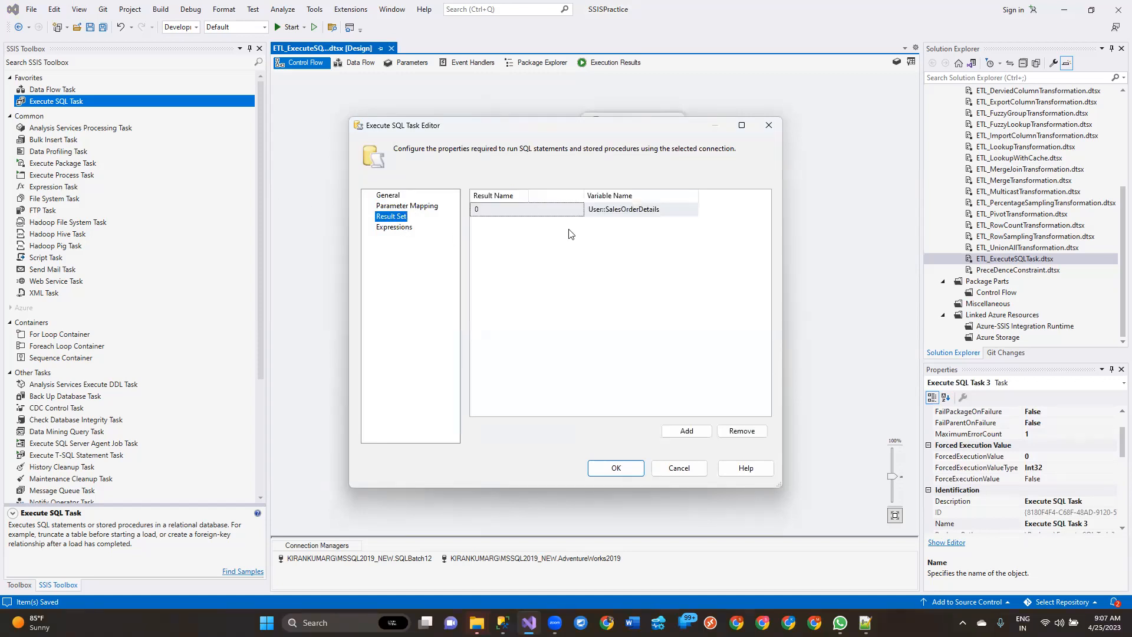
click(617, 470)
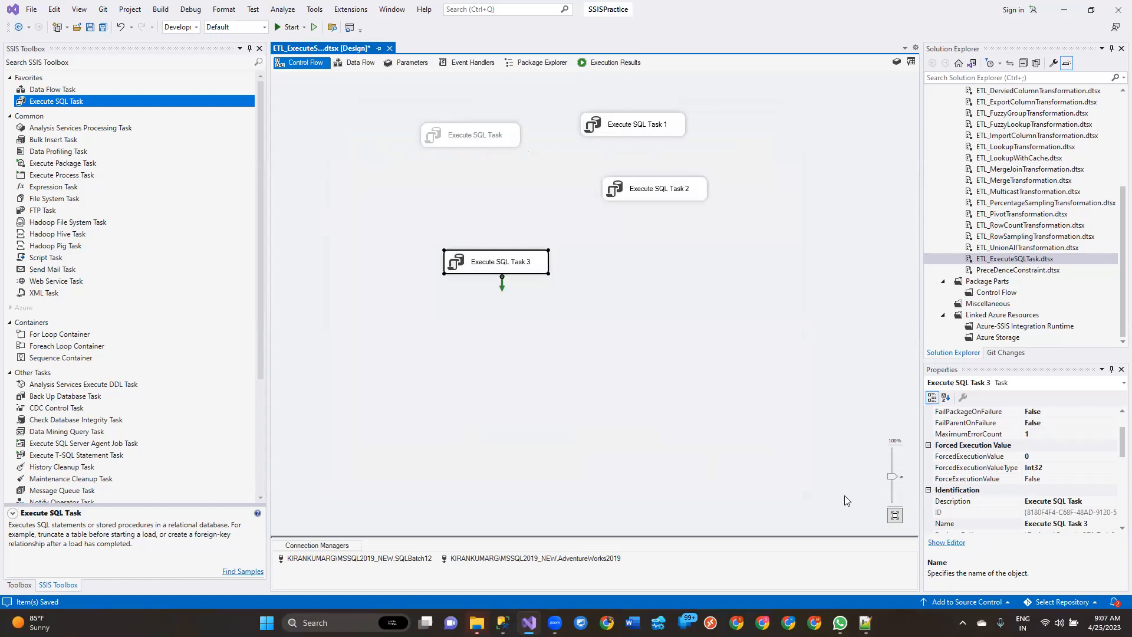
click(755, 317)
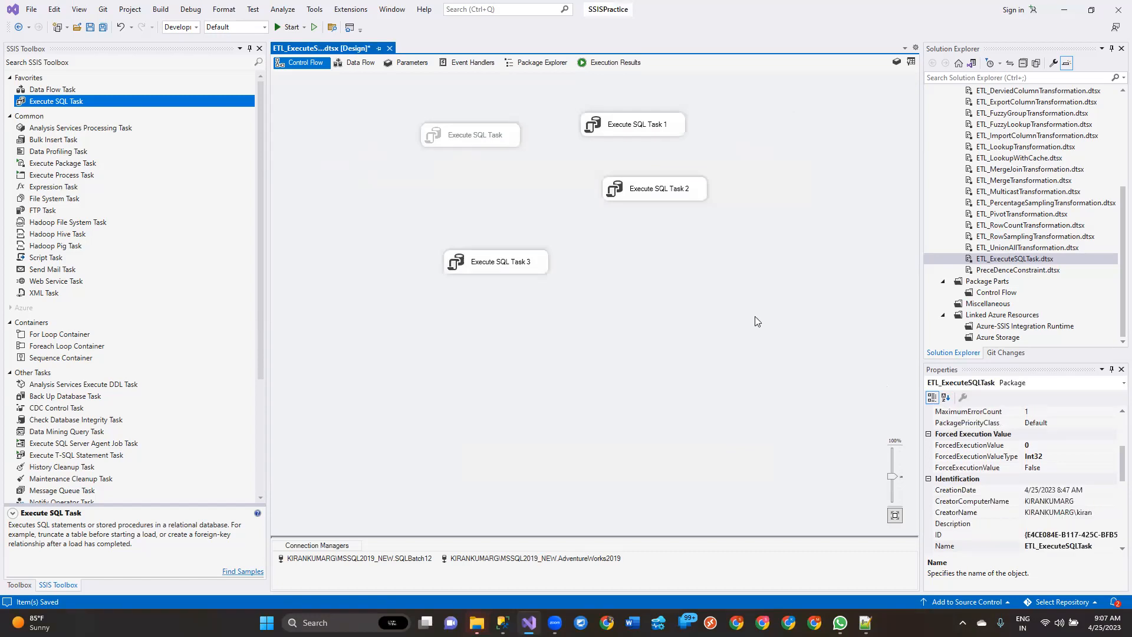
key(ctrl+s)
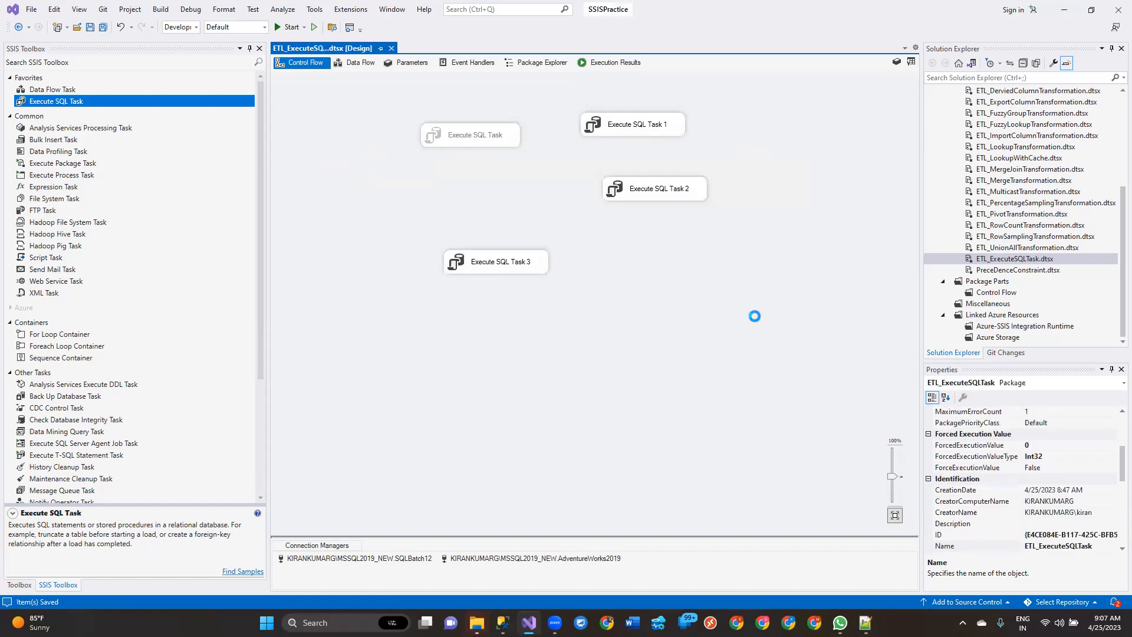